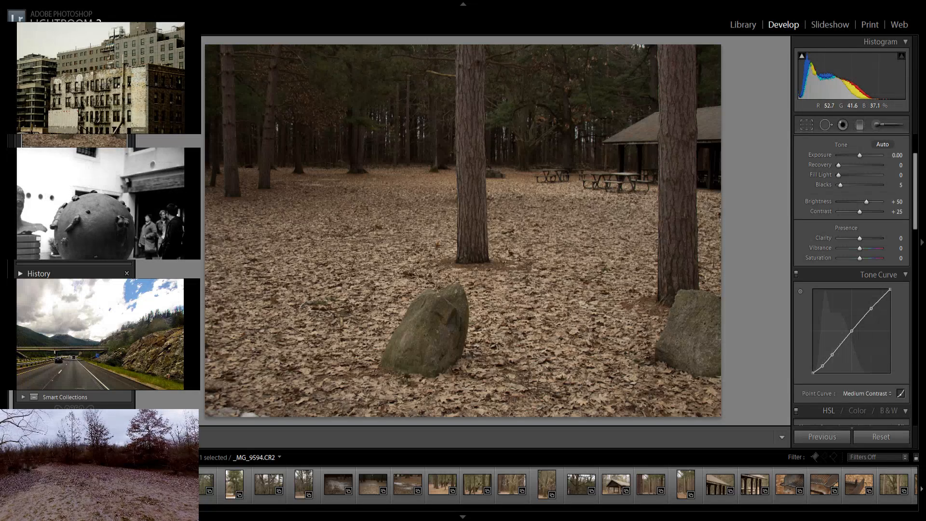
# Look through the filmstrip's photos in both directions
pyautogui.scroll(-15, 558, 485)
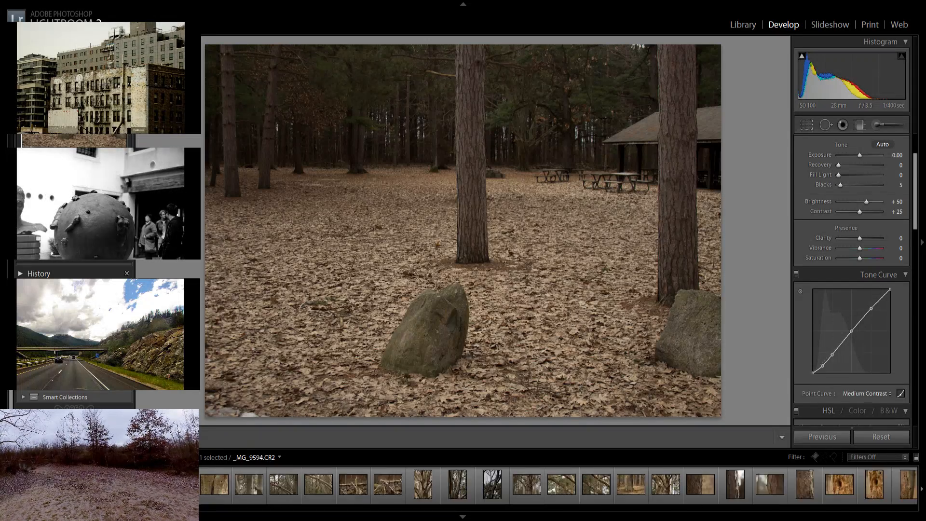
pyautogui.scroll(-15, 558, 484)
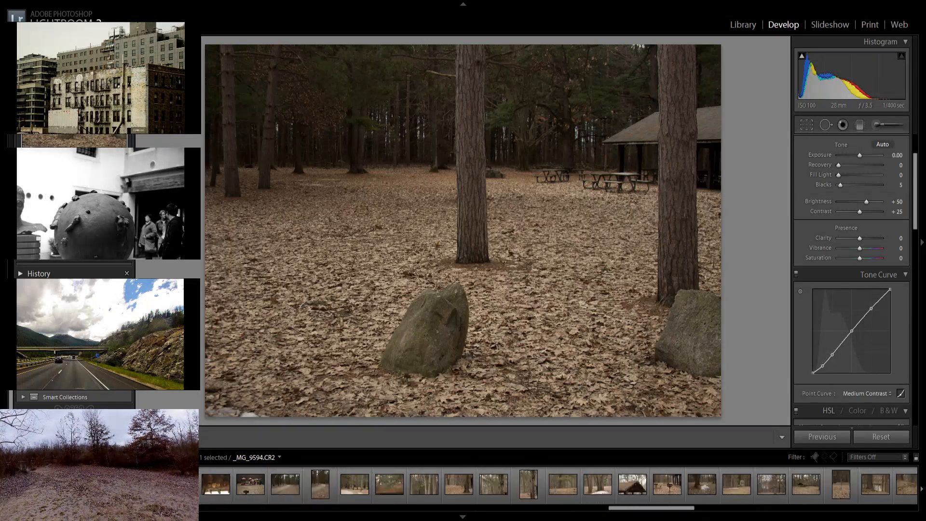
pyautogui.scroll(15, 558, 485)
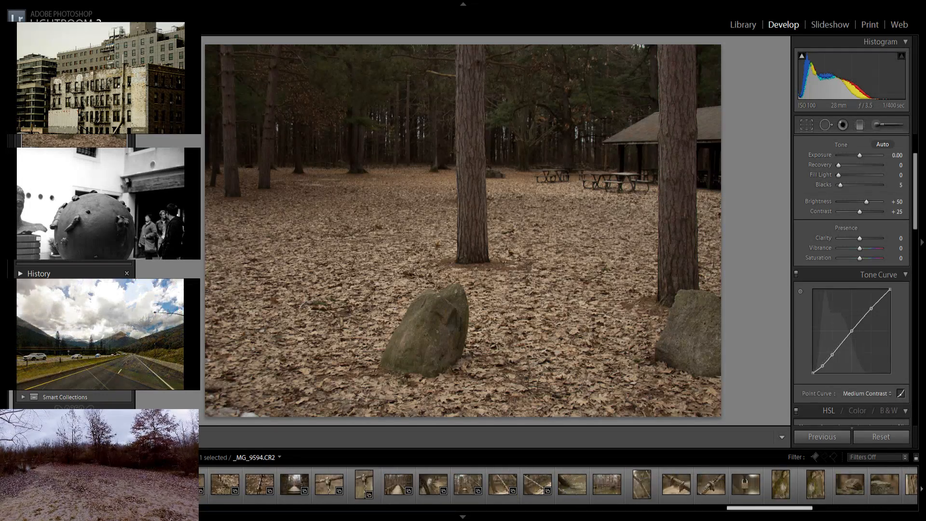
pyautogui.scroll(10, 558, 484)
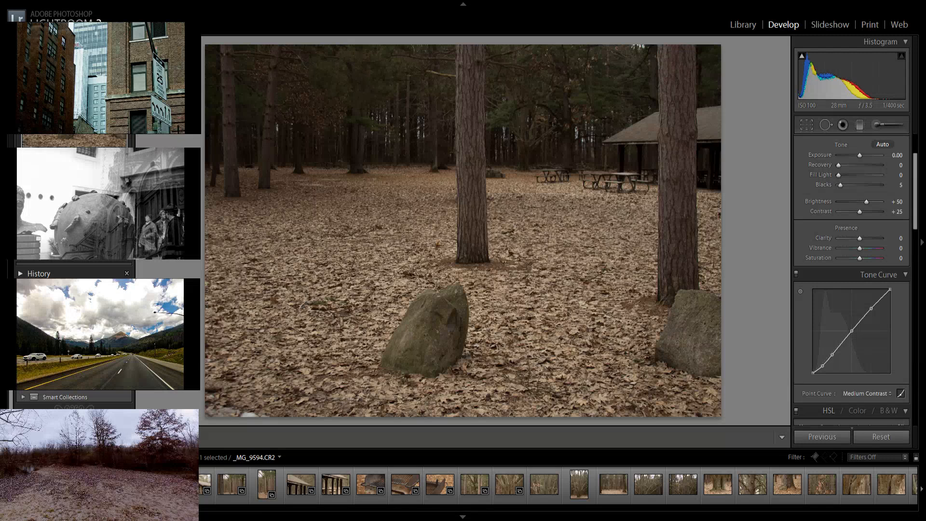
pyautogui.scroll(5, 558, 485)
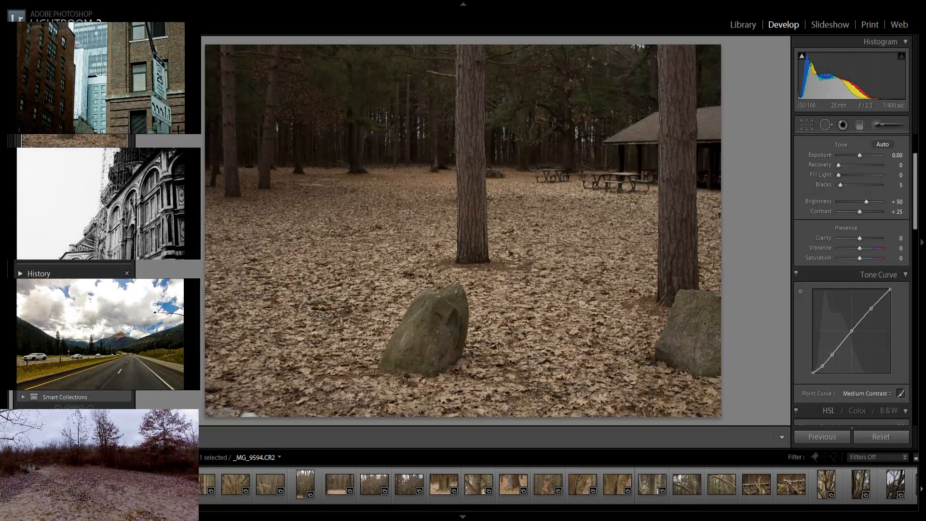
pyautogui.scroll(5, 558, 485)
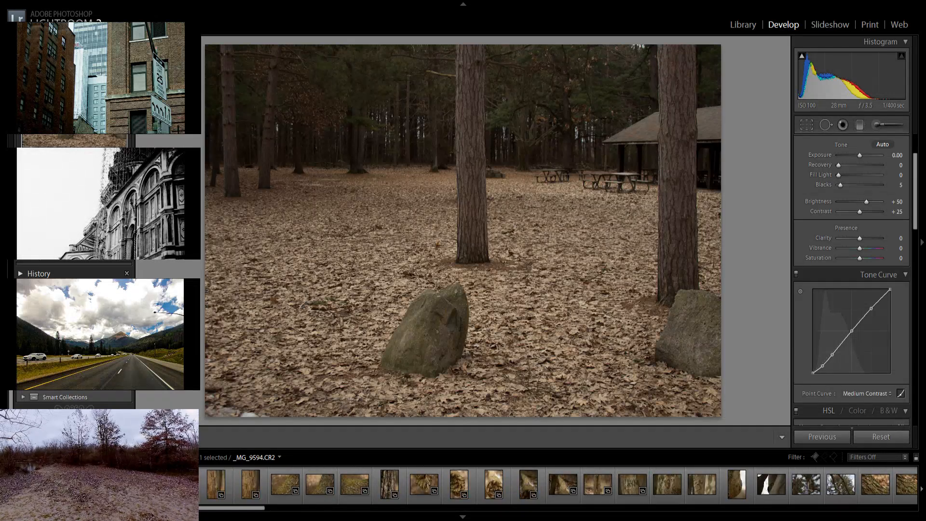
pyautogui.scroll(-10, 558, 485)
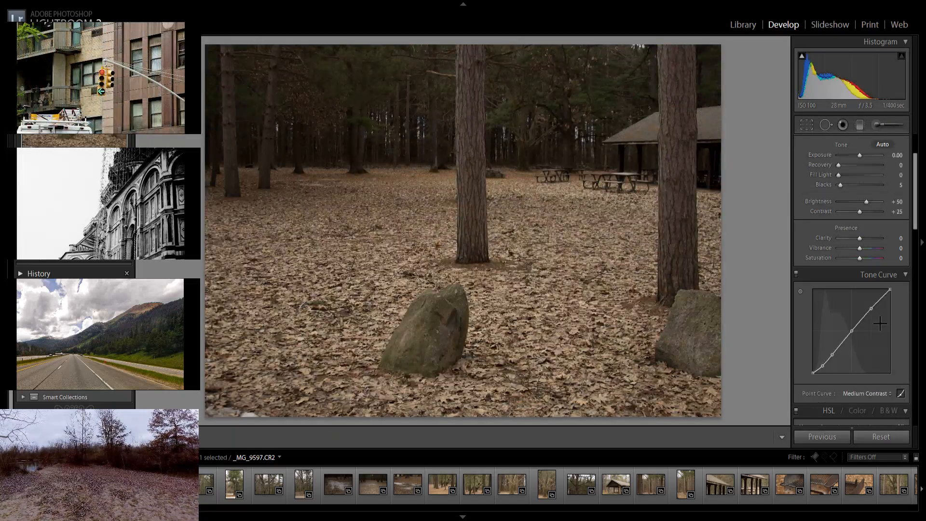
# Set the point curve to Linear and shape it with a lifted black point, lowered shadows and raised highlights
pyautogui.click(866, 393)
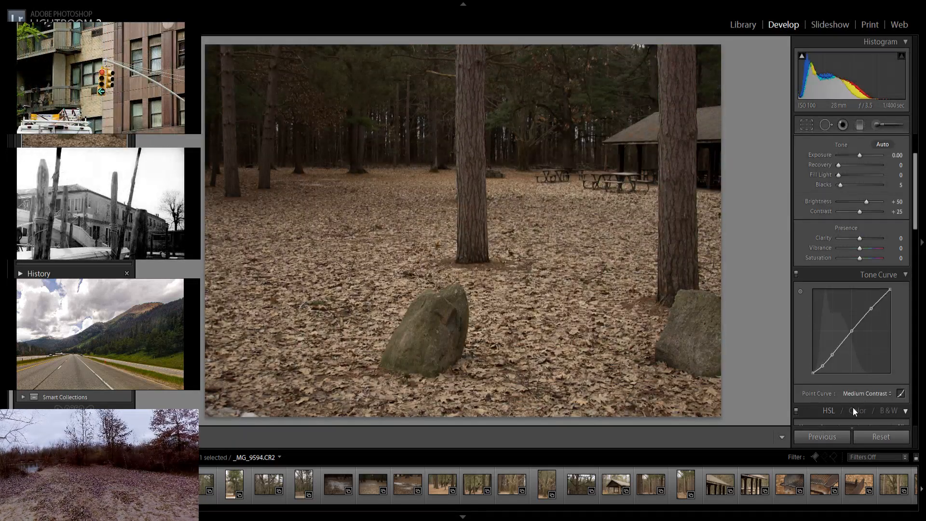
pyautogui.click(852, 407)
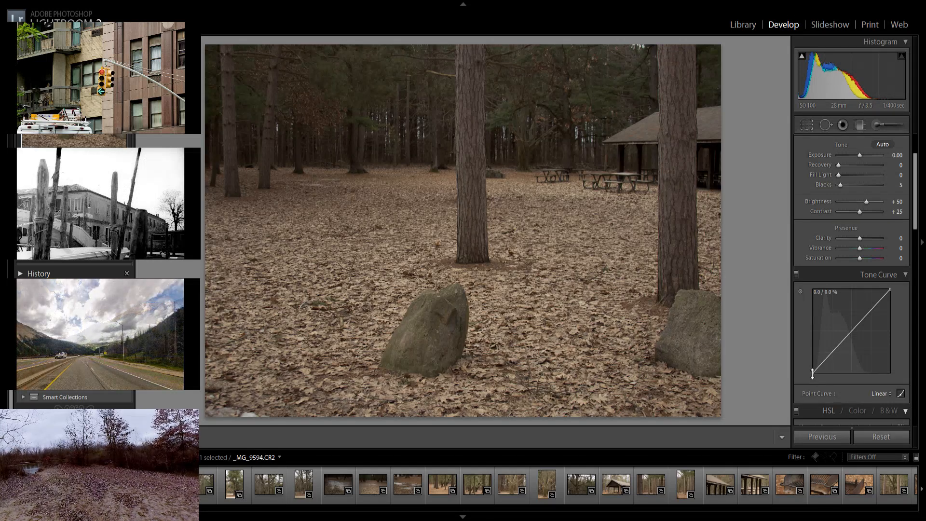
pyautogui.moveTo(812, 373); pyautogui.dragTo(835, 351)
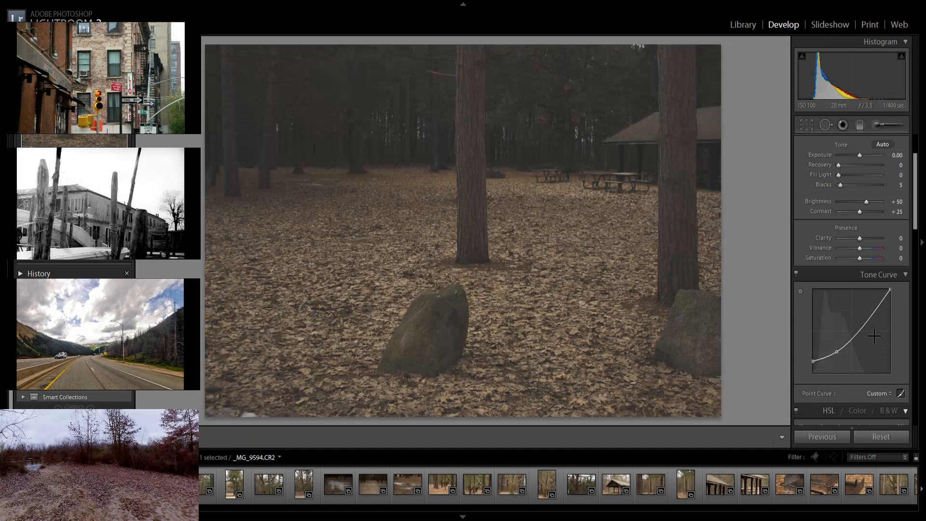
pyautogui.moveTo(875, 307); pyautogui.dragTo(875, 298)
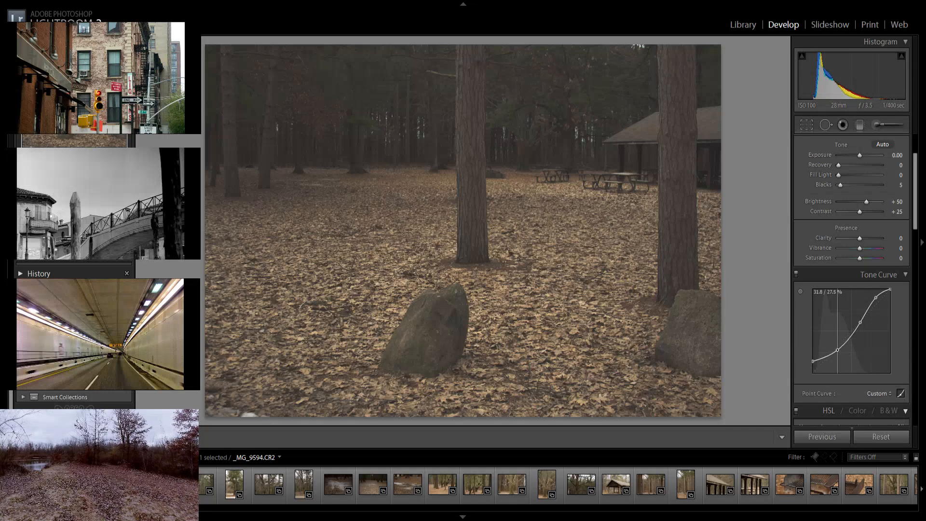
# Refine the S-shaped tone curve by lowering the black point and adjusting the shadow and midtone points for brighter midtones
pyautogui.moveTo(844, 351); pyautogui.dragTo(827, 368)
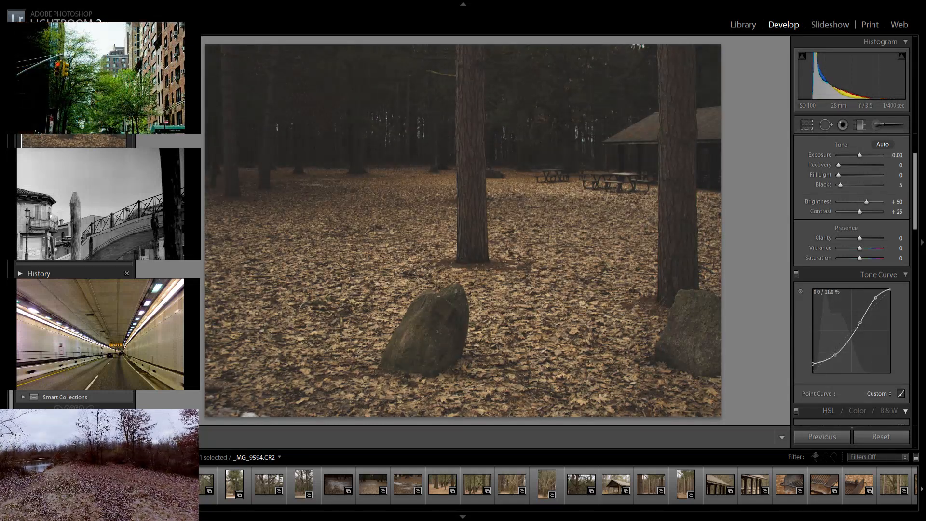
pyautogui.moveTo(813, 363); pyautogui.dragTo(813, 366)
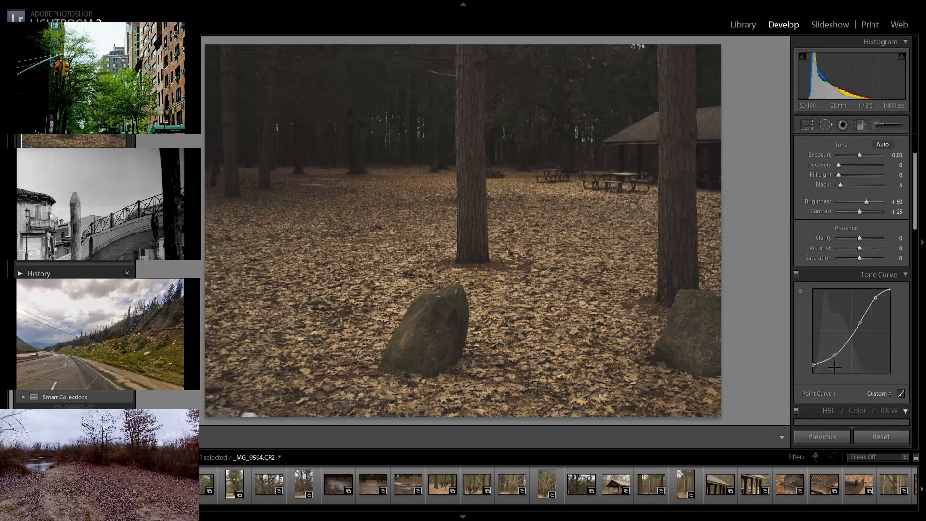
pyautogui.moveTo(834, 355); pyautogui.dragTo(831, 360)
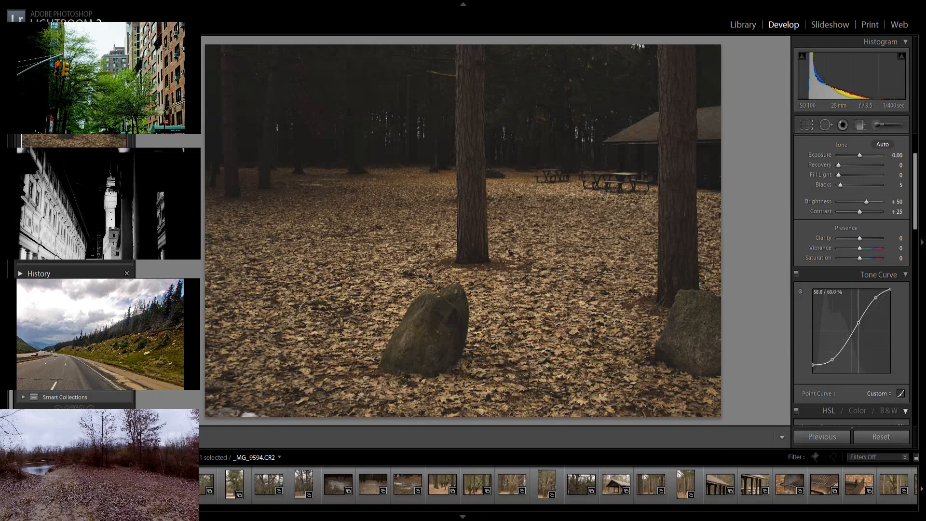
pyautogui.moveTo(860, 322); pyautogui.dragTo(854, 317)
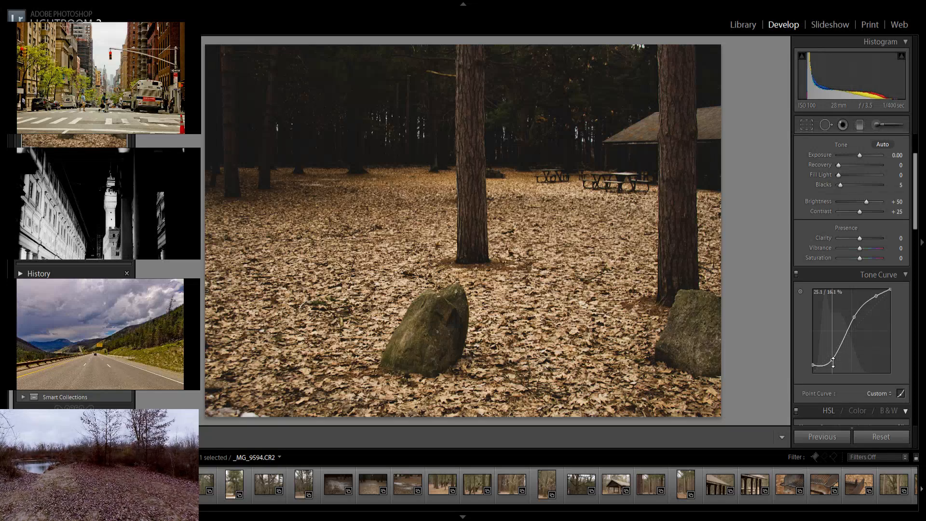
pyautogui.moveTo(832, 359); pyautogui.dragTo(838, 346)
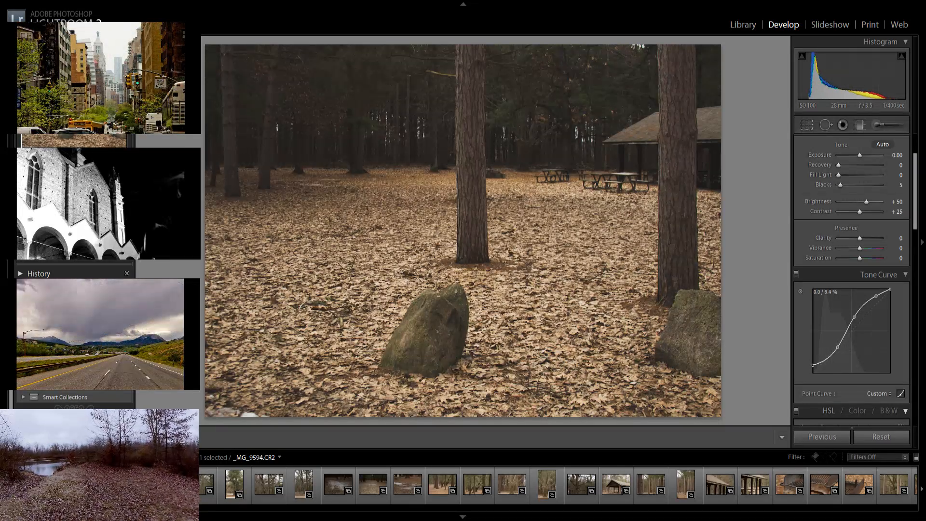
pyautogui.moveTo(813, 366); pyautogui.dragTo(813, 368)
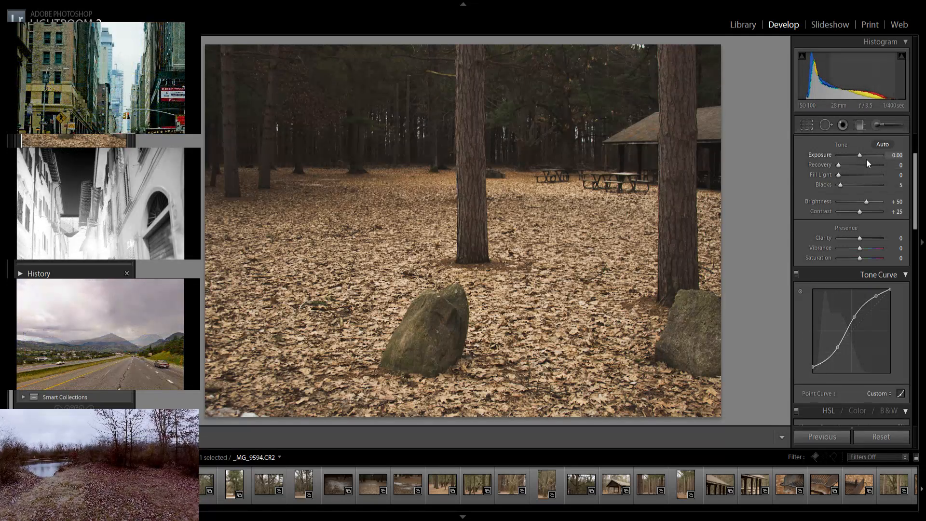
# Set Exposure to +0.87, Recovery to 100, Fill Light to 32 and Blacks to 30, and slightly raise the tone curve's shadow point
pyautogui.moveTo(860, 156); pyautogui.dragTo(847, 185)
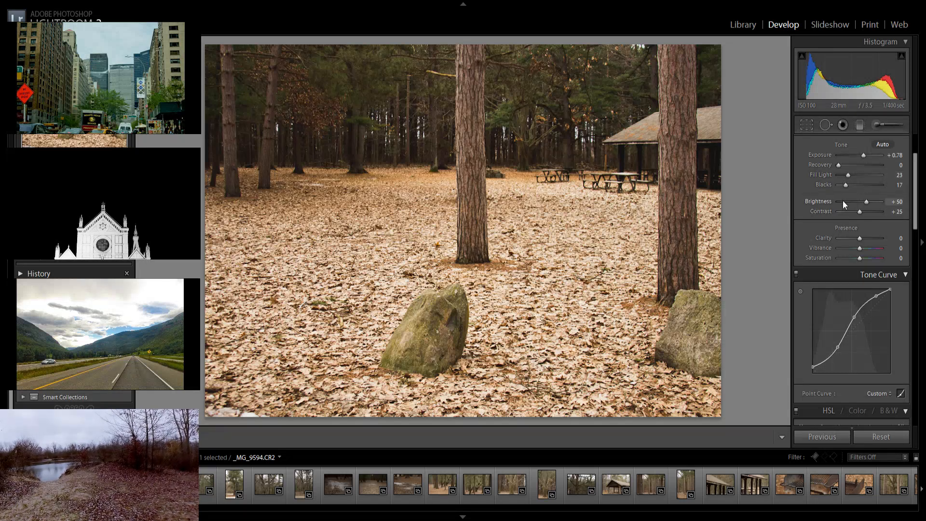
pyautogui.moveTo(849, 176); pyautogui.dragTo(895, 166)
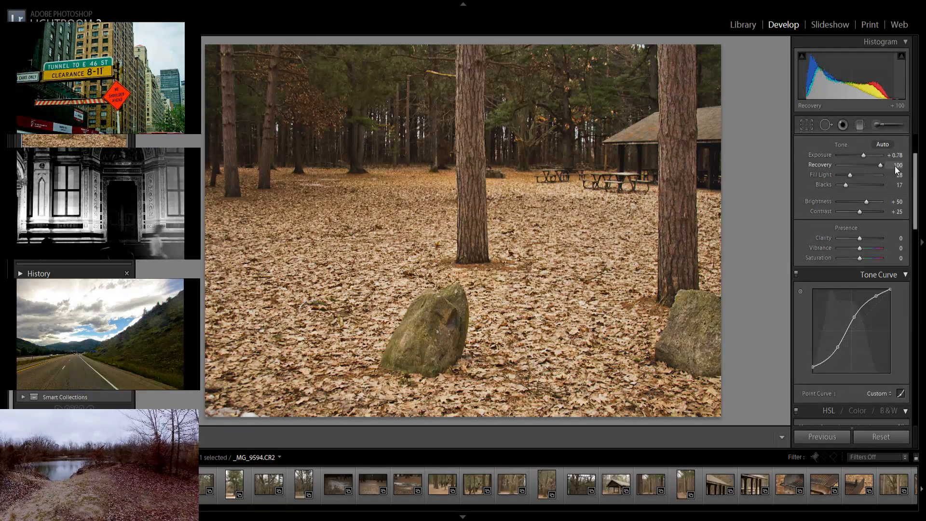
pyautogui.moveTo(863, 155); pyautogui.dragTo(864, 158)
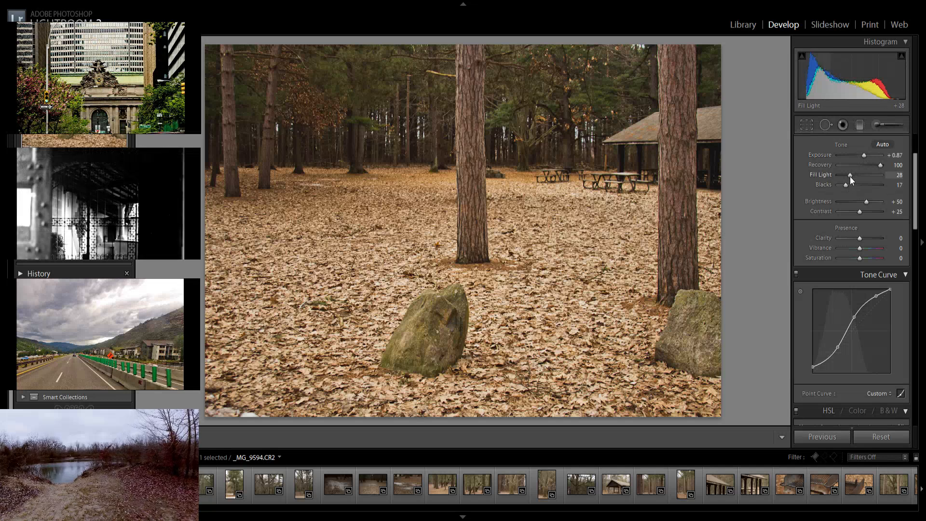
pyautogui.moveTo(850, 175)
pyautogui.mouseDown()
pyautogui.moveTo(860, 172)
pyautogui.moveTo(850, 189)
pyautogui.mouseUp()
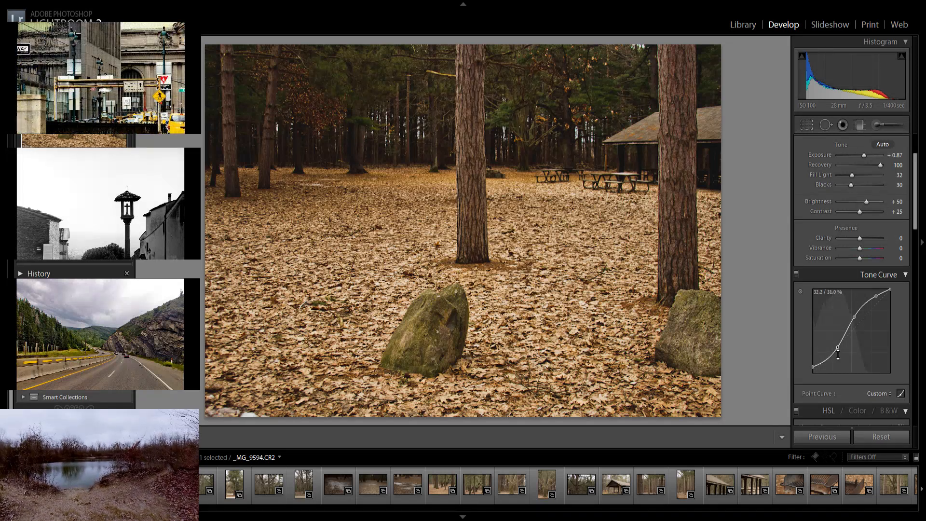
pyautogui.moveTo(838, 346); pyautogui.dragTo(837, 345)
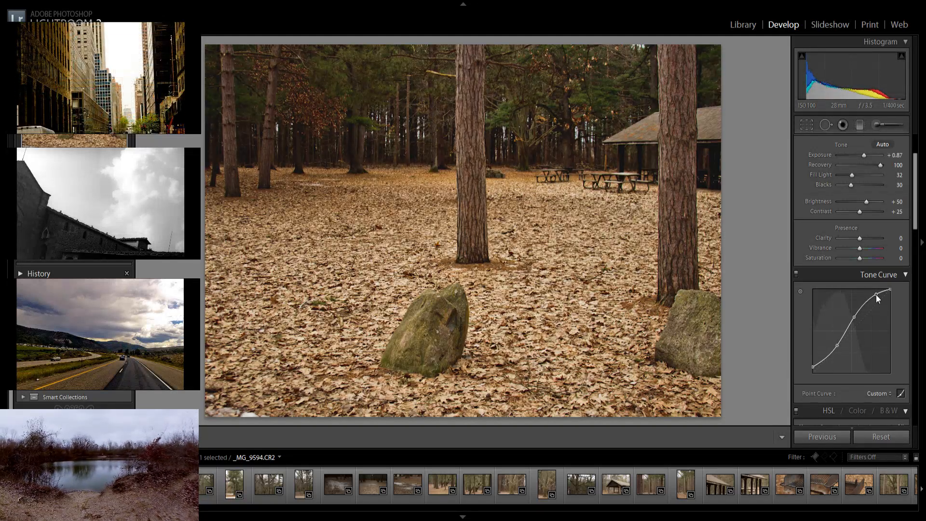
# Try the Shade and Cloudy white balance presets and restore As Shot
pyautogui.scroll(3, 829, 289)
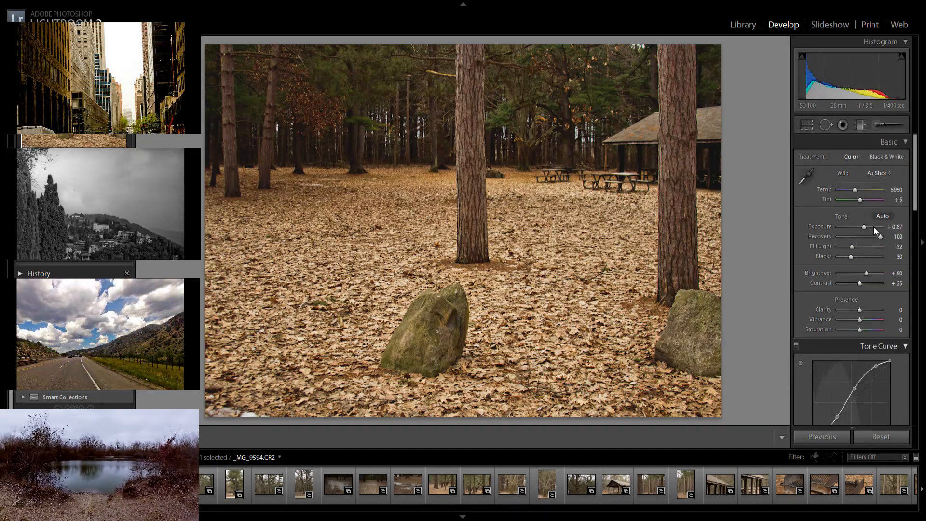
pyautogui.click(877, 173)
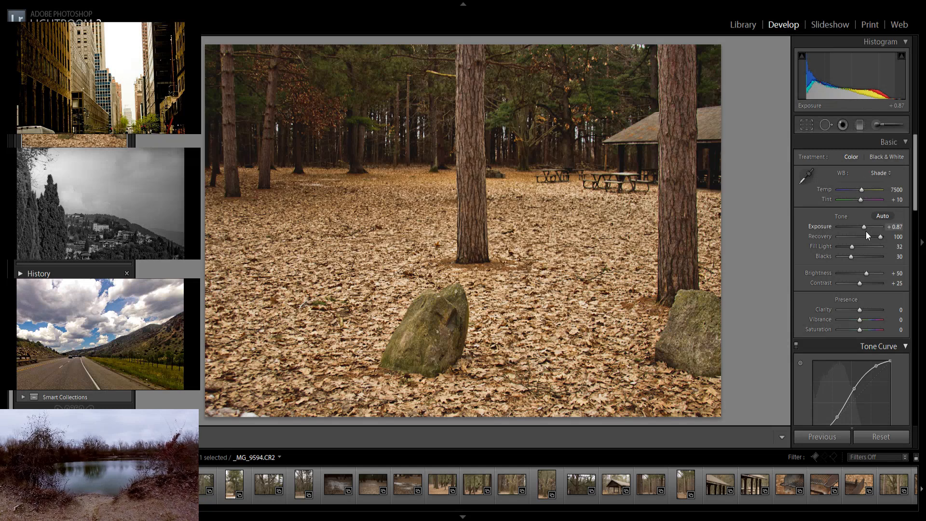
pyautogui.click(881, 173)
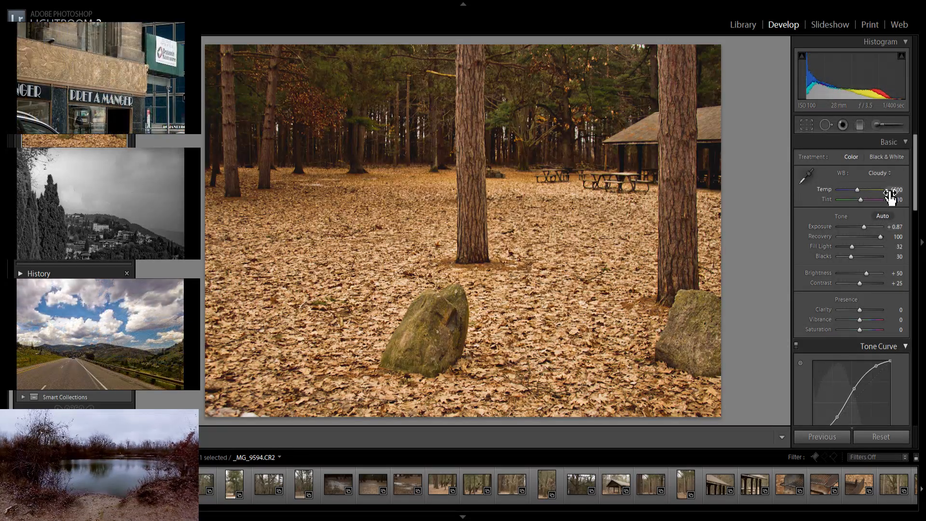
pyautogui.doubleClick(867, 188)
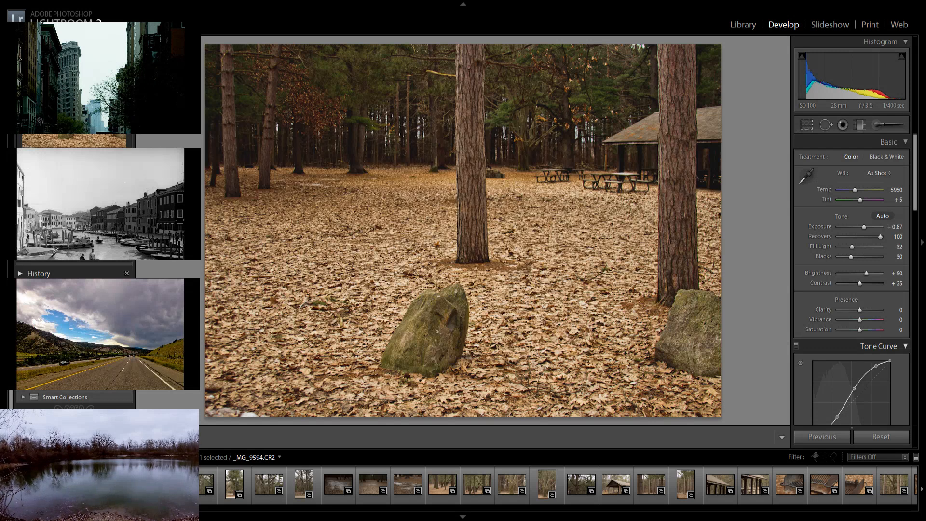
# Select all photos in the filmstrip, paste the develop settings onto them and check the following photo
pyautogui.hotkey('ctrl', 'a')
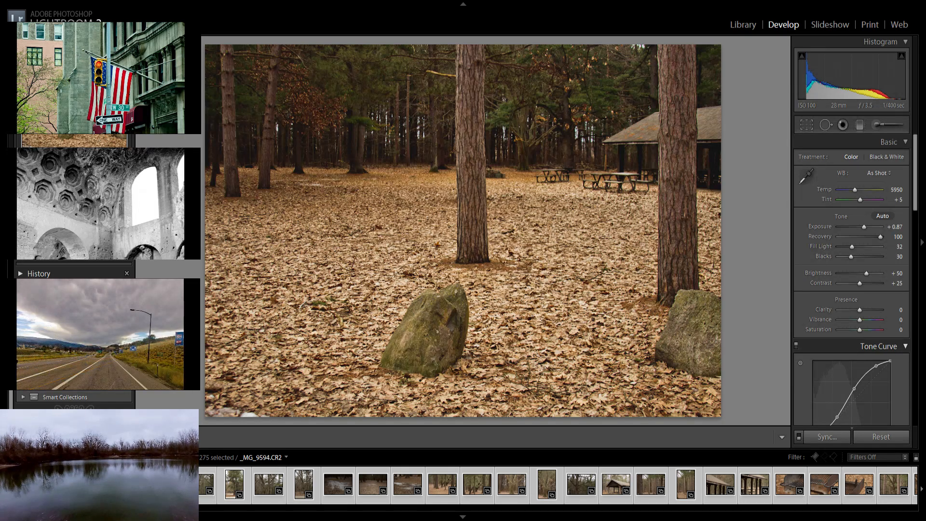
pyautogui.hotkey('ctrl', 'shift', 'v')
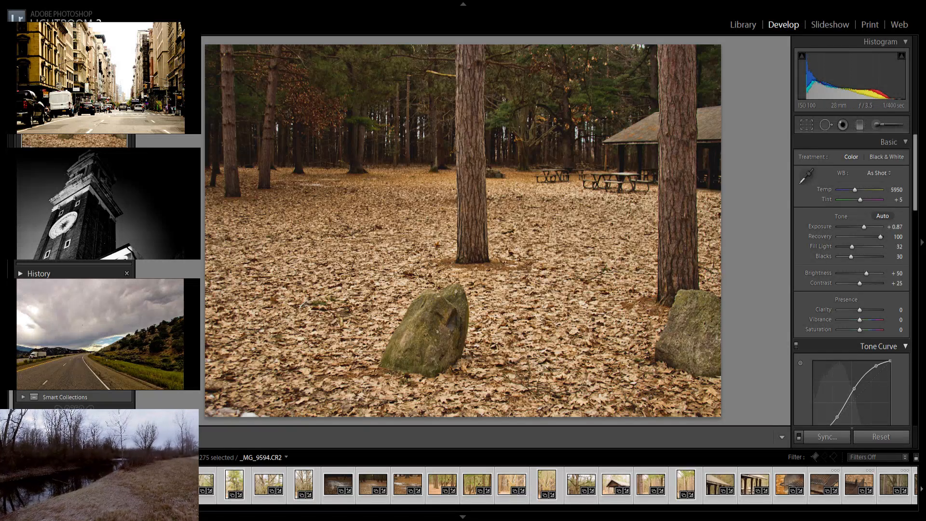
pyautogui.press('Right')
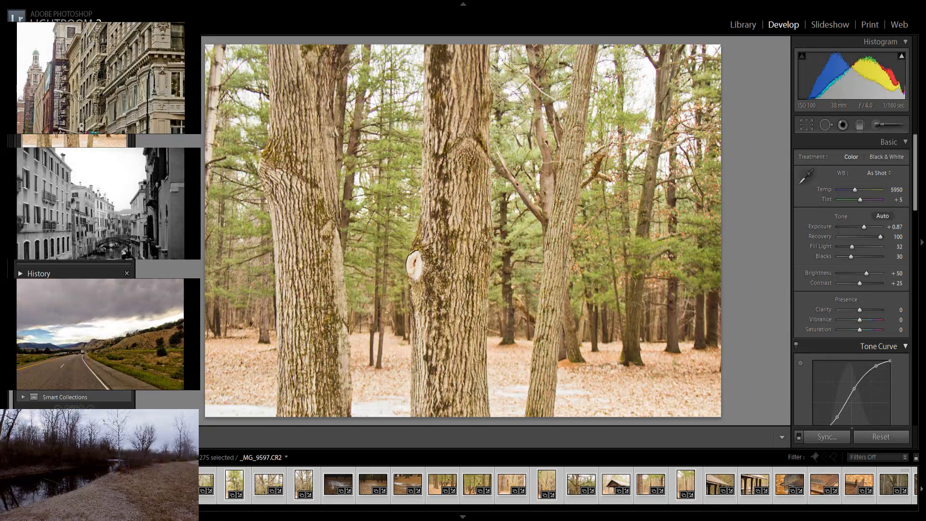
# Set Blacks to 46 on _MG_9594, and set Exposure to +0.14 and Blacks to 57 on _MG_9597
pyautogui.press('Left')
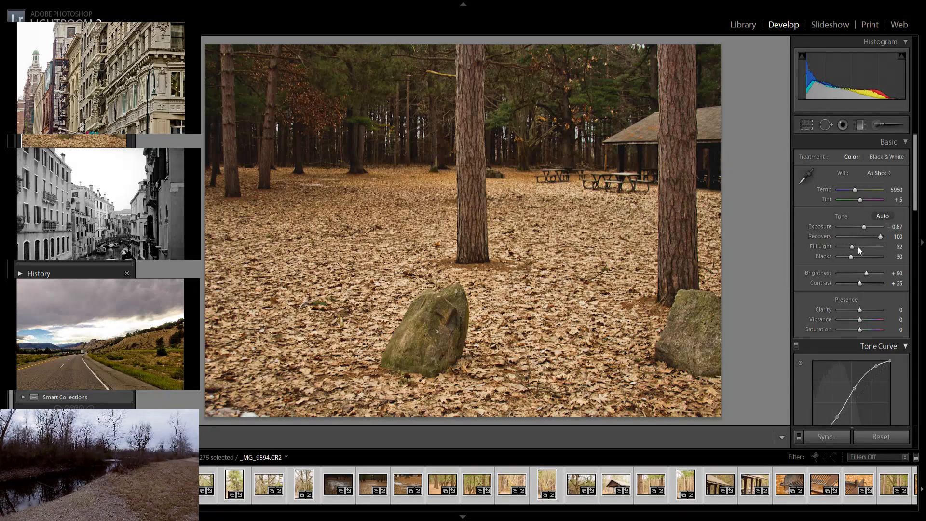
pyautogui.moveTo(852, 263); pyautogui.dragTo(856, 262)
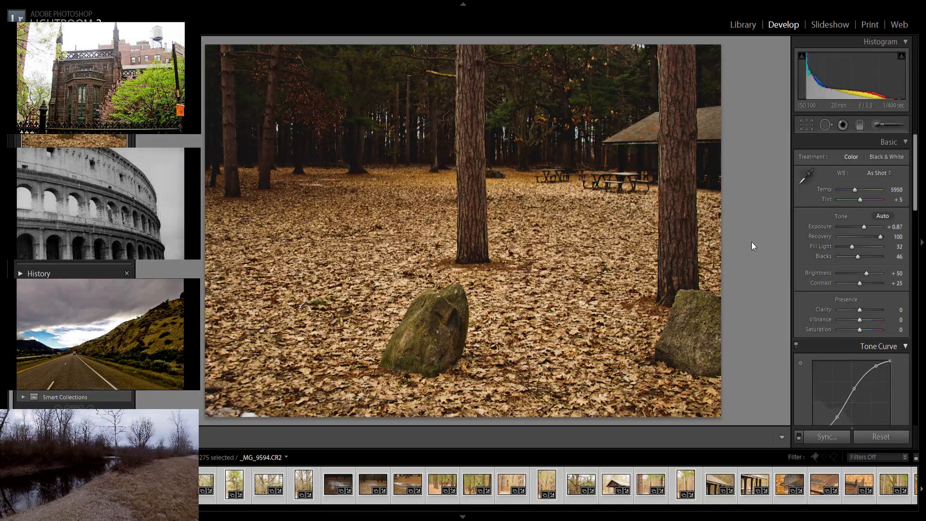
pyautogui.press('Right')
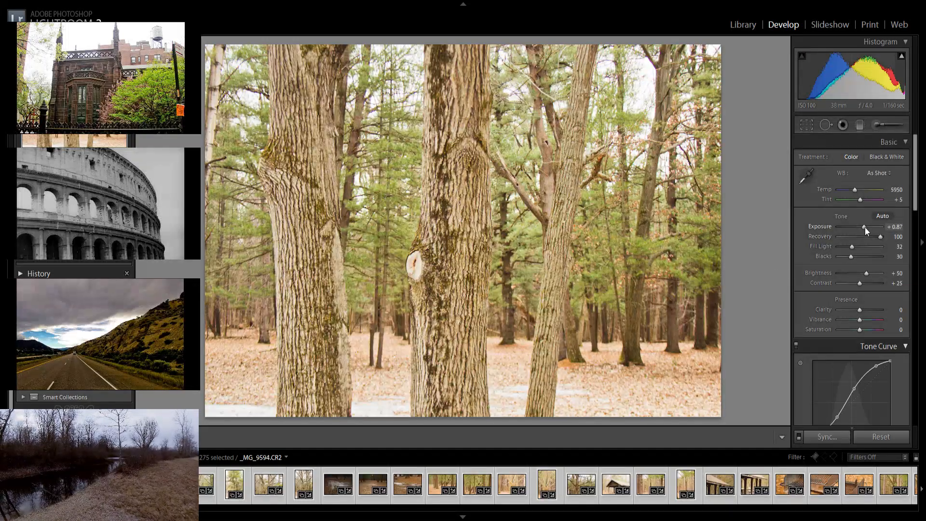
pyautogui.moveTo(865, 231); pyautogui.dragTo(862, 230)
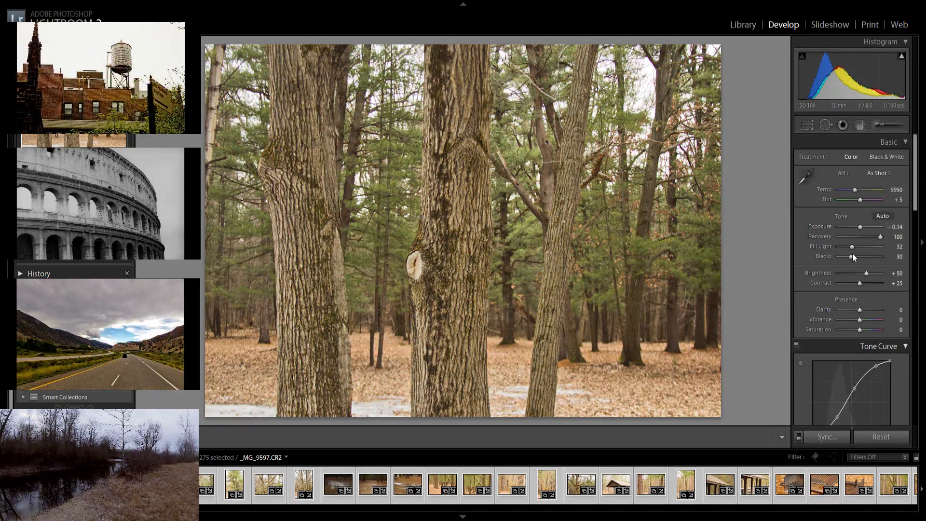
pyautogui.moveTo(858, 256); pyautogui.dragTo(862, 256)
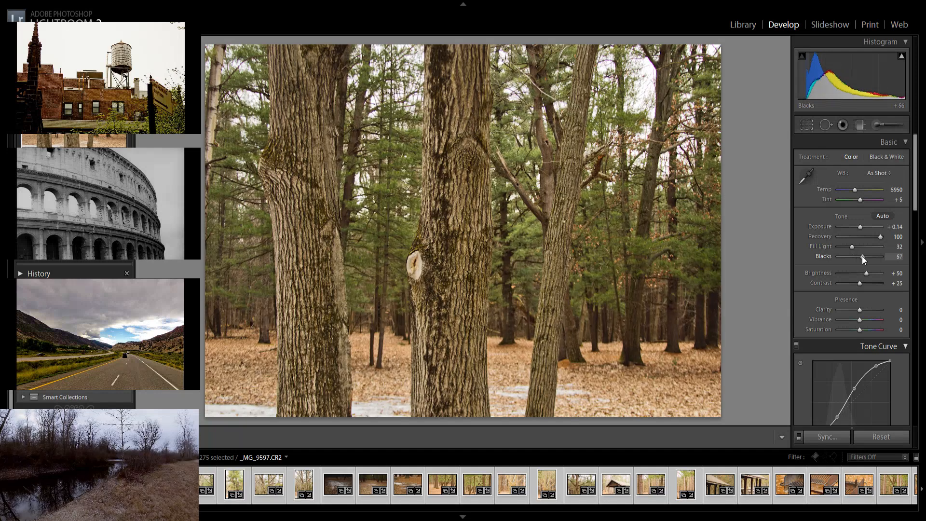
pyautogui.press('Right')
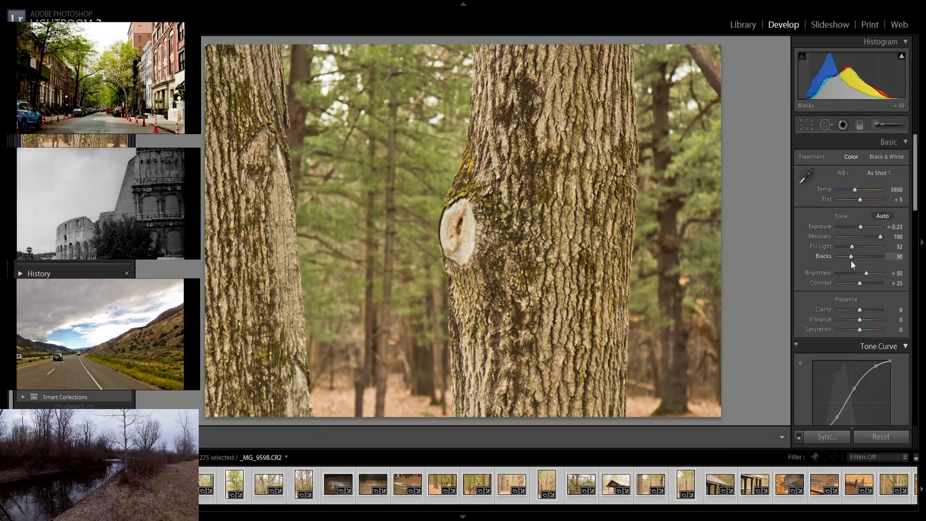
# Raise Blacks on _MG_9598, and set Exposure to -0.05 and Blacks to 54 on _MG_9599
pyautogui.moveTo(853, 258); pyautogui.dragTo(860, 255)
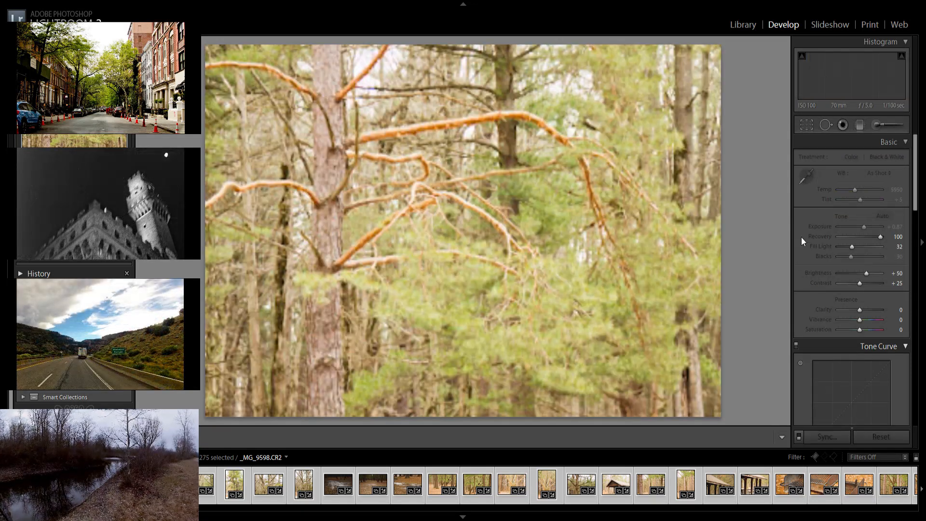
pyautogui.press('Right')
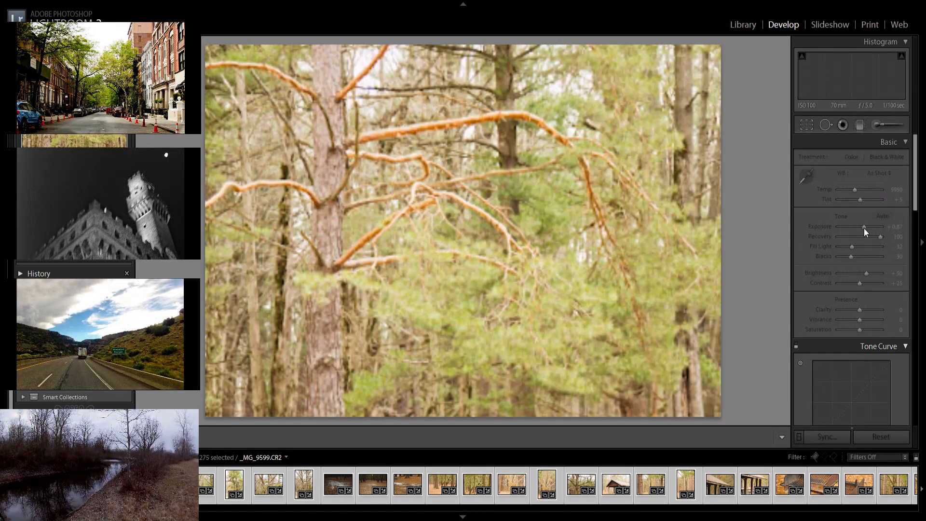
pyautogui.moveTo(865, 231); pyautogui.dragTo(862, 234)
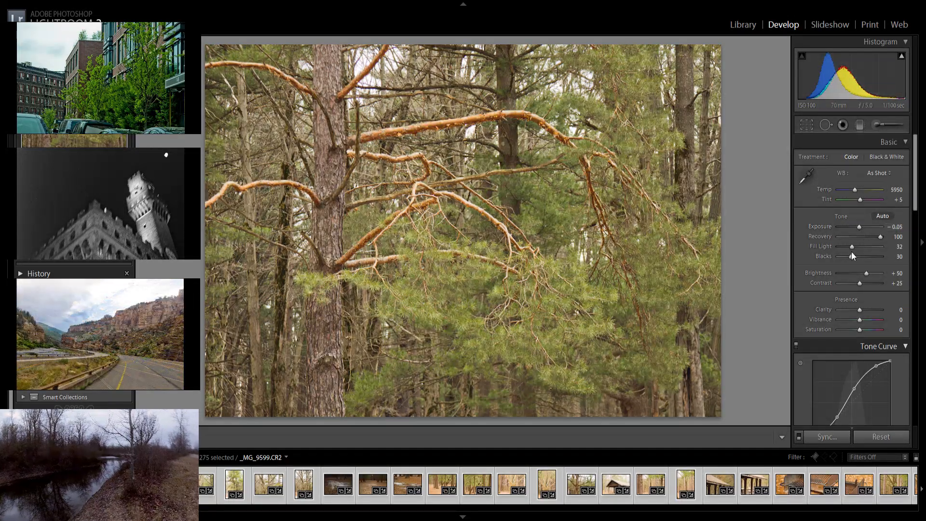
pyautogui.moveTo(852, 256); pyautogui.dragTo(860, 253)
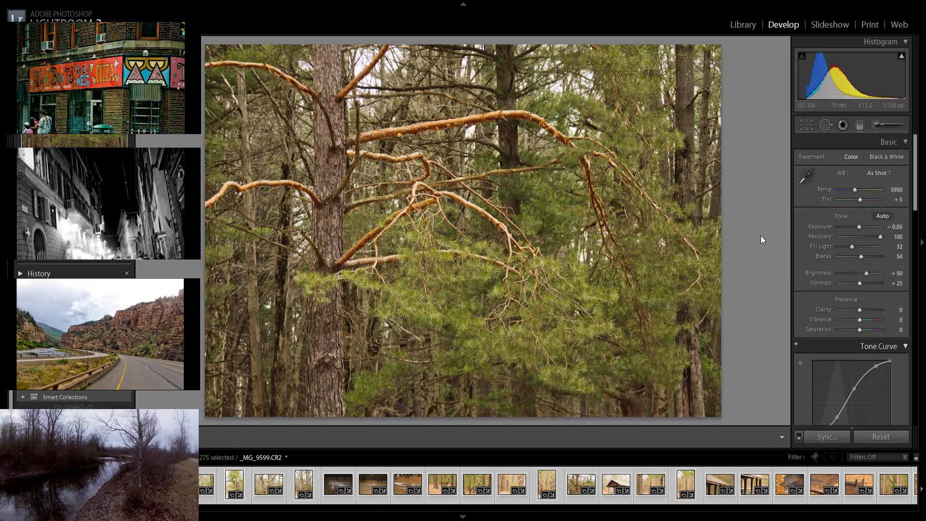
# Fine-tune Exposure on _MG_9600, and set Exposure to +0.23 and Blacks to 41 on _MG_9601
pyautogui.press('Right')
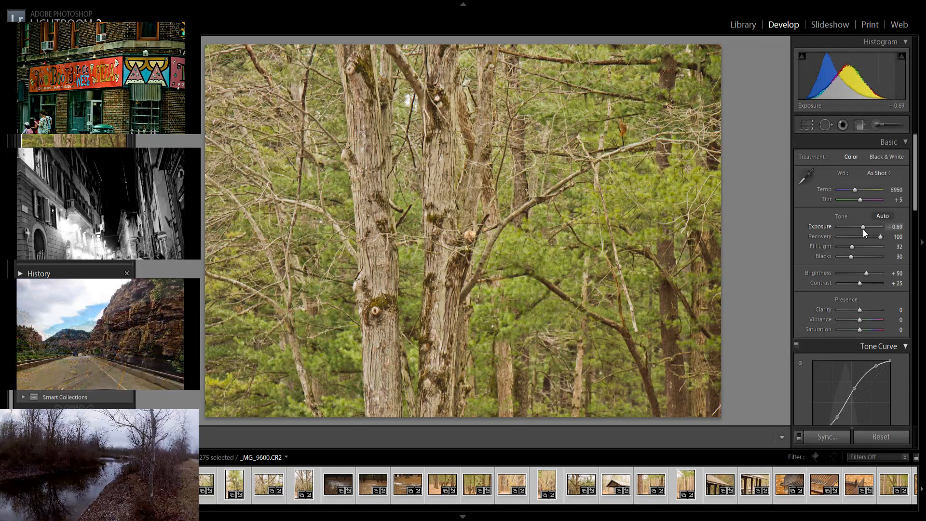
pyautogui.moveTo(863, 232)
pyautogui.mouseDown()
pyautogui.moveTo(855, 256)
pyautogui.moveTo(864, 231)
pyautogui.mouseUp()
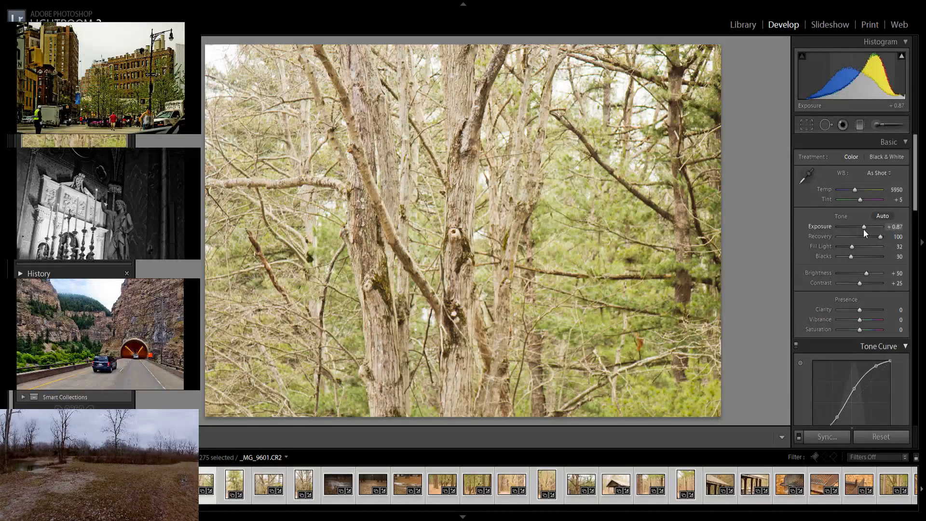
pyautogui.moveTo(865, 233); pyautogui.dragTo(862, 233)
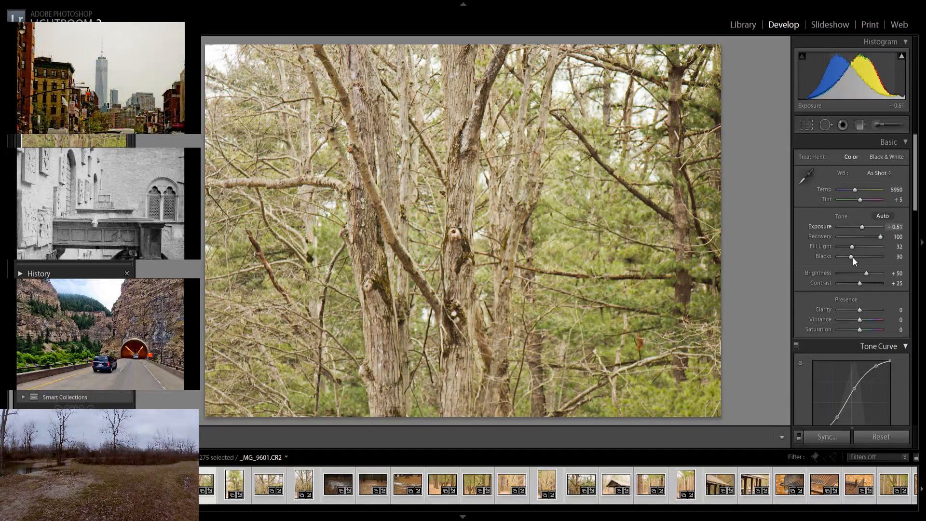
pyautogui.moveTo(852, 256); pyautogui.dragTo(855, 257)
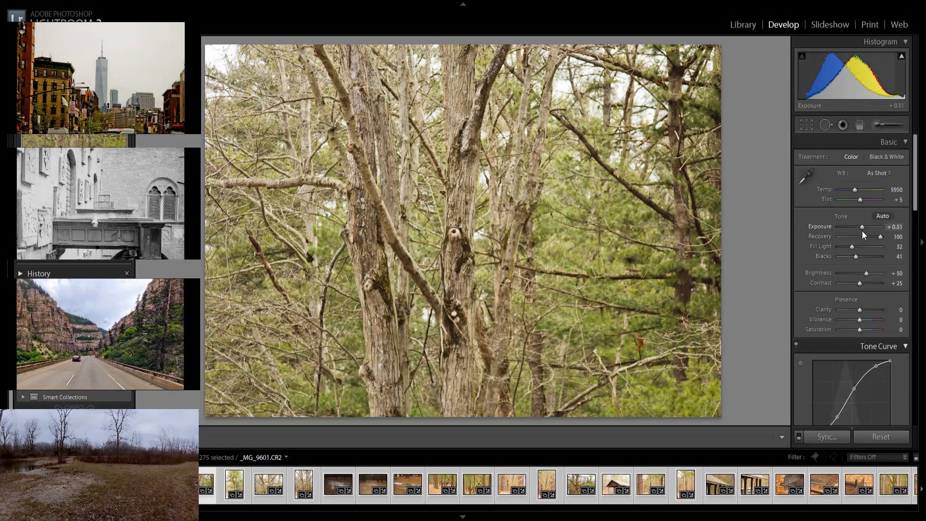
pyautogui.moveTo(863, 232); pyautogui.dragTo(861, 232)
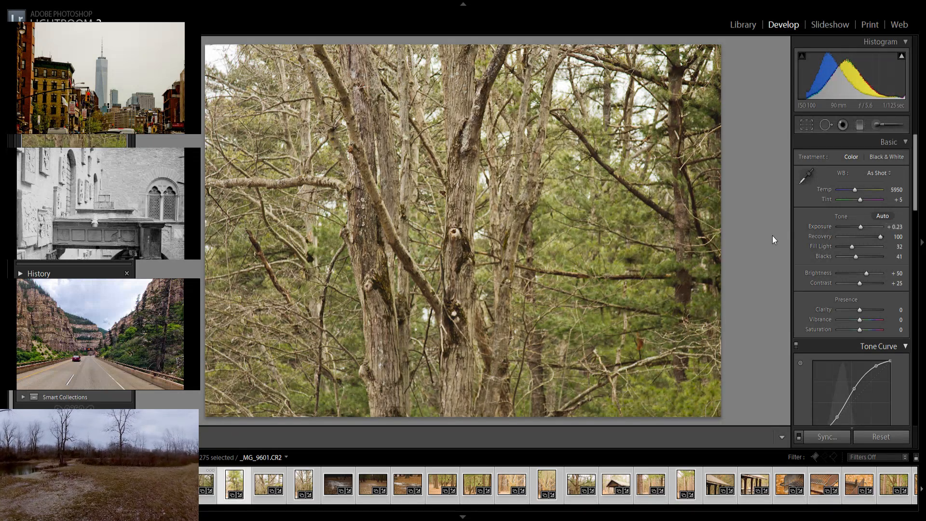
# On _MG_9603, set Exposure to -0.32, fine-tune Fill Light and Blacks, and slightly lower the tone curve's highlight point
pyautogui.press('Right')
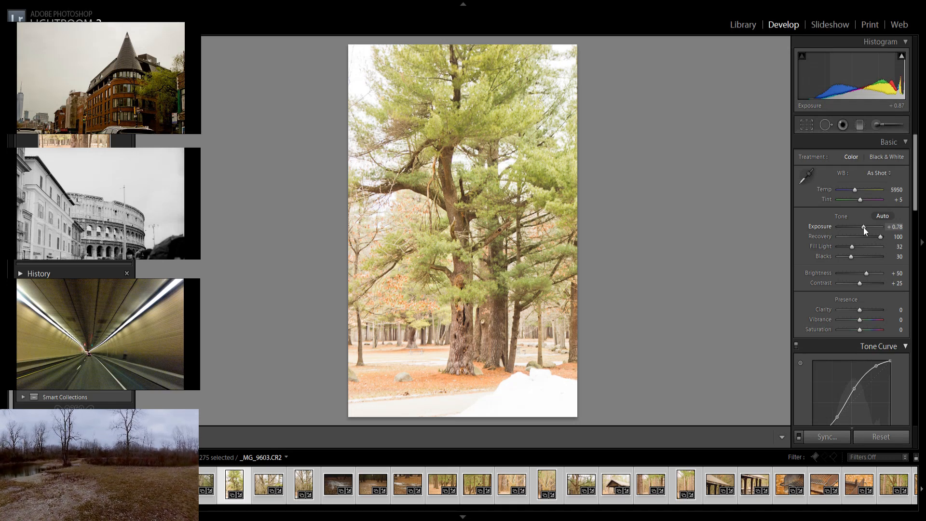
pyautogui.moveTo(865, 230); pyautogui.dragTo(859, 230)
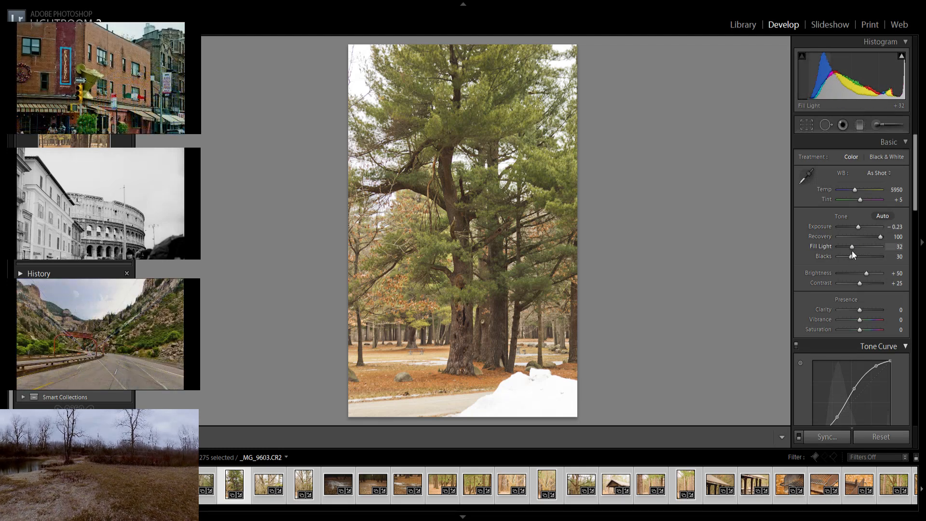
pyautogui.moveTo(852, 250); pyautogui.dragTo(850, 250)
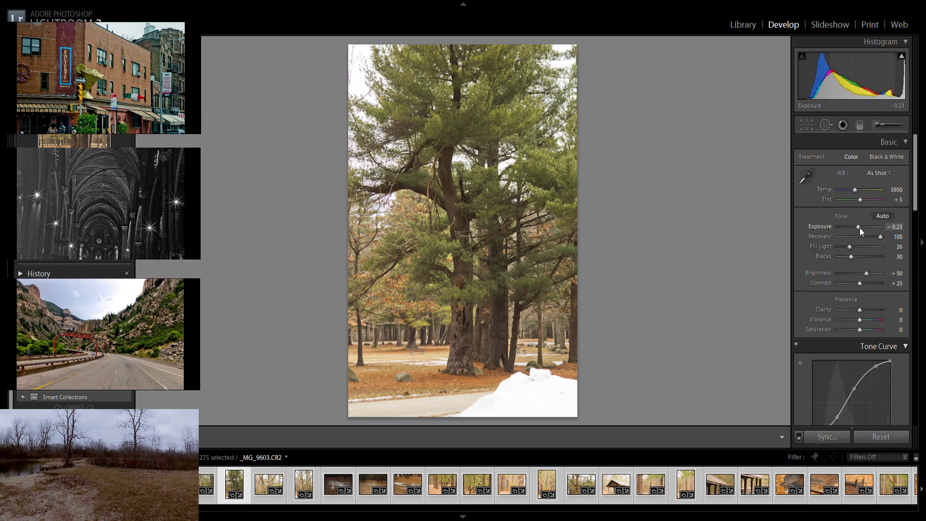
pyautogui.moveTo(862, 232); pyautogui.dragTo(864, 231)
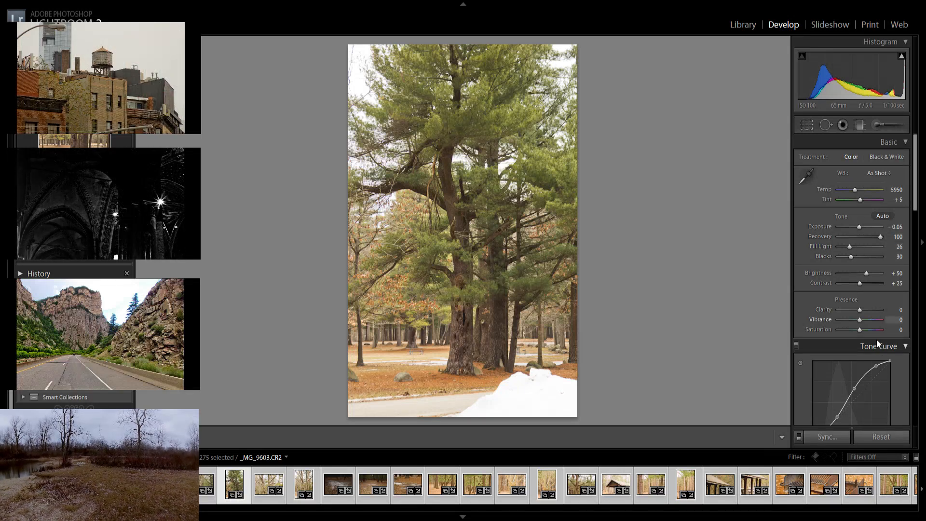
pyautogui.moveTo(876, 364)
pyautogui.mouseDown()
pyautogui.moveTo(874, 380)
pyautogui.moveTo(854, 391)
pyautogui.moveTo(876, 367)
pyautogui.mouseUp()
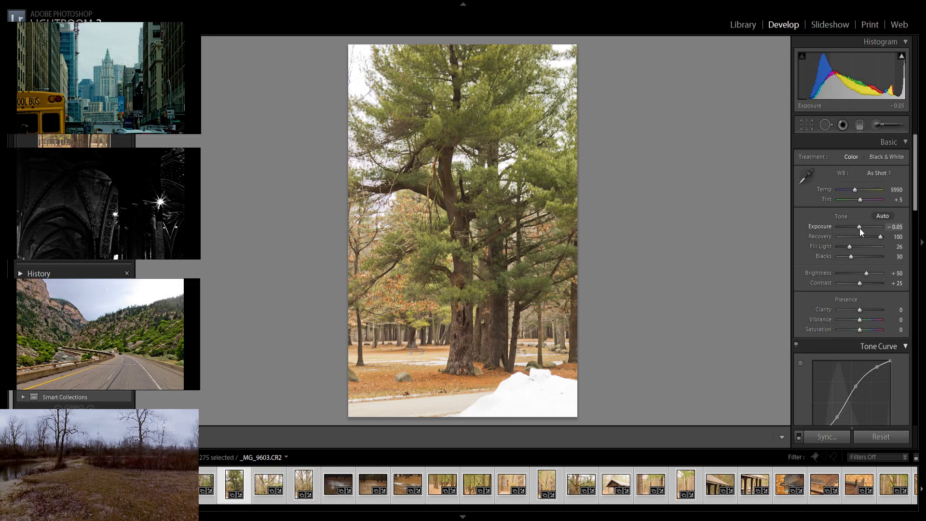
pyautogui.moveTo(859, 227)
pyautogui.mouseDown()
pyautogui.moveTo(836, 230)
pyautogui.moveTo(858, 228)
pyautogui.mouseUp()
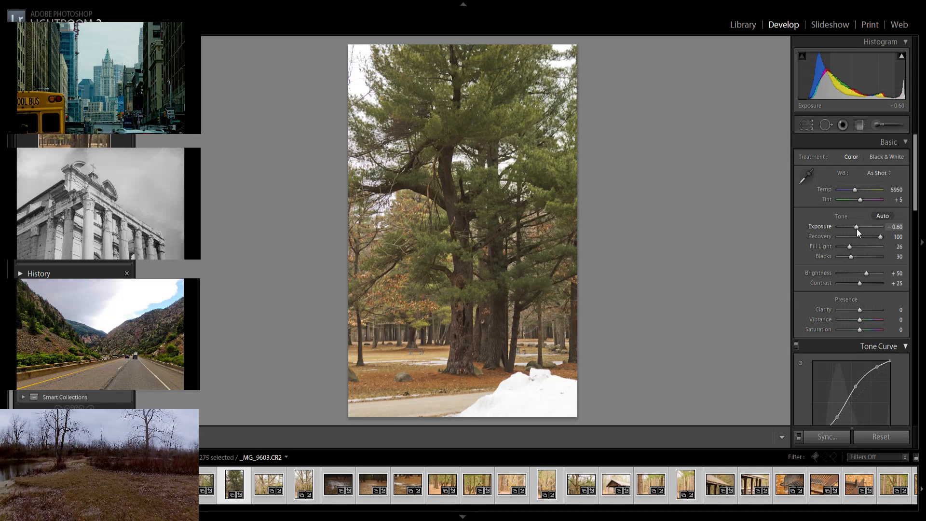
pyautogui.moveTo(857, 231); pyautogui.dragTo(859, 228)
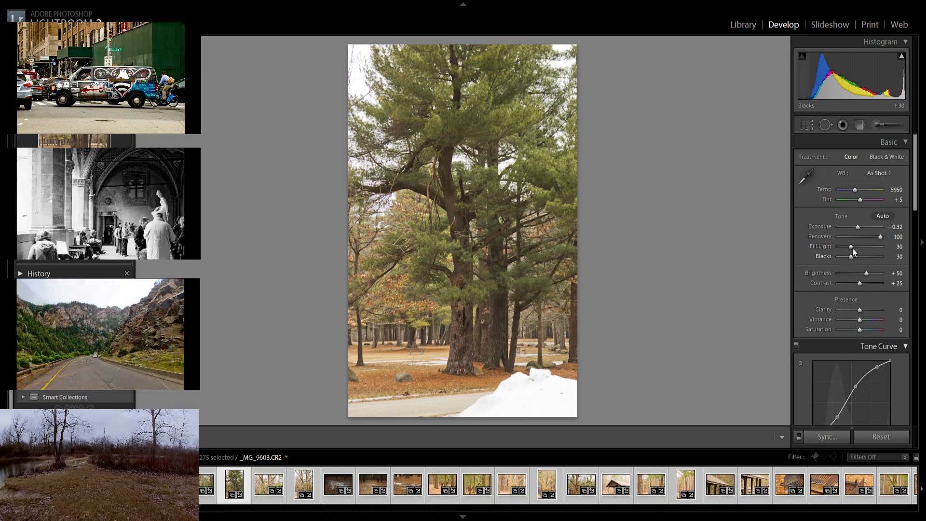
pyautogui.moveTo(857, 227); pyautogui.dragTo(855, 258)
# Set Exposure +0.05, Fill Light 43 and Blacks 54 on _MG_9605, and Exposure +0.05, Fill Light 49 and Blacks 47 on _MG_9607
pyautogui.press('Right')
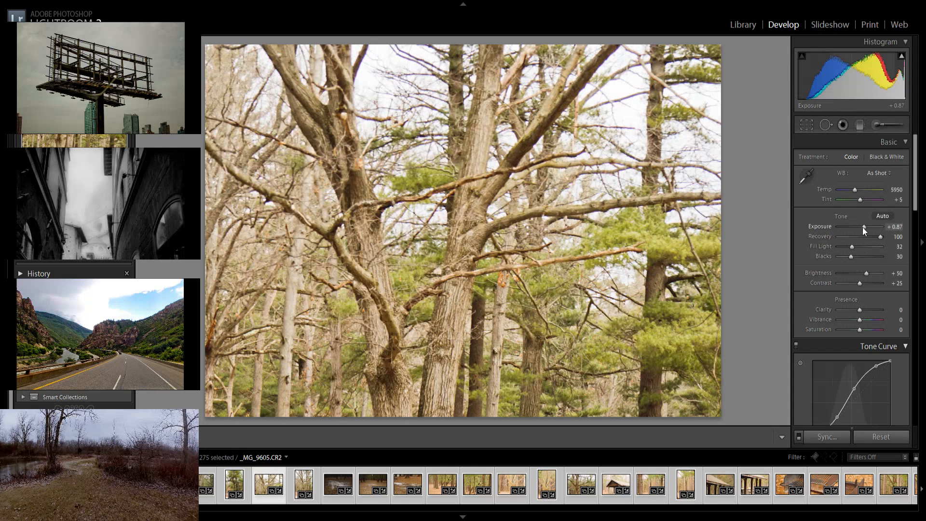
pyautogui.moveTo(859, 229)
pyautogui.mouseDown()
pyautogui.moveTo(852, 248)
pyautogui.moveTo(862, 231)
pyautogui.mouseUp()
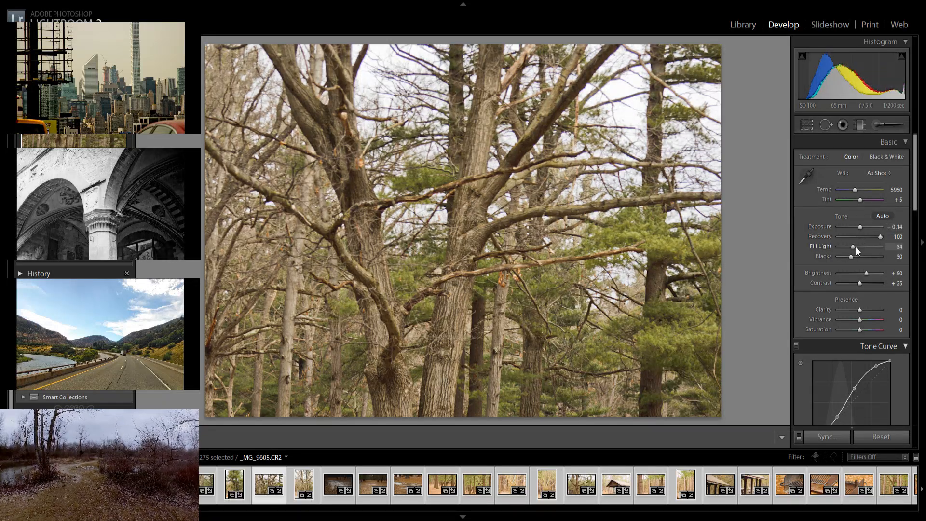
pyautogui.moveTo(855, 247)
pyautogui.mouseDown()
pyautogui.moveTo(860, 227)
pyautogui.moveTo(860, 255)
pyautogui.mouseUp()
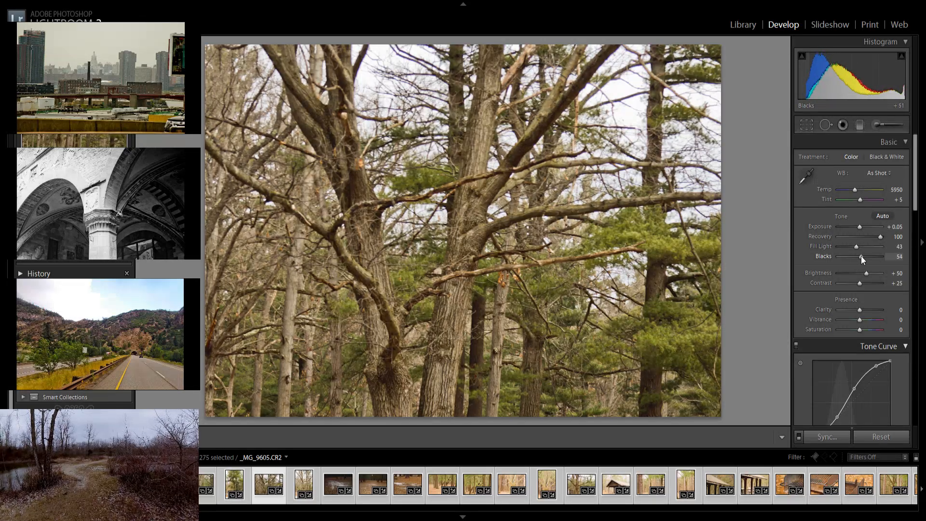
pyautogui.press('Right')
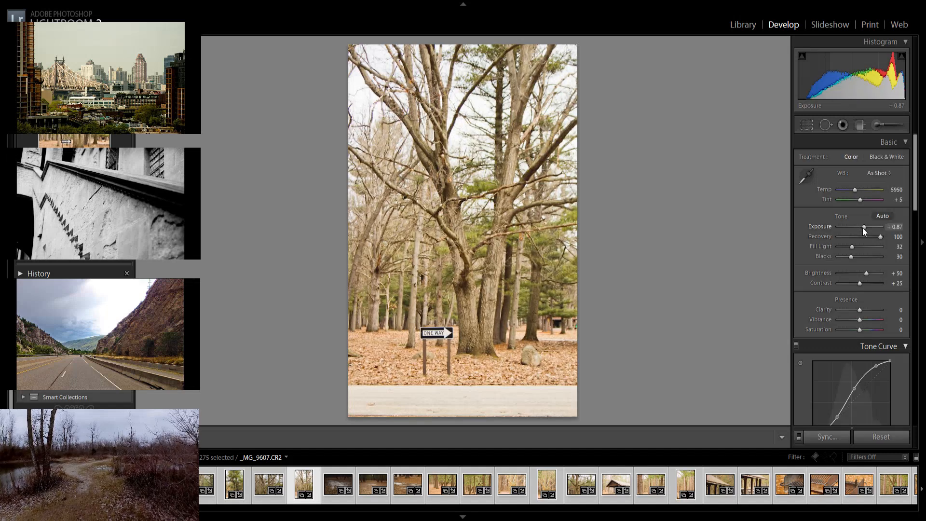
pyautogui.moveTo(863, 230)
pyautogui.mouseDown()
pyautogui.moveTo(858, 256)
pyautogui.moveTo(861, 233)
pyautogui.mouseUp()
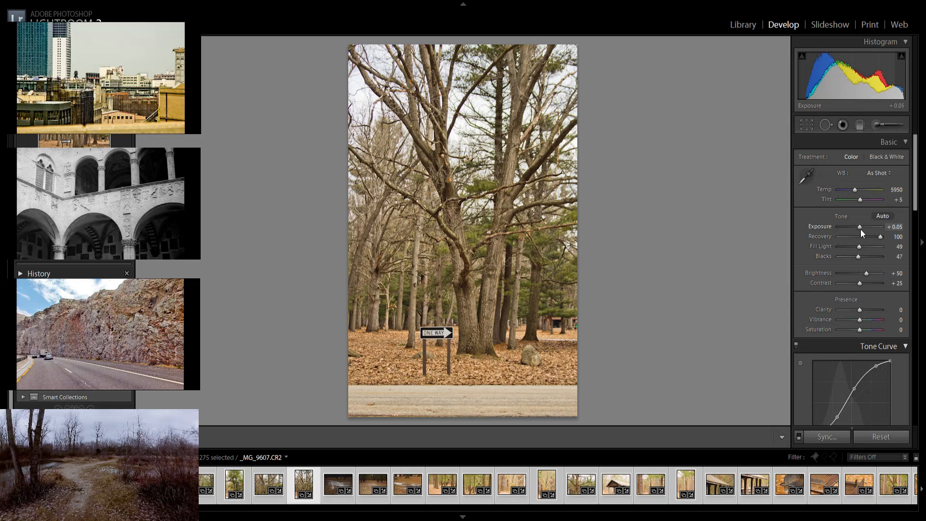
# Set Exposure to +1.61, Fill Light to 47 and Blacks to 39 on _MG_9608, and Exposure to +1.33 and Blacks to 36 on _MG_9609
pyautogui.press('Right')
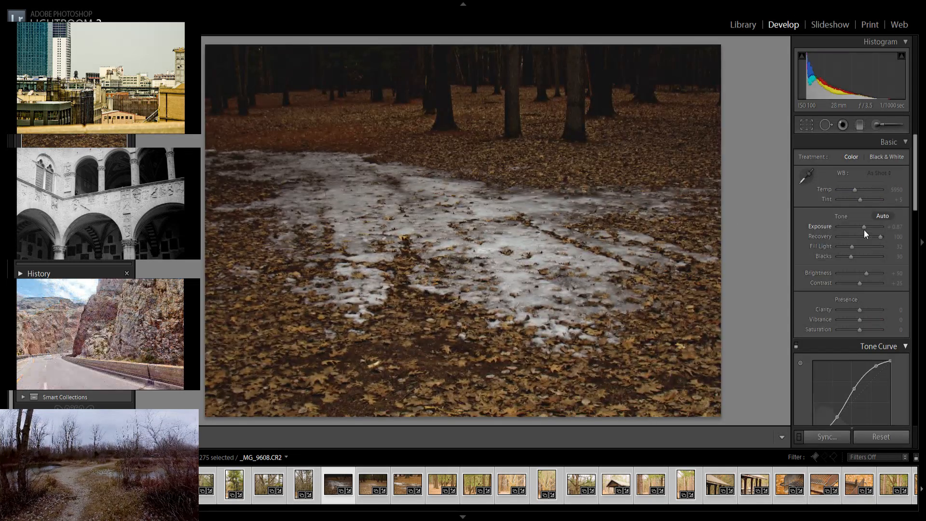
pyautogui.moveTo(865, 234); pyautogui.dragTo(856, 255)
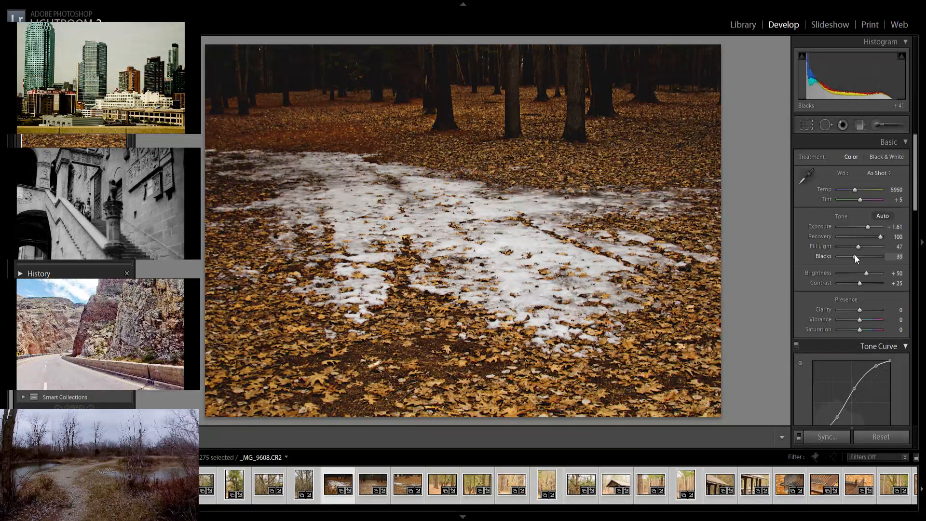
pyautogui.press('Right')
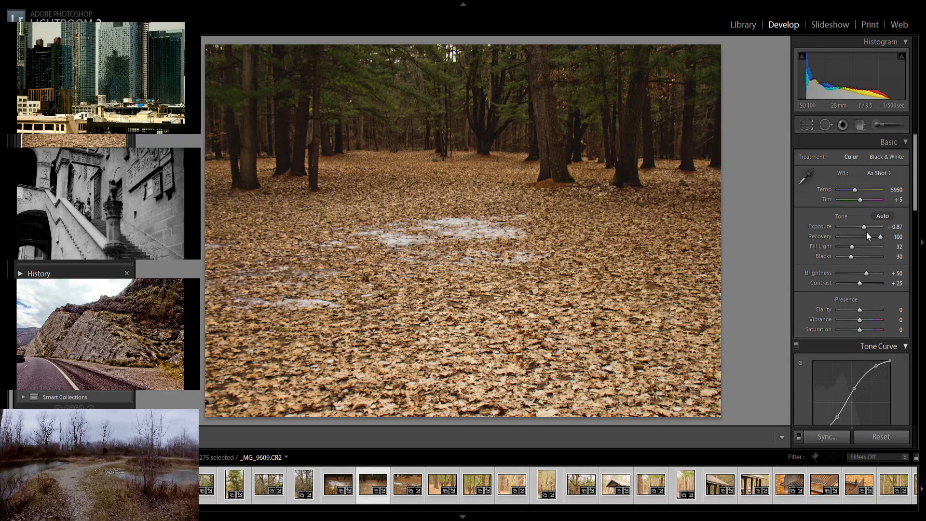
pyautogui.moveTo(864, 227); pyautogui.dragTo(855, 261)
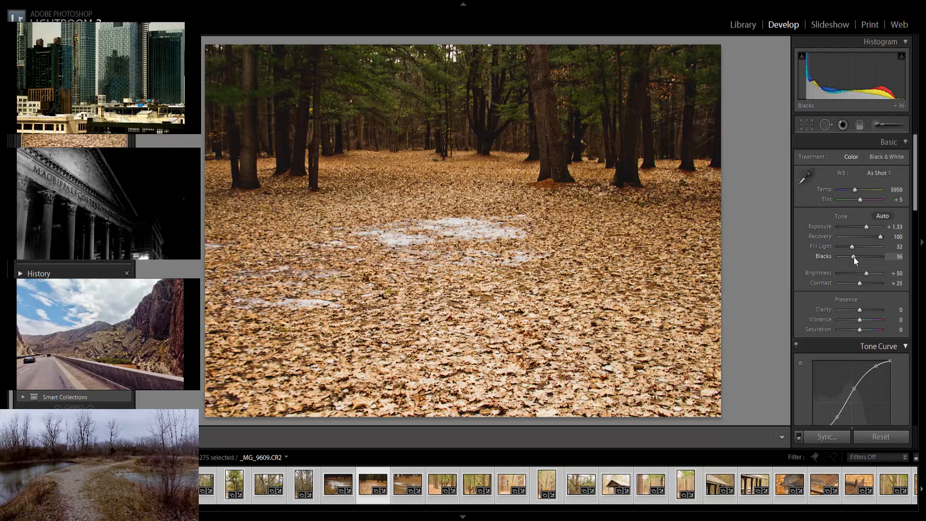
# Set Exposure to +1.24 and Blacks to 43 on _MG_9612, and Exposure to +1.15 and Blacks to 39 on _MG_9613
pyautogui.press('Right')
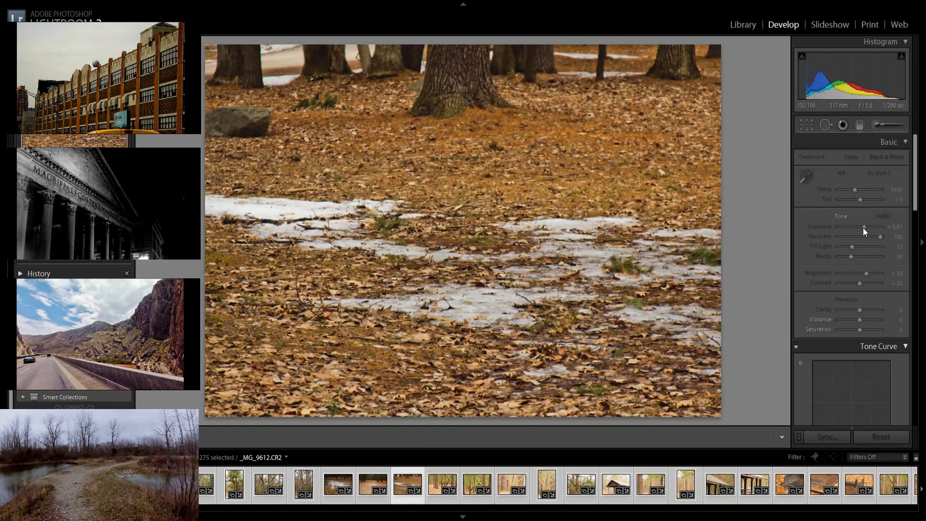
pyautogui.moveTo(864, 232); pyautogui.dragTo(859, 261)
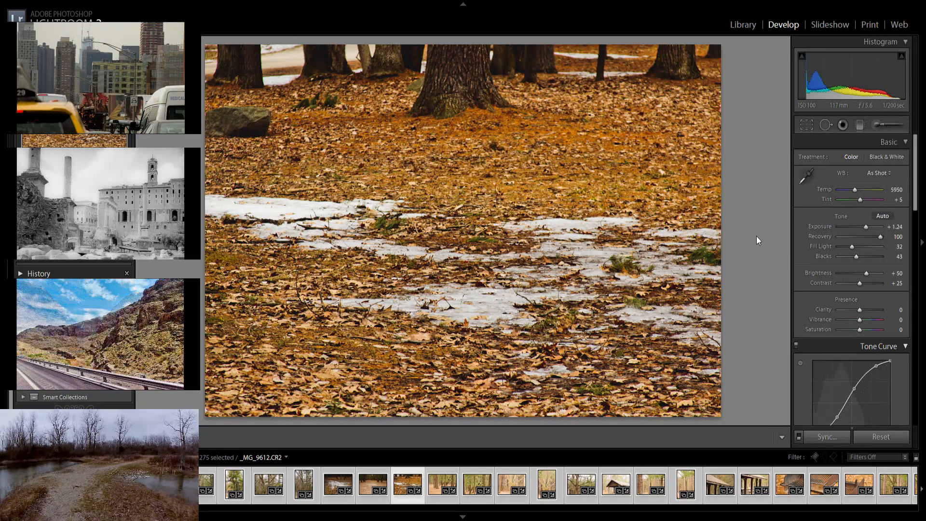
pyautogui.press('Right')
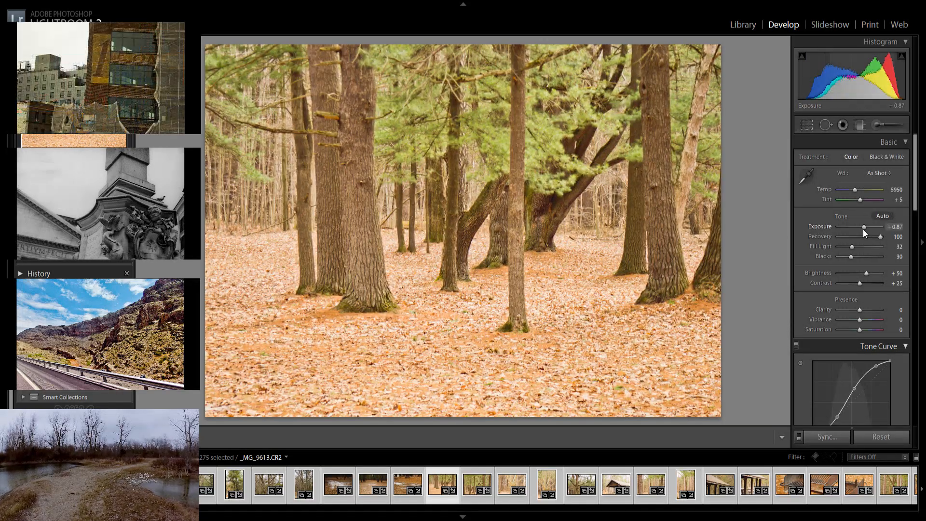
pyautogui.click(866, 229)
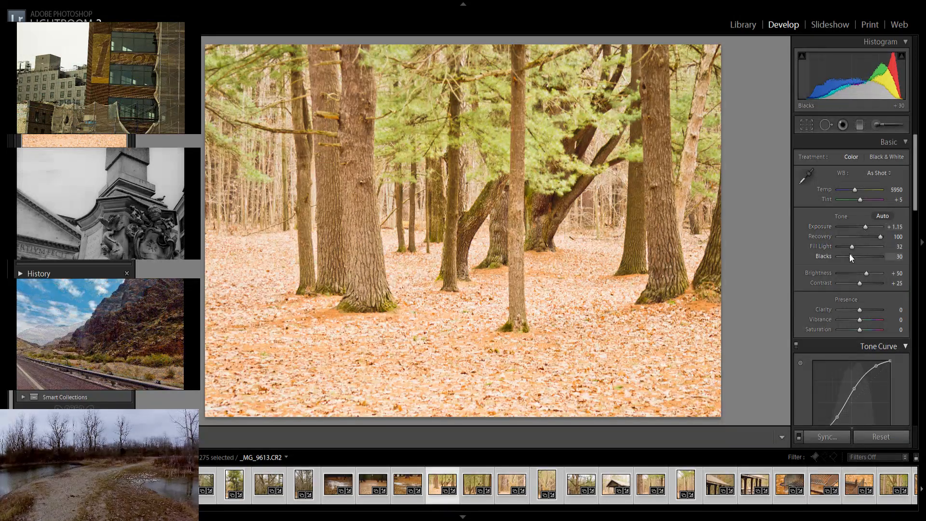
pyautogui.moveTo(851, 257); pyautogui.dragTo(855, 261)
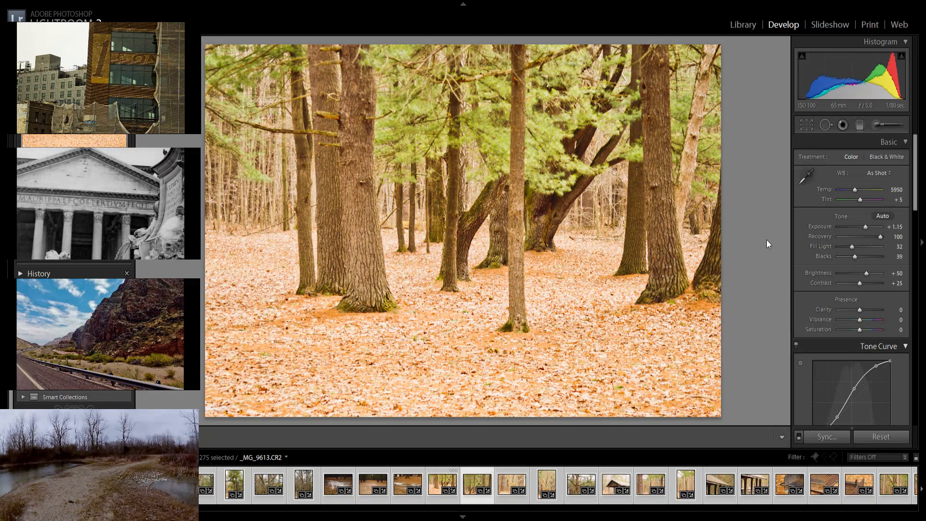
# Set Exposure to +1.06 and Blacks to 38 on _MG_9614, and Exposure to +0.97 and Blacks to 47 on _MG_9616
pyautogui.press('Right')
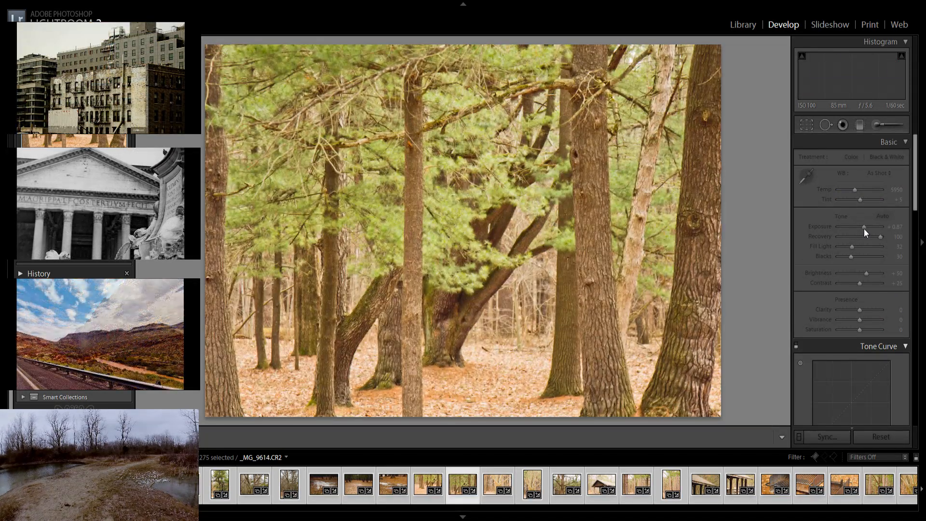
pyautogui.moveTo(865, 232); pyautogui.dragTo(855, 256)
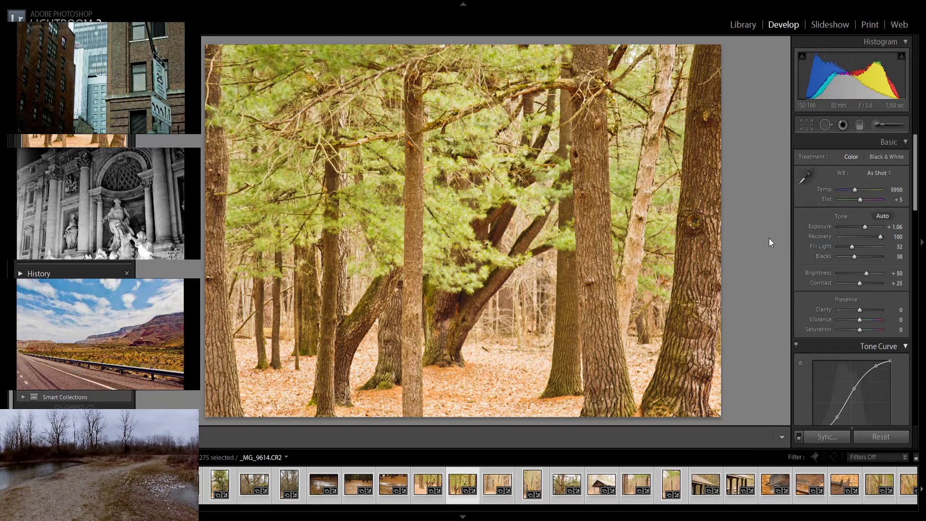
pyautogui.press('Right')
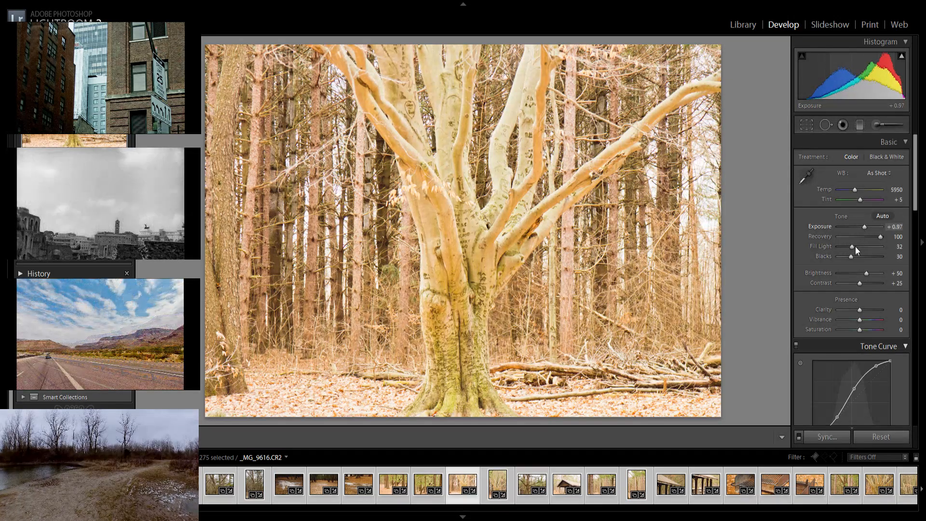
pyautogui.moveTo(851, 260); pyautogui.dragTo(856, 258)
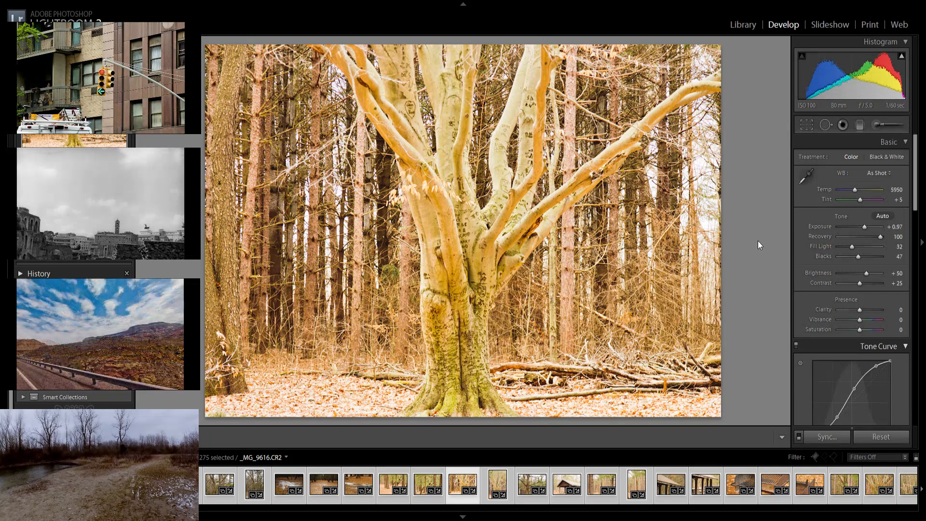
pyautogui.press('Right')
pyautogui.press('Left')
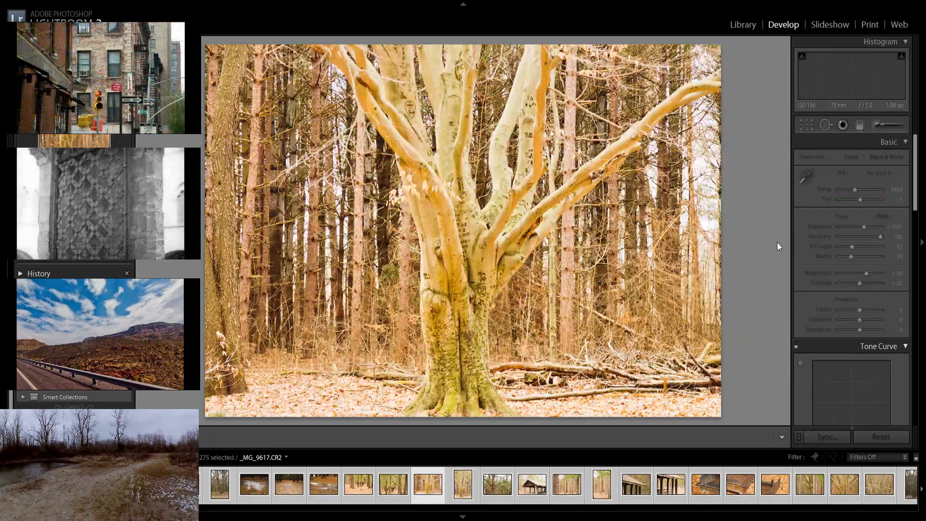
# Set Exposure to −0.05 and Blacks to 47 on _MG_9616, and Exposure to +0.23 and Blacks to 36 on _MG_9617
pyautogui.moveTo(864, 230); pyautogui.dragTo(863, 232)
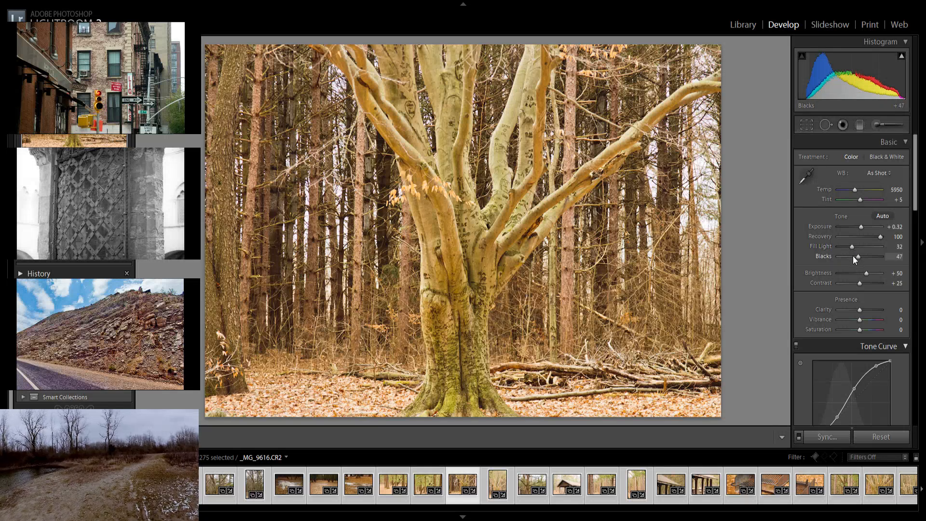
pyautogui.moveTo(864, 232); pyautogui.dragTo(862, 232)
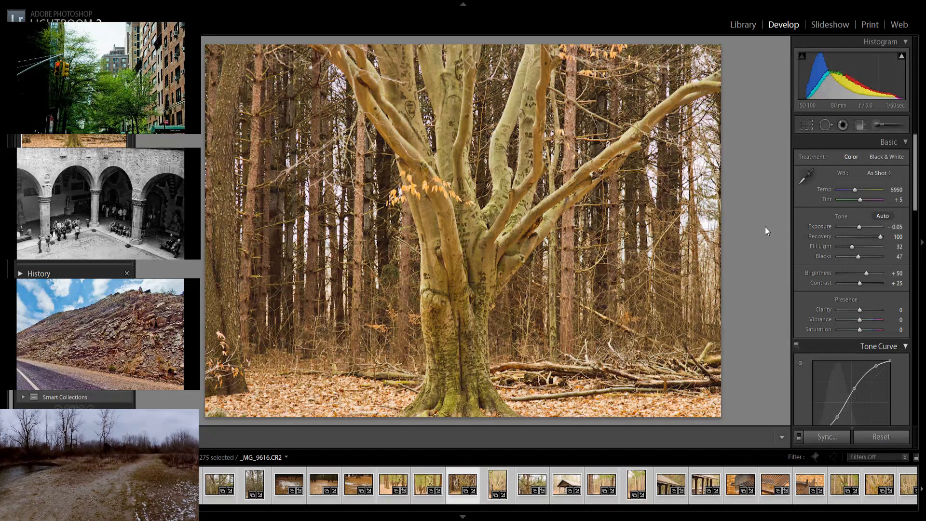
pyautogui.press('Right')
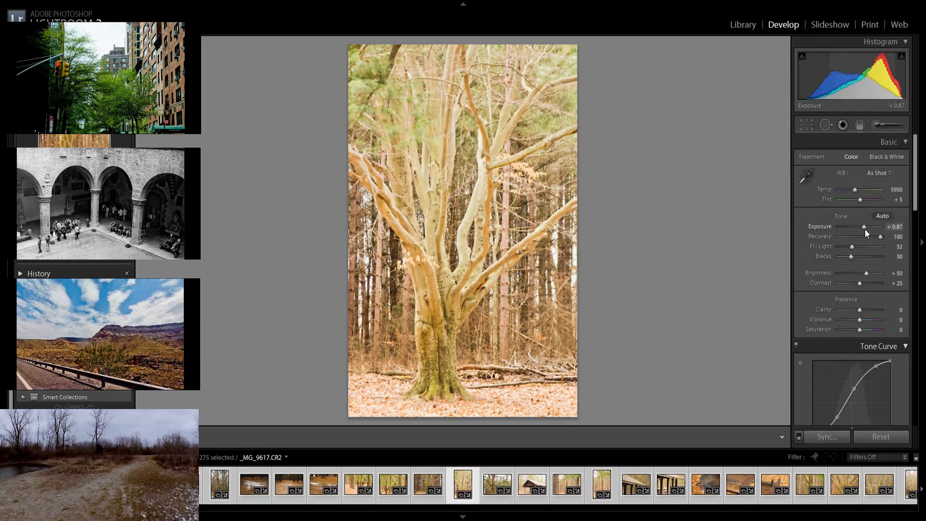
pyautogui.moveTo(865, 230); pyautogui.dragTo(855, 260)
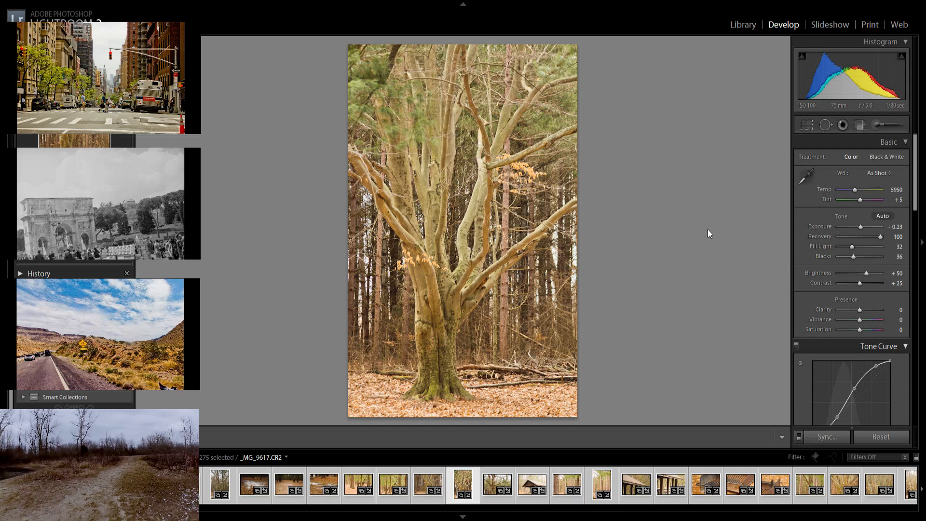
# Set Exposure to +0.51, Fill Light to 44 and Blacks to 34 on _MG_9618
pyautogui.press('Right')
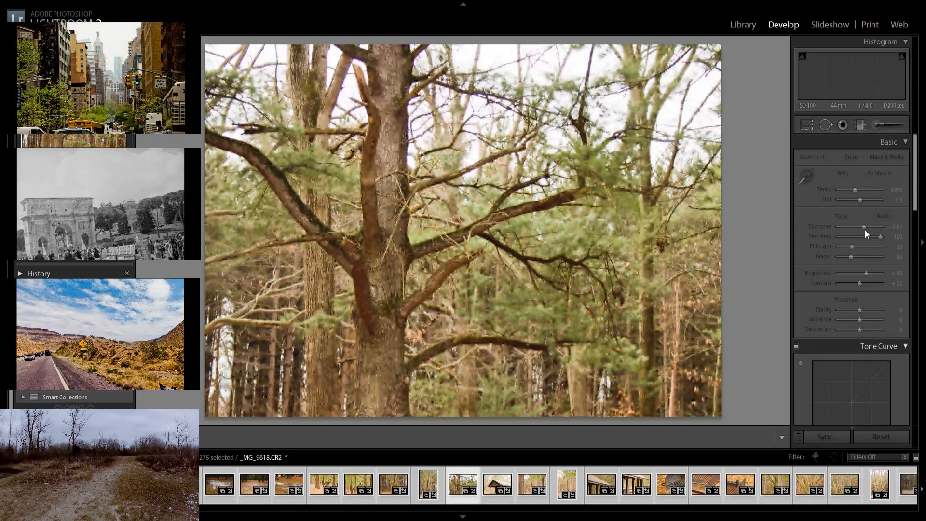
pyautogui.moveTo(866, 231); pyautogui.dragTo(863, 231)
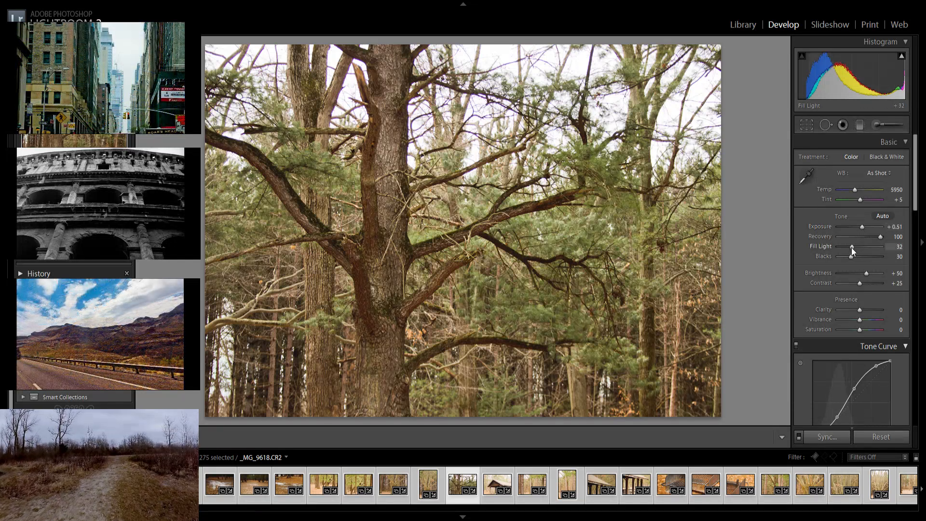
pyautogui.moveTo(851, 247); pyautogui.dragTo(855, 262)
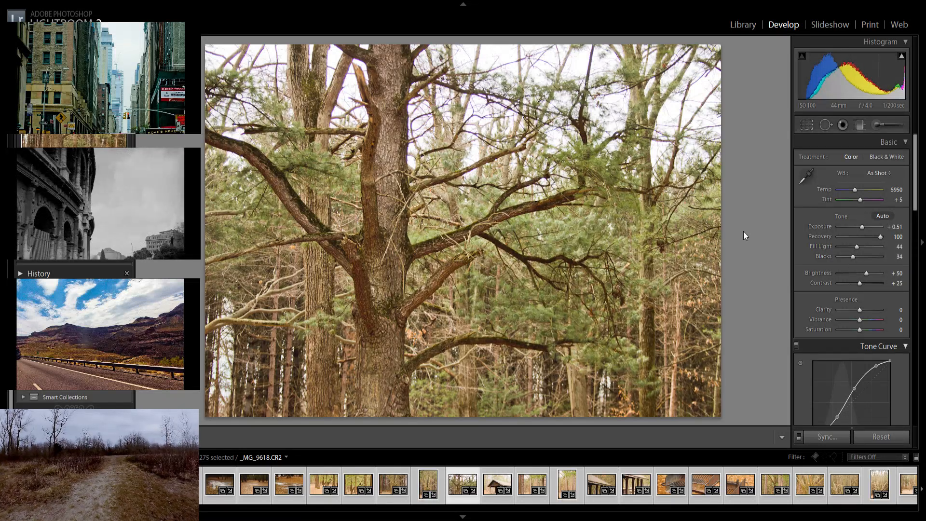
# Set Exposure to −0.23 and Blacks to 33 on the picnic shelter photo _MG_9619
pyautogui.press('Right')
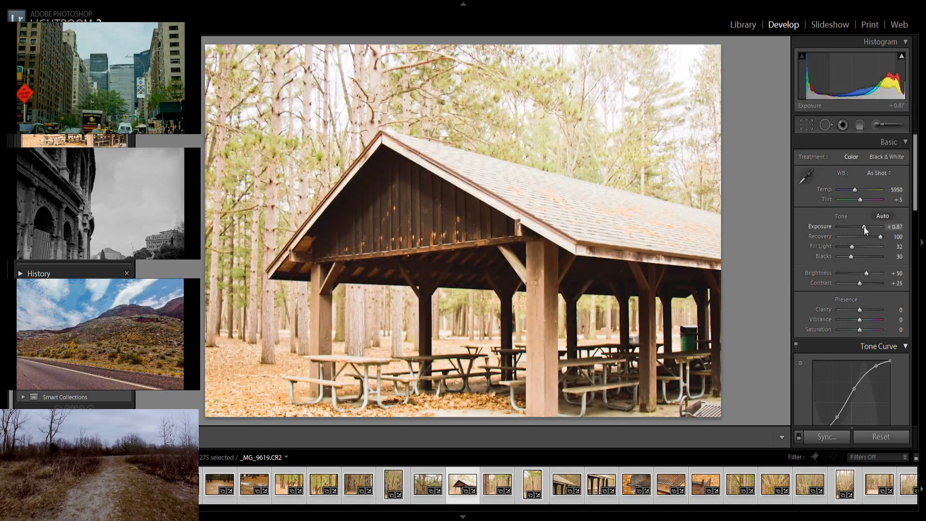
pyautogui.moveTo(862, 230); pyautogui.dragTo(860, 230)
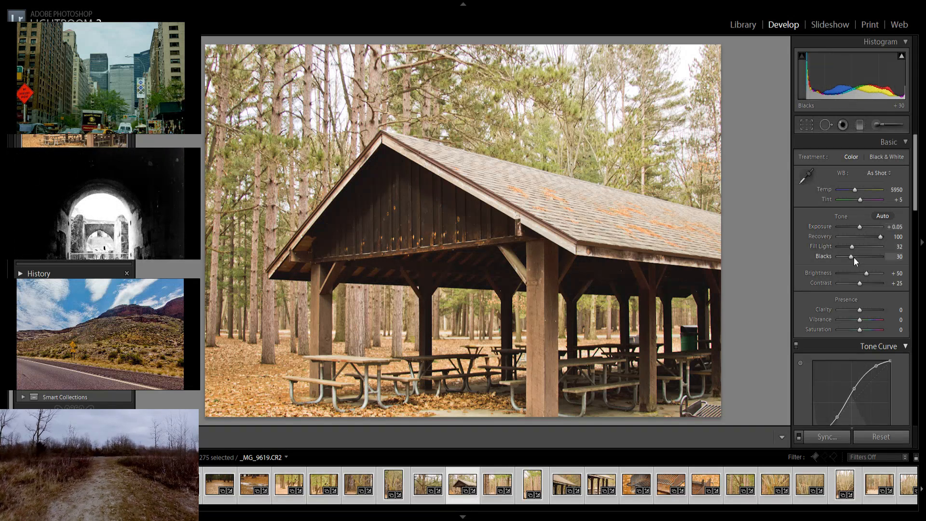
pyautogui.moveTo(852, 262); pyautogui.dragTo(854, 261)
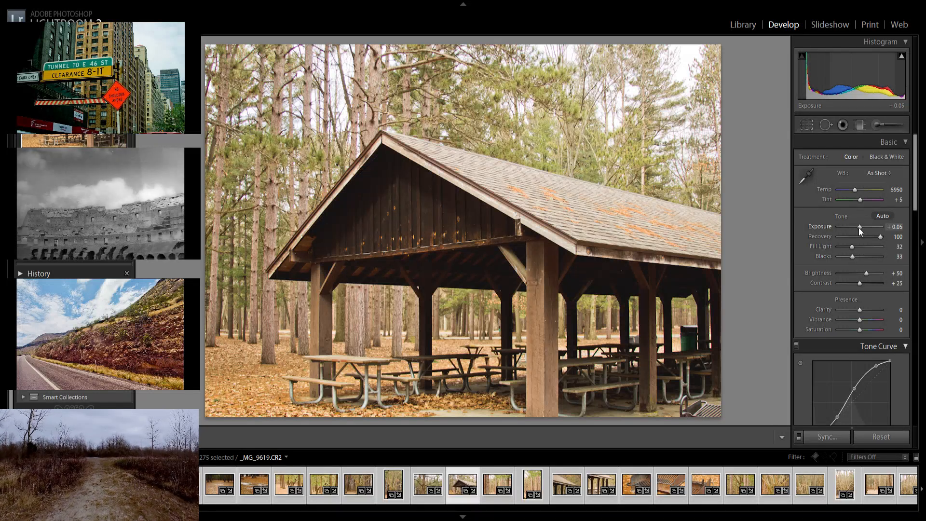
pyautogui.moveTo(860, 229); pyautogui.dragTo(858, 228)
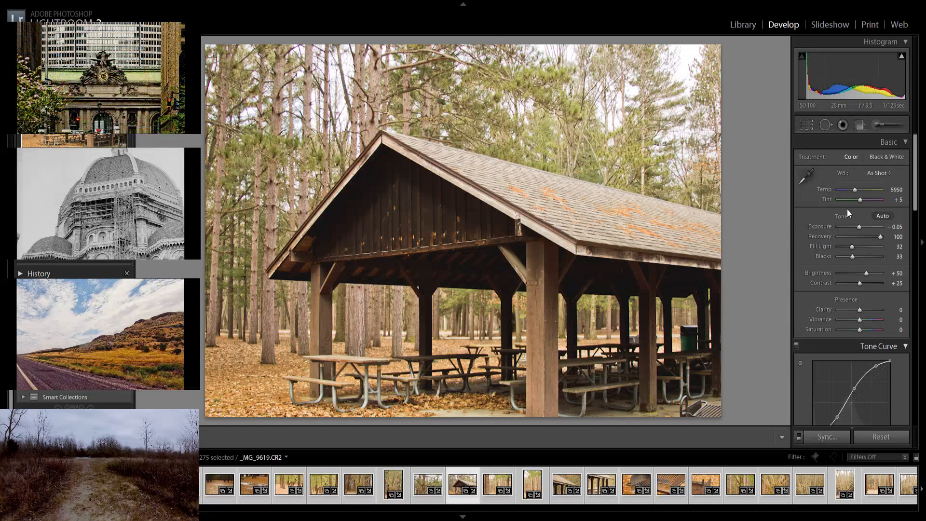
pyautogui.moveTo(861, 230); pyautogui.dragTo(859, 230)
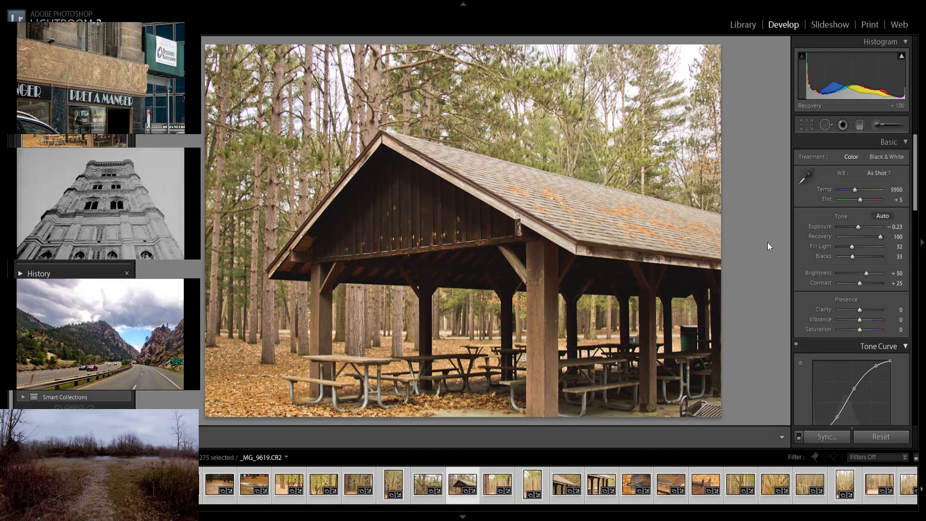
# Set Exposure to +0.87 and Blacks to 41 on _MG_9621, and Exposure to +0.32 and Blacks to 43 on _MG_9623
pyautogui.press('Right')
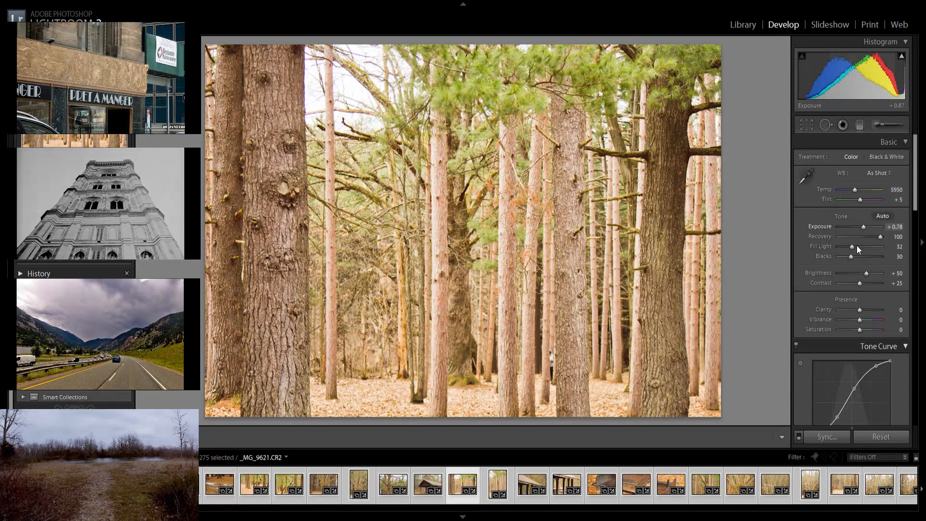
pyautogui.moveTo(866, 231); pyautogui.dragTo(857, 257)
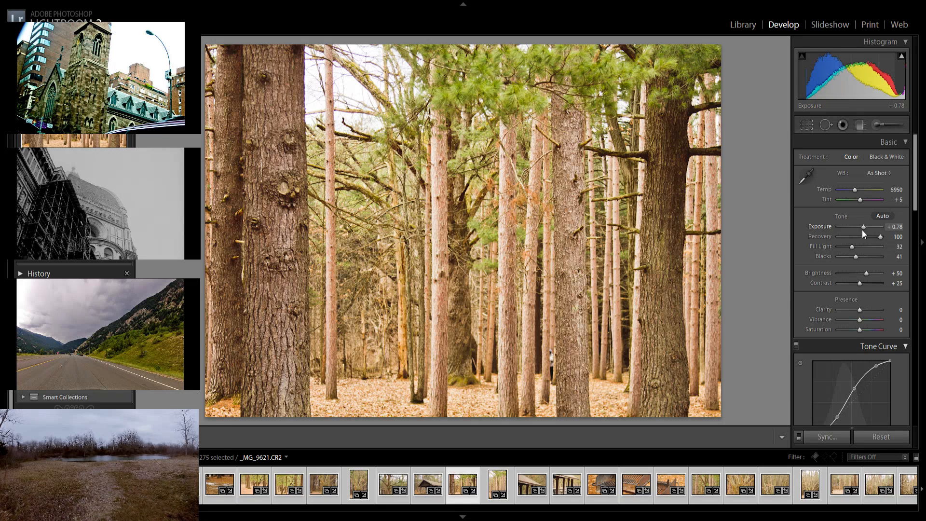
pyautogui.moveTo(864, 231); pyautogui.dragTo(864, 230)
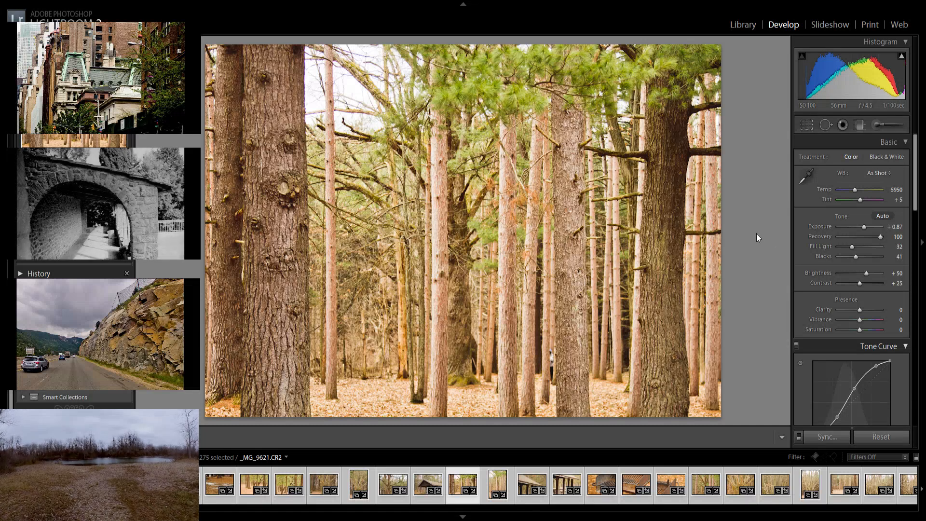
pyautogui.press('Right')
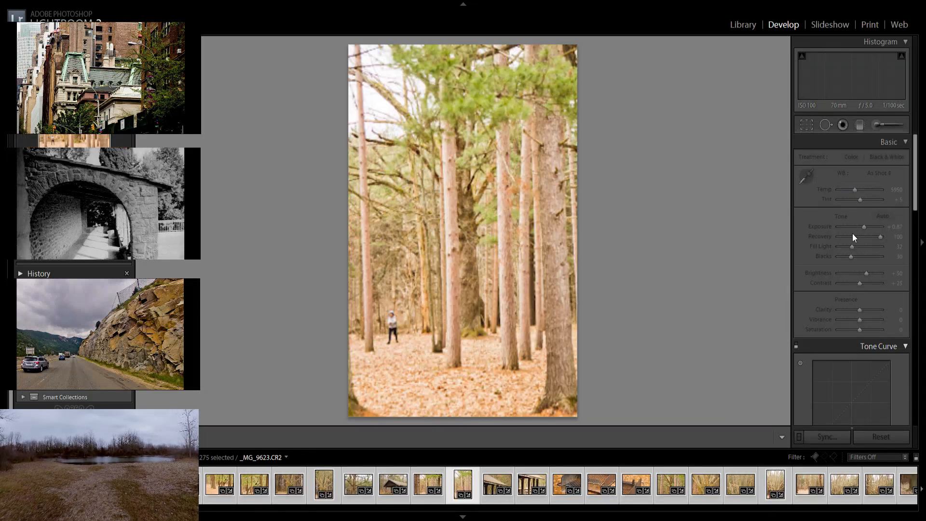
pyautogui.moveTo(865, 234); pyautogui.dragTo(858, 258)
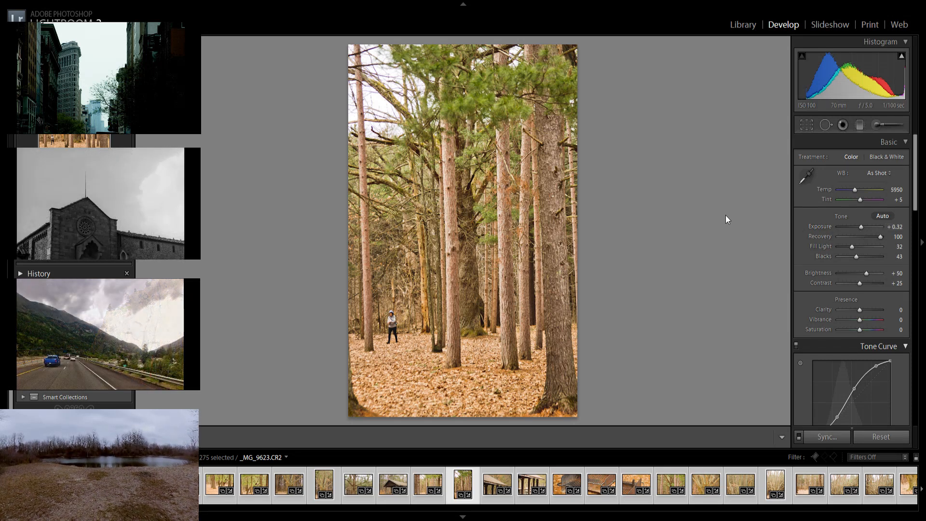
# Set Exposure to +0.60 and Blacks to 39 on _MG_9624, and Exposure to +0.97 and Blacks to 40 on _MG_9625
pyautogui.press('Right')
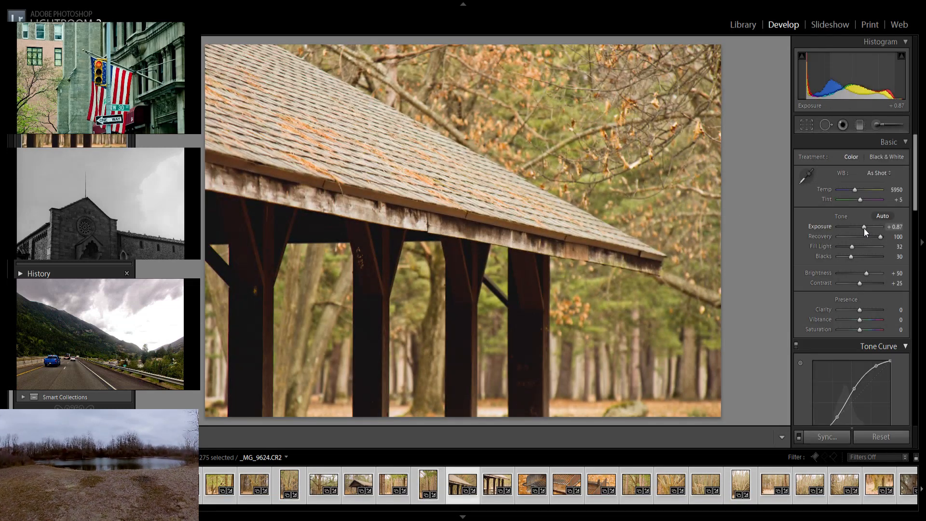
pyautogui.moveTo(865, 228); pyautogui.dragTo(856, 259)
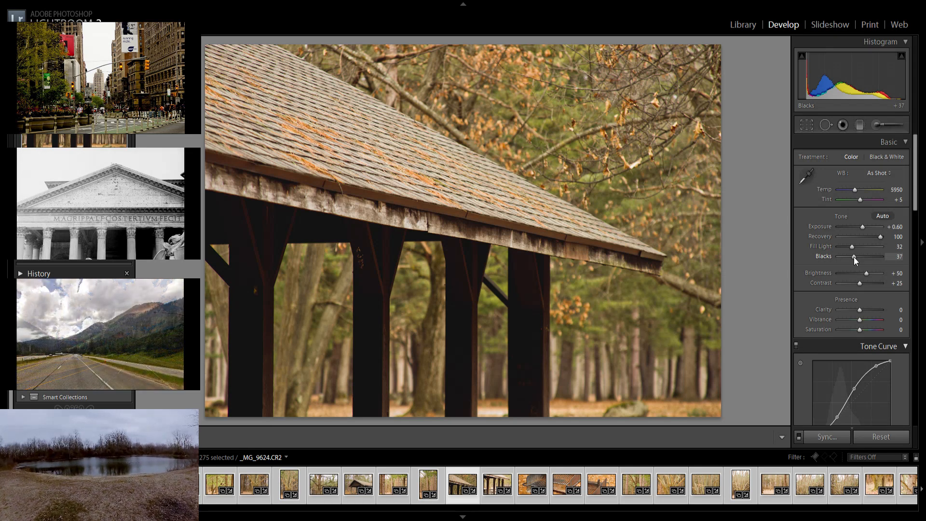
pyautogui.moveTo(855, 261); pyautogui.dragTo(856, 261)
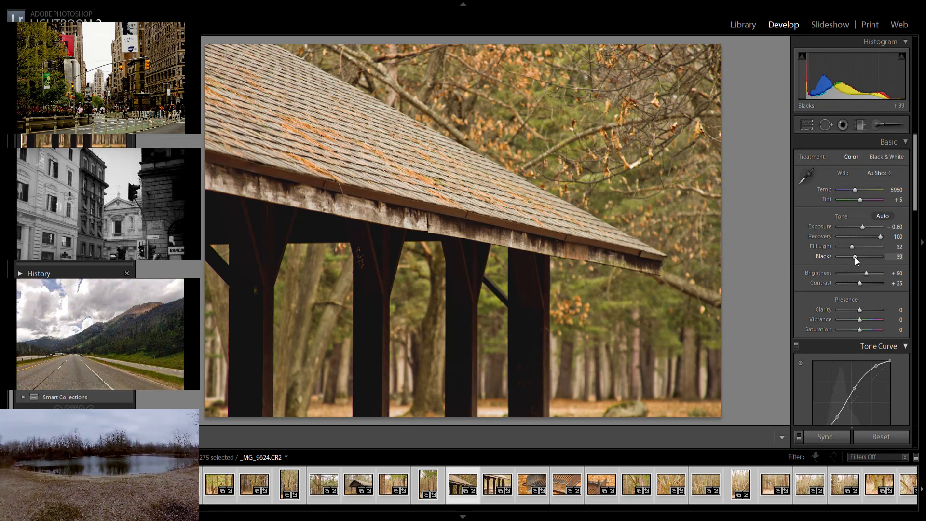
pyautogui.press('Right')
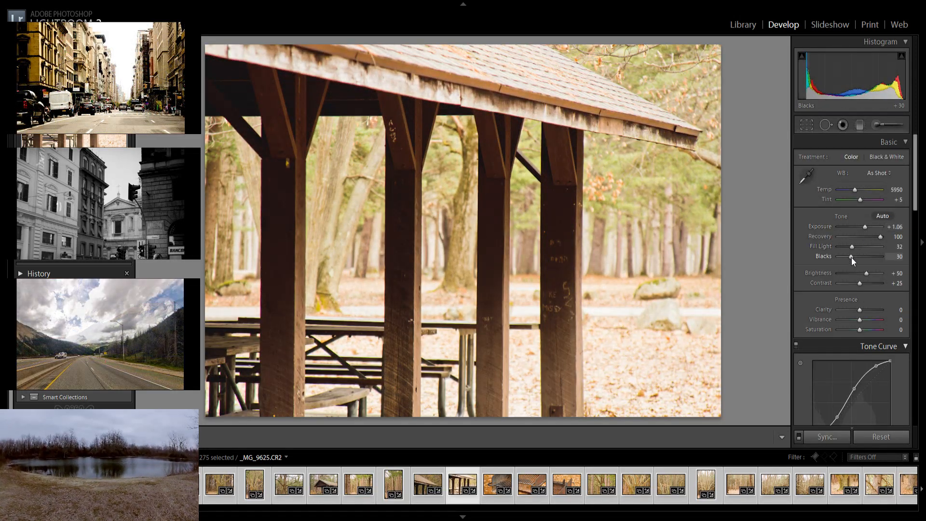
pyautogui.moveTo(852, 260); pyautogui.dragTo(853, 260)
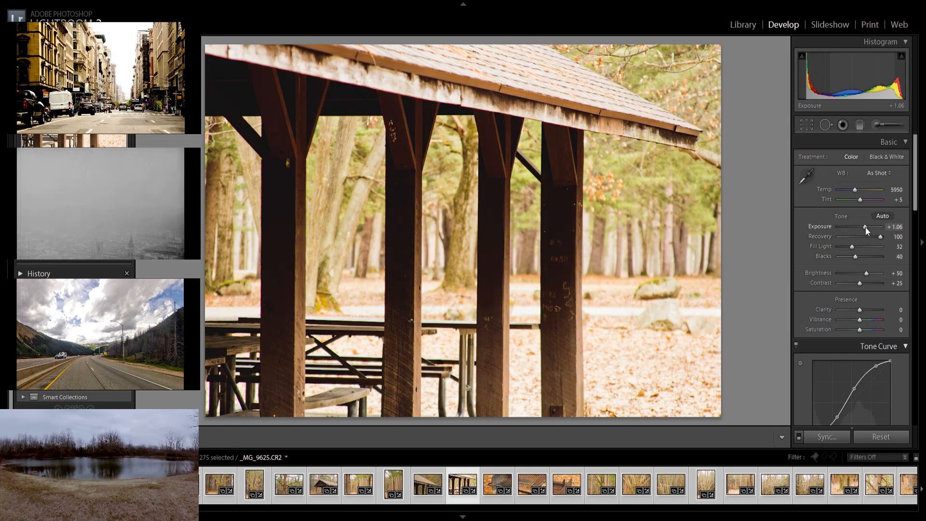
pyautogui.moveTo(866, 230); pyautogui.dragTo(865, 230)
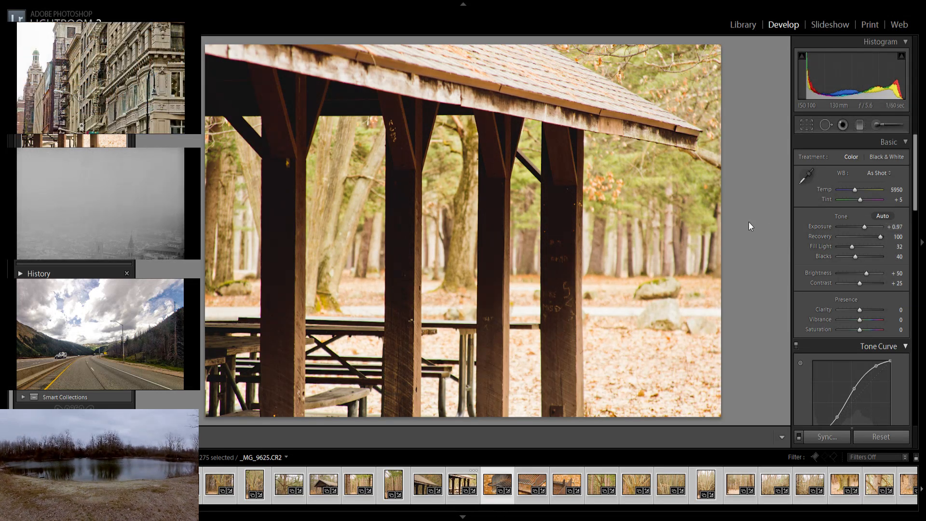
# Set Blacks to 44 on the grill photo _MG_9626 and to 46 on _MG_9627
pyautogui.press('Right')
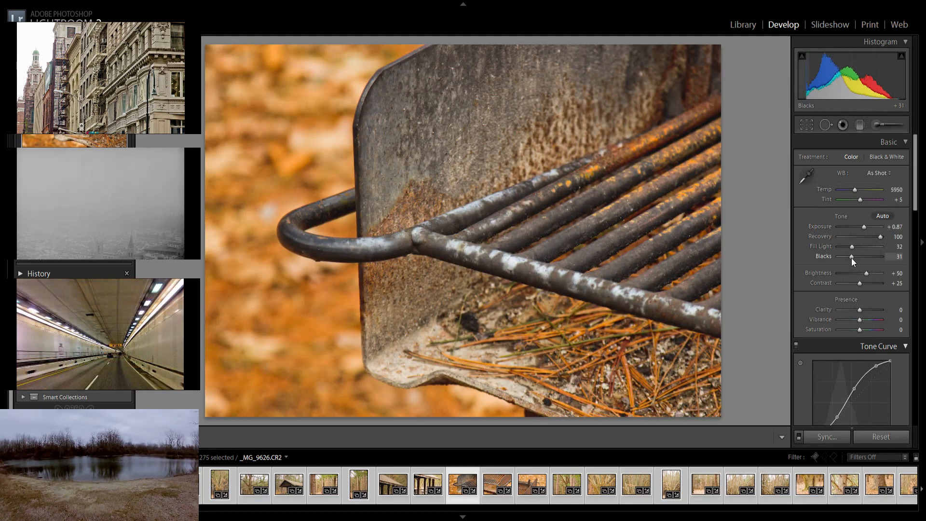
pyautogui.moveTo(854, 261); pyautogui.dragTo(856, 259)
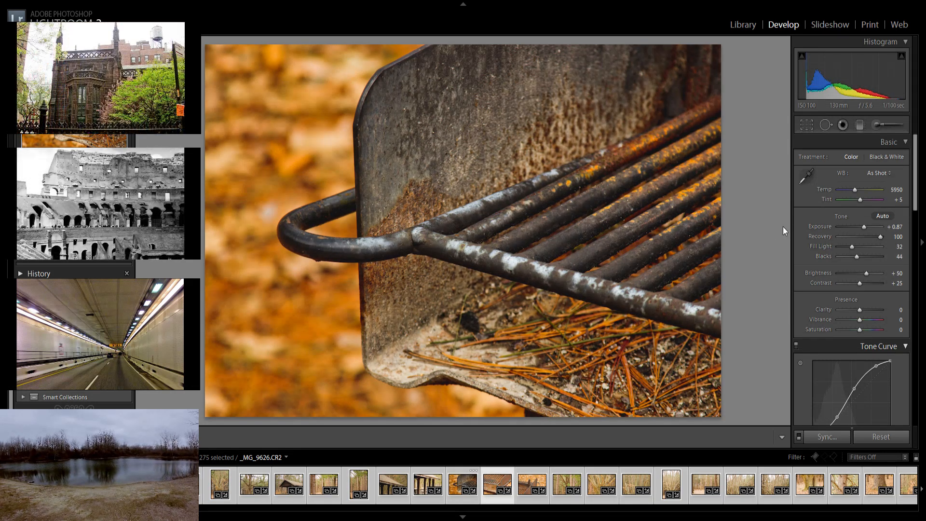
pyautogui.press('Right')
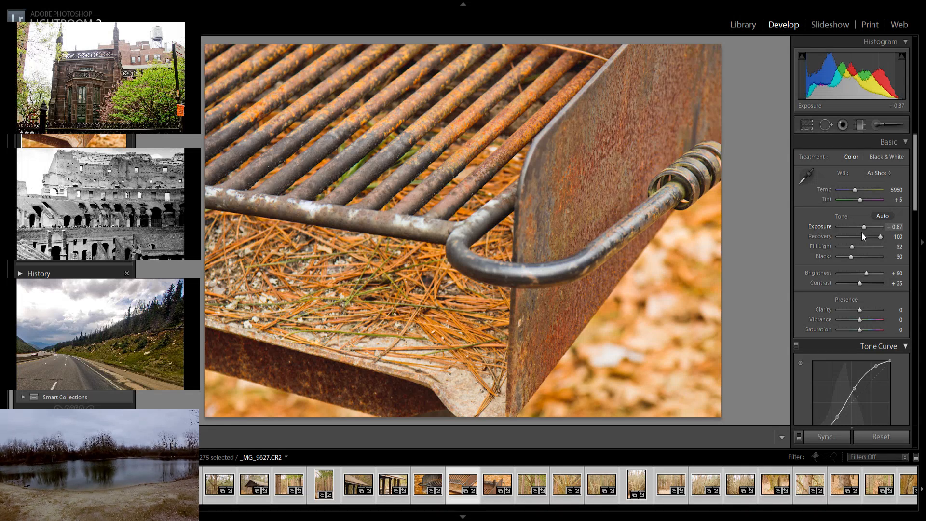
pyautogui.moveTo(851, 256); pyautogui.dragTo(860, 259)
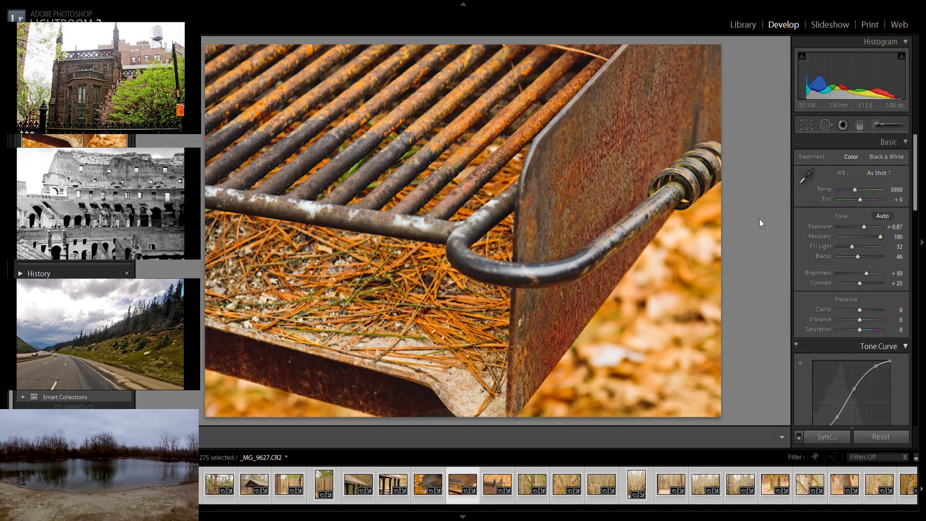
# Set Exposure to +0.14 on the grill photo _MG_9628 and to +0.32 on the tree photo _MG_9629
pyautogui.press('Right')
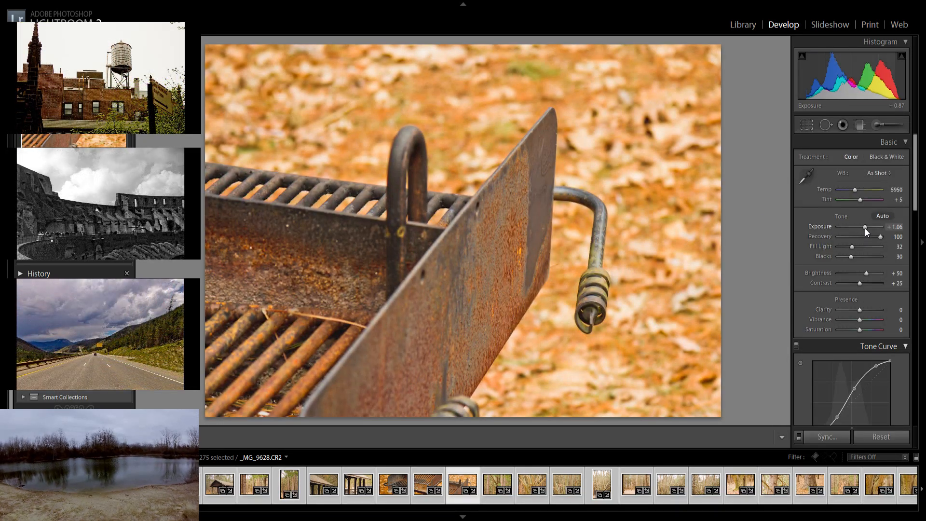
pyautogui.moveTo(866, 232); pyautogui.dragTo(862, 234)
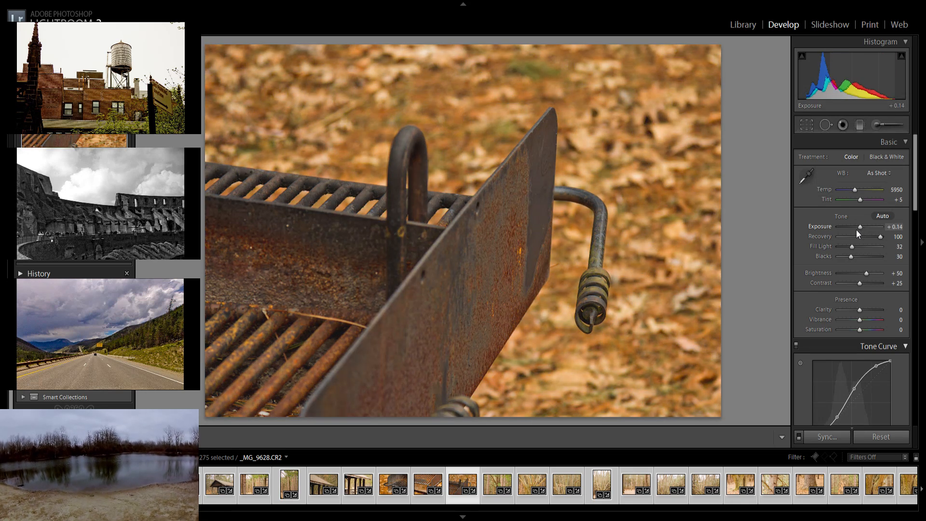
pyautogui.press('Right')
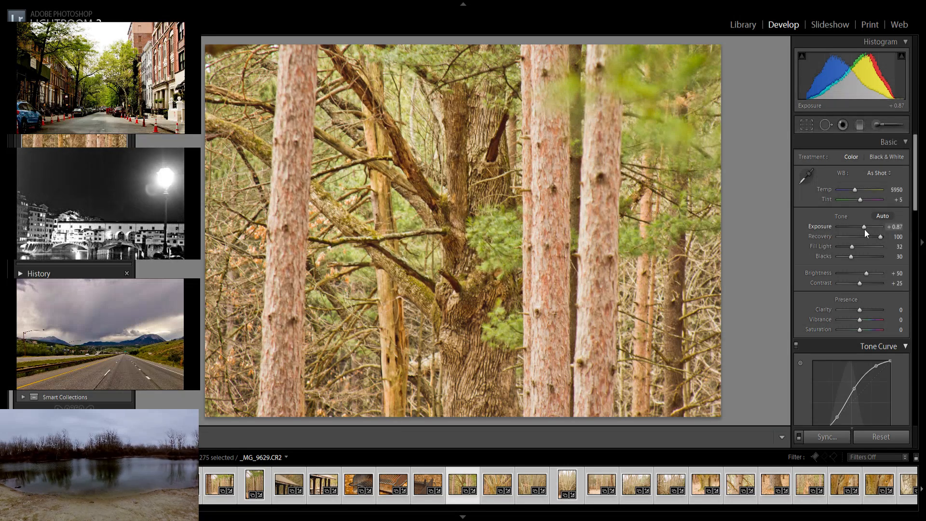
pyautogui.moveTo(864, 233); pyautogui.dragTo(864, 233)
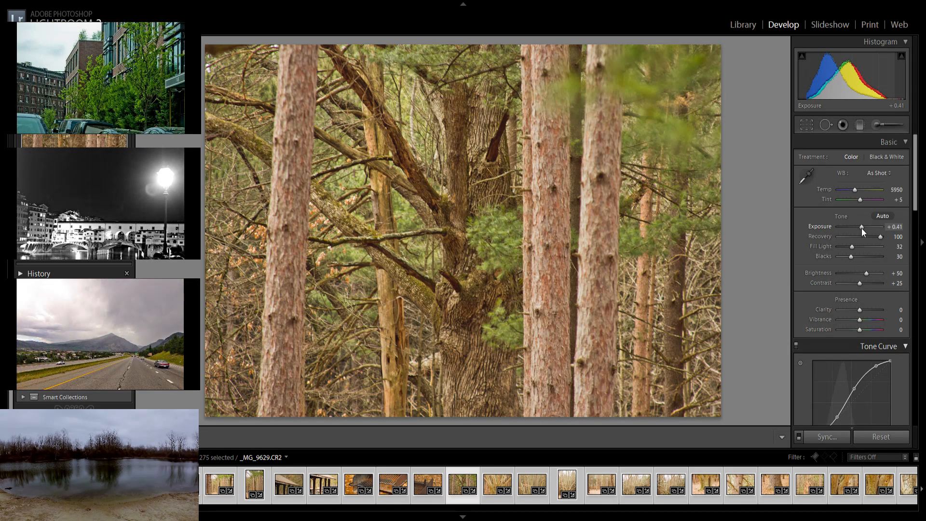
pyautogui.moveTo(863, 231); pyautogui.dragTo(862, 231)
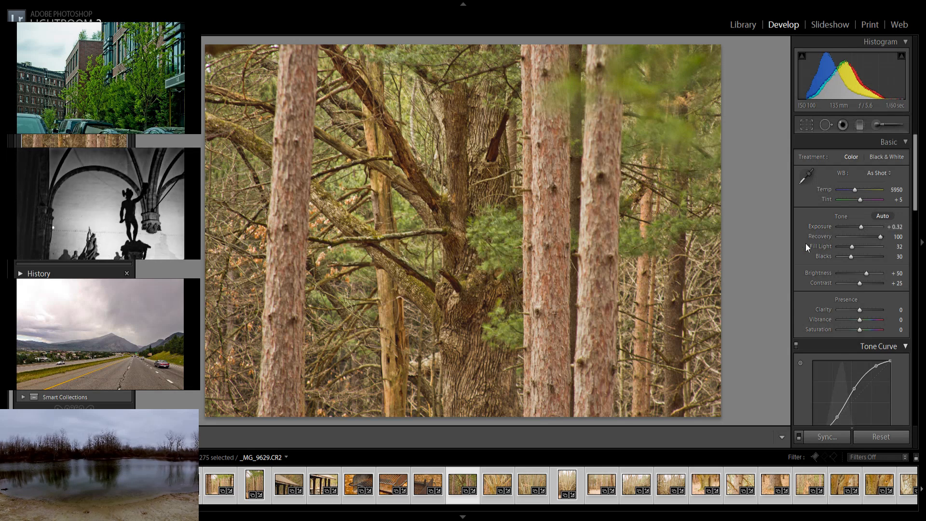
# Set Exposure to +0.78 and Blacks to 47 on the carved tree photo _MG_9630
pyautogui.press('Right')
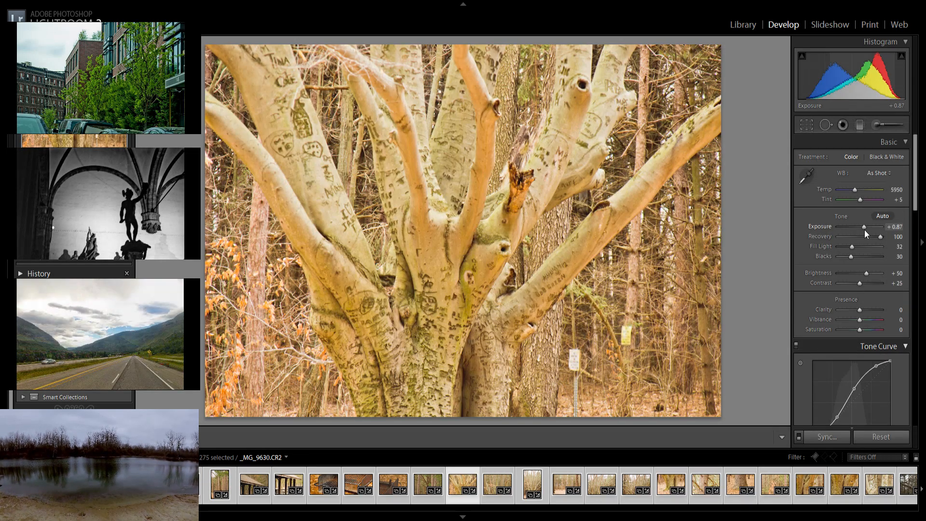
pyautogui.moveTo(866, 232); pyautogui.dragTo(863, 232)
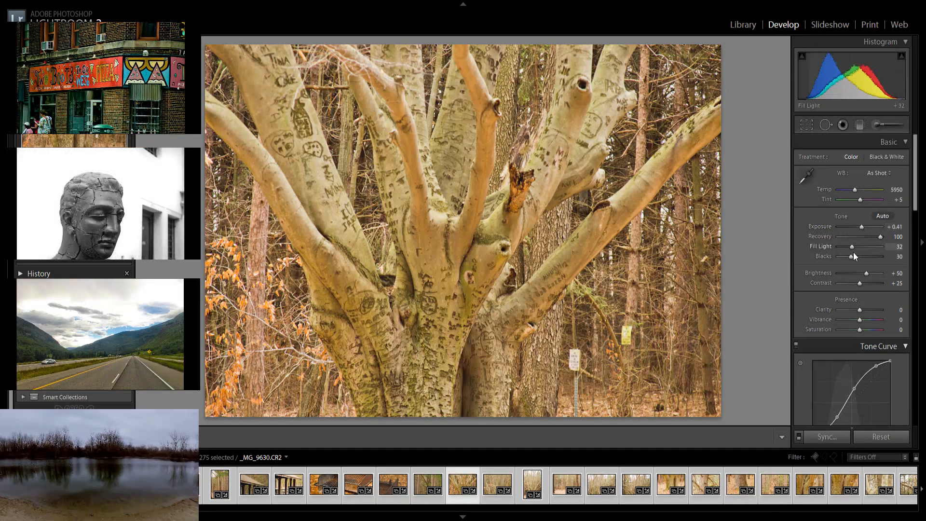
pyautogui.moveTo(851, 256); pyautogui.dragTo(864, 229)
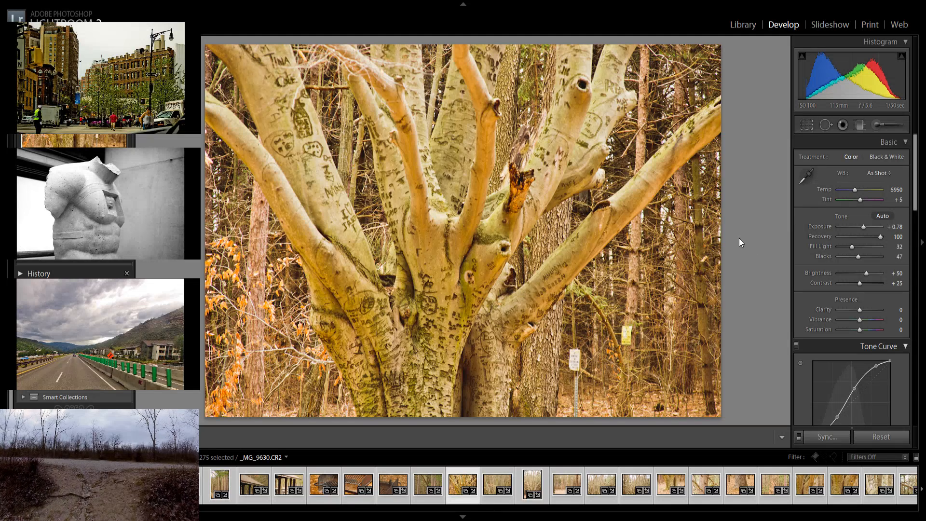
# Set Exposure to +0.22 and Blacks to 39 on the tree trunks photo _MG_9631
pyautogui.press('Right')
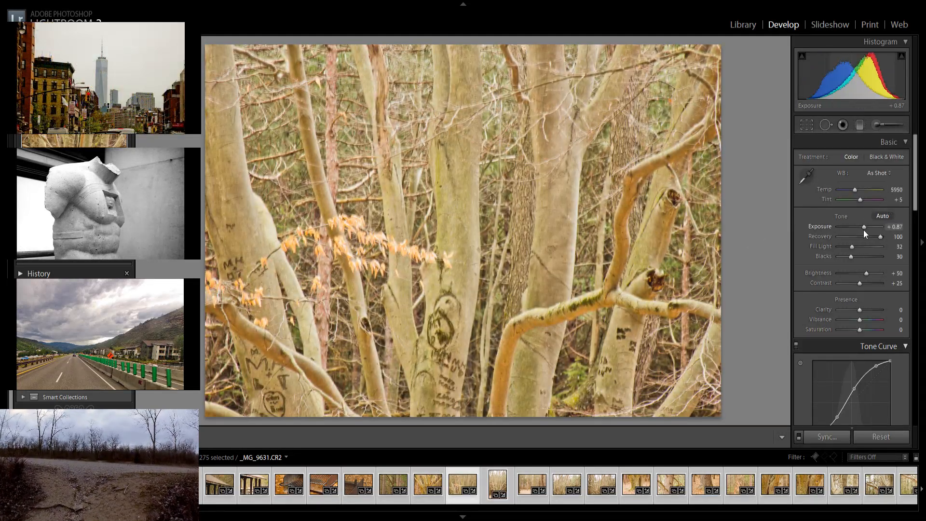
pyautogui.moveTo(864, 231); pyautogui.dragTo(867, 231)
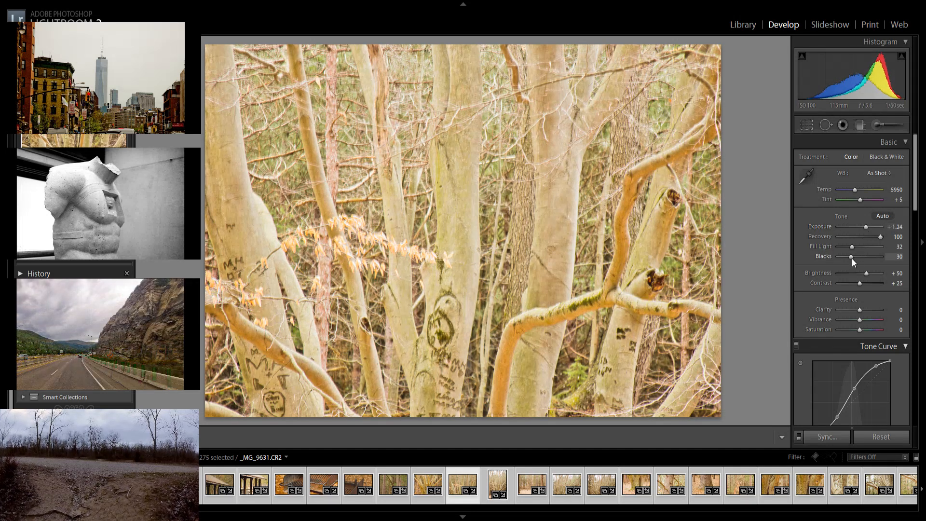
pyautogui.moveTo(852, 262); pyautogui.dragTo(856, 261)
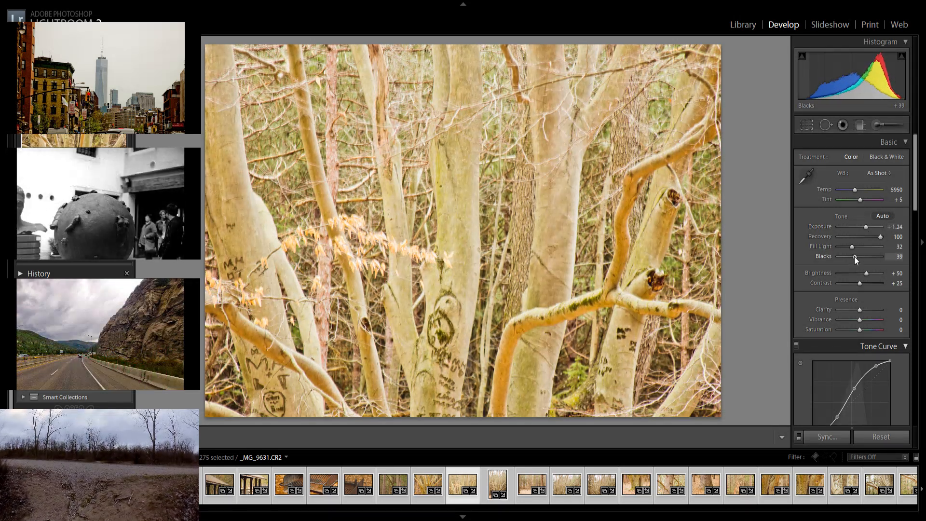
pyautogui.moveTo(866, 230); pyautogui.dragTo(863, 231)
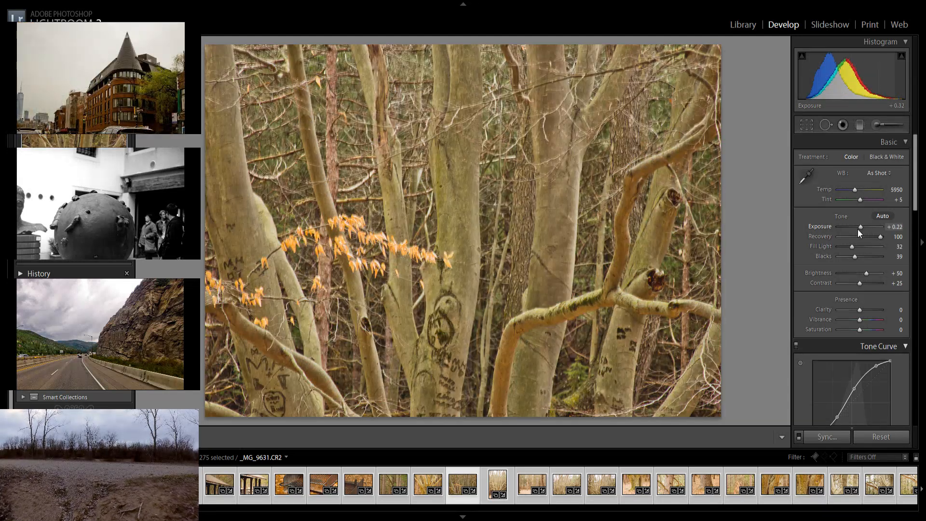
# Return to the carved tree photo _MG_9630 and set its Exposure to +0.32
pyautogui.press('Left')
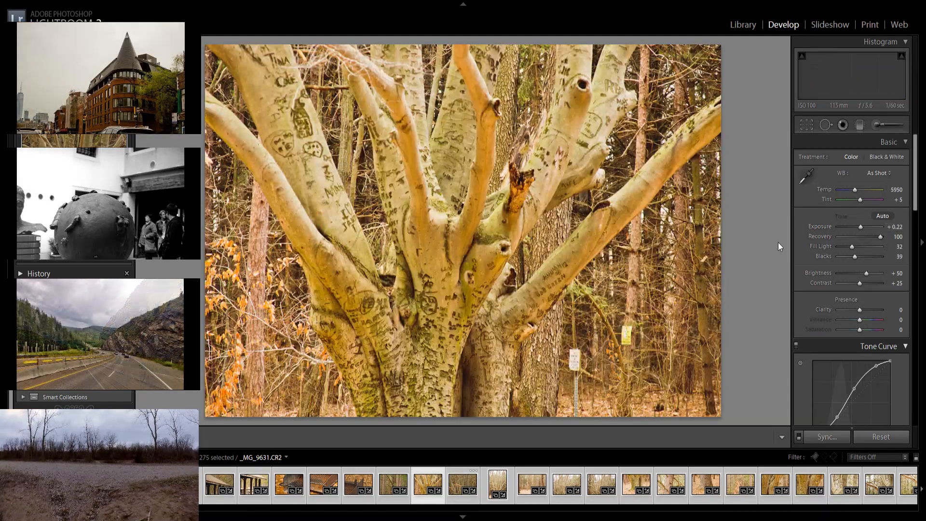
pyautogui.press('Left')
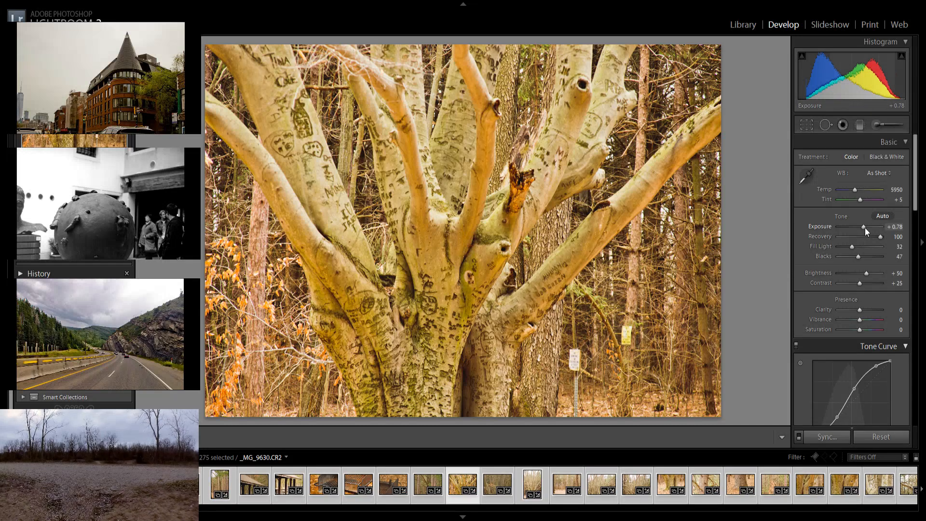
pyautogui.moveTo(864, 230); pyautogui.dragTo(863, 230)
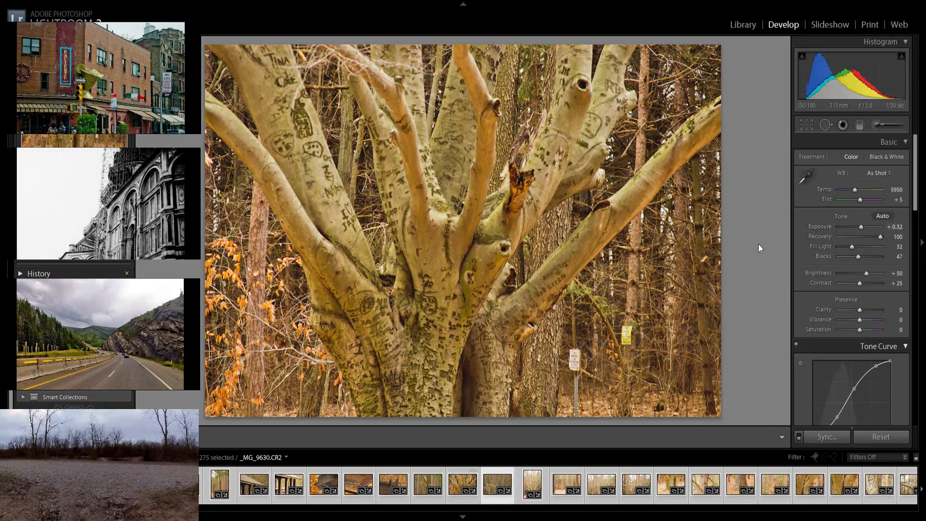
# Set Exposure to +0.41 and Blacks to 40 on _MG_9633, and Exposure to +0.05 and Blacks to 44 on _MG_9634
pyautogui.press('Right')
pyautogui.press('Right')
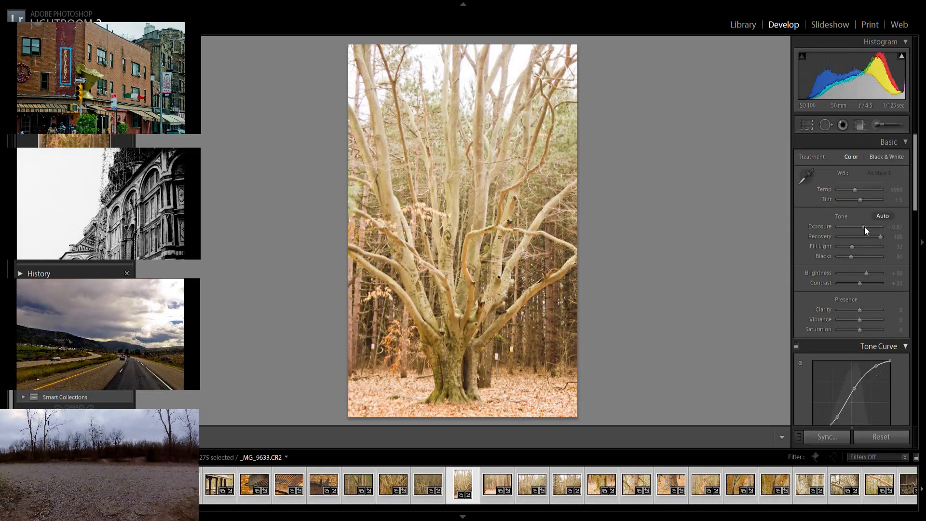
pyautogui.moveTo(865, 231)
pyautogui.mouseDown()
pyautogui.moveTo(855, 259)
pyautogui.moveTo(862, 231)
pyautogui.mouseUp()
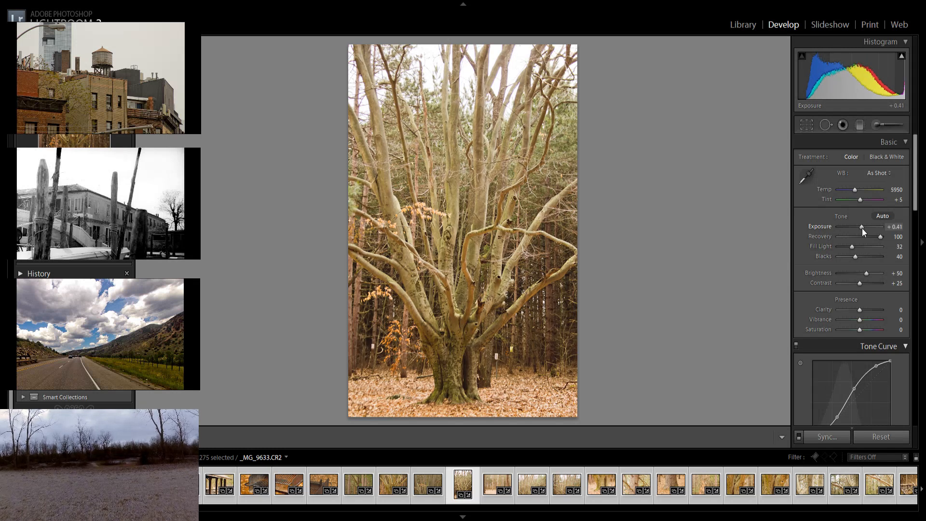
pyautogui.press('Right')
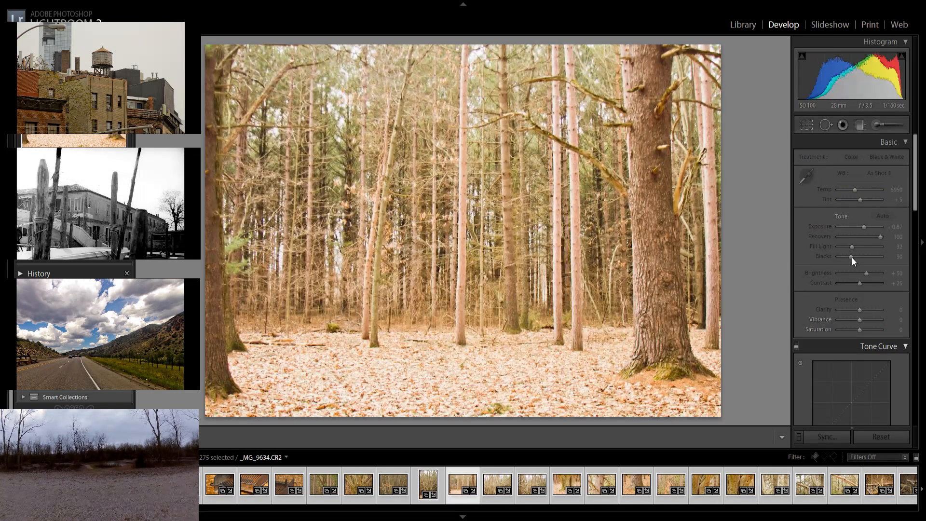
pyautogui.moveTo(852, 261); pyautogui.dragTo(859, 232)
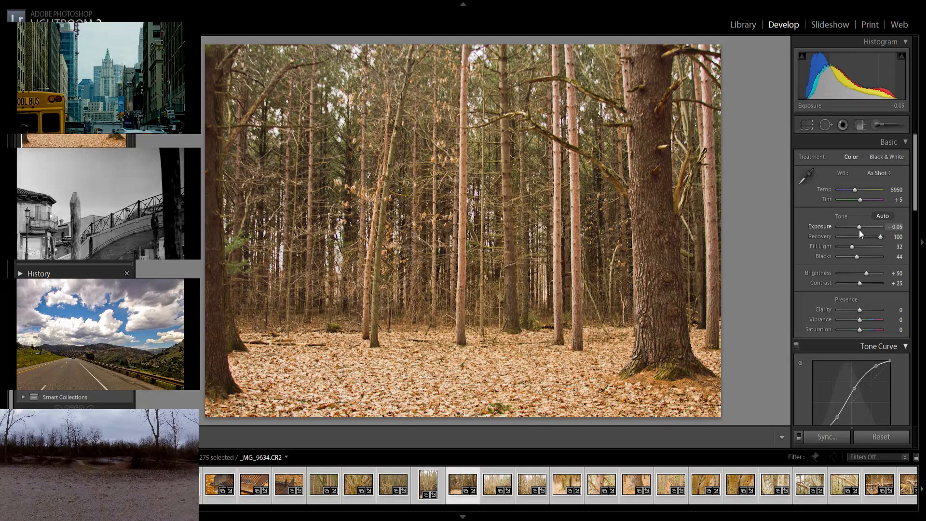
# Set Exposure to +0.23 and Blacks to 52 on _MG_9636, and Exposure to +0.32 and Blacks to 44 on _MG_9637
pyautogui.press('Right')
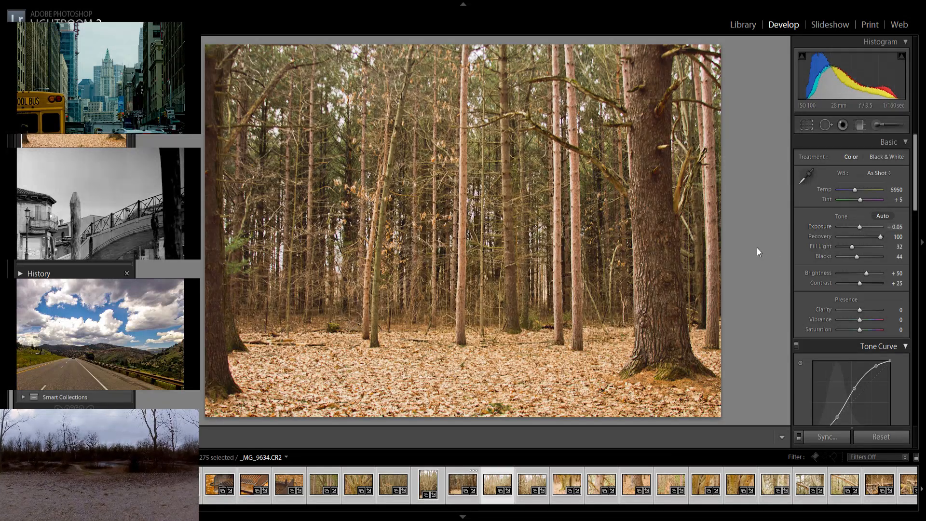
pyautogui.press('Right')
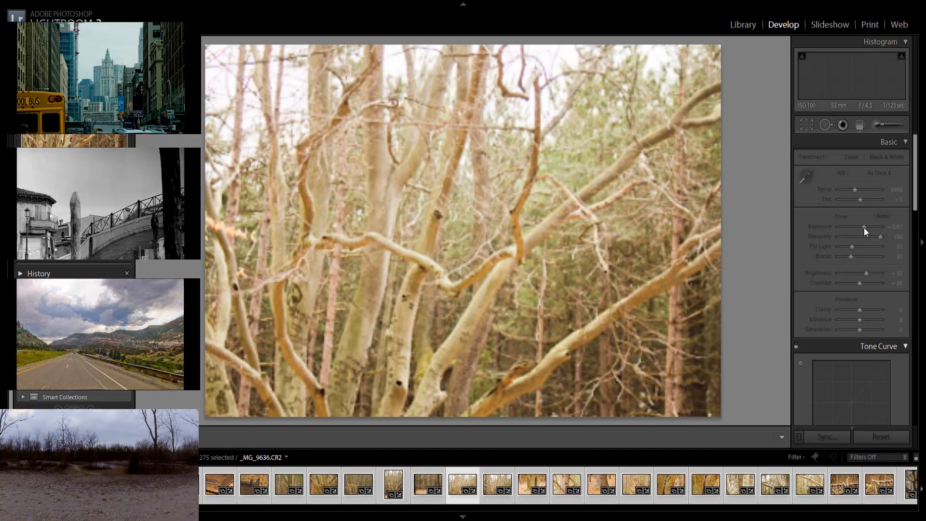
pyautogui.moveTo(866, 232); pyautogui.dragTo(861, 256)
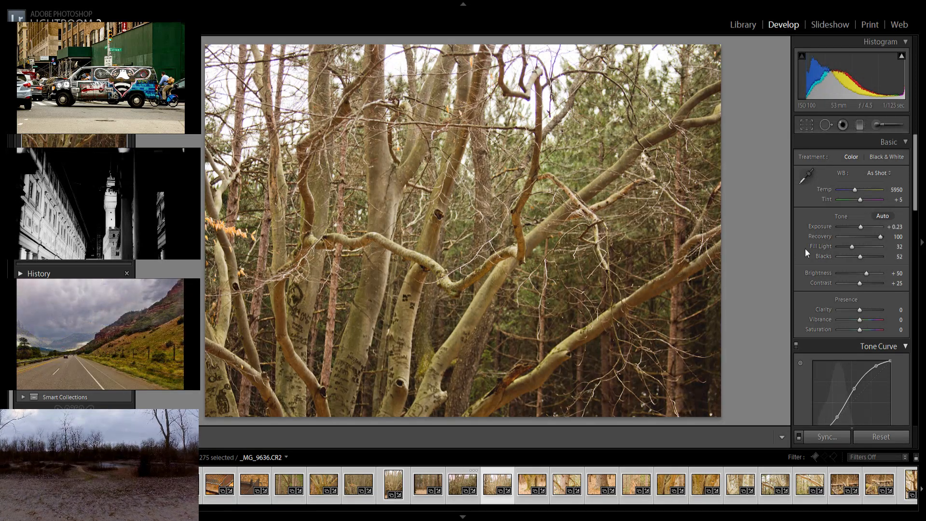
pyautogui.press('Right')
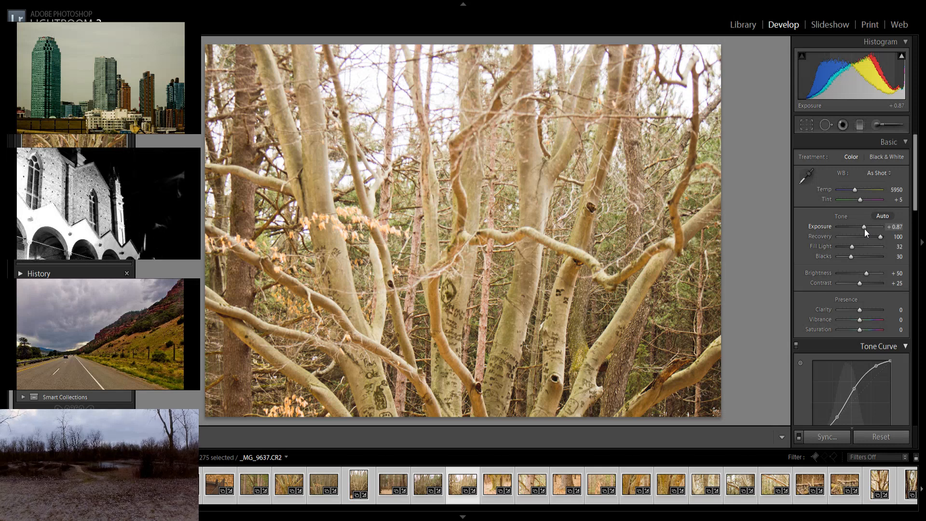
pyautogui.moveTo(866, 233); pyautogui.dragTo(858, 260)
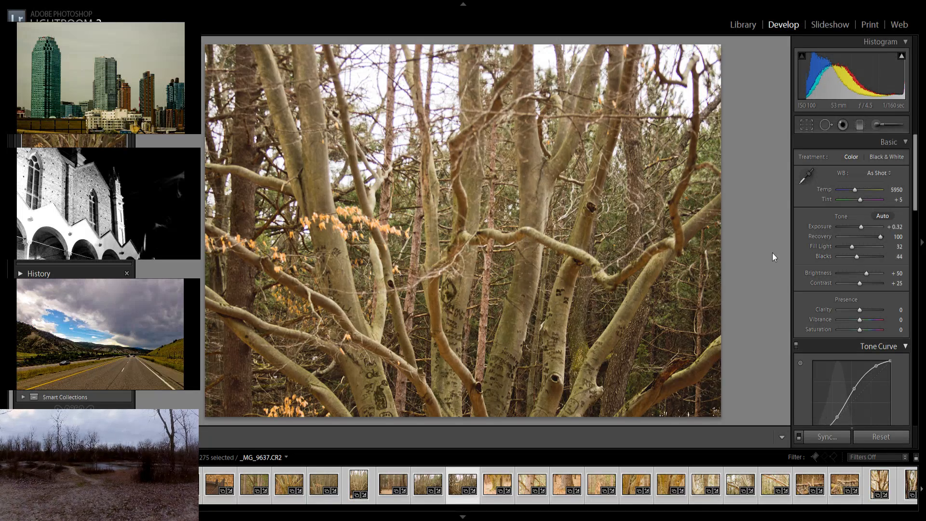
# Set Exposure to +0.32 and Blacks to 43 on _MG_9638, and Exposure to +0.05 and Blacks to 44 on _MG_9639
pyautogui.press('Right')
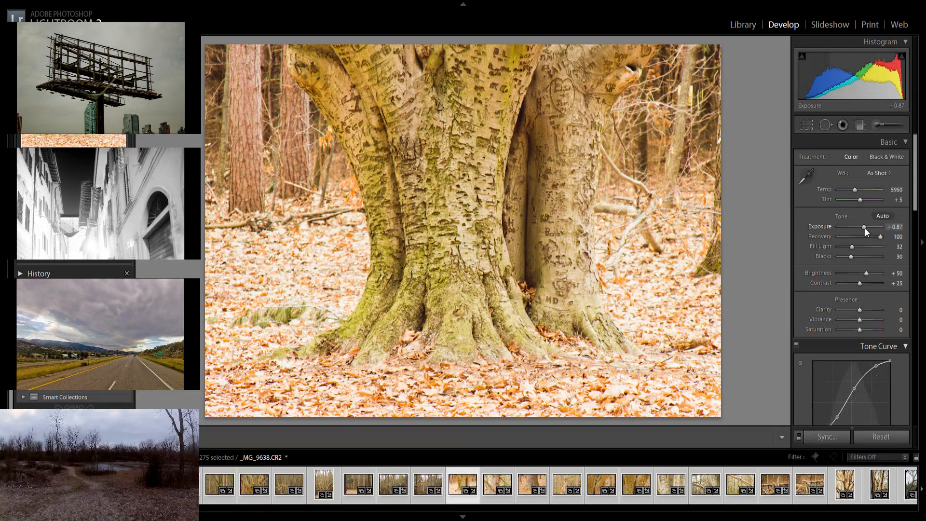
pyautogui.moveTo(865, 227); pyautogui.dragTo(859, 260)
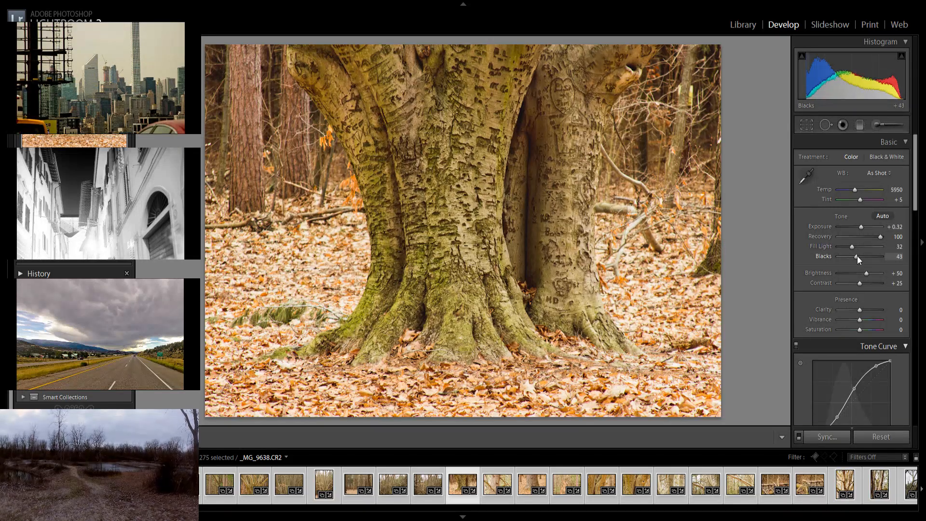
pyautogui.press('Right')
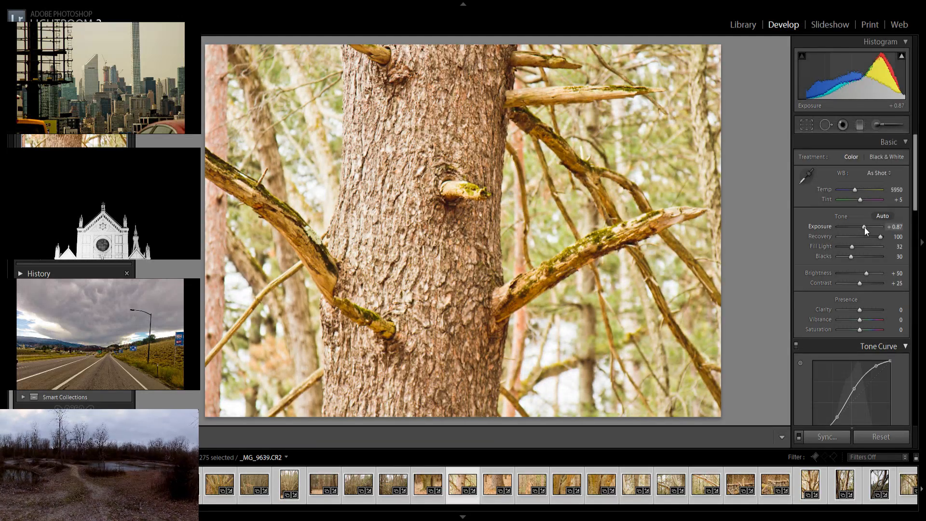
pyautogui.moveTo(865, 231); pyautogui.dragTo(857, 260)
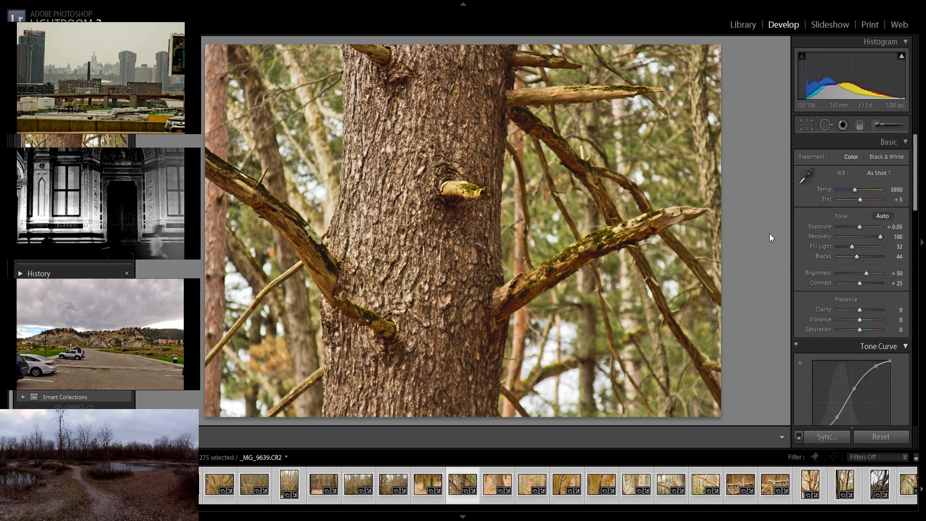
# Set Exposure to +0.60 and Blacks to 45 on the tree base photo _MG_9641
pyautogui.press('Right')
pyautogui.press('Right')
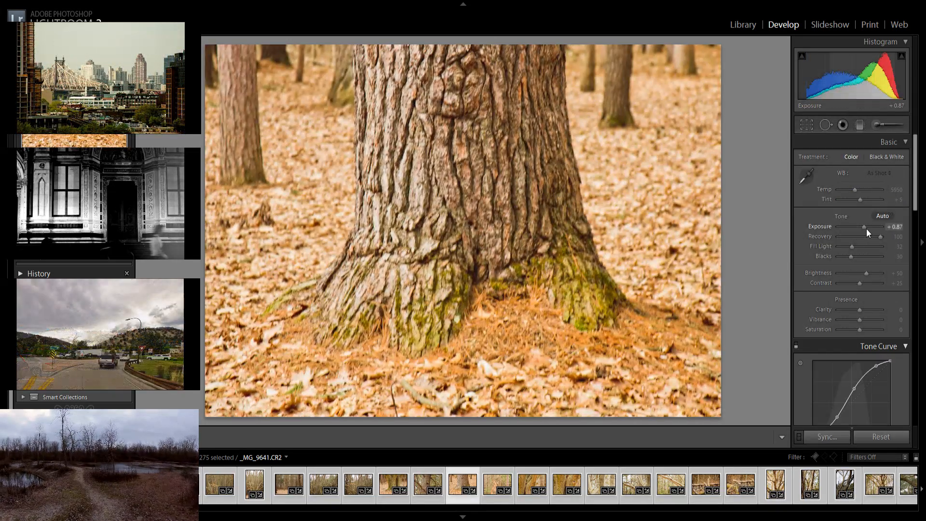
pyautogui.moveTo(864, 229); pyautogui.dragTo(862, 229)
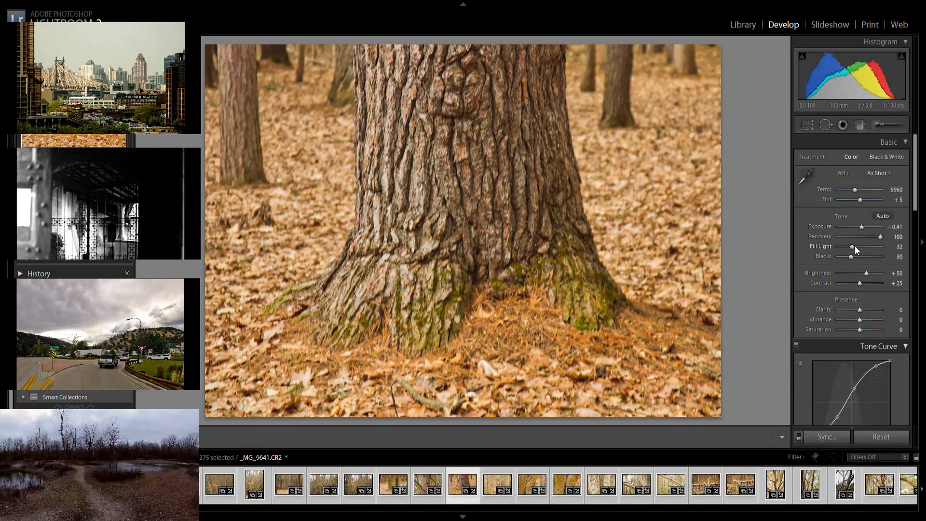
pyautogui.moveTo(856, 259); pyautogui.dragTo(864, 232)
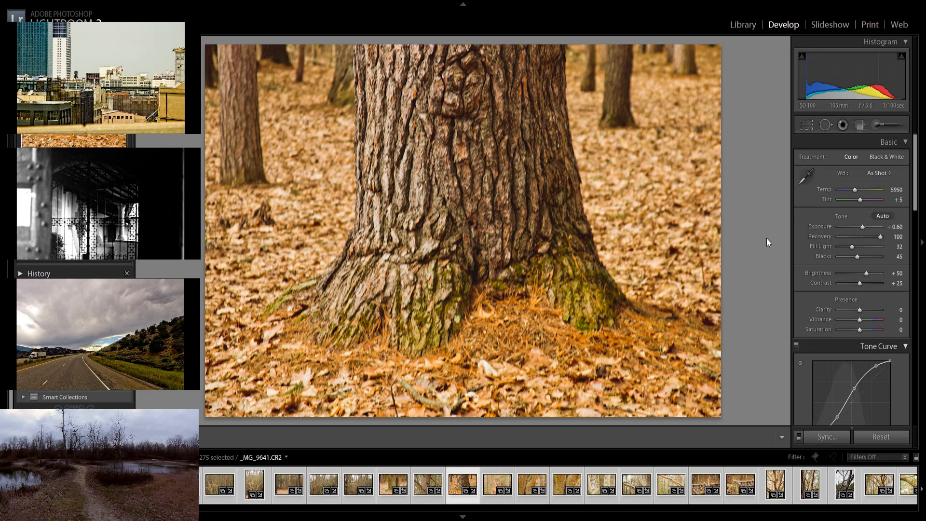
# Set Exposure to +0.14 and Blacks to 56 on _MG_9643, and Exposure to -0.05 and Blacks to 40 on _MG_9644
pyautogui.press('Right')
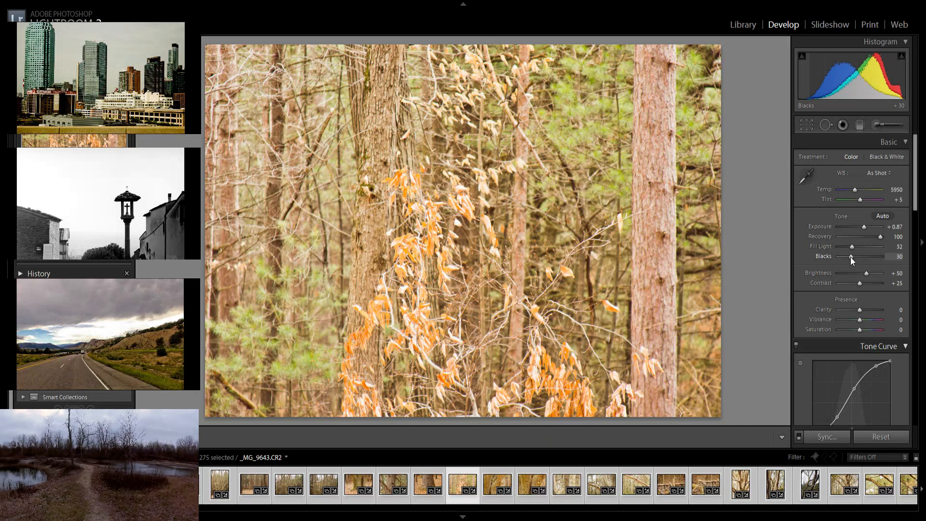
pyautogui.moveTo(851, 256); pyautogui.dragTo(862, 231)
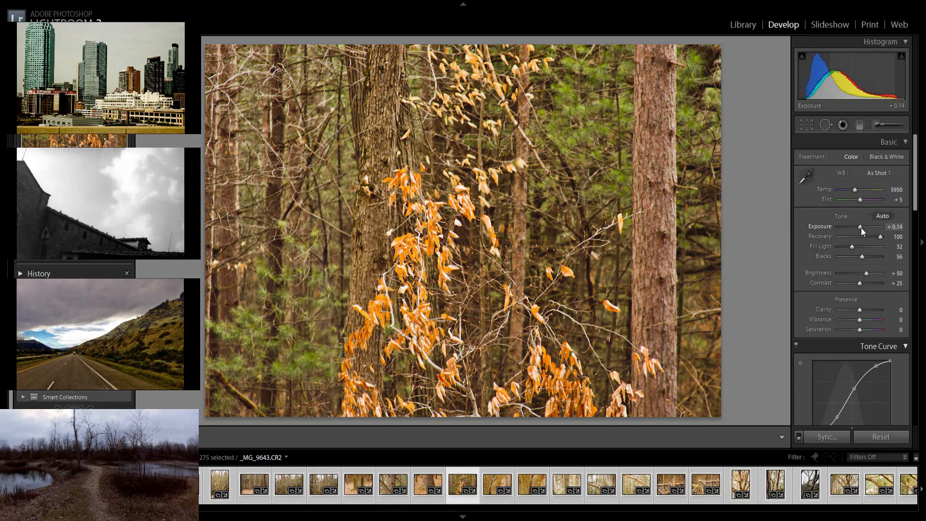
pyautogui.press('Right')
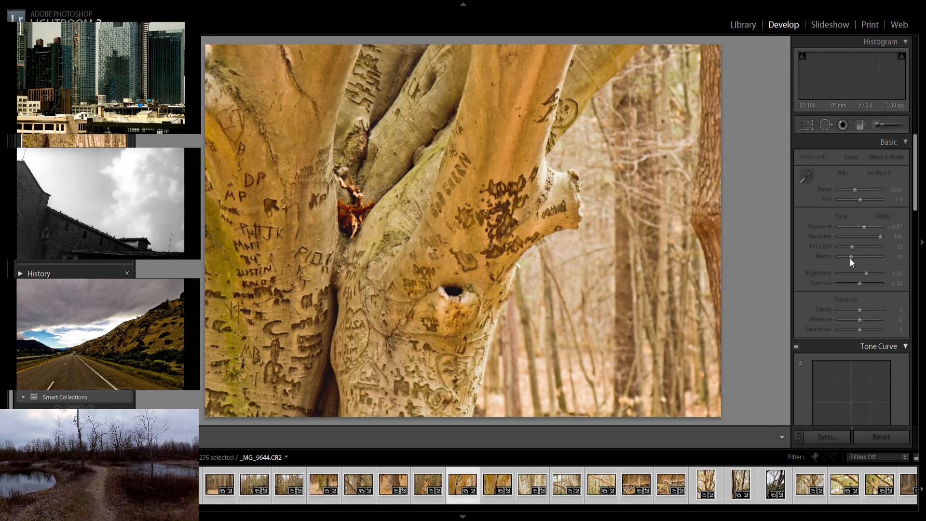
pyautogui.moveTo(851, 259); pyautogui.dragTo(862, 232)
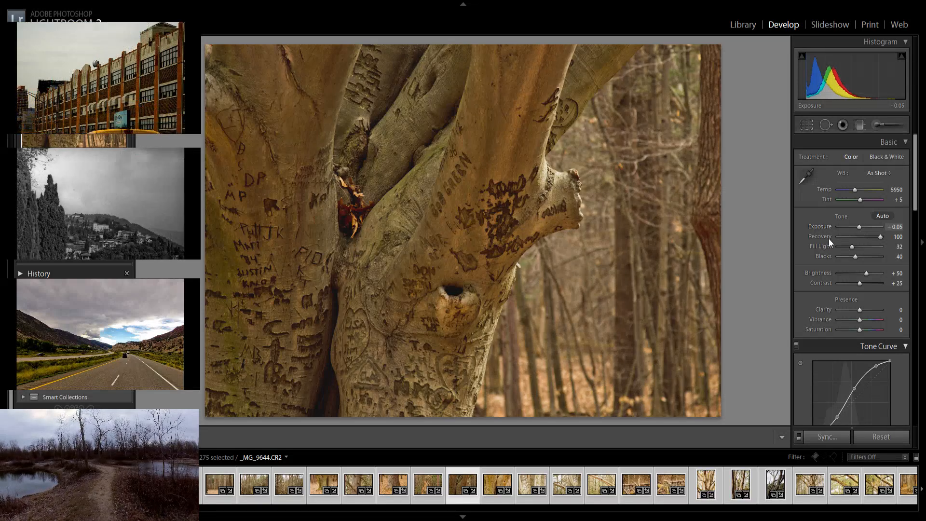
# Set Exposure to +0.41 and Blacks to 34 on _MG_9645, and Exposure to -0.05 and Blacks to 52 on _MG_9647
pyautogui.press('Right')
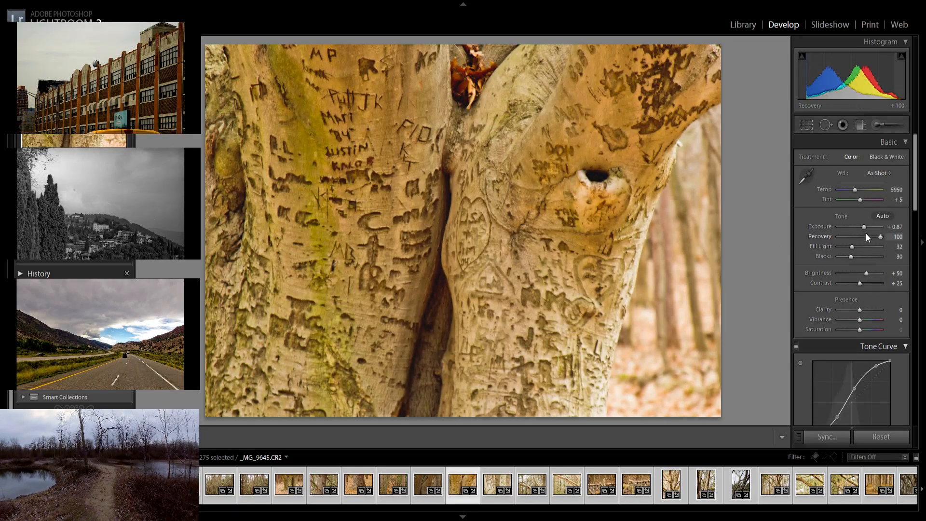
pyautogui.moveTo(865, 227); pyautogui.dragTo(852, 256)
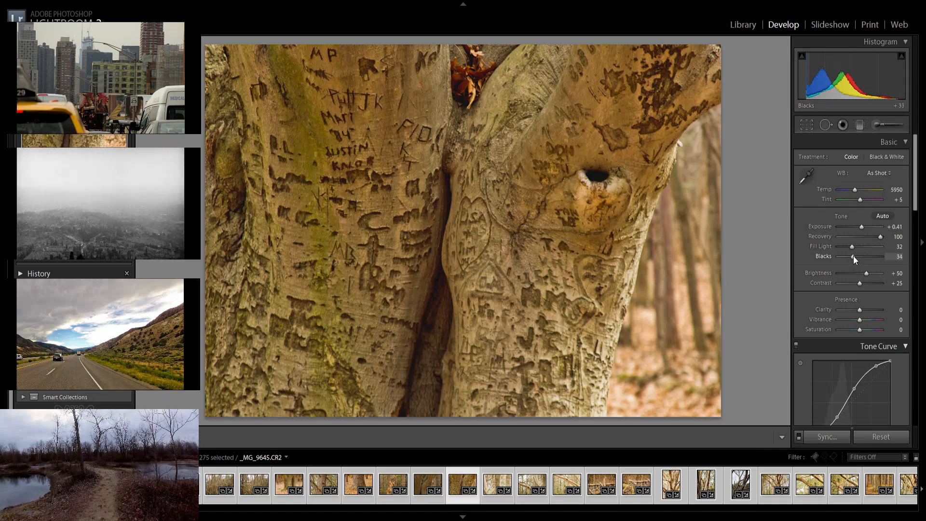
pyautogui.press('Right')
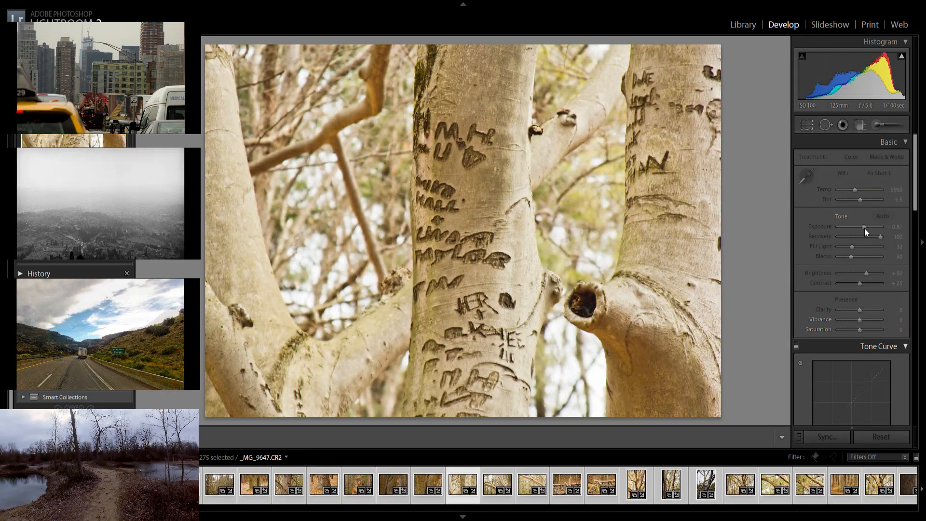
pyautogui.moveTo(866, 230); pyautogui.dragTo(860, 255)
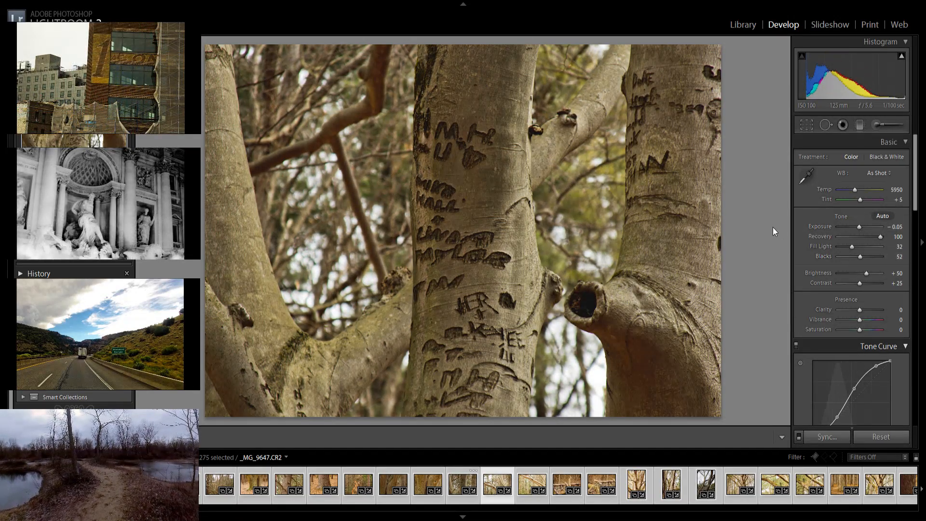
# Lower Exposure and raise Blacks on _MG_9648, and set Exposure to +0.14 and Blacks to 57 on _MG_9649
pyautogui.press('Right')
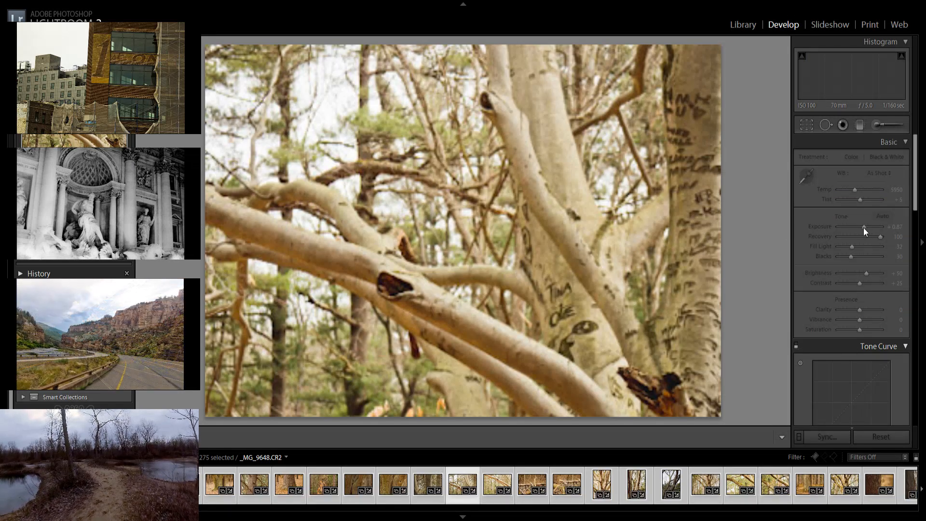
pyautogui.moveTo(865, 232); pyautogui.dragTo(862, 257)
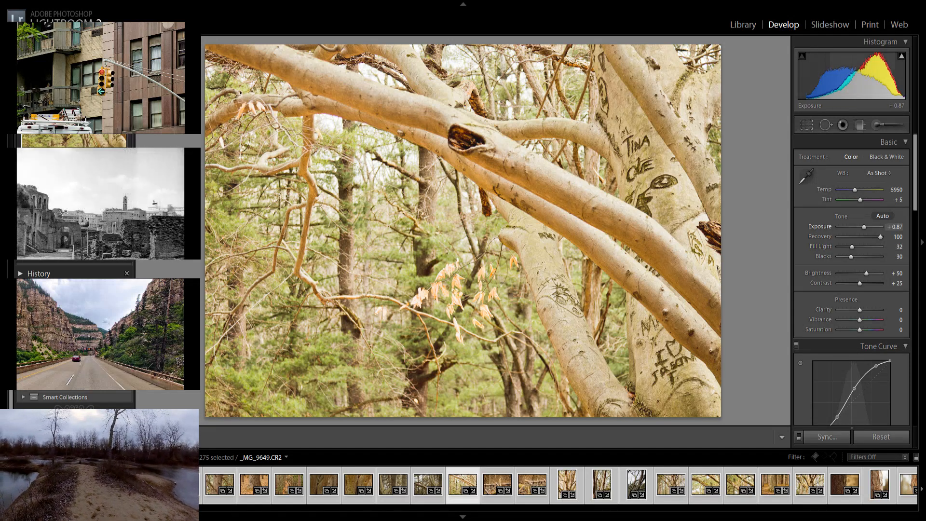
pyautogui.moveTo(863, 230); pyautogui.dragTo(860, 231)
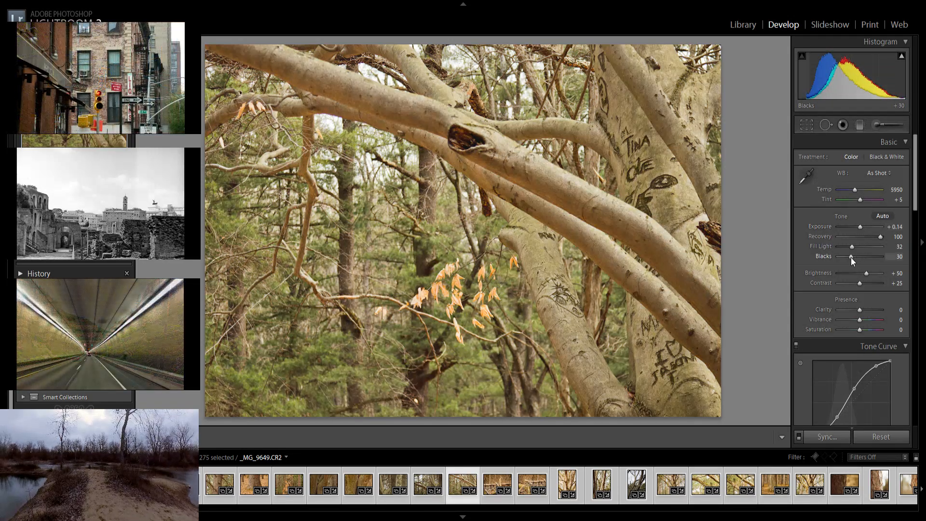
pyautogui.moveTo(851, 257); pyautogui.dragTo(864, 256)
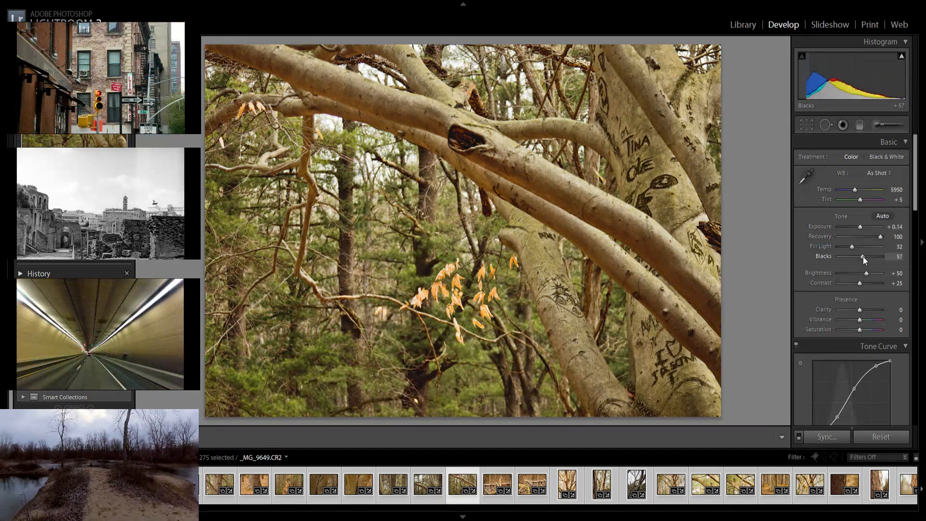
# Set Exposure to +0.23 and Blacks to 40 on _MG_9650, and Exposure to +0.60 and Blacks to 43 on _MG_9651
pyautogui.press('Right')
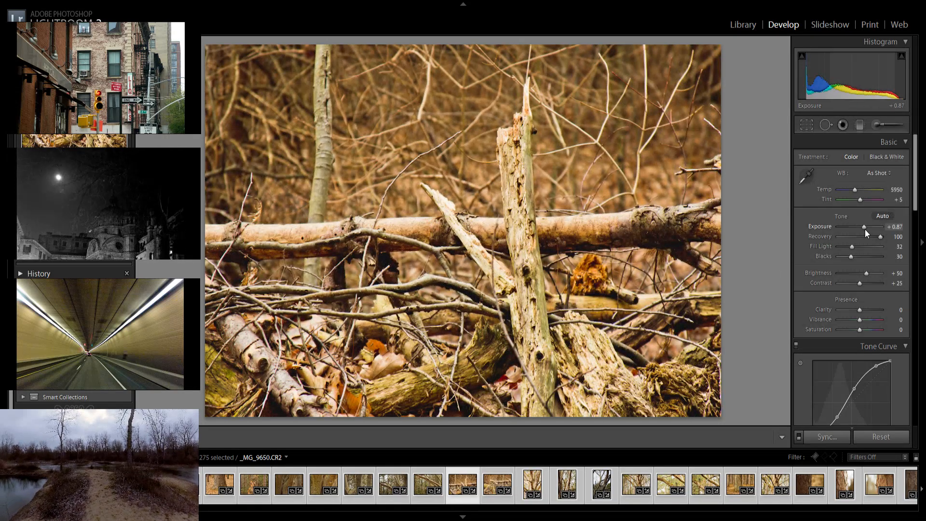
pyautogui.moveTo(863, 229); pyautogui.dragTo(856, 256)
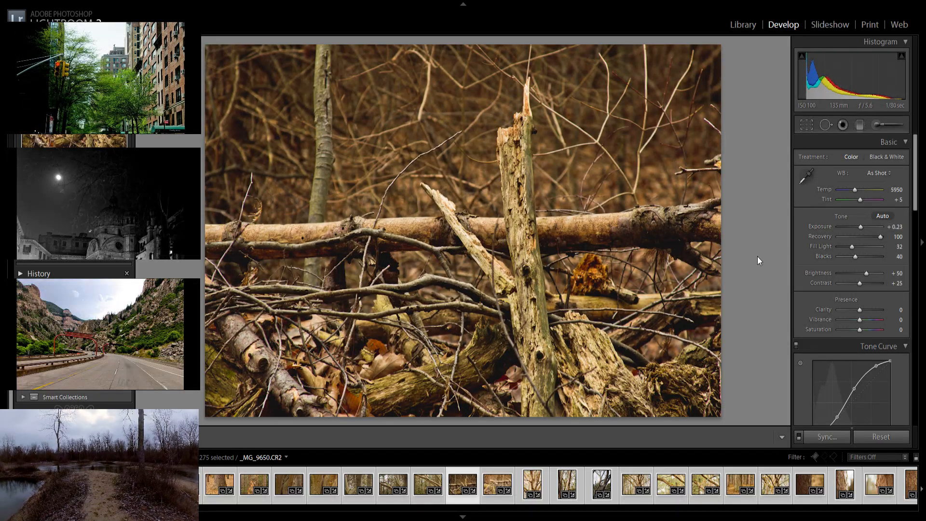
pyautogui.press('Right')
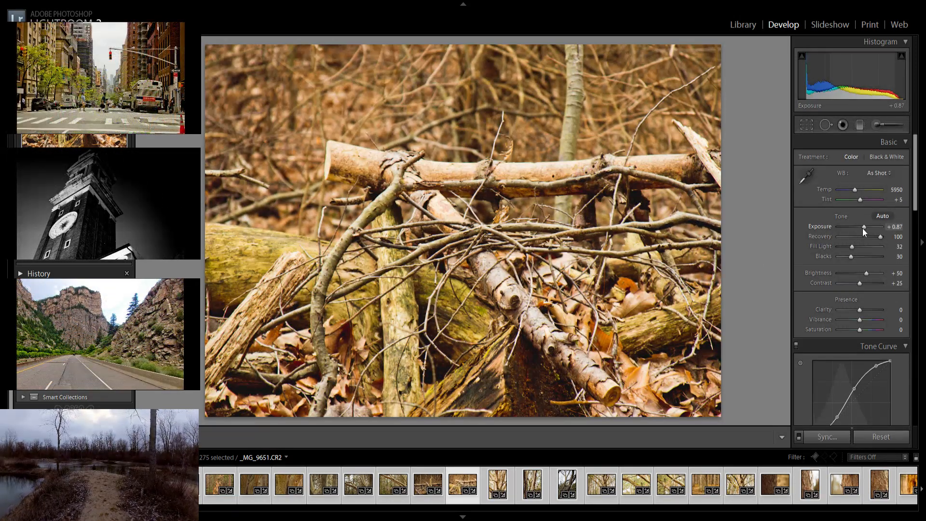
pyautogui.moveTo(862, 231); pyautogui.dragTo(854, 256)
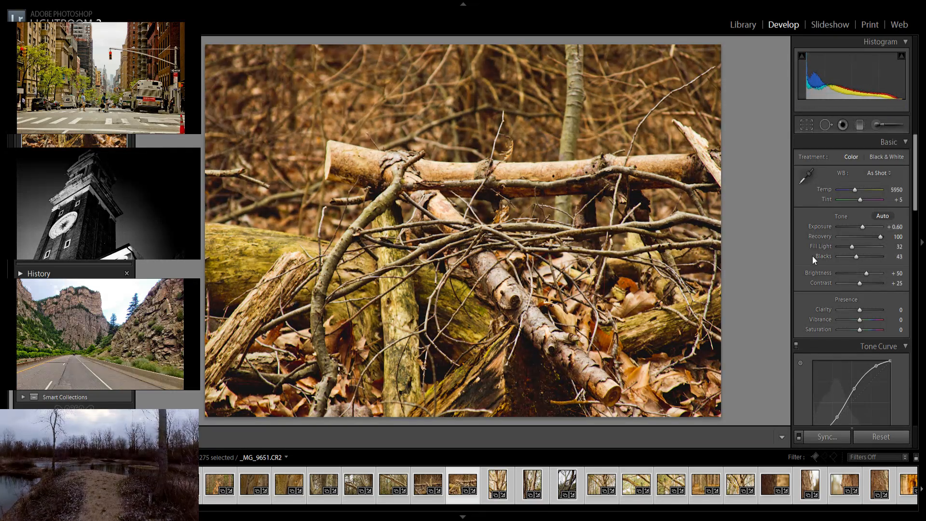
# Set Exposure to -0.23 and Blacks to 40 on _MG_9652, and Exposure to +0.23 and Blacks to 37 on _MG_9653
pyautogui.press('Right')
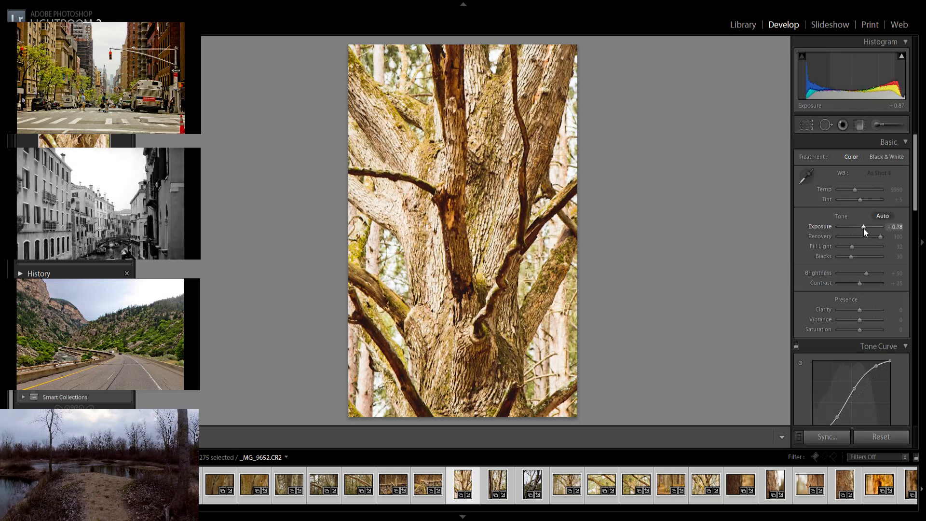
pyautogui.moveTo(864, 227)
pyautogui.mouseDown()
pyautogui.moveTo(854, 256)
pyautogui.moveTo(859, 227)
pyautogui.mouseUp()
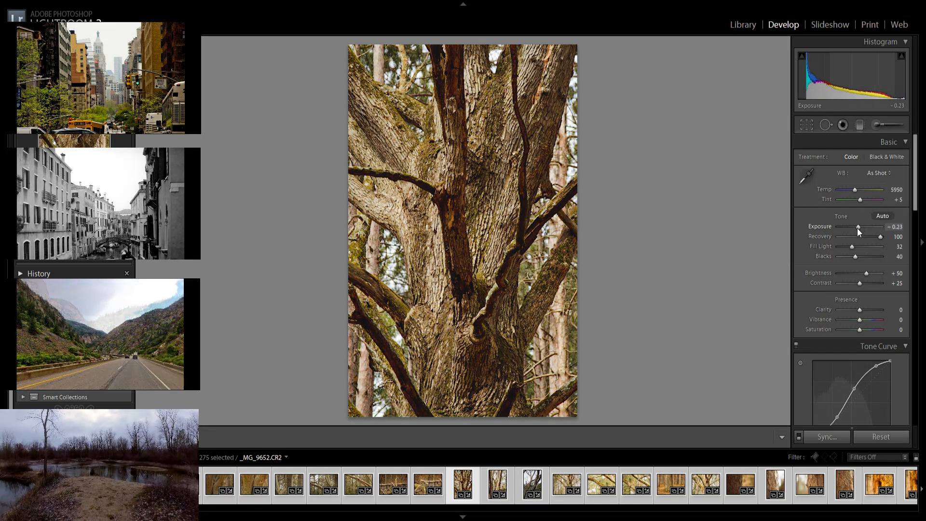
pyautogui.press('Right')
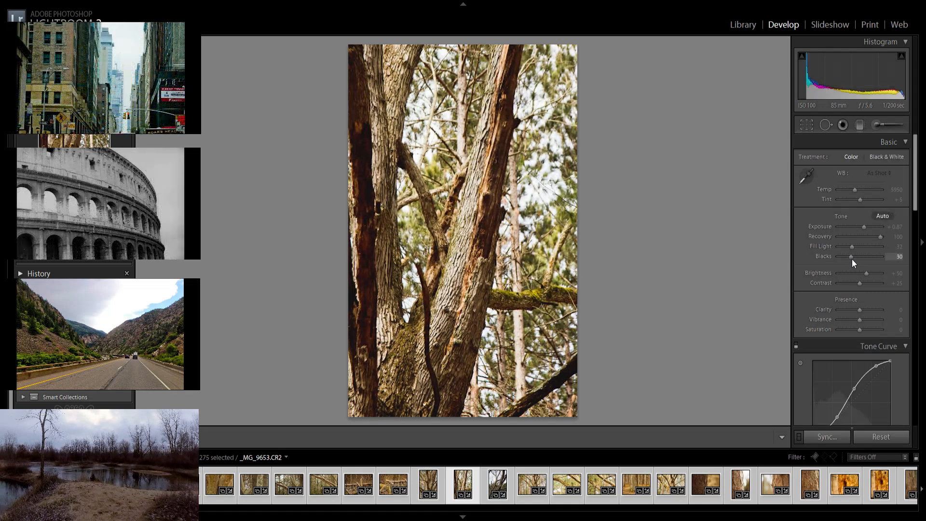
pyautogui.moveTo(855, 261); pyautogui.dragTo(857, 261)
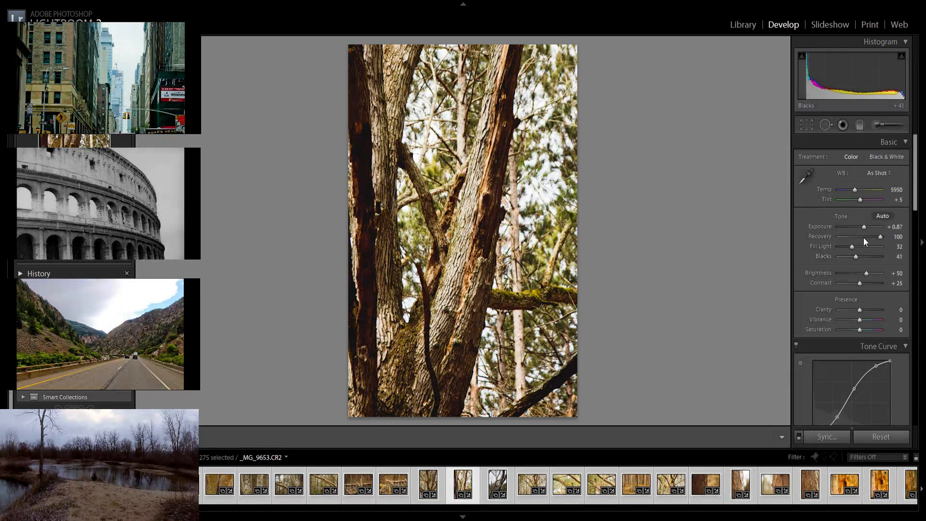
pyautogui.moveTo(863, 227); pyautogui.dragTo(859, 228)
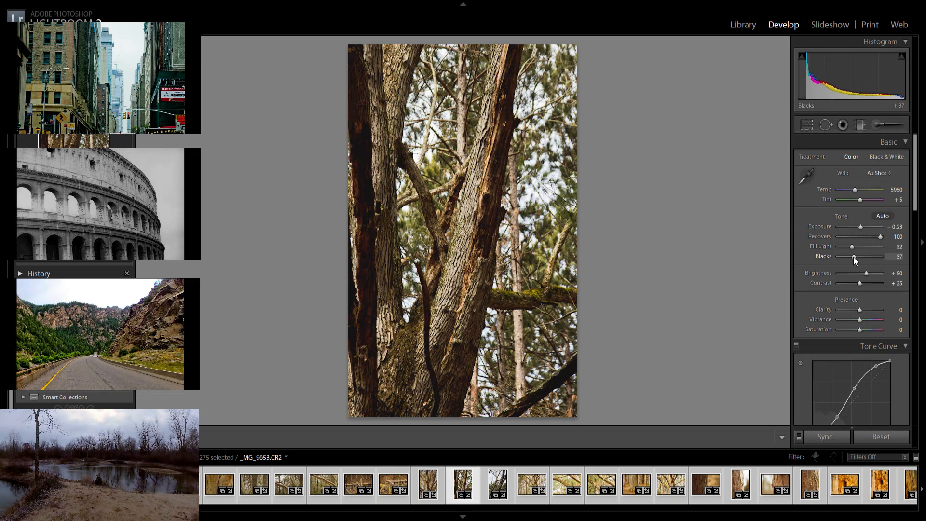
# Set Exposure to +1.70 and Blacks to 31 on the tree and sky photo _MG_9654
pyautogui.press('Right')
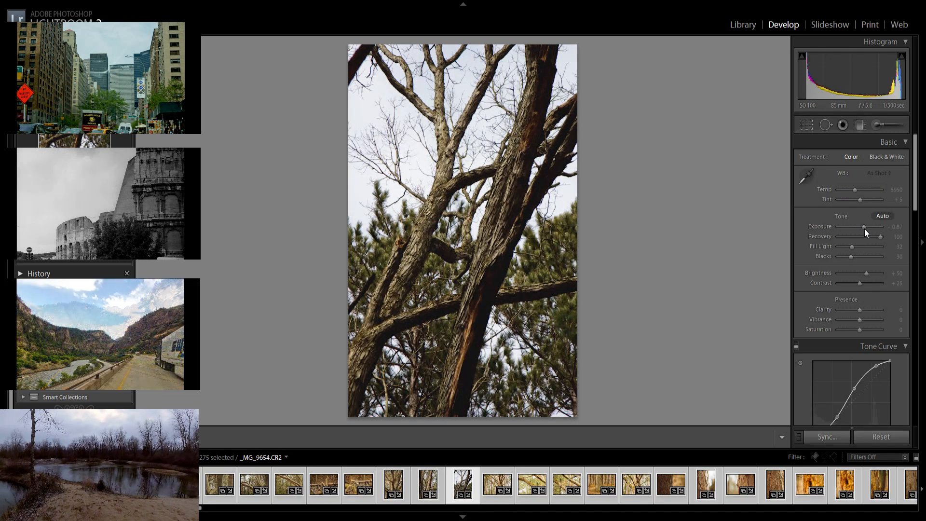
pyautogui.moveTo(865, 231); pyautogui.dragTo(866, 231)
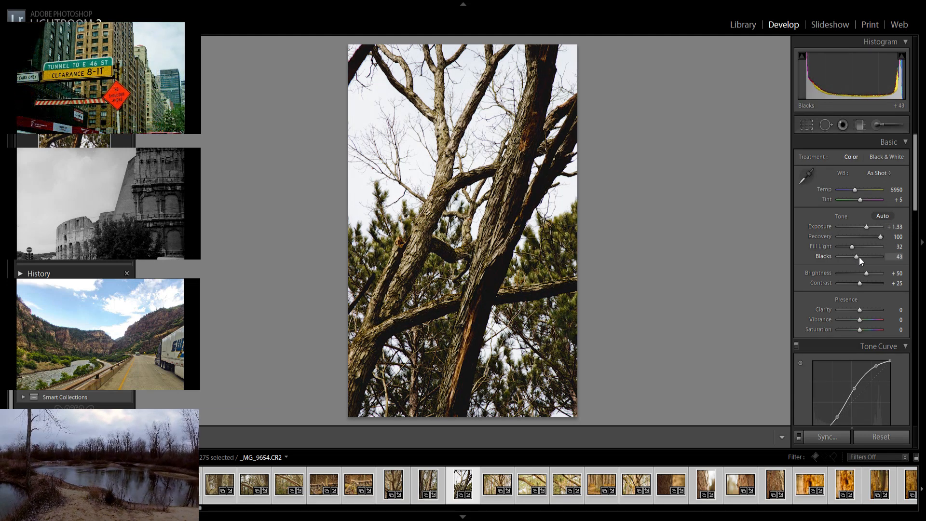
pyautogui.press('Down')
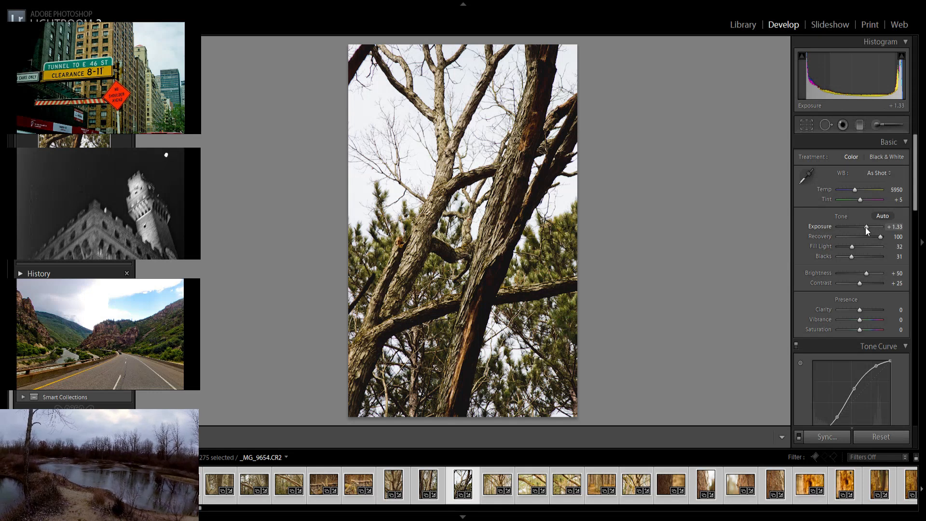
pyautogui.moveTo(866, 227); pyautogui.dragTo(869, 228)
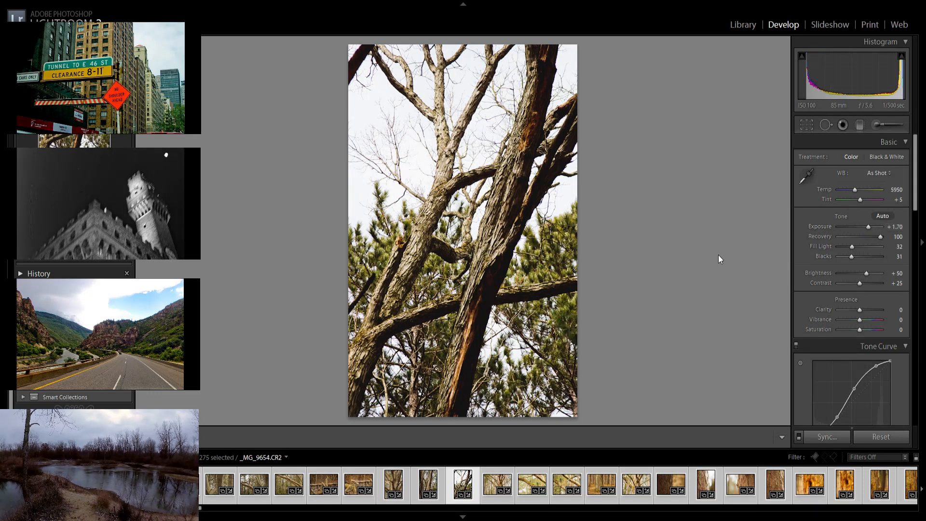
# Set Exposure to +0.41 and Blacks to 47 on the branching tree photo _MG_9656
pyautogui.press('Right')
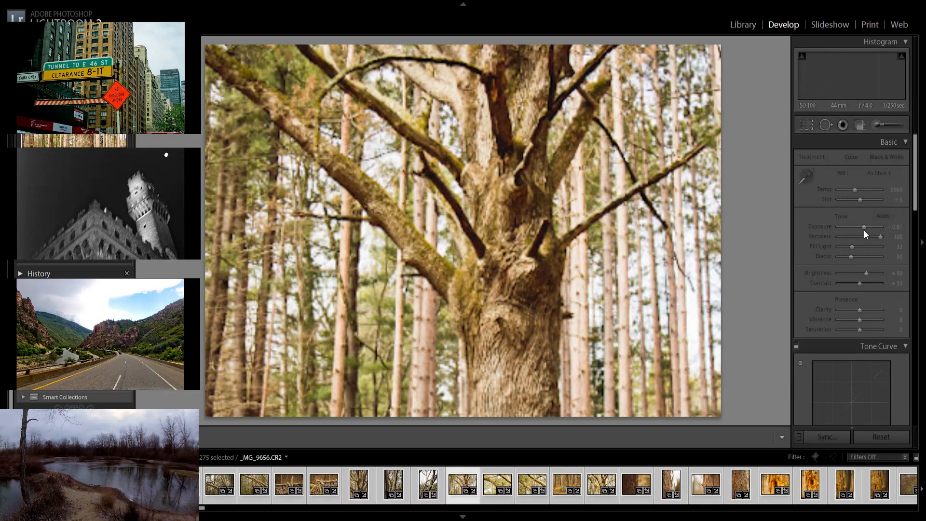
pyautogui.moveTo(864, 227); pyautogui.dragTo(862, 227)
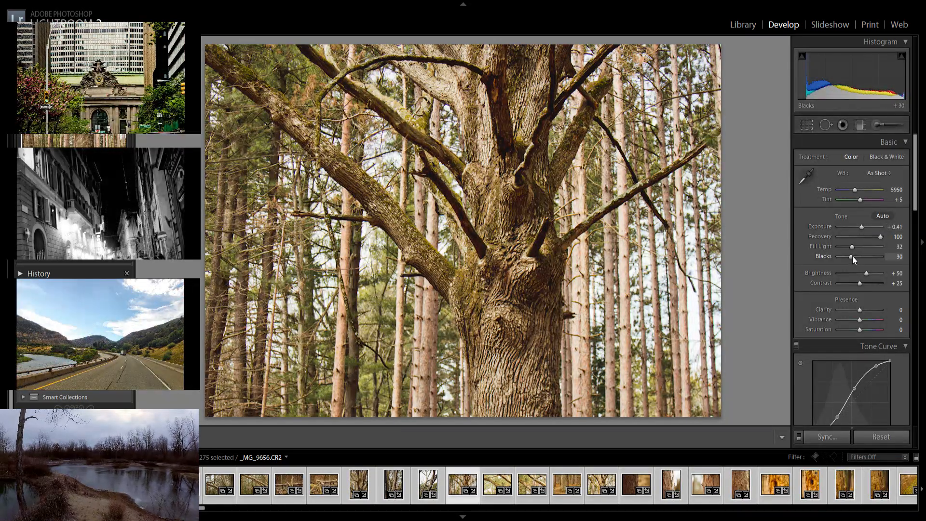
pyautogui.moveTo(852, 258); pyautogui.dragTo(855, 259)
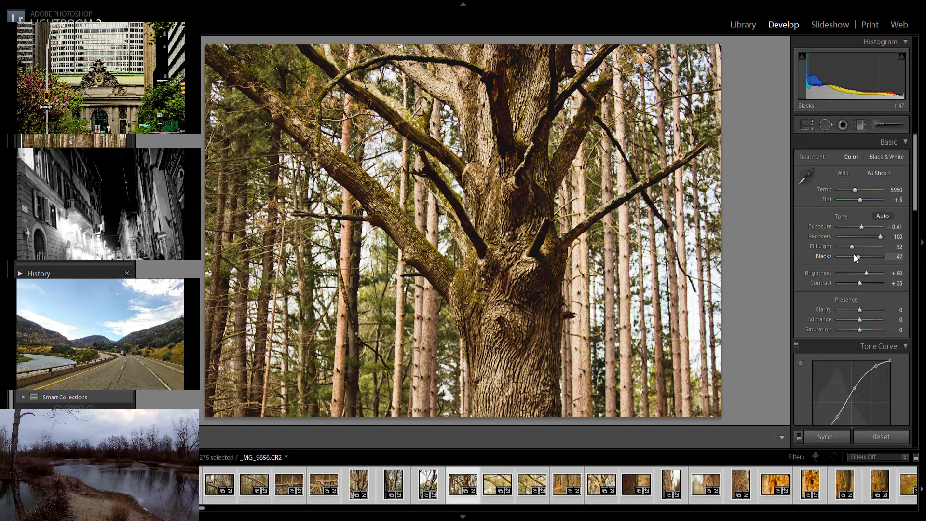
# Set Exposure to +0.32 and Blacks to 43 on _MG_9657, and Exposure to +0.23 and Blacks to 41 on _MG_9658
pyautogui.press('Right')
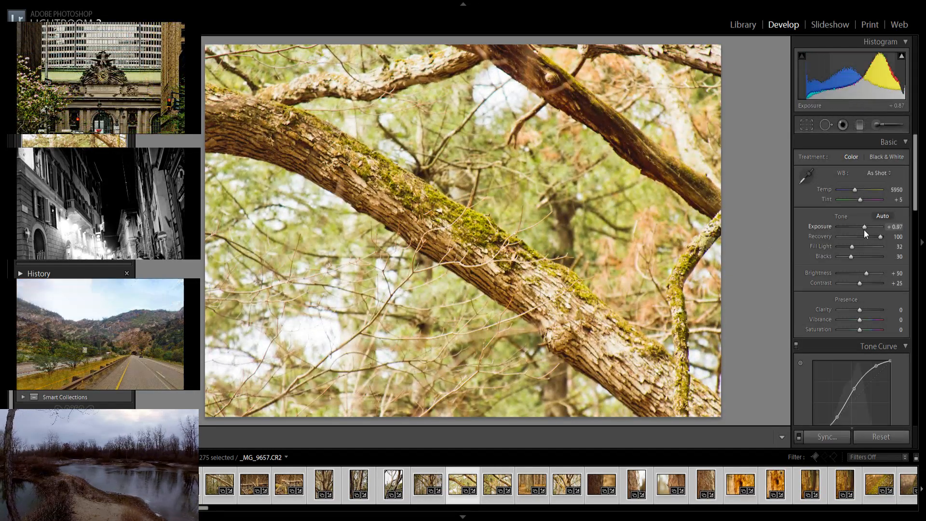
pyautogui.moveTo(866, 231)
pyautogui.mouseDown()
pyautogui.moveTo(855, 256)
pyautogui.moveTo(862, 230)
pyautogui.mouseUp()
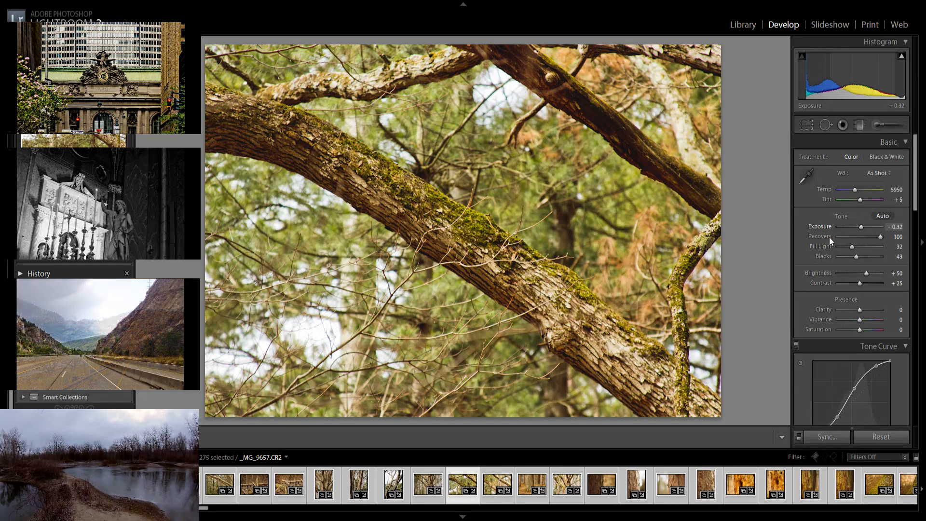
pyautogui.press('Right')
pyautogui.press('Right')
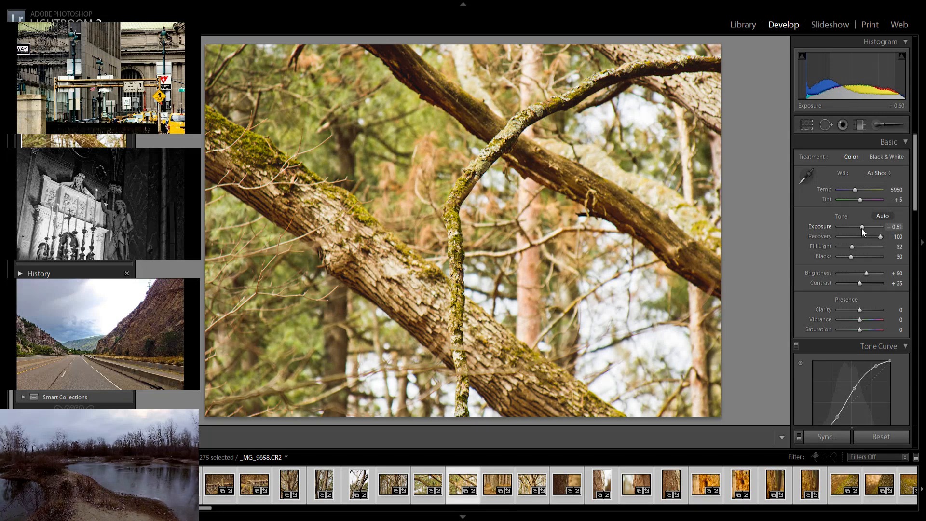
pyautogui.moveTo(863, 232); pyautogui.dragTo(855, 255)
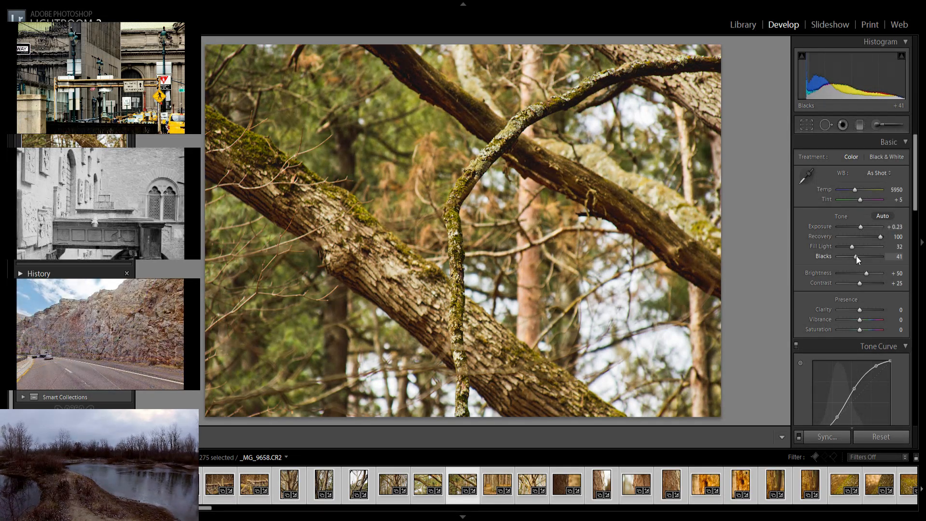
# Set Exposure to +1.24, Blacks to 51 and the white balance to Daylight on the tree trunk photo _MG_9659
pyautogui.press('Right')
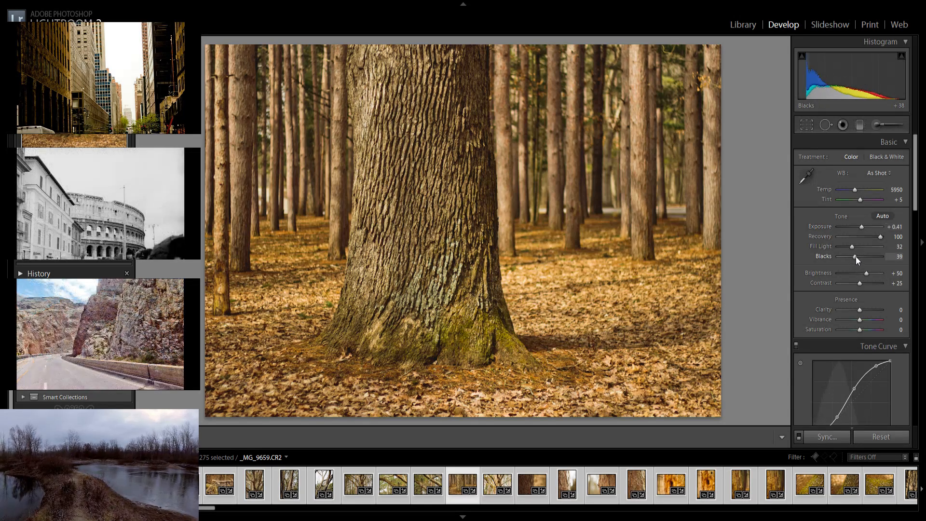
pyautogui.moveTo(852, 256); pyautogui.dragTo(862, 259)
pyautogui.moveTo(862, 227); pyautogui.dragTo(867, 229)
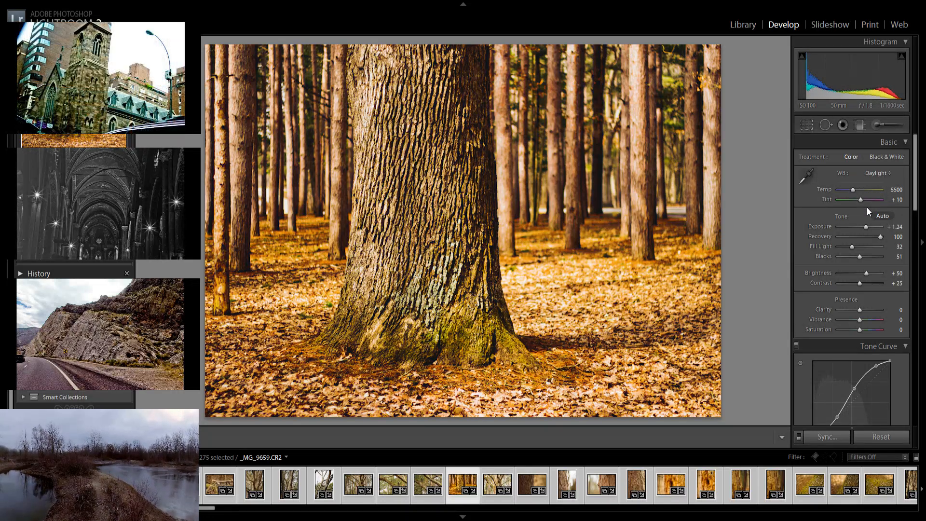
# Set Exposure to +0.14, Fill Light to 34 and Blacks to 36 on the branching tree photo _MG_9660
pyautogui.press('Right')
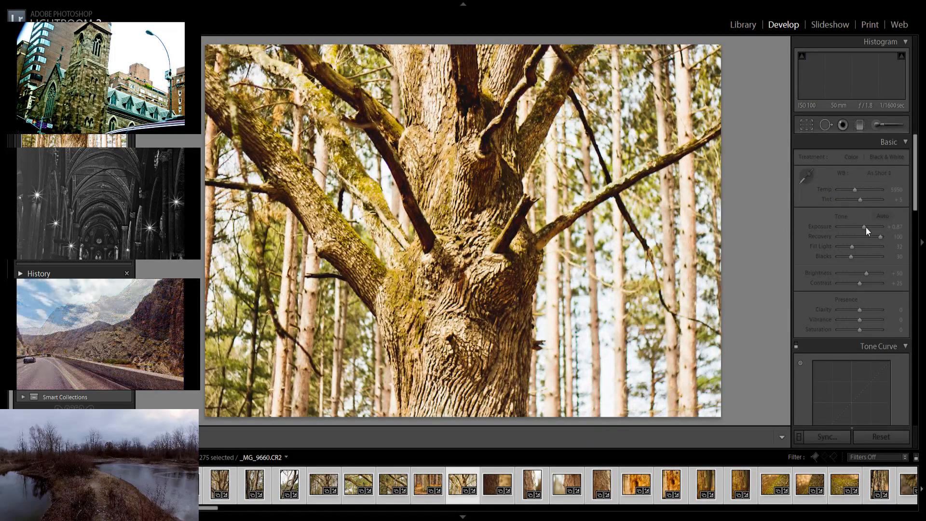
pyautogui.moveTo(865, 230); pyautogui.dragTo(853, 247)
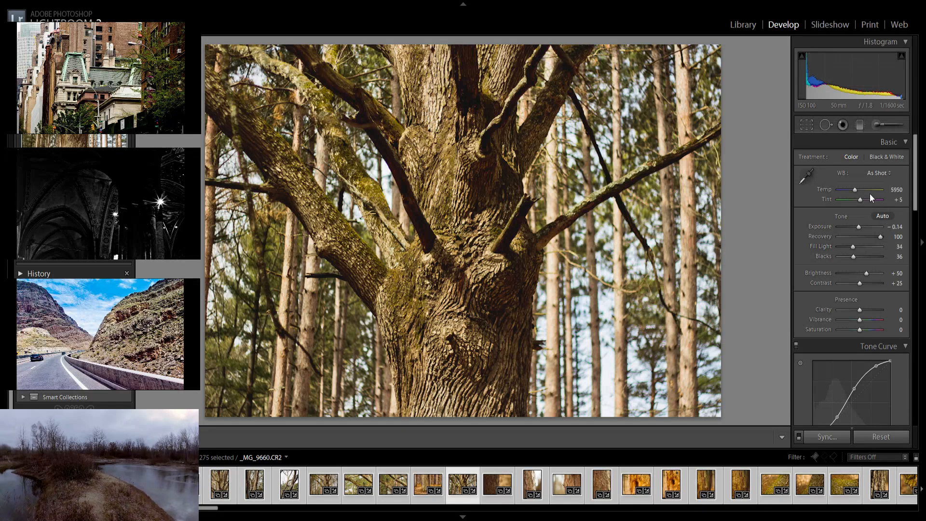
pyautogui.moveTo(860, 222); pyautogui.dragTo(860, 229)
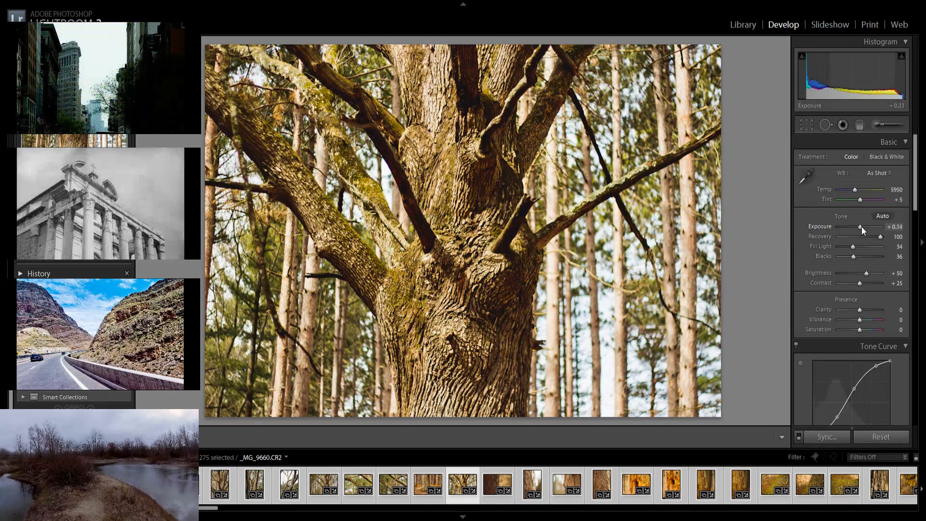
# Set Exposure +1.52, Fill Light 76 and Blacks 47 on _MG_9661, and lower Exposure with Fill Light 55 and Blacks 67 on _MG_9662
pyautogui.press('Right')
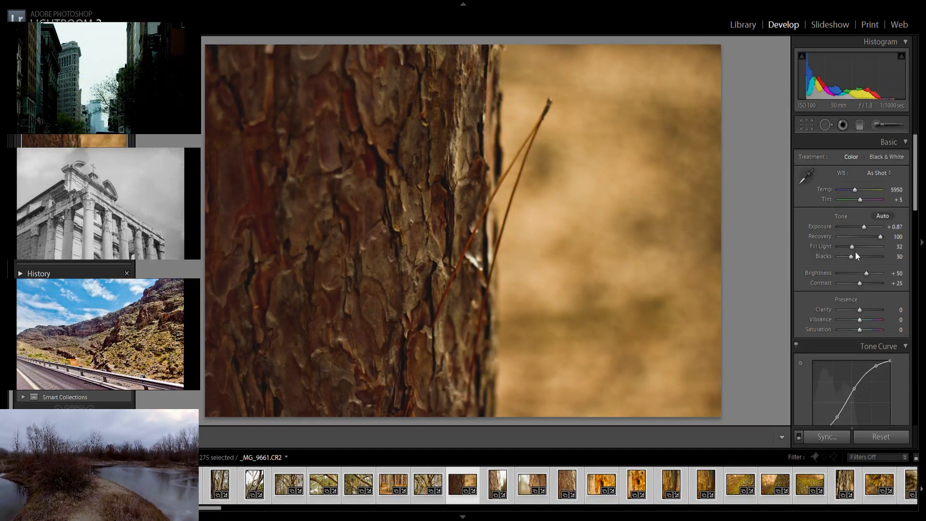
pyautogui.moveTo(864, 231)
pyautogui.mouseDown()
pyautogui.moveTo(857, 256)
pyautogui.moveTo(867, 227)
pyautogui.moveTo(871, 244)
pyautogui.mouseUp()
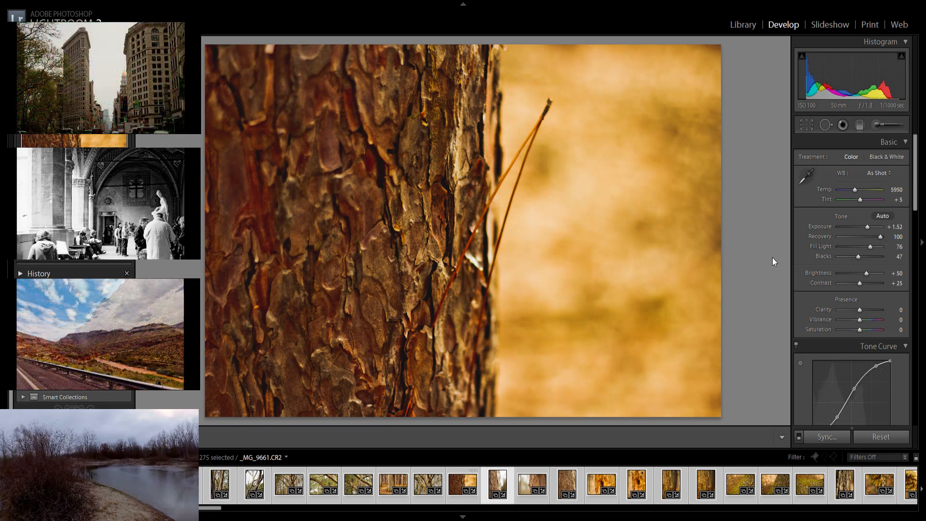
pyautogui.press('Right')
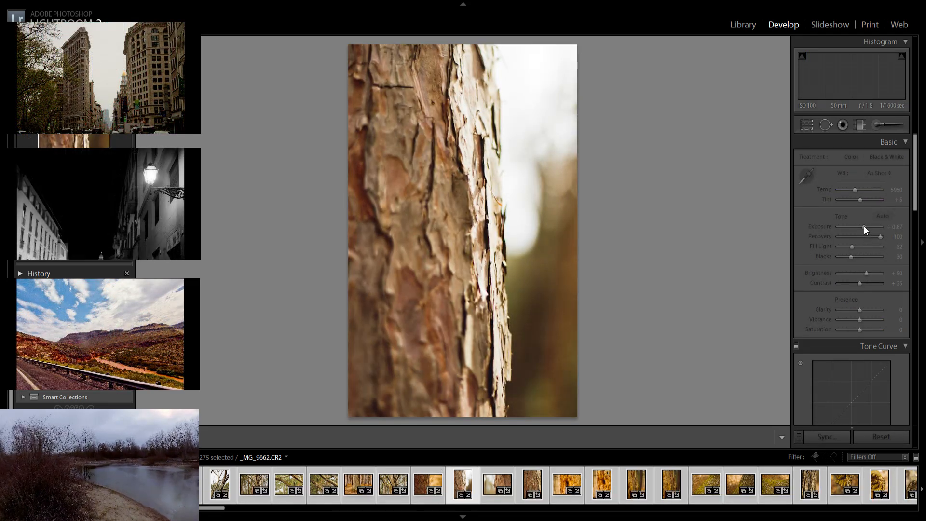
pyautogui.moveTo(864, 230); pyautogui.dragTo(866, 258)
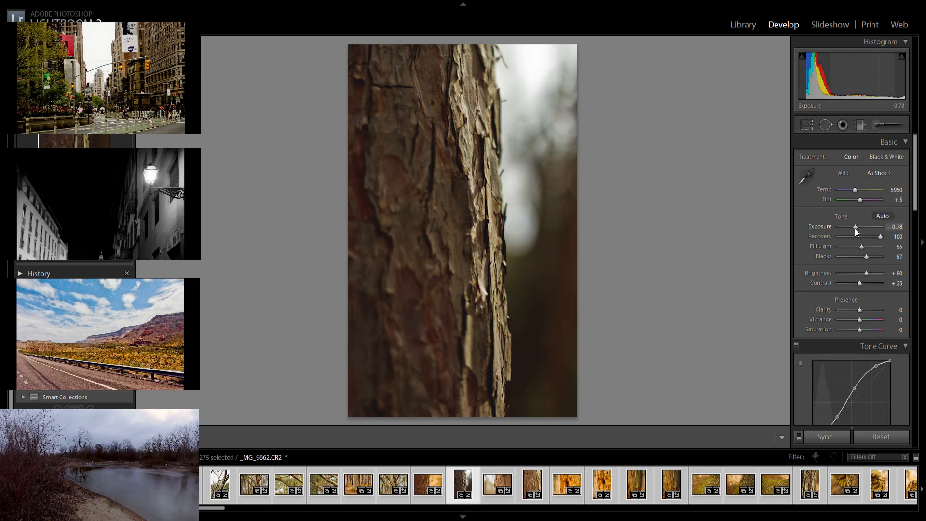
pyautogui.moveTo(856, 231); pyautogui.dragTo(858, 231)
# Set Exposure to +1.33, Fill Light to 37 and Blacks to 40 on the blurred bark photo _MG_9663, and advance to the next photo
pyautogui.press('Right')
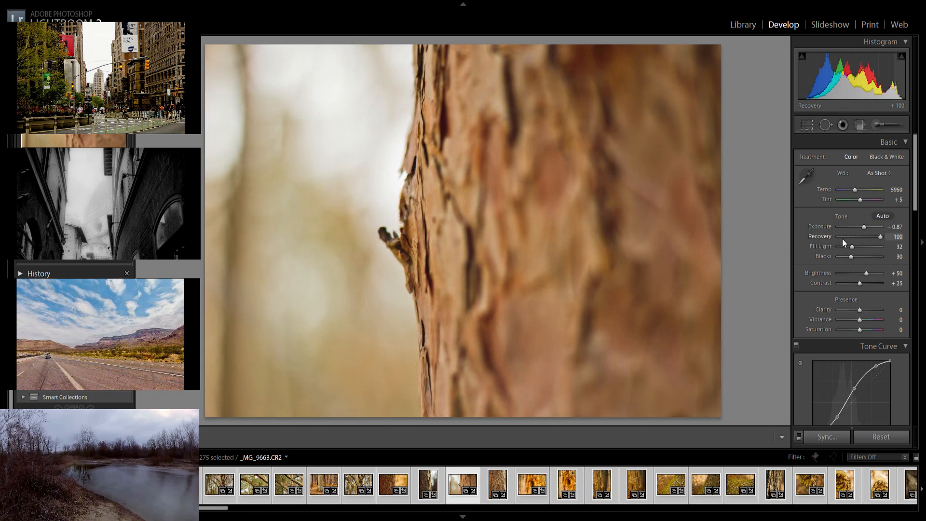
pyautogui.moveTo(864, 227); pyautogui.dragTo(866, 231)
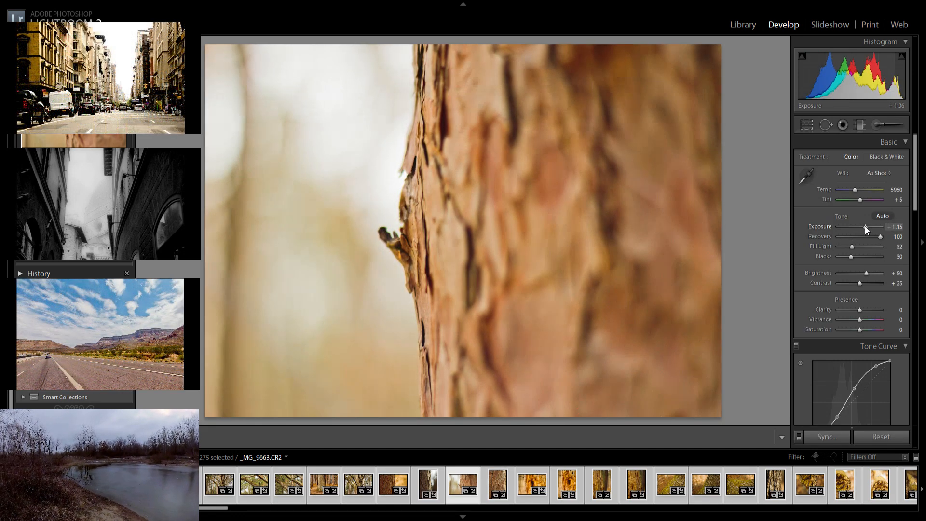
pyautogui.click(854, 256)
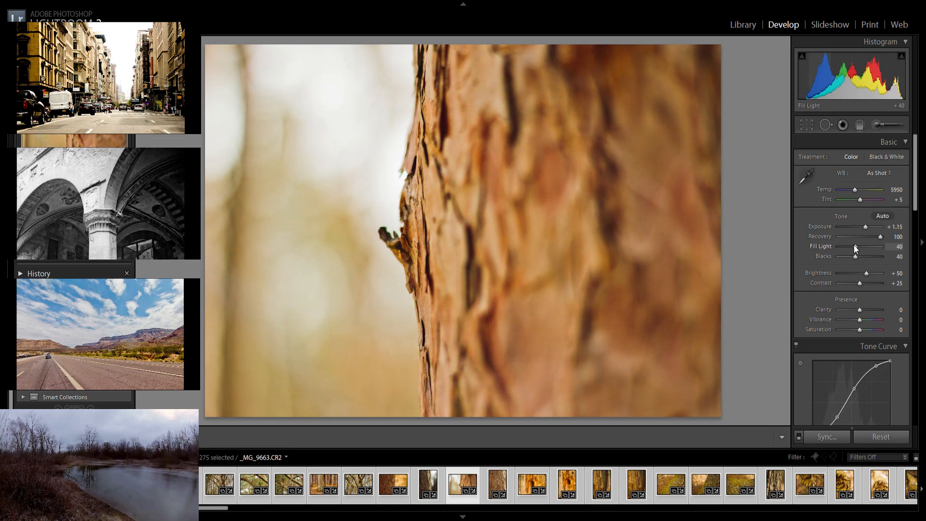
pyautogui.moveTo(853, 247); pyautogui.dragTo(866, 230)
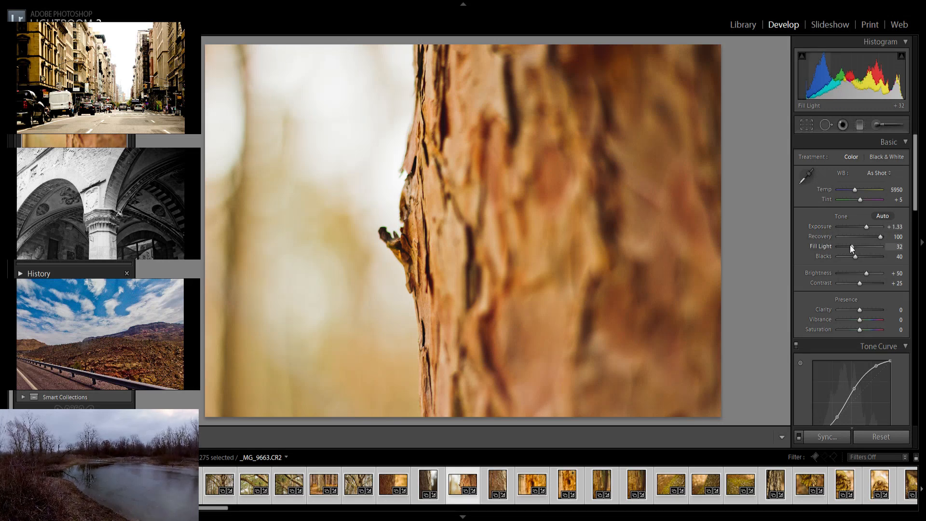
pyautogui.click(854, 248)
pyautogui.moveTo(854, 247); pyautogui.dragTo(853, 248)
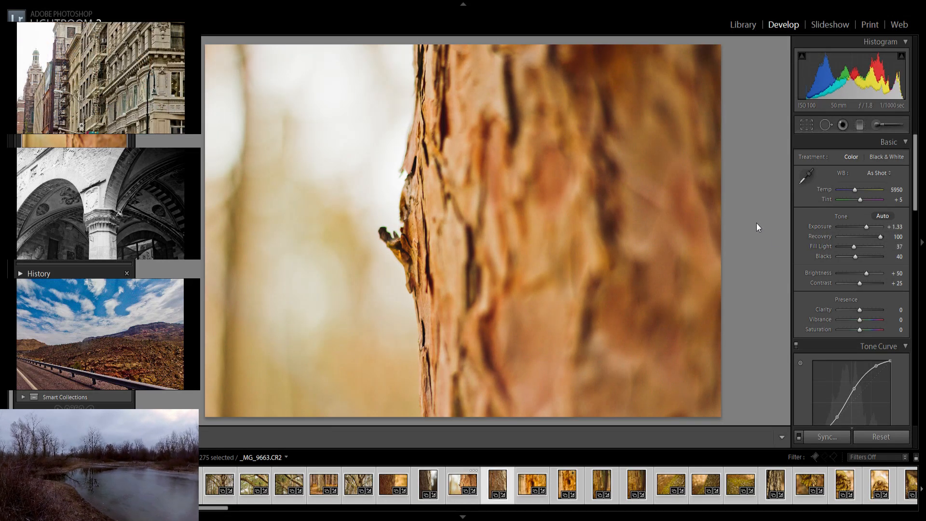
pyautogui.press('Right')
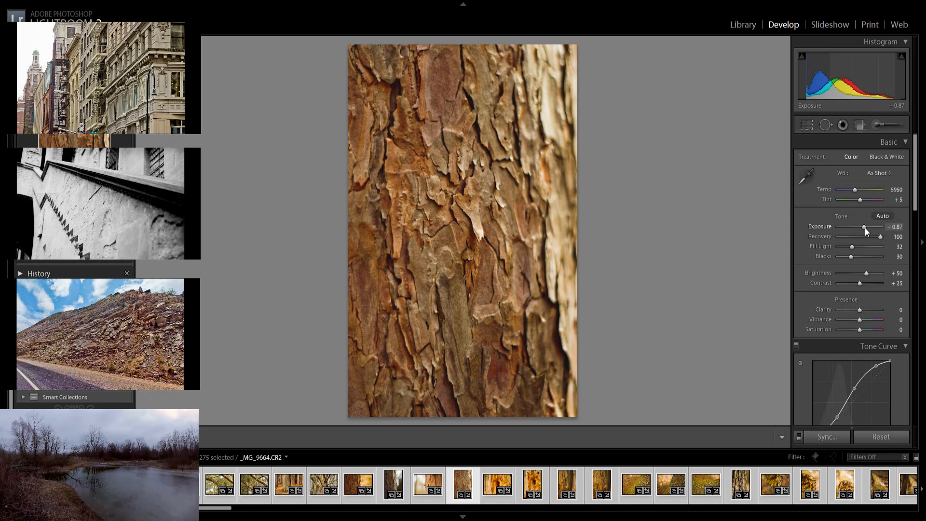
# Set Exposure to +1.43, Fill Light to 29 and Blacks to 33 on the bark close-up _MG_9664
pyautogui.moveTo(866, 228); pyautogui.dragTo(852, 259)
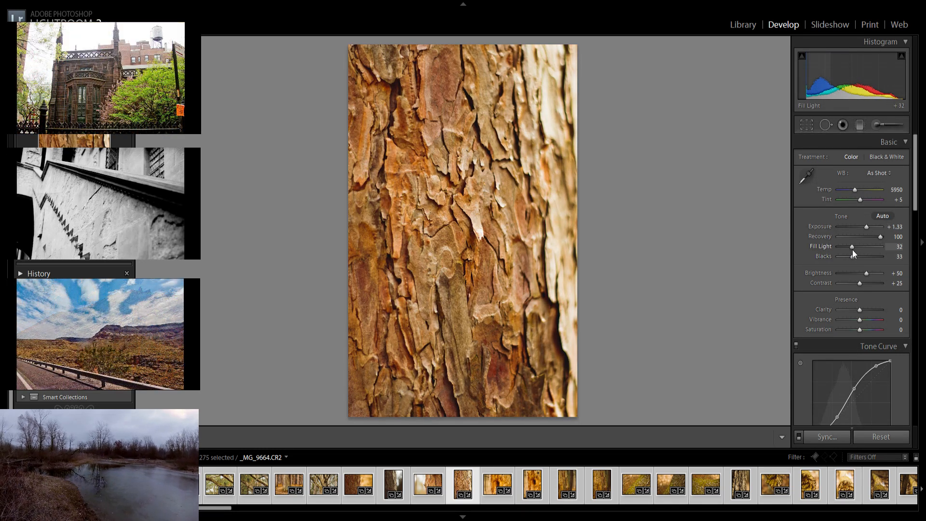
pyautogui.moveTo(853, 250); pyautogui.dragTo(851, 250)
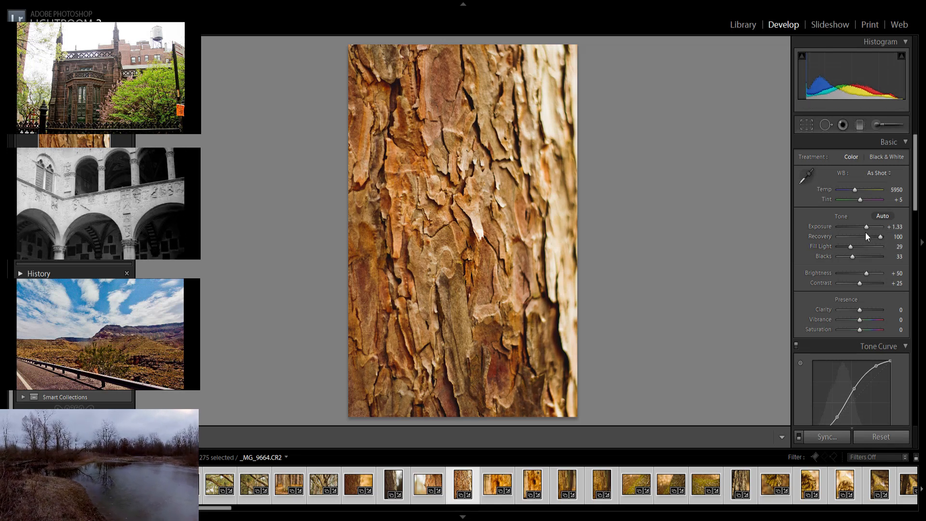
pyautogui.moveTo(866, 228); pyautogui.dragTo(866, 227)
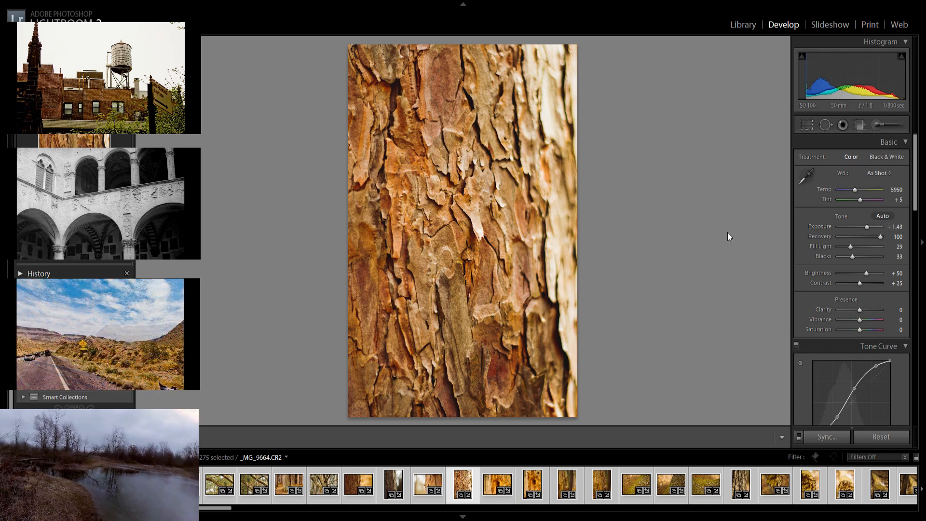
# Set Exposure to +0.69, Fill Light to 41, Blacks to 39 and the white balance to Daylight on the hollow trunk photo _MG_9666
pyautogui.press('Right')
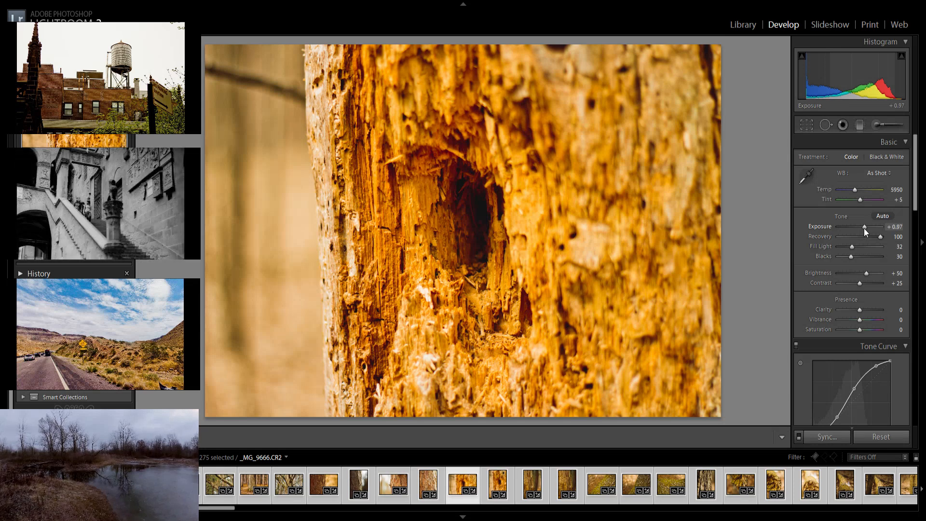
pyautogui.moveTo(864, 227); pyautogui.dragTo(864, 229)
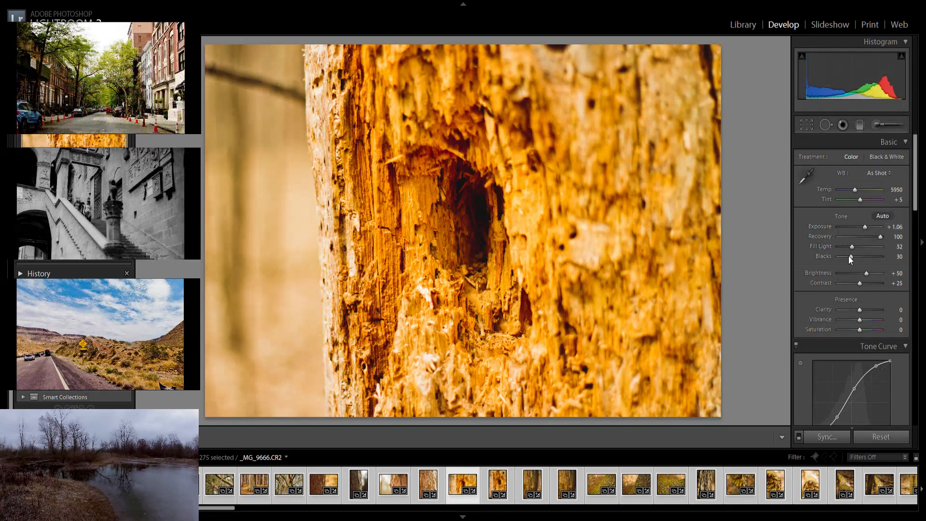
pyautogui.moveTo(852, 257); pyautogui.dragTo(855, 258)
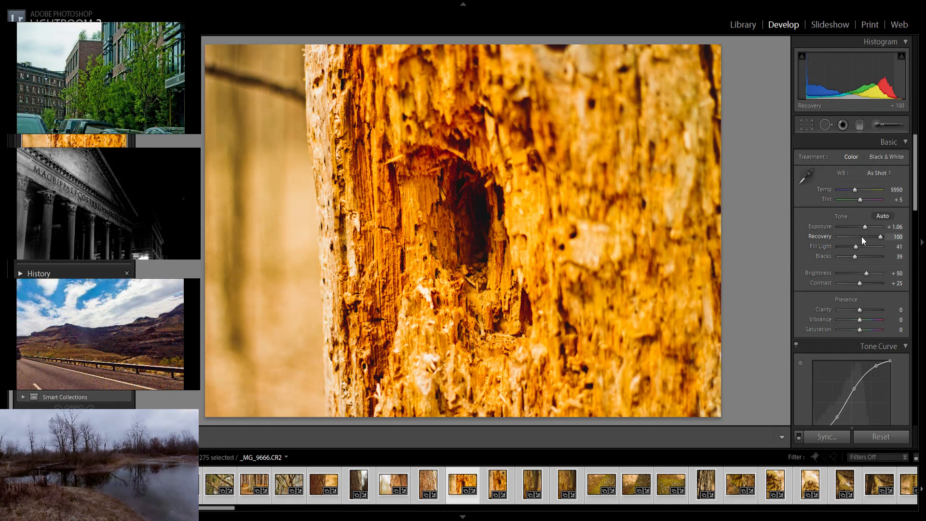
pyautogui.moveTo(865, 231); pyautogui.dragTo(862, 231)
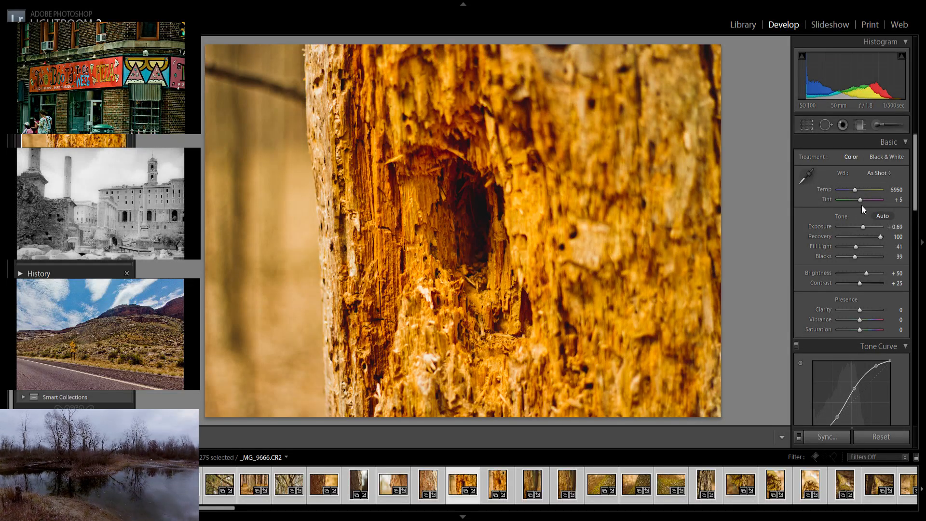
pyautogui.click(861, 205)
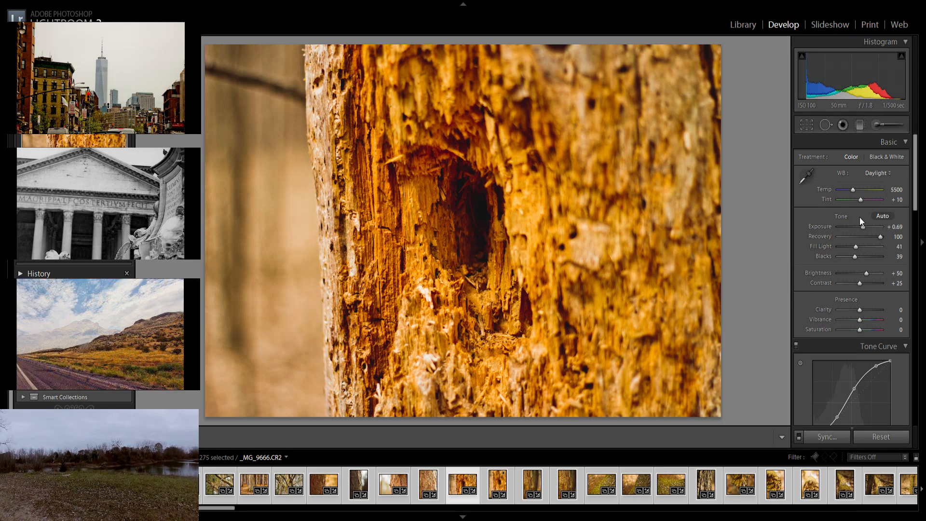
# Examine the bark detail of _MG_9666 at close range and check its crop frame without changing it
pyautogui.click(347, 256)
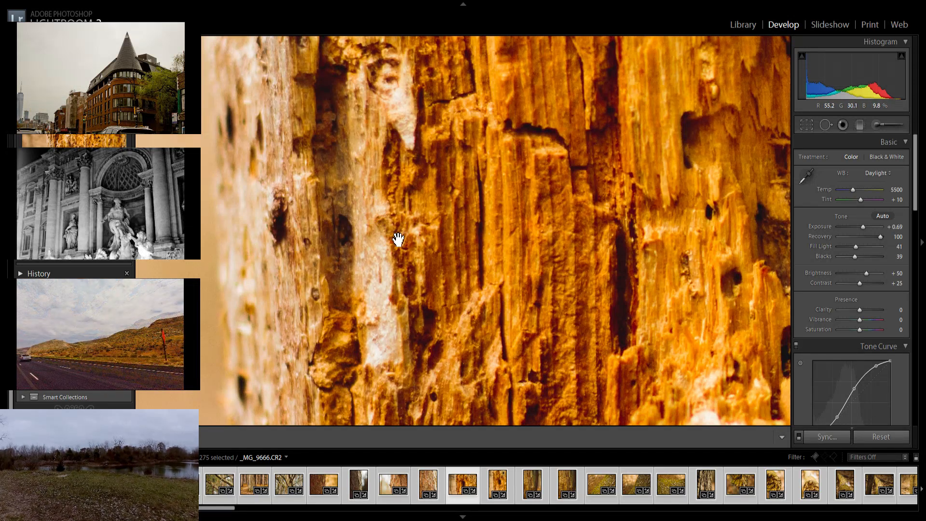
pyautogui.click(636, 178)
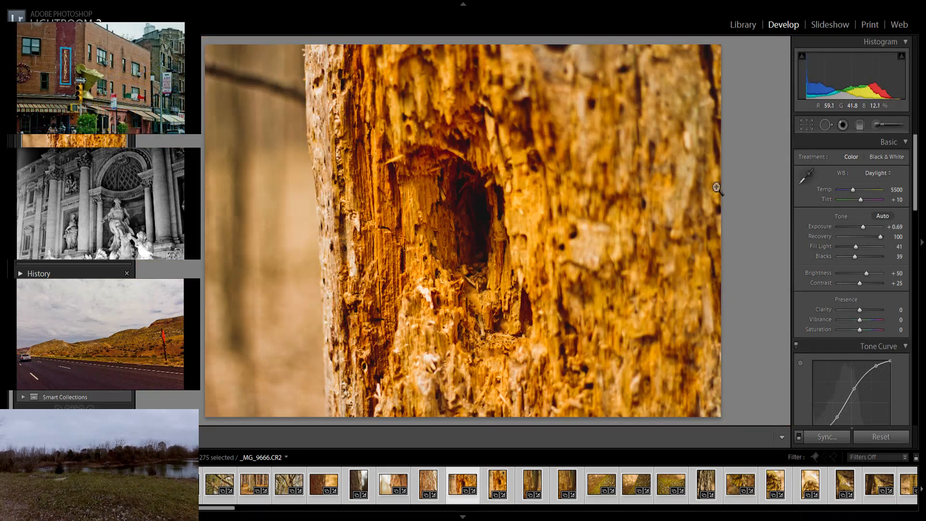
pyautogui.moveTo(432, 244); pyautogui.dragTo(415, 263)
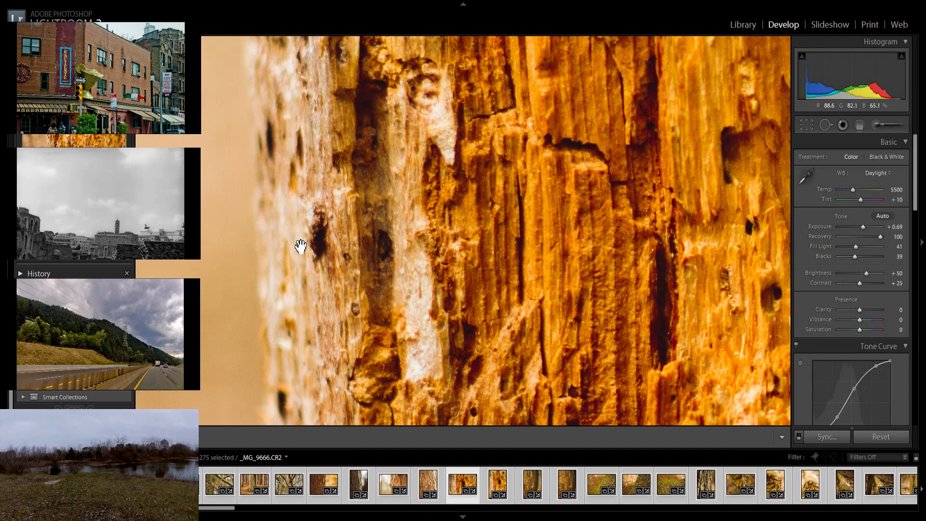
pyautogui.click(808, 128)
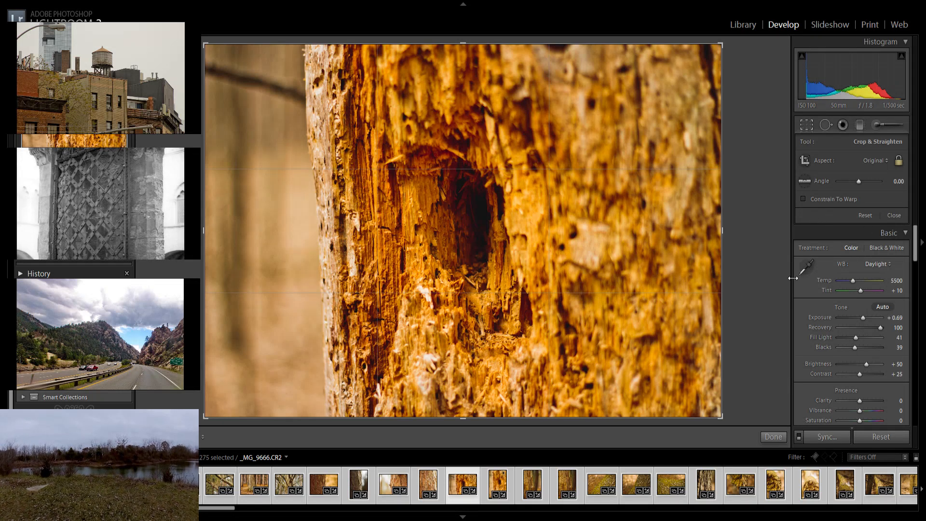
pyautogui.click(807, 129)
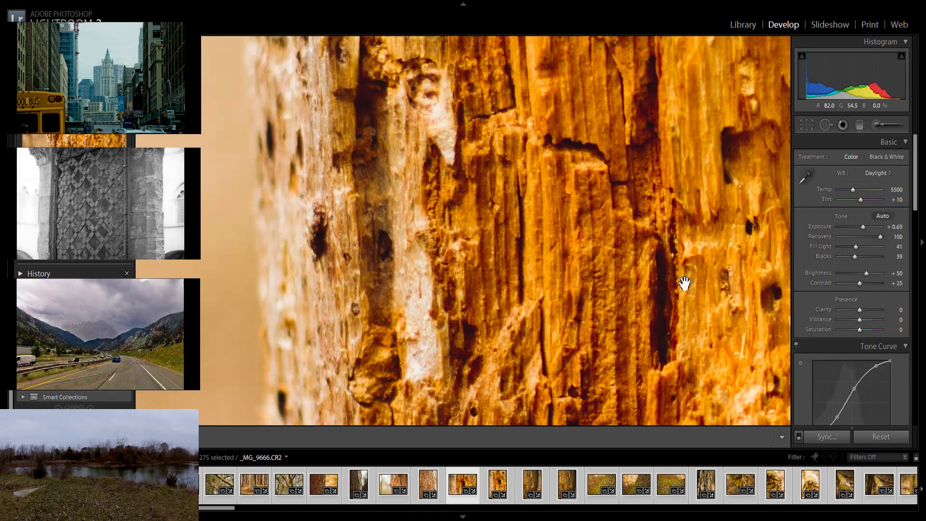
pyautogui.click(665, 293)
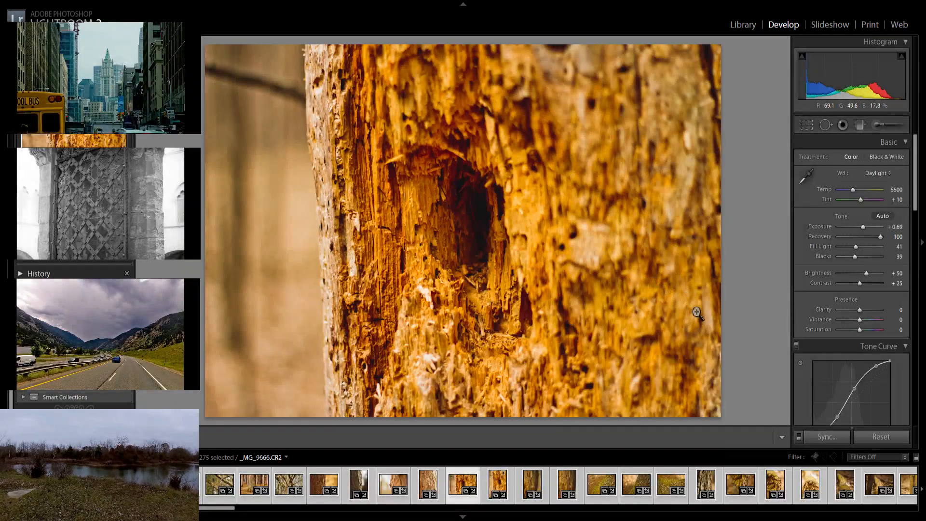
# Set Exposure +1.15 and Blacks 38 on _MG_9667, and Exposure +1.70, Fill Light 37 and Blacks 44 on _MG_9668
pyautogui.press('Right')
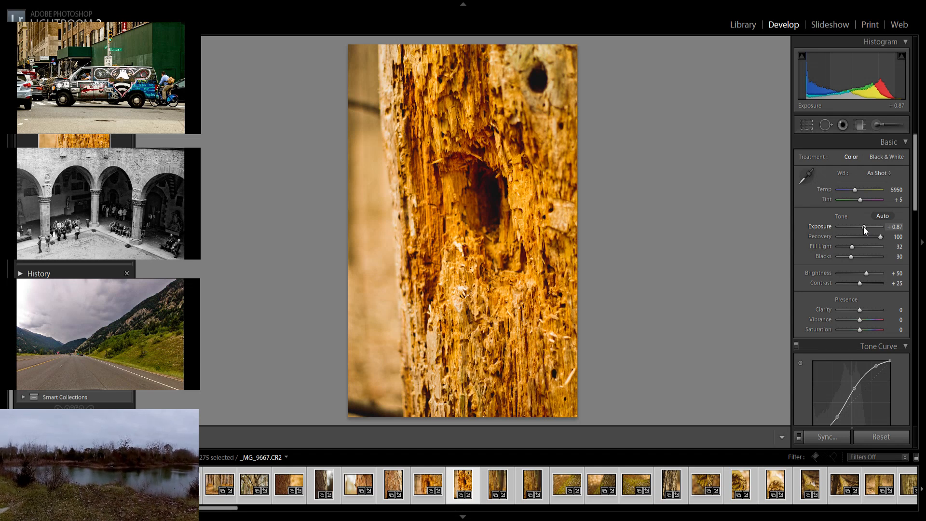
pyautogui.moveTo(864, 230); pyautogui.dragTo(865, 230)
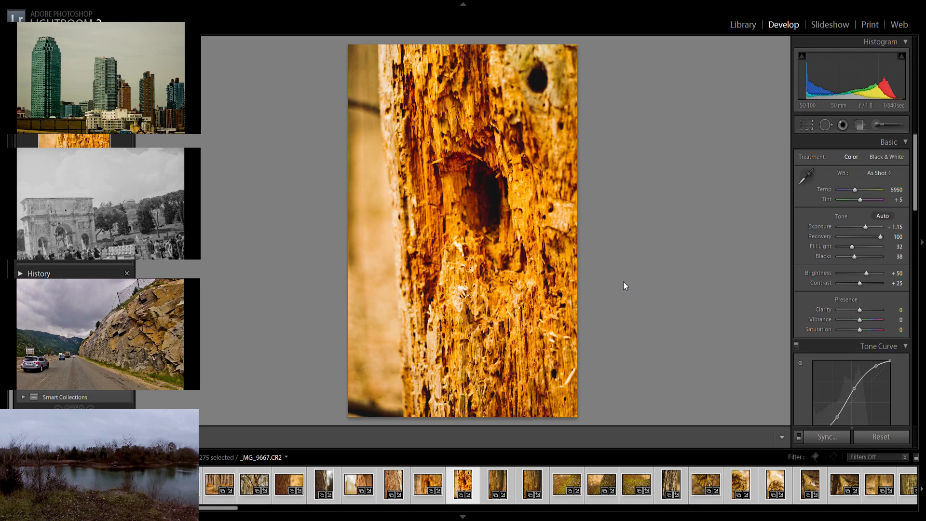
pyautogui.press('Right')
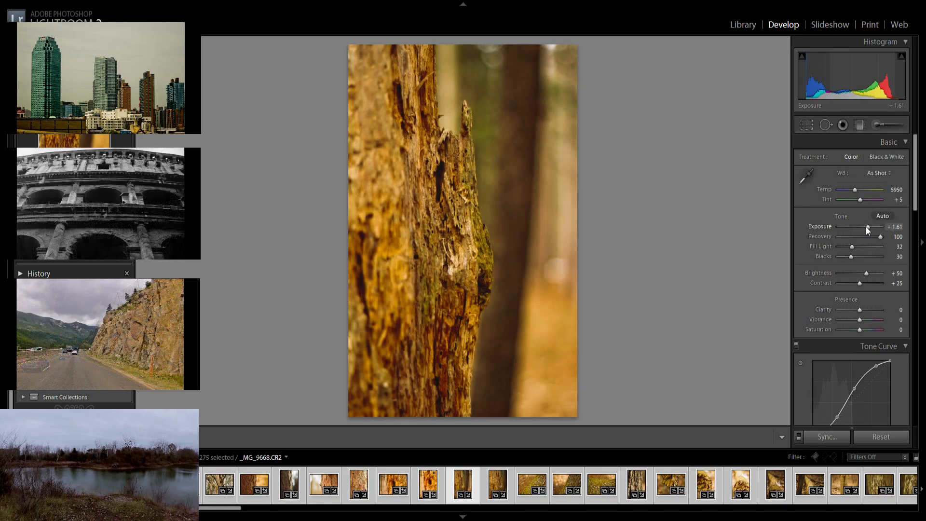
pyautogui.moveTo(852, 258); pyautogui.dragTo(857, 262)
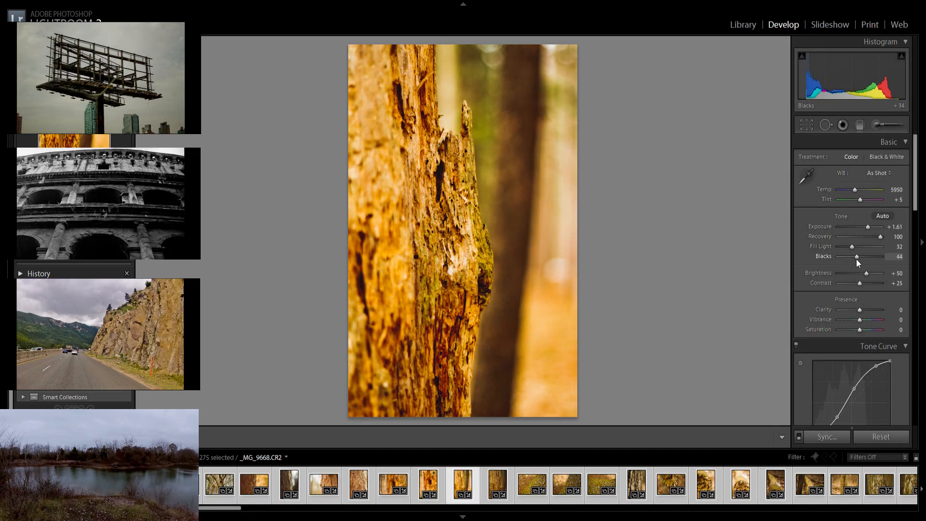
pyautogui.moveTo(870, 229)
pyautogui.mouseDown()
pyautogui.moveTo(854, 251)
pyautogui.moveTo(870, 231)
pyautogui.mouseUp()
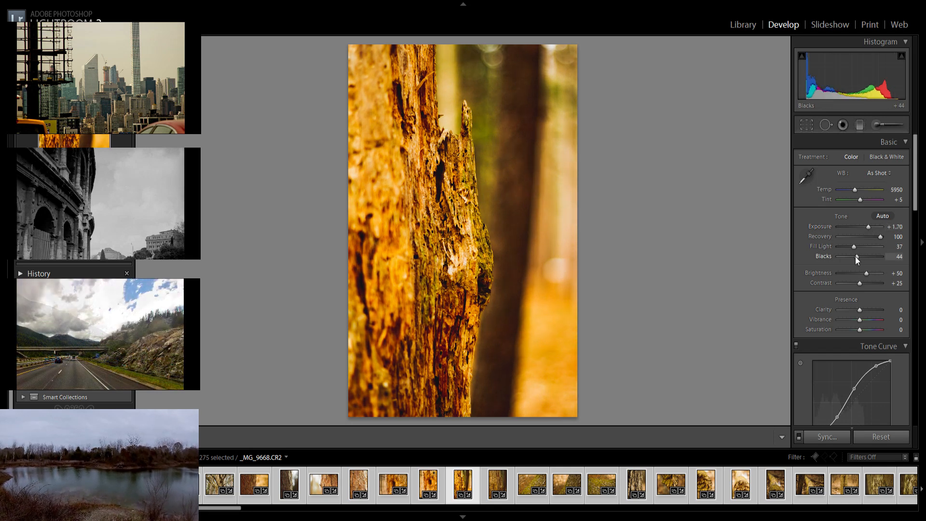
pyautogui.moveTo(862, 259); pyautogui.dragTo(857, 260)
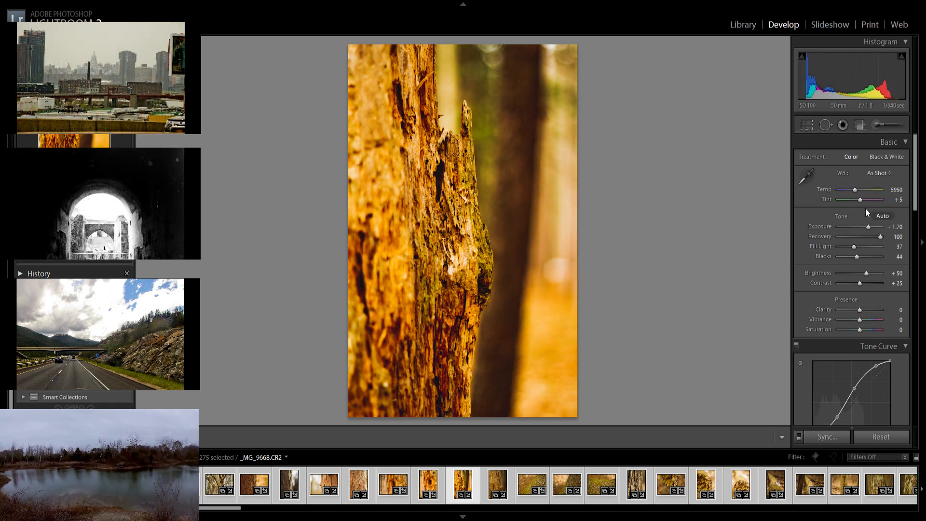
# Go back to _MG_9666, try the Auto and Shade white balances, and set its white balance to As Shot
pyautogui.press('Left')
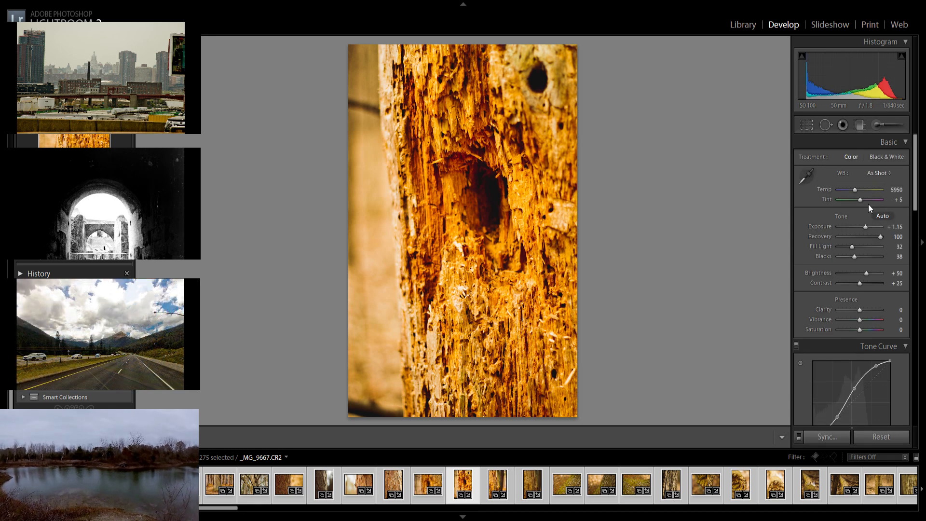
pyautogui.press('Left')
pyautogui.press('Left')
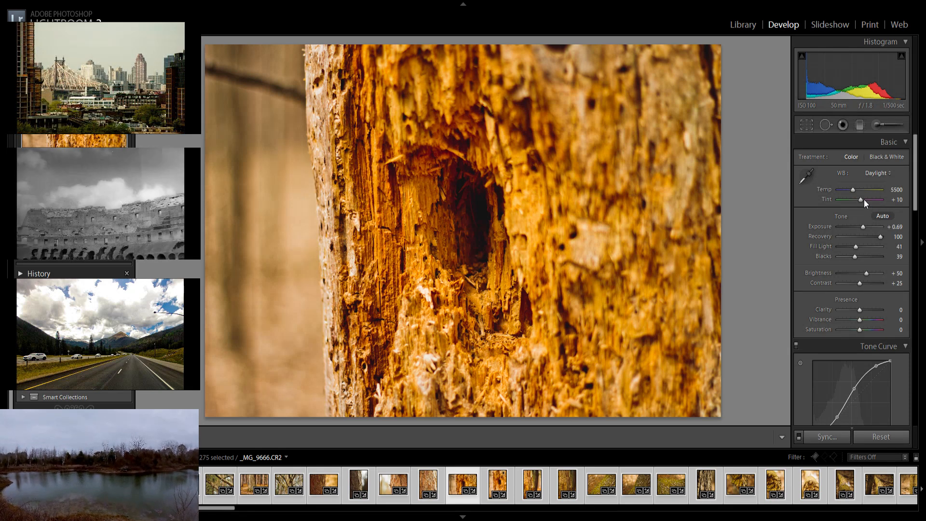
pyautogui.hotkey('ctrl', 'shift', 'u')
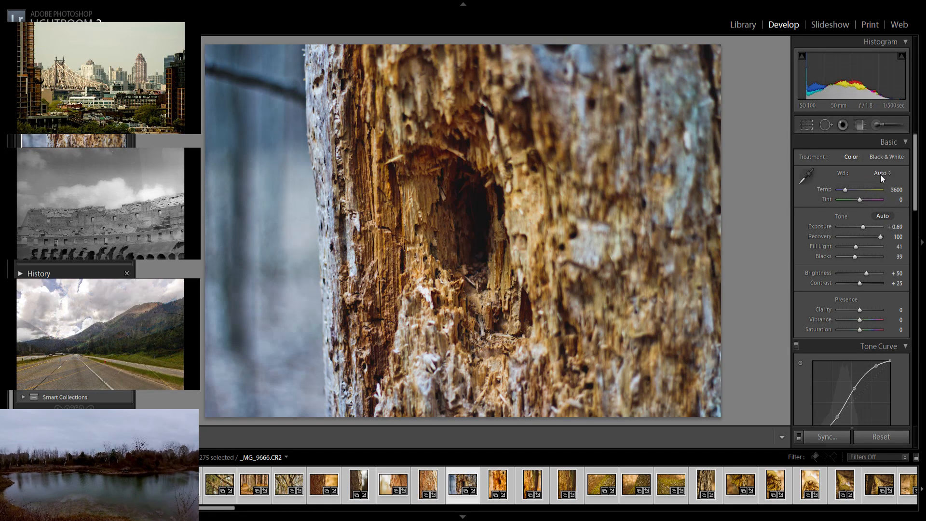
pyautogui.click(868, 233)
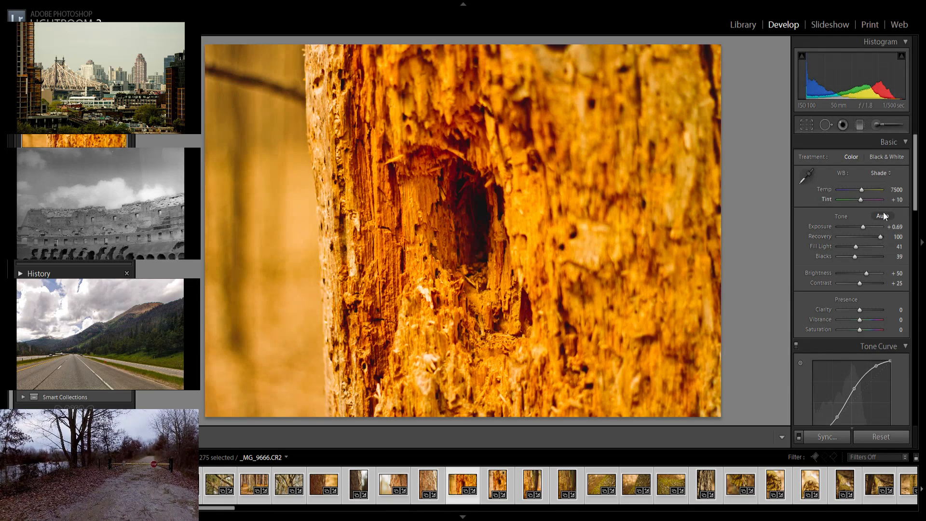
pyautogui.doubleClick(870, 186)
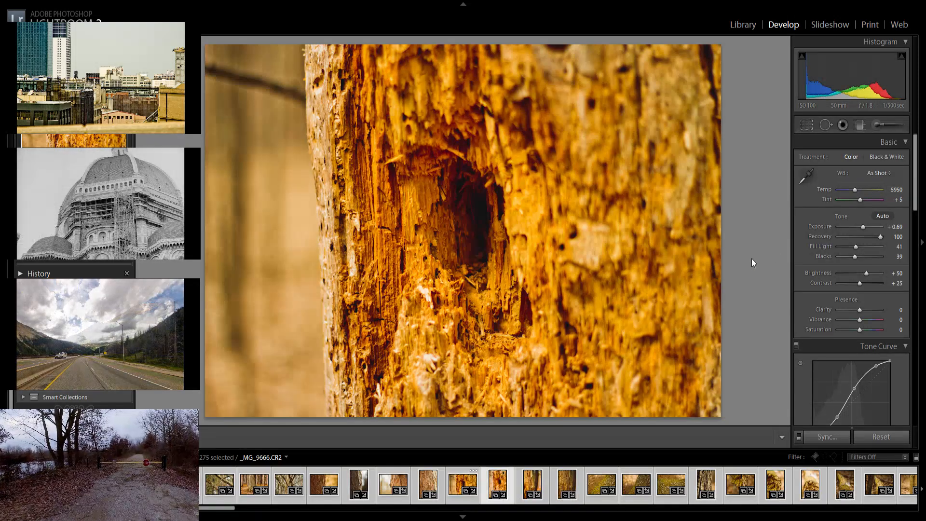
# Set Exposure to +1.43, Fill Light to 45 and Blacks to 37 on the splintered trunk photo _MG_9669
pyautogui.press('Right')
pyautogui.press('Right')
pyautogui.press('Right')
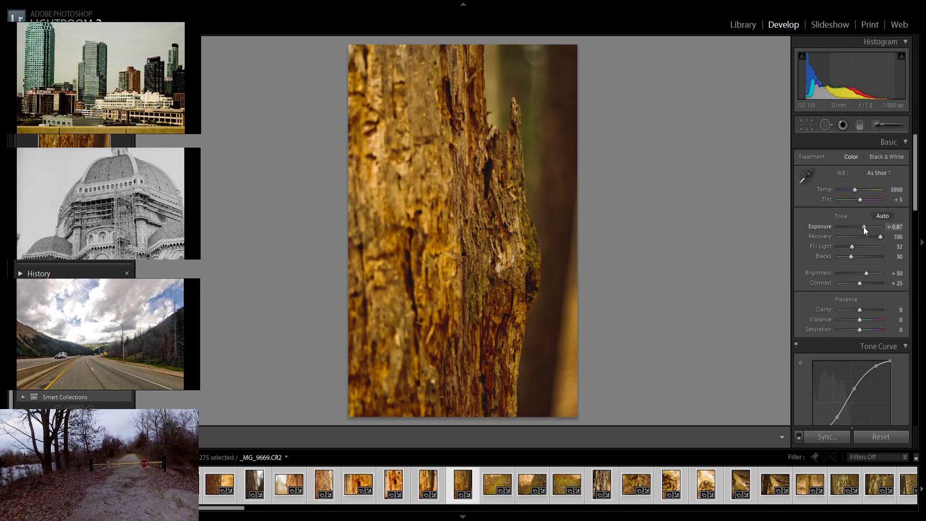
pyautogui.moveTo(866, 228); pyautogui.dragTo(870, 229)
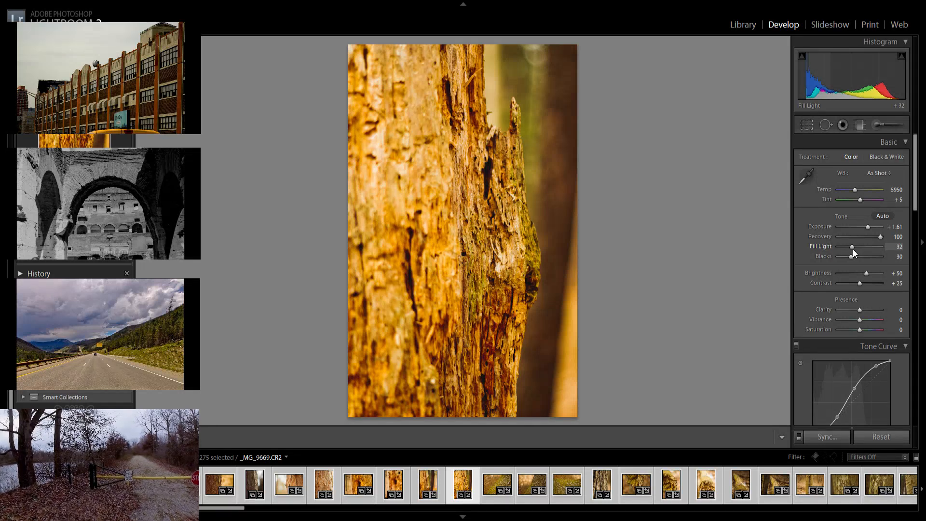
pyautogui.moveTo(853, 251); pyautogui.dragTo(851, 259)
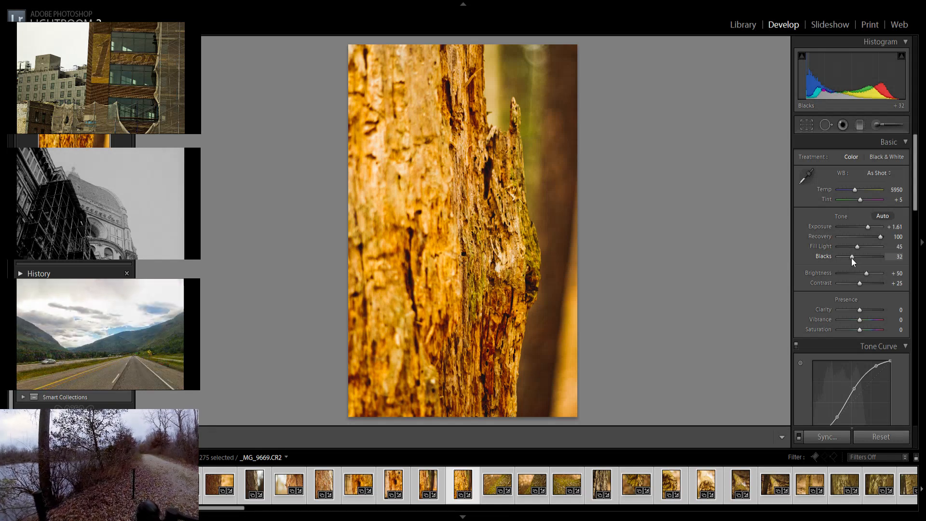
pyautogui.click(852, 259)
pyautogui.click(853, 259)
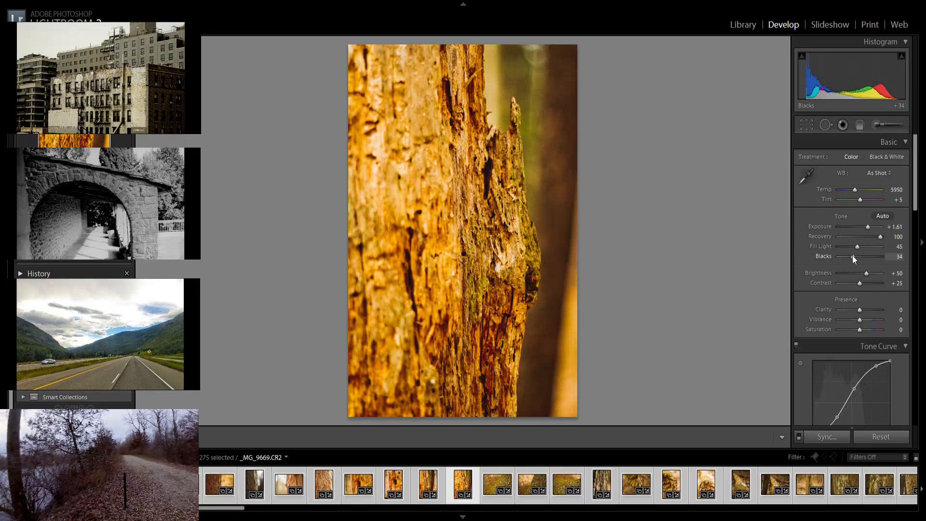
pyautogui.moveTo(853, 259); pyautogui.dragTo(866, 229)
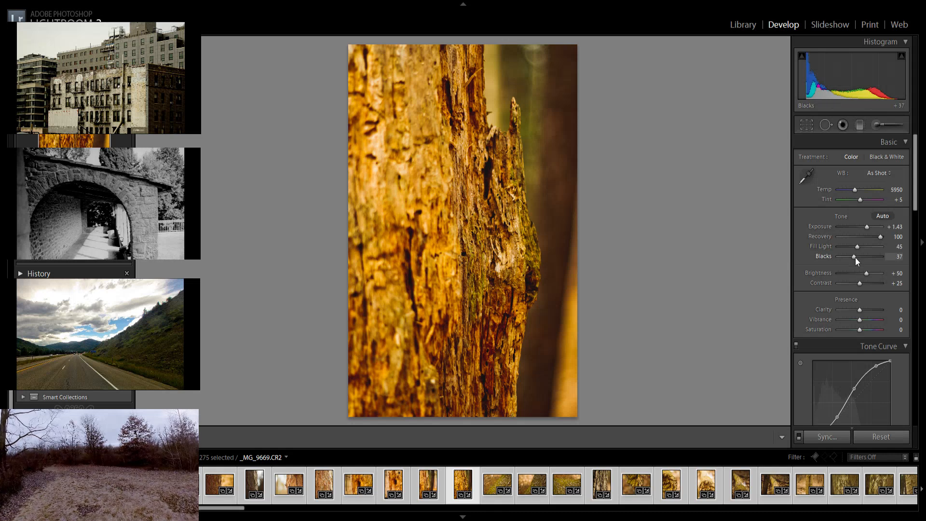
# Set Exposure to +1.06, Fill Light to 31 and Blacks to 36 on the mossy trunk photo _MG_9670
pyautogui.press('Right')
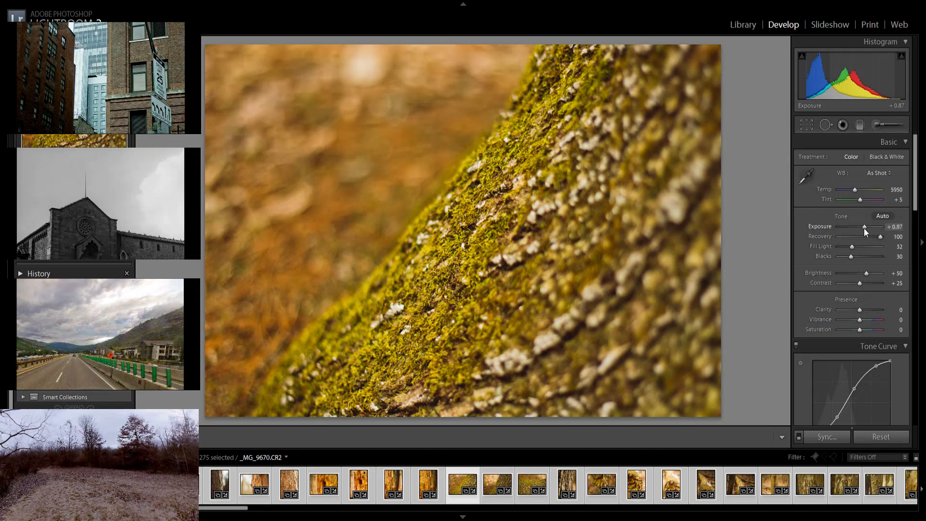
pyautogui.moveTo(864, 231); pyautogui.dragTo(866, 230)
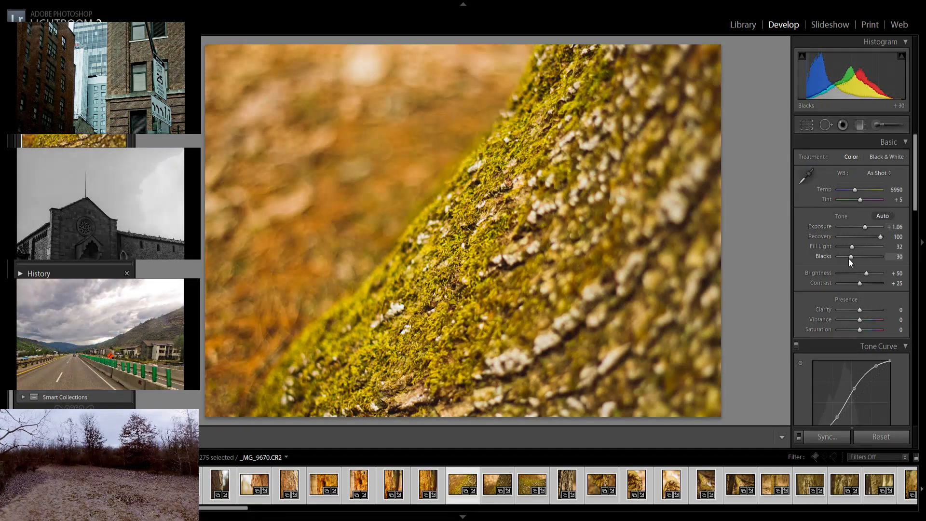
pyautogui.moveTo(855, 261); pyautogui.dragTo(856, 261)
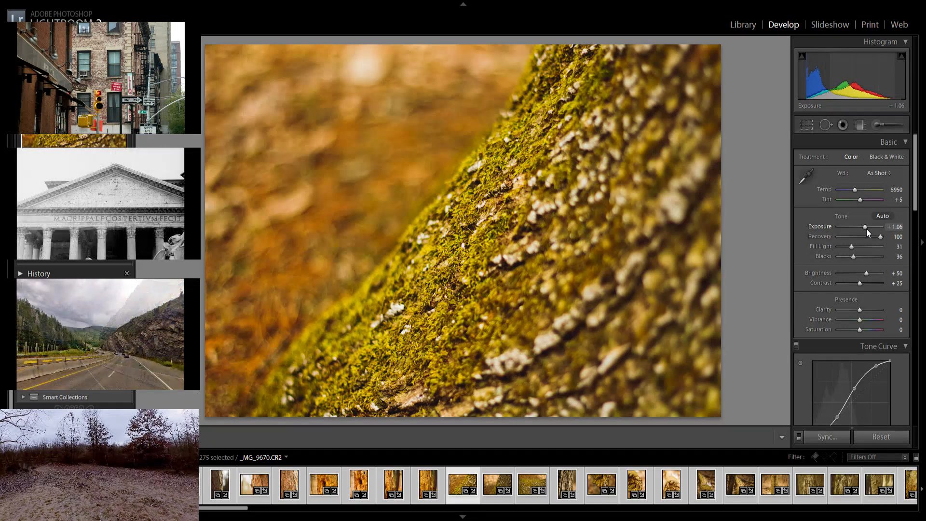
# Set Exposure to +1.24 and Blacks to 36 on the mossy trunk photo _MG_9671
pyautogui.press('Right')
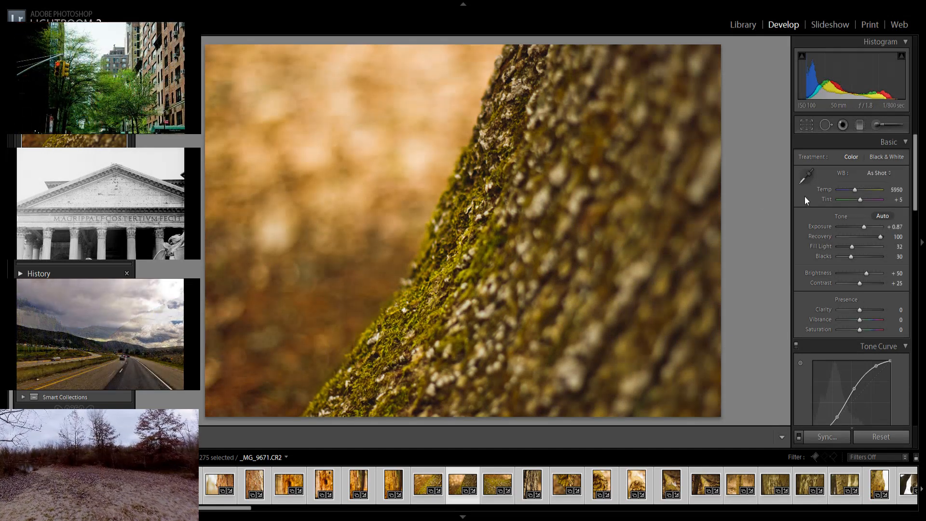
pyautogui.moveTo(864, 227); pyautogui.dragTo(865, 227)
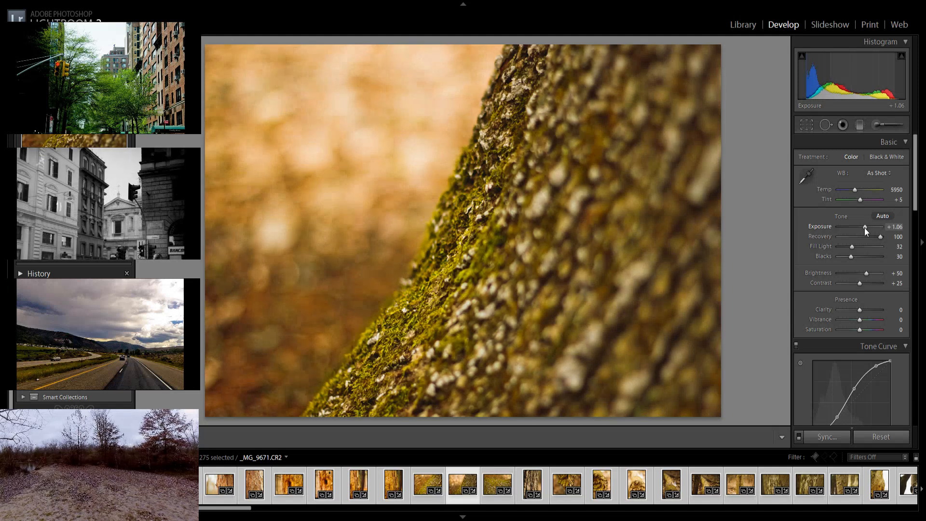
pyautogui.moveTo(851, 261); pyautogui.dragTo(854, 261)
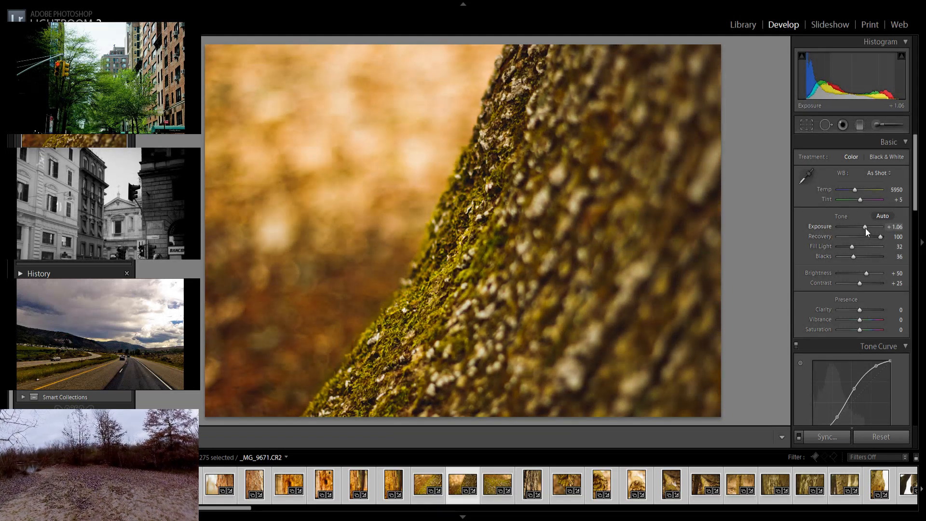
pyautogui.moveTo(865, 227); pyautogui.dragTo(866, 227)
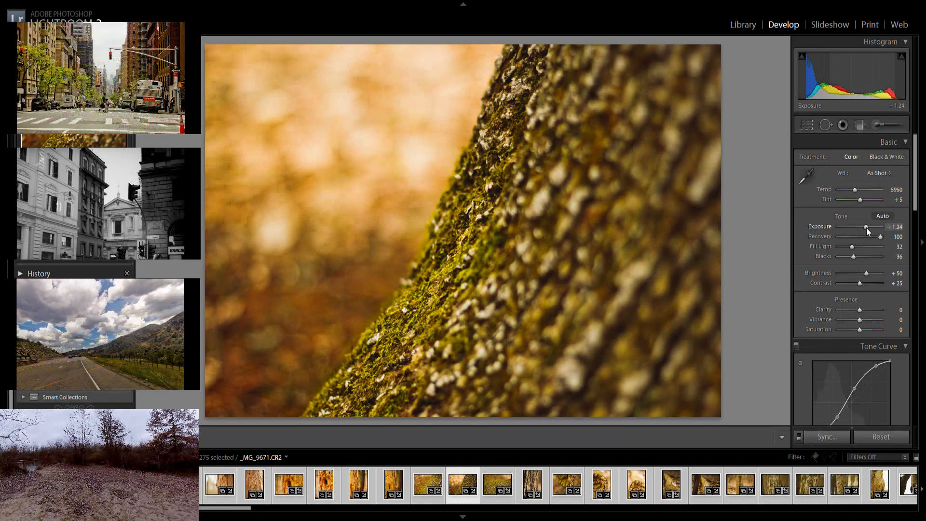
# Examine the detail and focus along the mossy edge of the trunk in _MG_9671 at full magnification
pyautogui.click(424, 308)
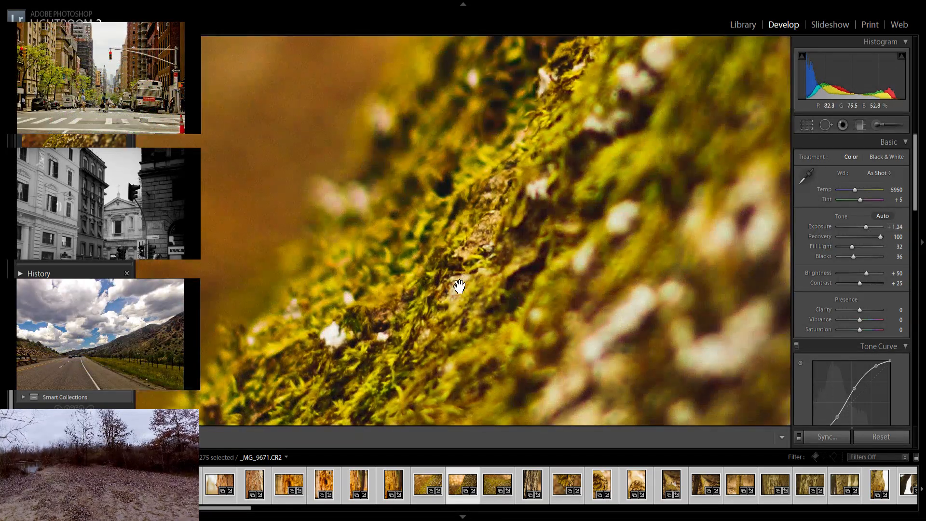
pyautogui.moveTo(492, 242)
pyautogui.mouseDown()
pyautogui.moveTo(496, 250)
pyautogui.moveTo(480, 244)
pyautogui.mouseUp()
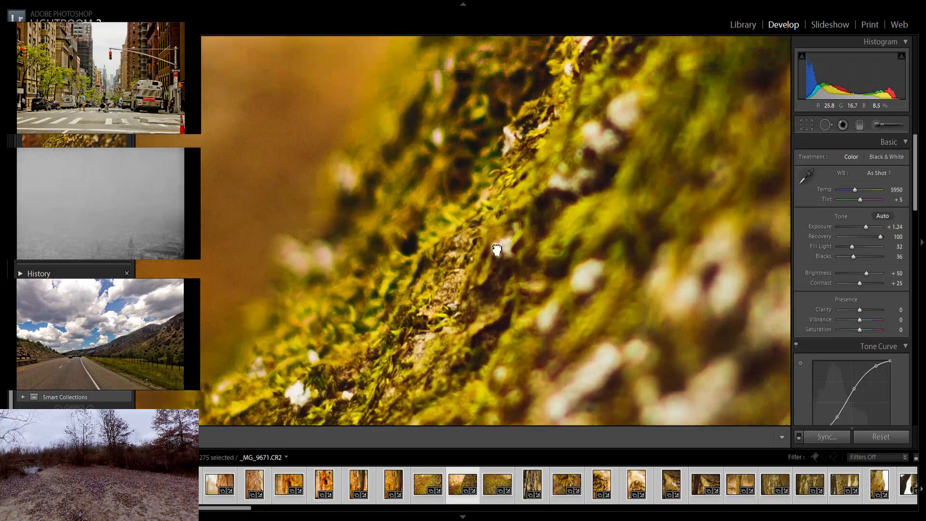
pyautogui.moveTo(508, 178); pyautogui.dragTo(426, 298)
pyautogui.click(492, 184)
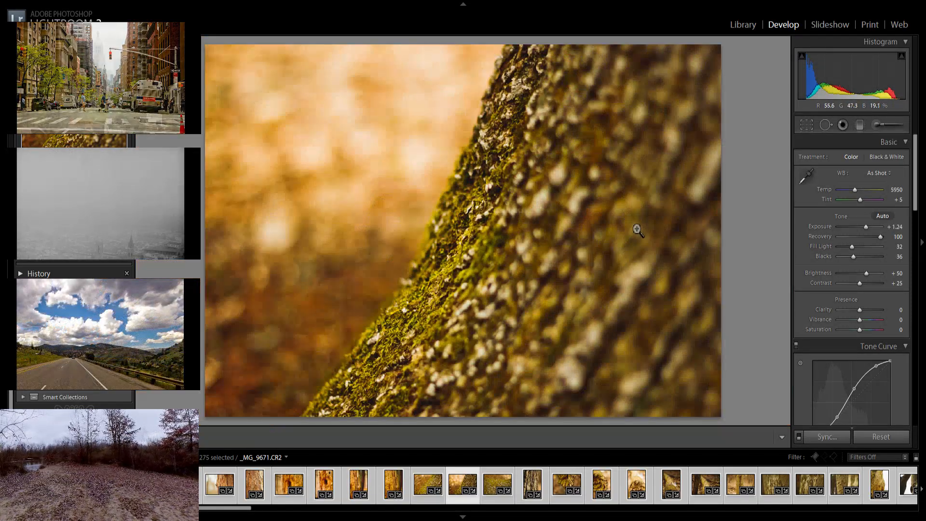
pyautogui.click(450, 260)
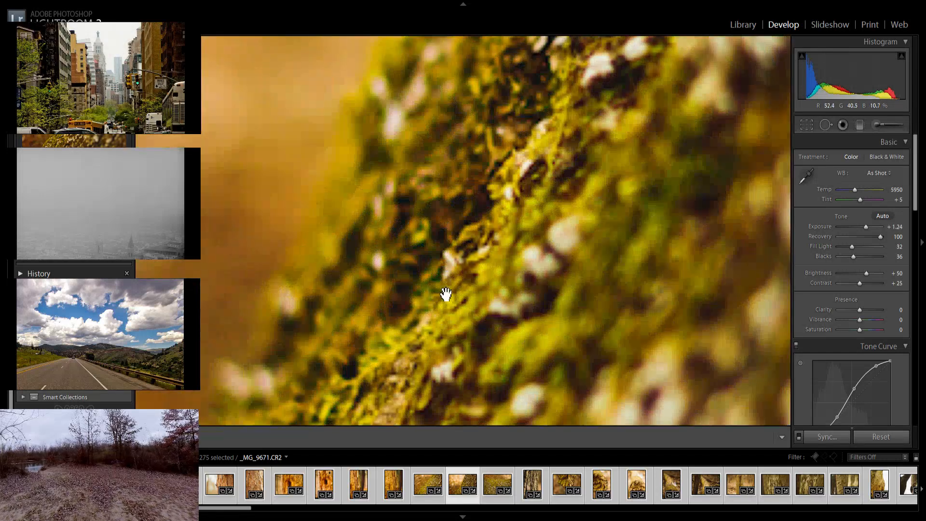
pyautogui.moveTo(560, 151); pyautogui.dragTo(416, 410)
pyautogui.moveTo(562, 180); pyautogui.dragTo(464, 371)
pyautogui.moveTo(484, 191); pyautogui.dragTo(473, 392)
pyautogui.moveTo(499, 241); pyautogui.dragTo(502, 279)
pyautogui.moveTo(504, 193); pyautogui.dragTo(516, 323)
pyautogui.click(522, 279)
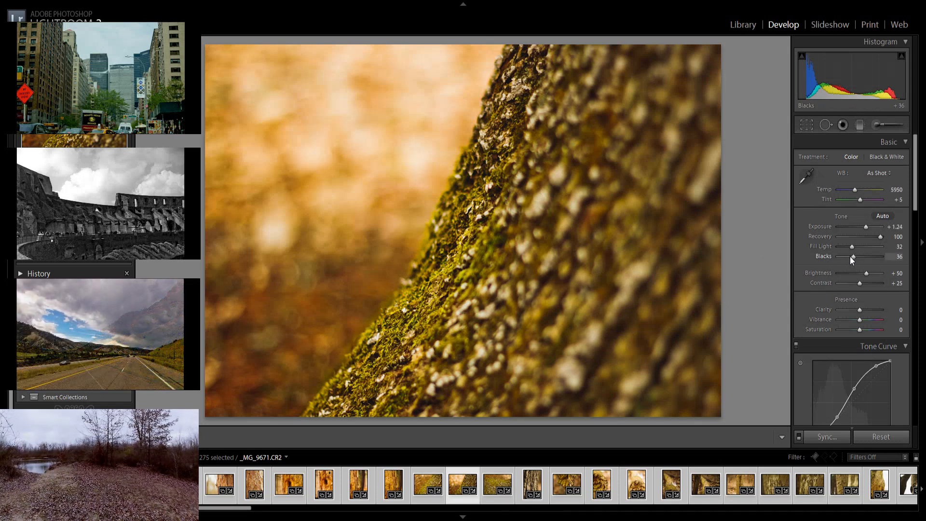
# Set Exposure to +1.33, Fill Light to 24 and Blacks to 38 on the mossy bark photo _MG_9672
pyautogui.press('Right')
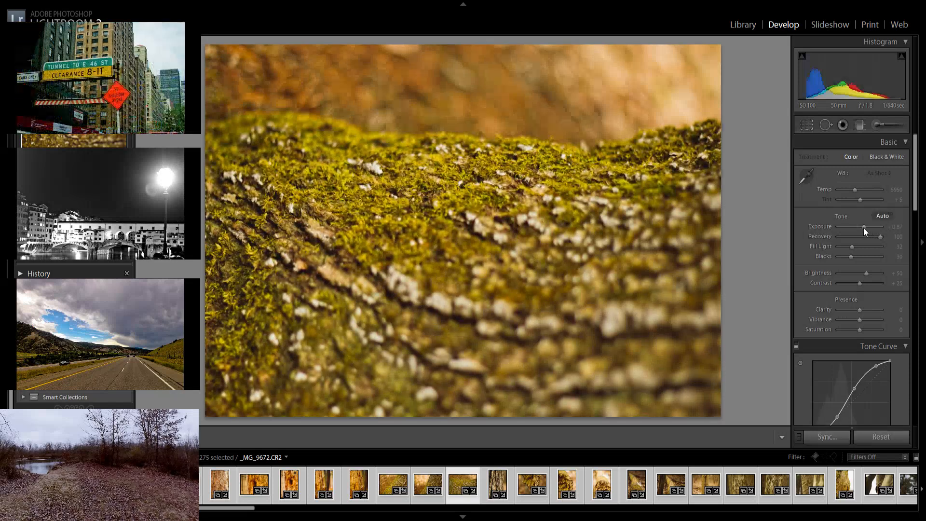
pyautogui.moveTo(864, 228); pyautogui.dragTo(867, 228)
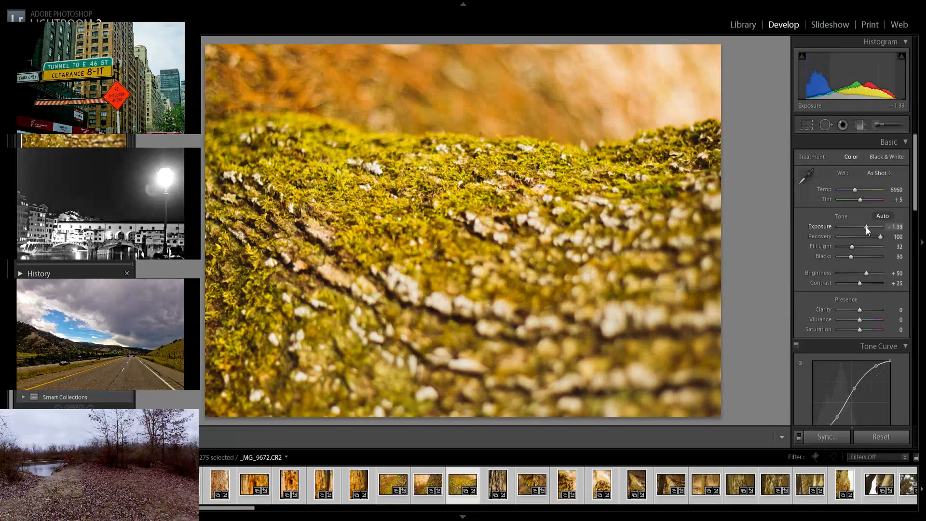
pyautogui.moveTo(851, 258); pyautogui.dragTo(855, 258)
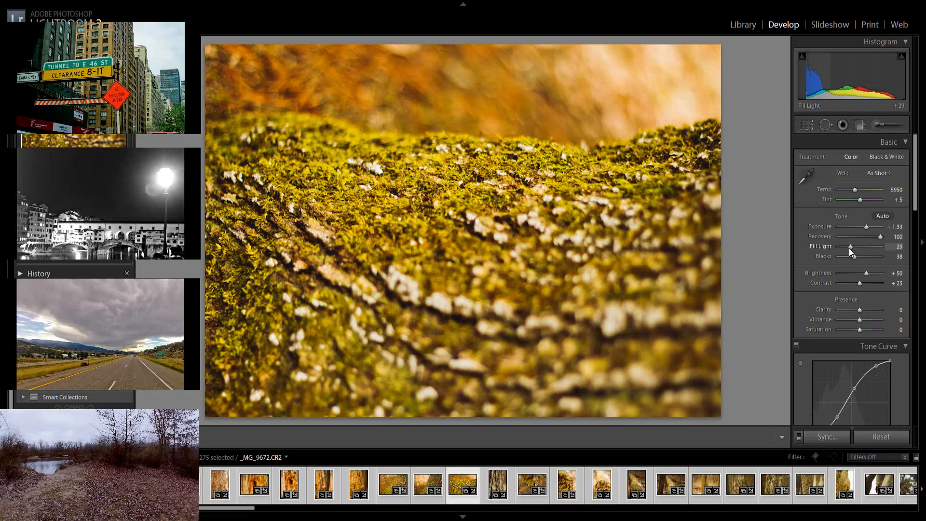
pyautogui.moveTo(851, 251); pyautogui.dragTo(849, 250)
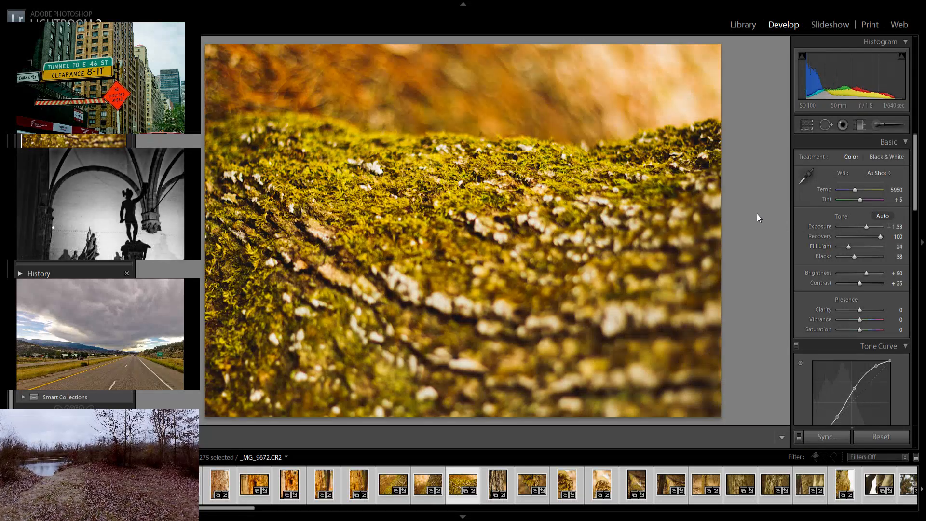
# Go back through the preceding photos and set the white balance of _MG_9671, _MG_9669 and _MG_9672 to Daylight
pyautogui.press('Left')
pyautogui.press('Left')
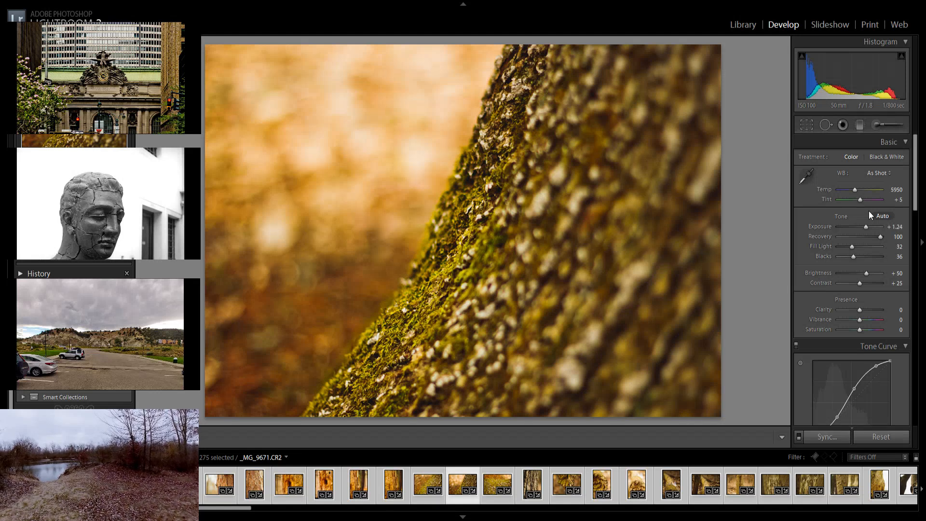
pyautogui.press('Left')
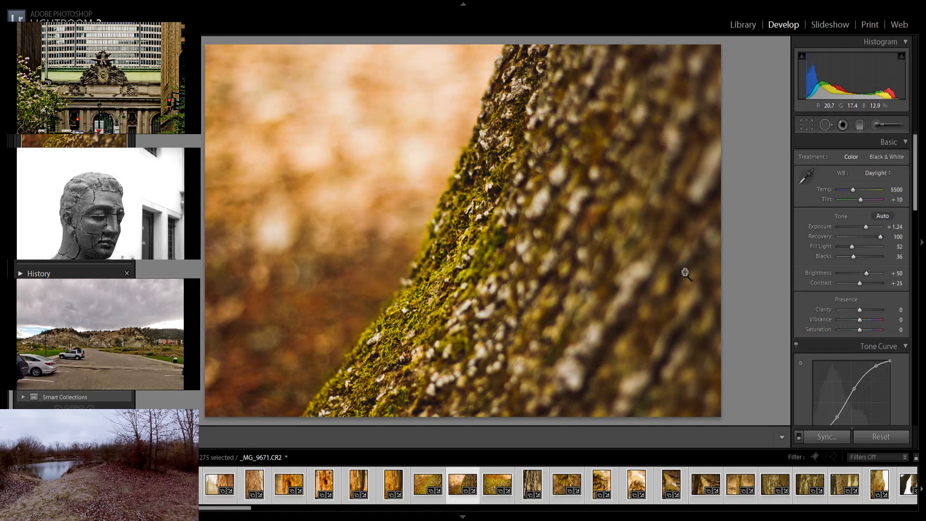
pyautogui.press('Left')
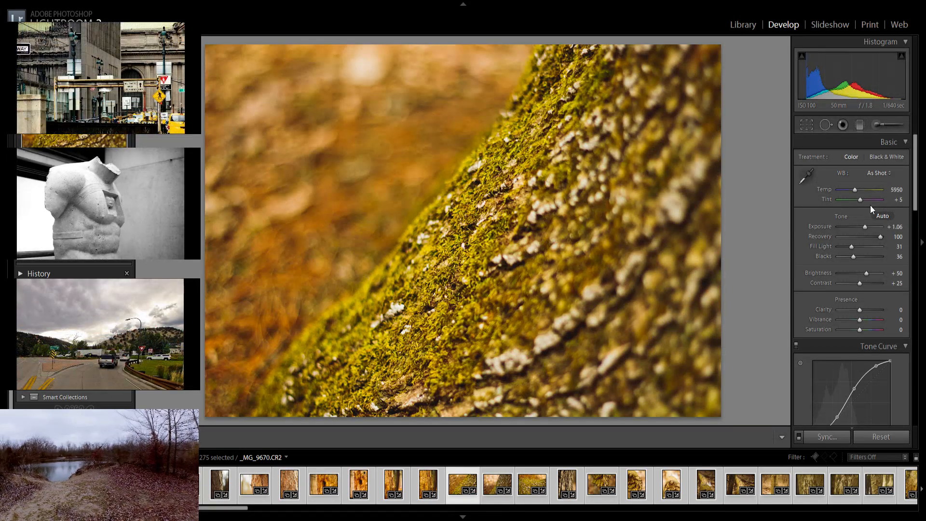
pyautogui.press('Left')
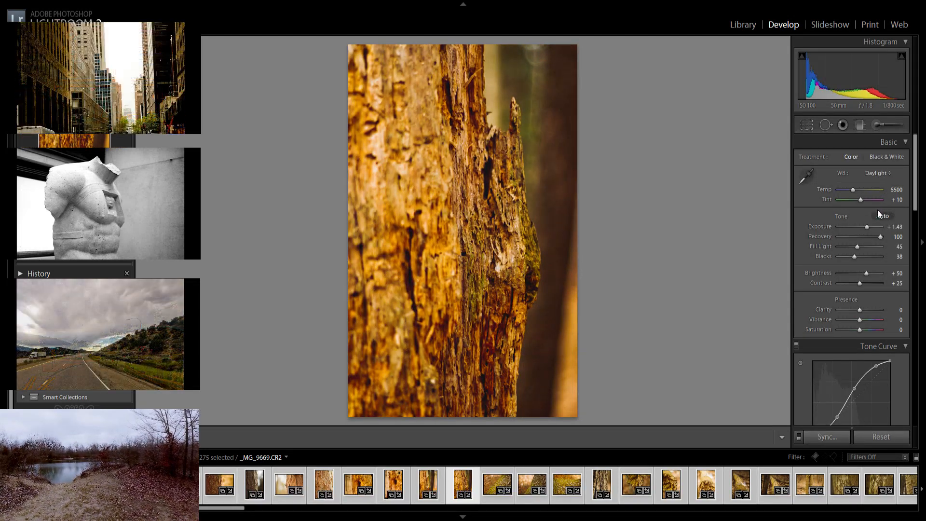
pyautogui.press('Right')
pyautogui.press('Right')
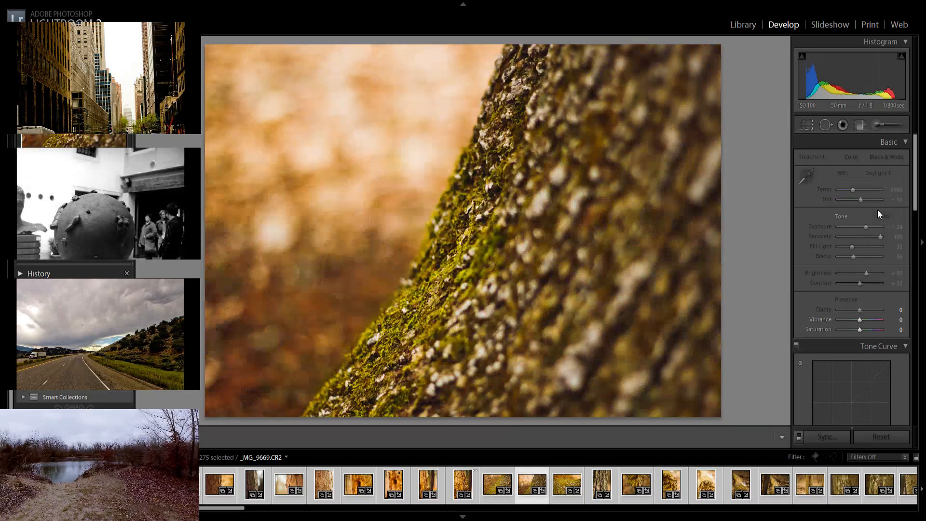
pyautogui.press('Right')
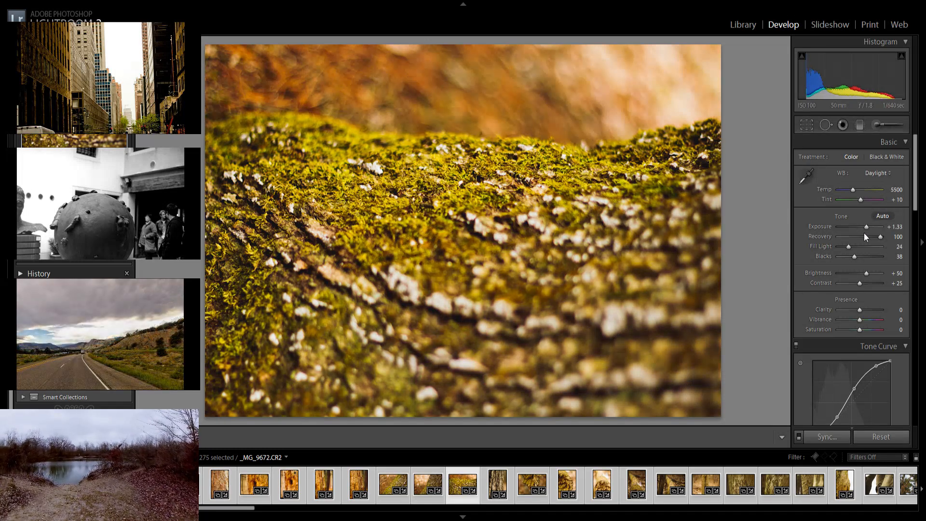
# Set Blacks to 43 and Exposure to +1.15 on the vertical bark photo _MG_9673
pyautogui.press('Right')
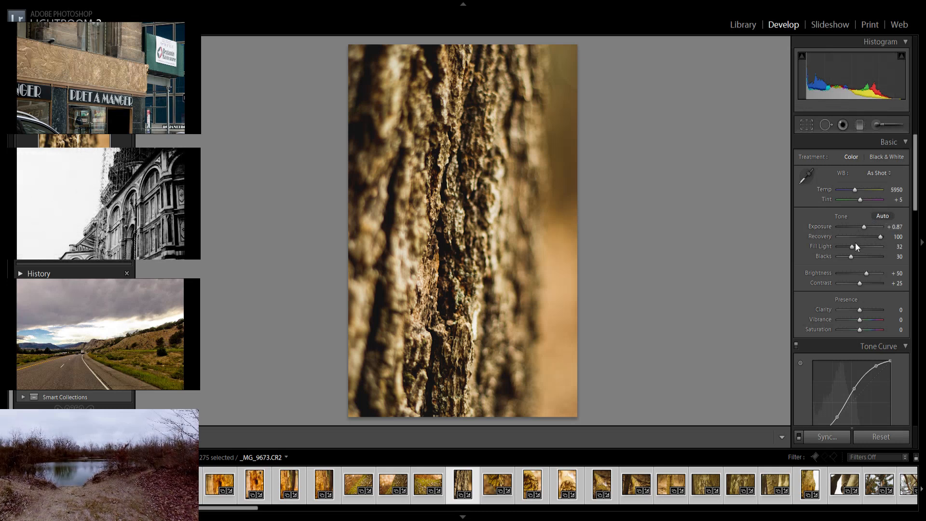
pyautogui.moveTo(858, 262); pyautogui.dragTo(859, 262)
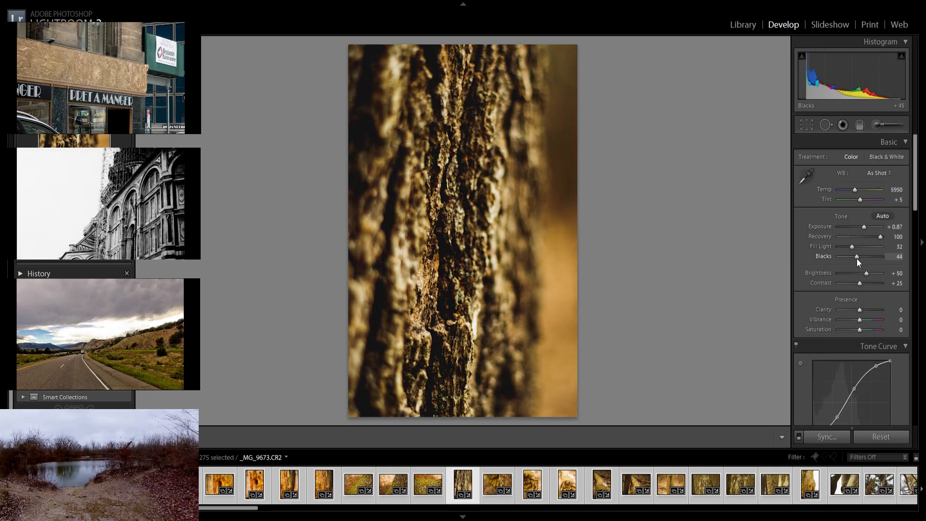
pyautogui.moveTo(864, 229); pyautogui.dragTo(866, 230)
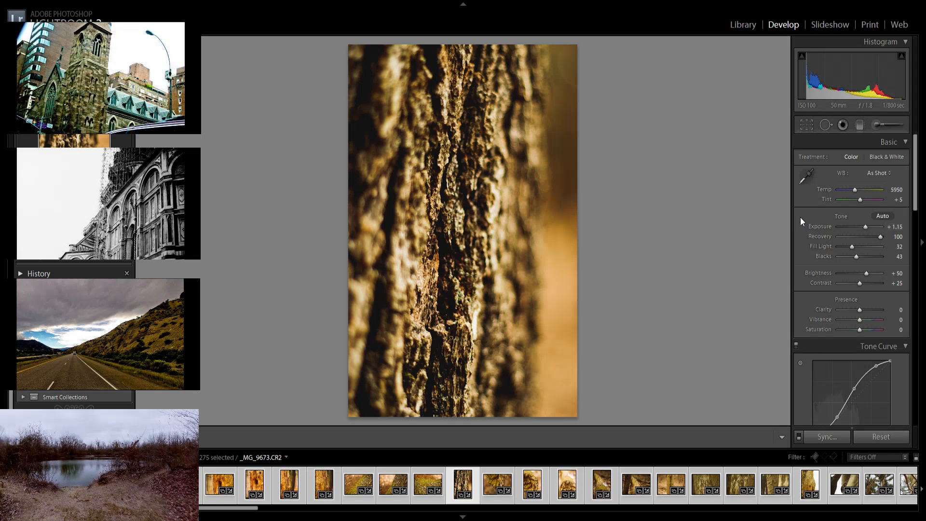
# Set Exposure to +1.52, Fill Light to 41, Blacks to 43 and white balance to Daylight on the hanging wood photo _MG_9674
pyautogui.press('Right')
pyautogui.press('Right')
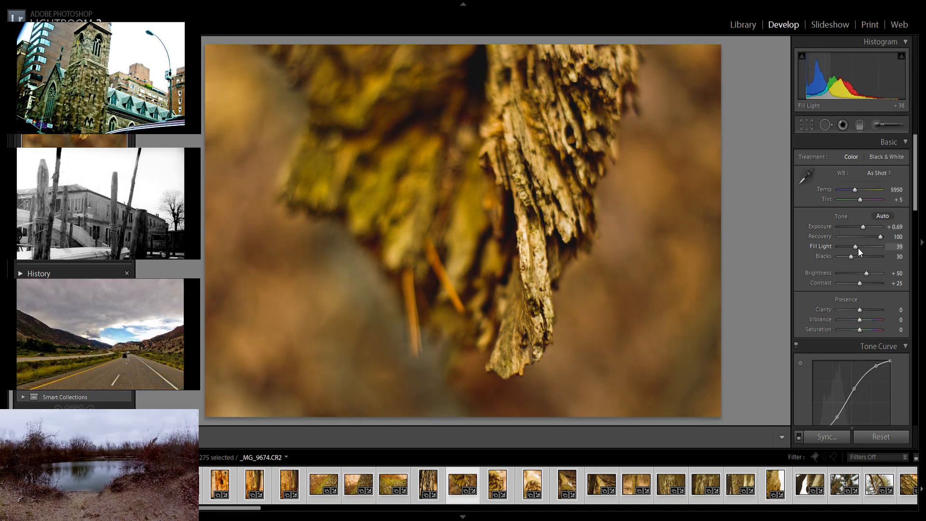
pyautogui.moveTo(858, 248); pyautogui.dragTo(870, 232)
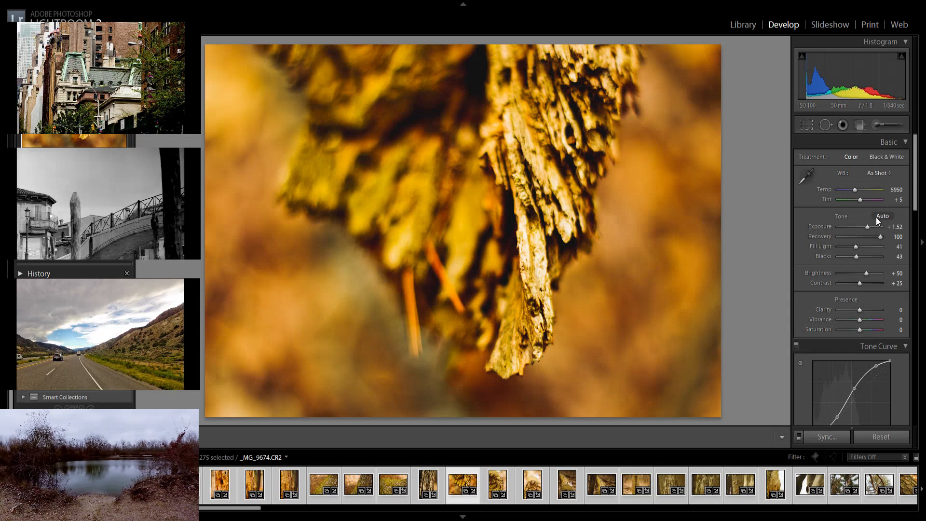
# Set Exposure to +0.60, Blacks to 31 and white balance to Daylight on the log end photo _MG_9675
pyautogui.press('Right')
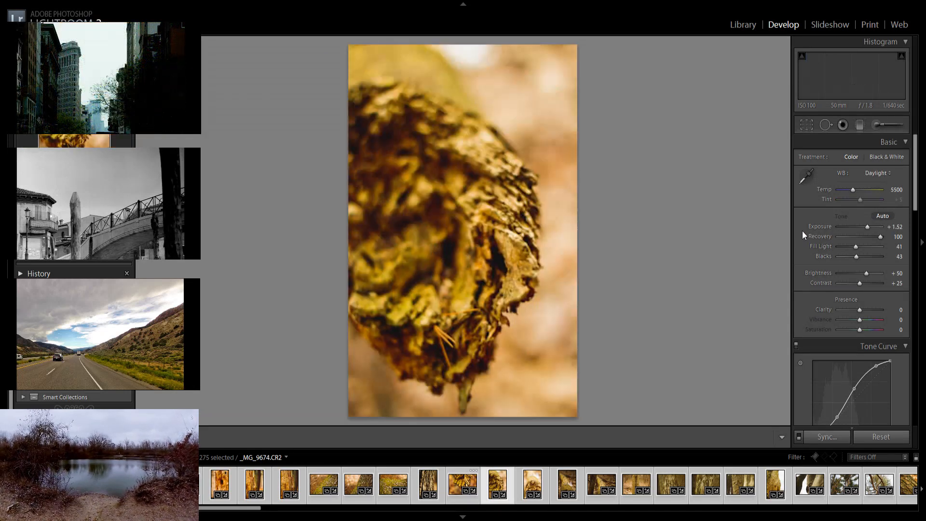
pyautogui.press('Right')
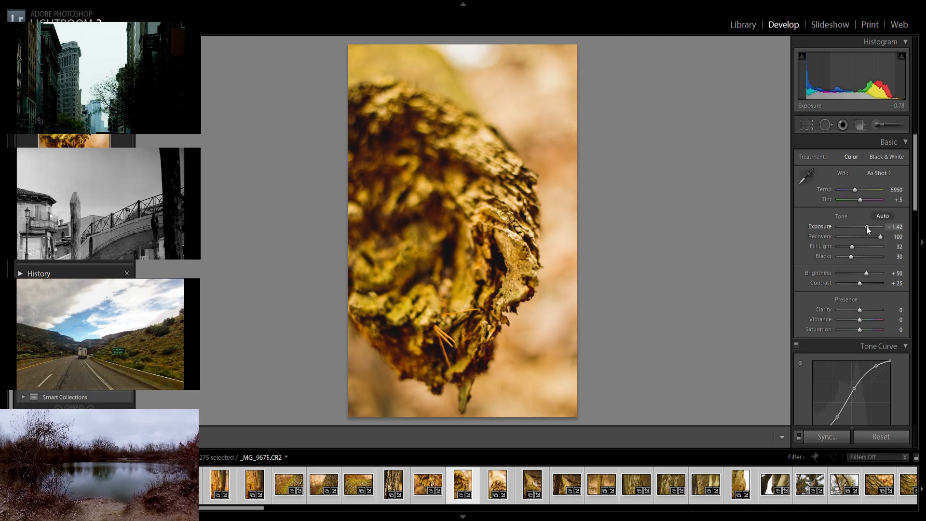
pyautogui.moveTo(864, 230); pyautogui.dragTo(866, 230)
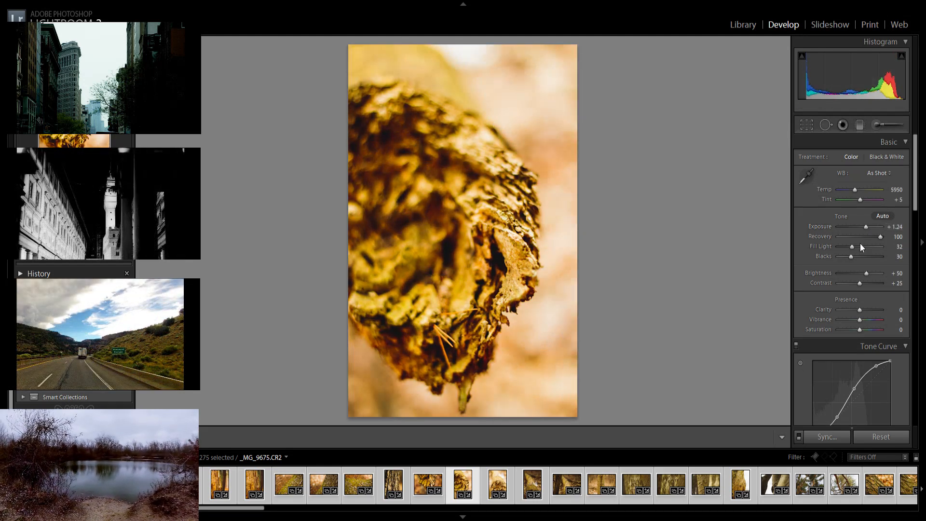
pyautogui.moveTo(852, 256); pyautogui.dragTo(864, 231)
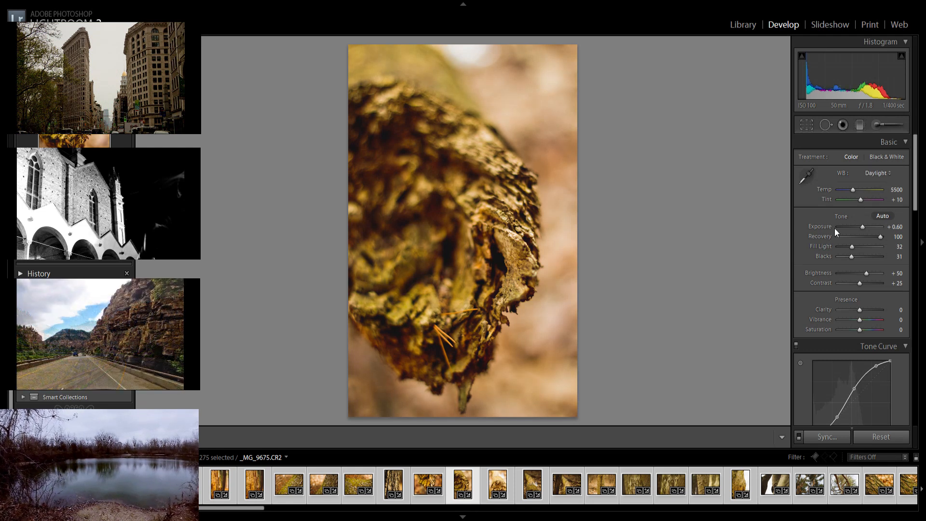
# Set Exposure to +0.23 on the log end photo _MG_9676 and to +1.06 on the fallen log photo _MG_9677
pyautogui.press('Right')
pyautogui.press('Right')
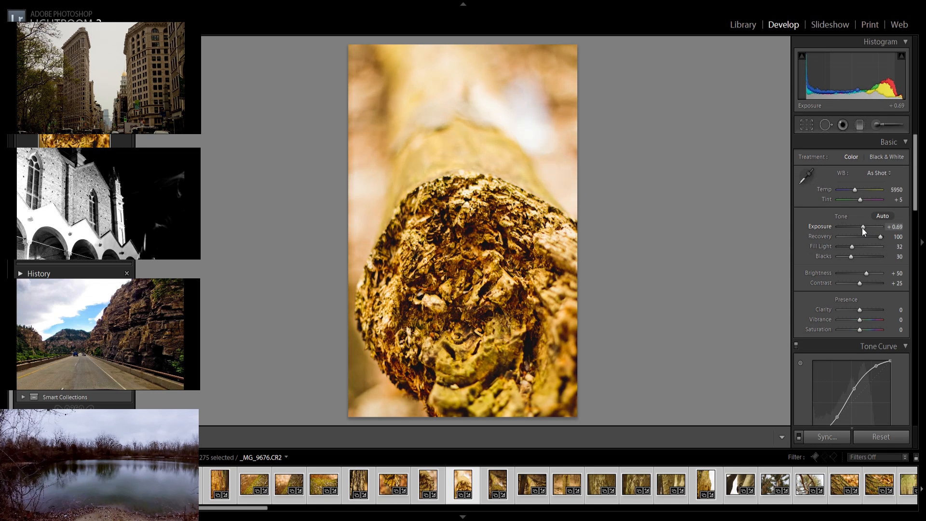
pyautogui.moveTo(864, 231); pyautogui.dragTo(861, 231)
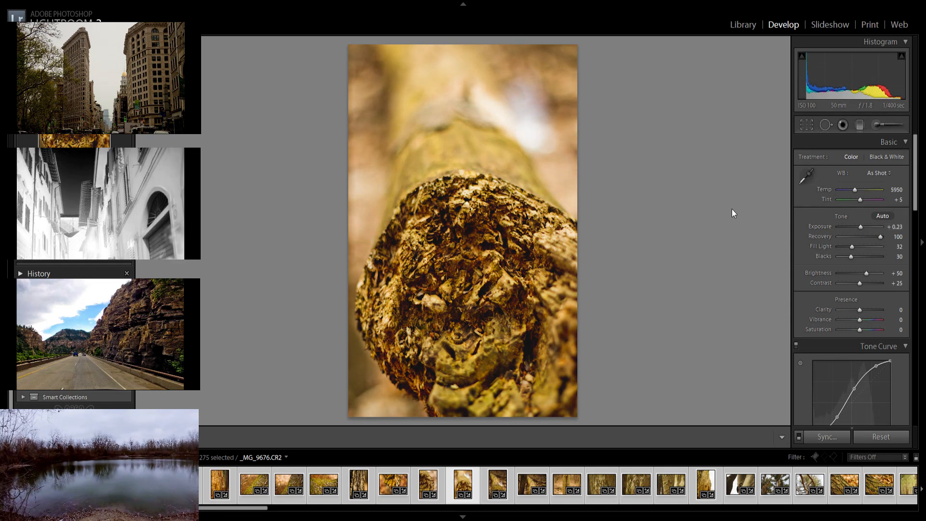
pyautogui.press('Right')
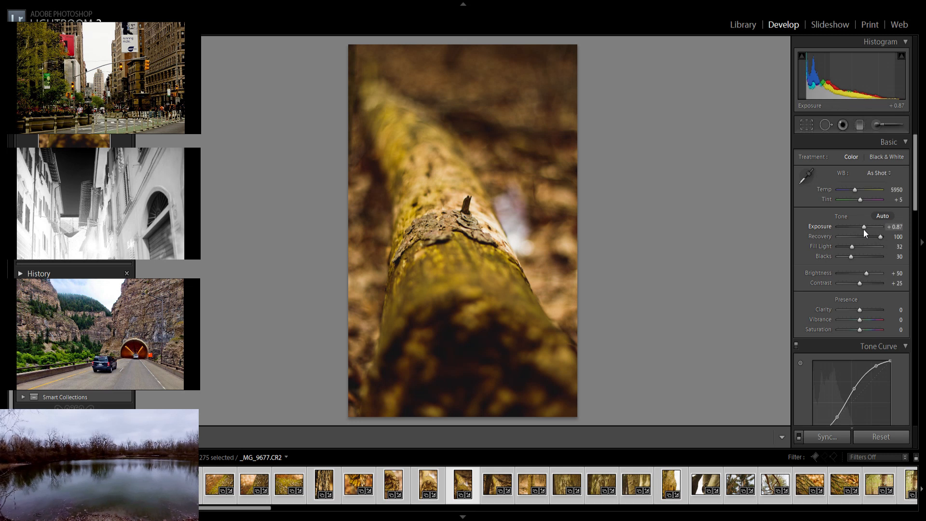
pyautogui.moveTo(865, 233); pyautogui.dragTo(864, 232)
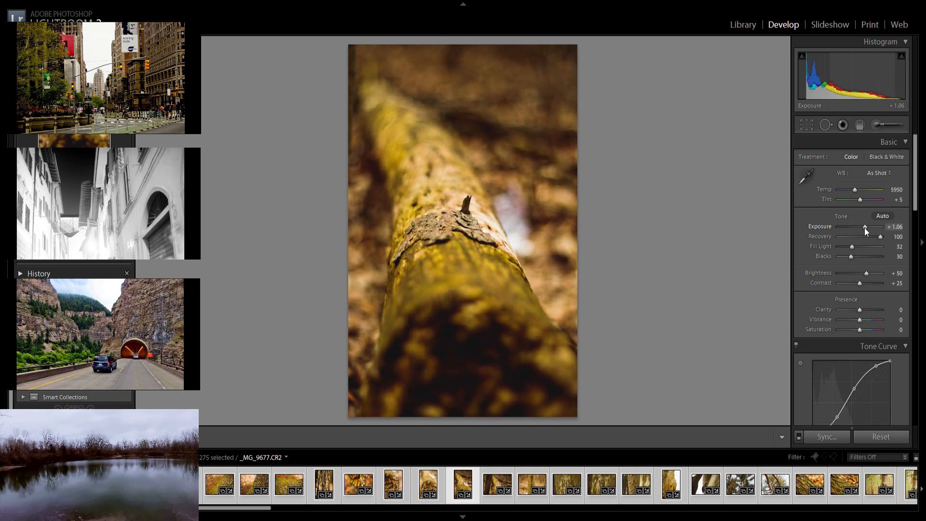
# Set Exposure to +0.78 on the fallen log photo _MG_9678 and move on to the split trunk photo _MG_9679
pyautogui.press('Right')
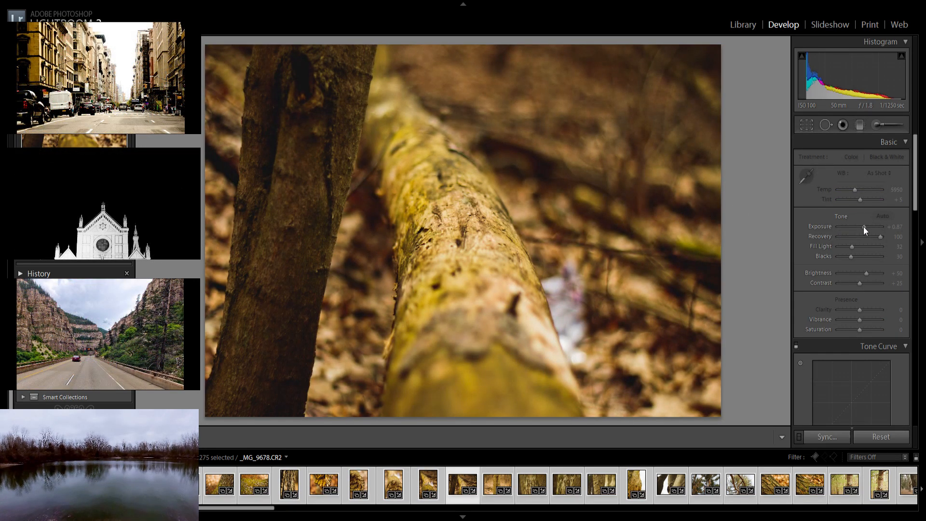
pyautogui.moveTo(865, 230); pyautogui.dragTo(863, 234)
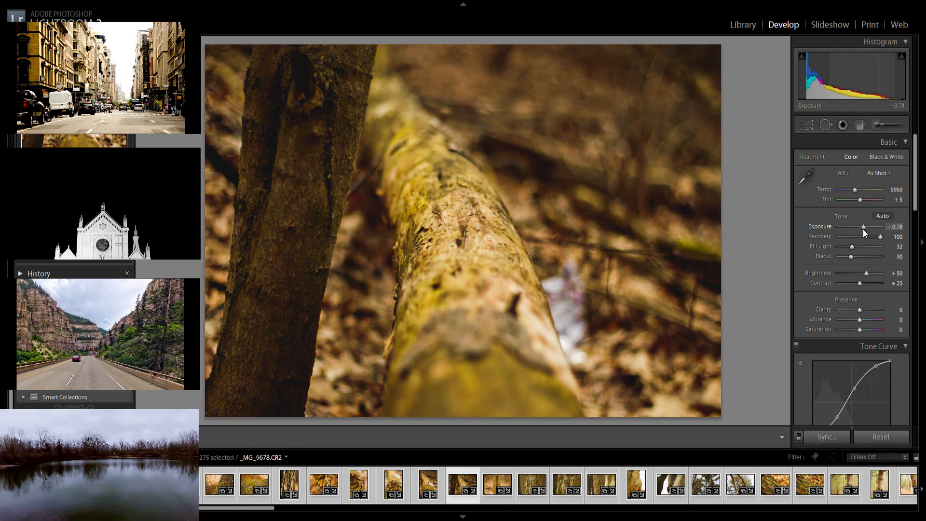
pyautogui.press('Right')
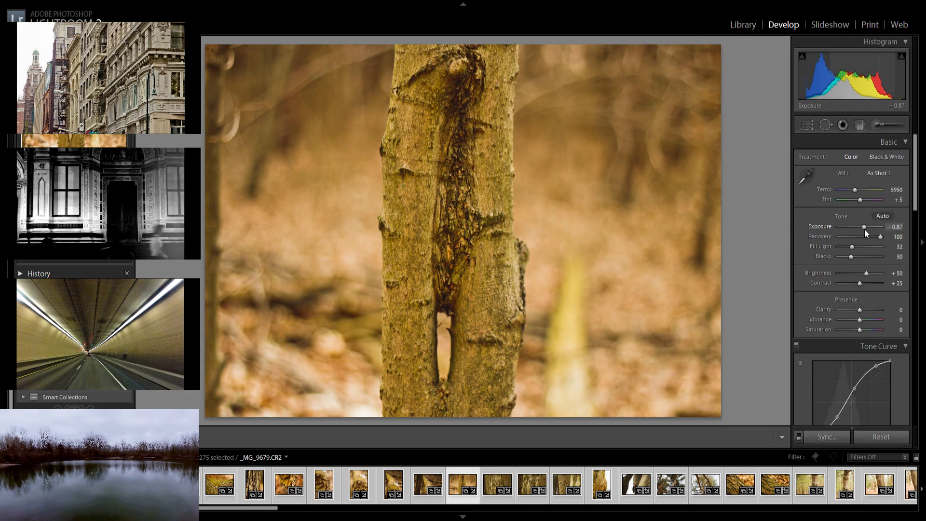
# Set Exposure to +0.41 on the split trunk photo _MG_9679 and to +1.33 on the carved bark photo _MG_9680
pyautogui.moveTo(866, 231); pyautogui.dragTo(863, 231)
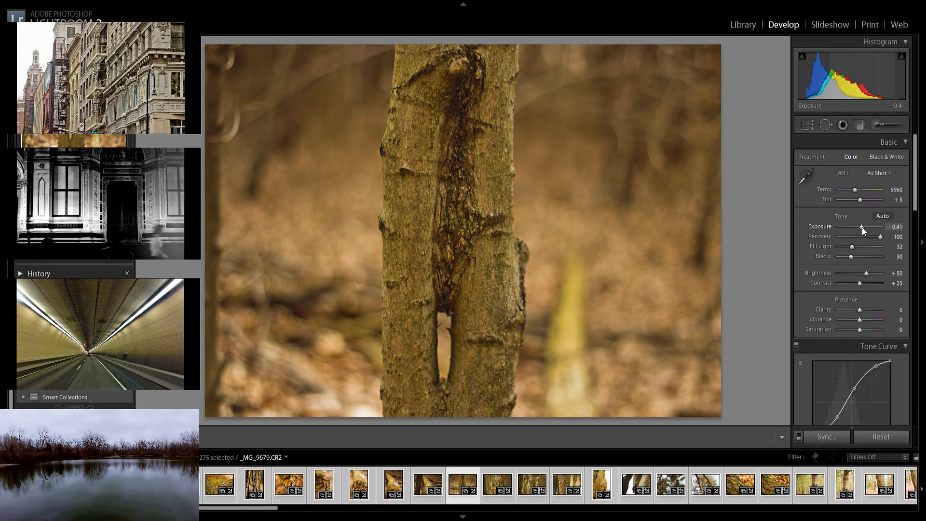
pyautogui.press('Right')
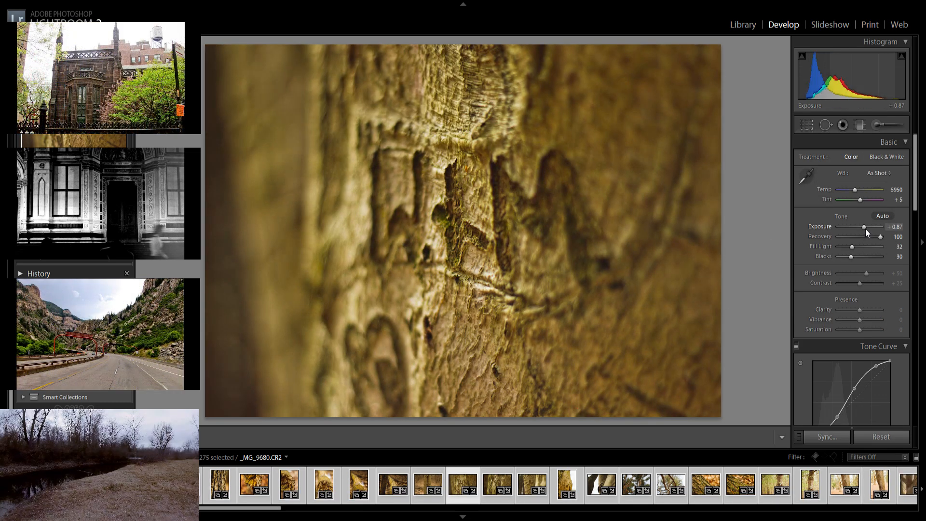
pyautogui.moveTo(868, 232); pyautogui.dragTo(869, 232)
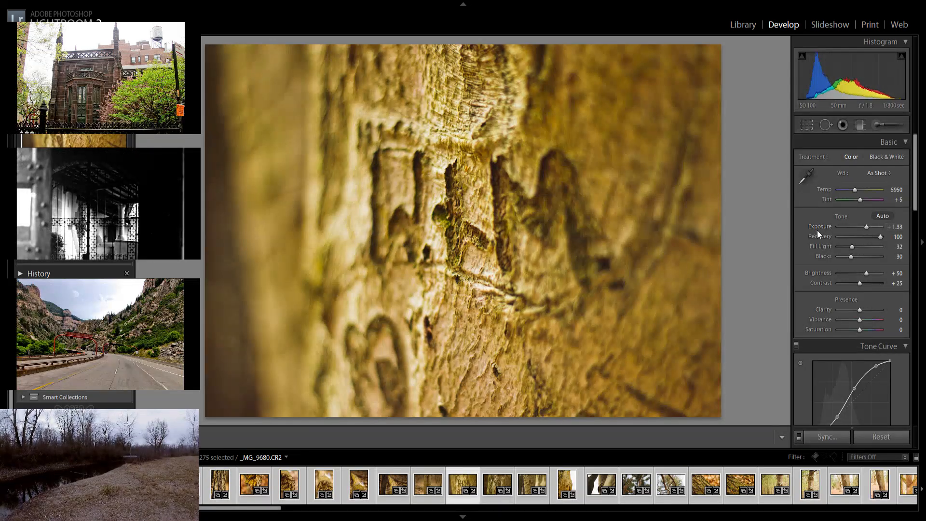
pyautogui.press('Right')
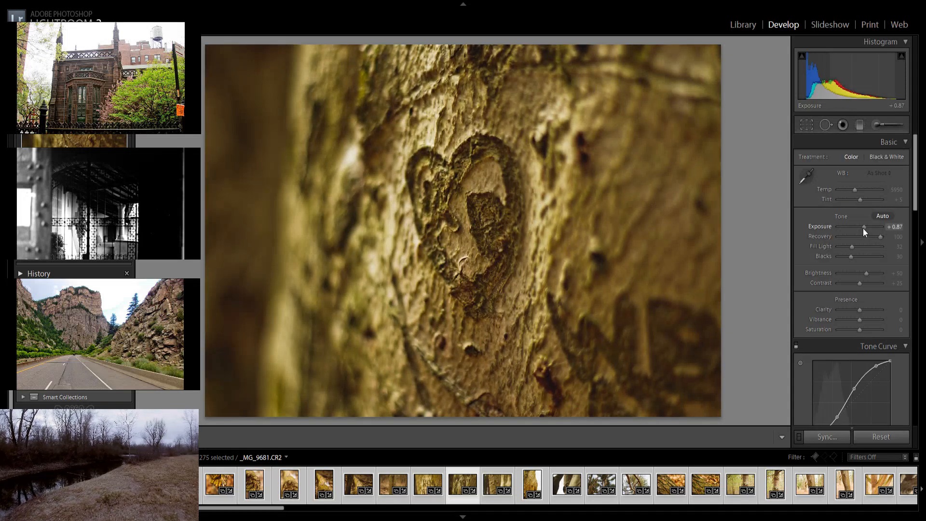
# Set Exposure to +1.70 on the carved heart photo _MG_9681 and to +0.60 on the carved trunk photo _MG_9682
pyautogui.moveTo(864, 227); pyautogui.dragTo(868, 231)
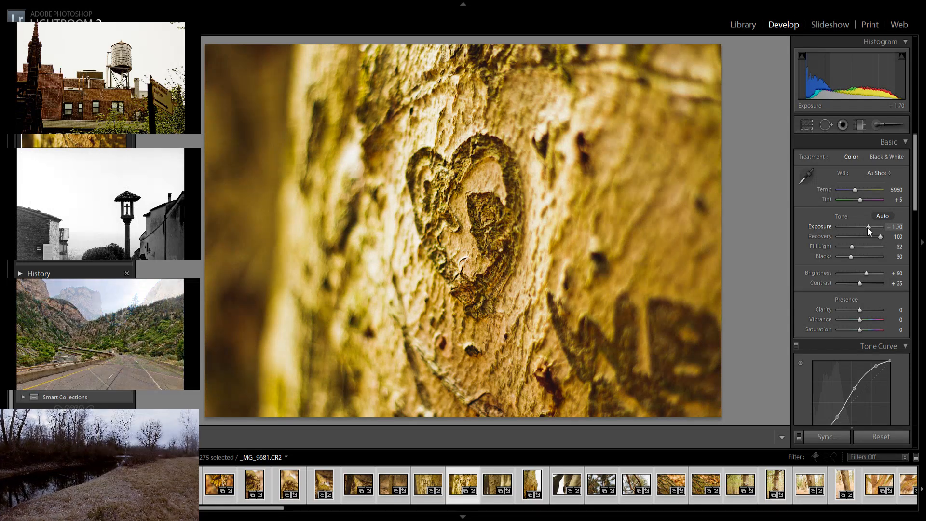
pyautogui.press('Right')
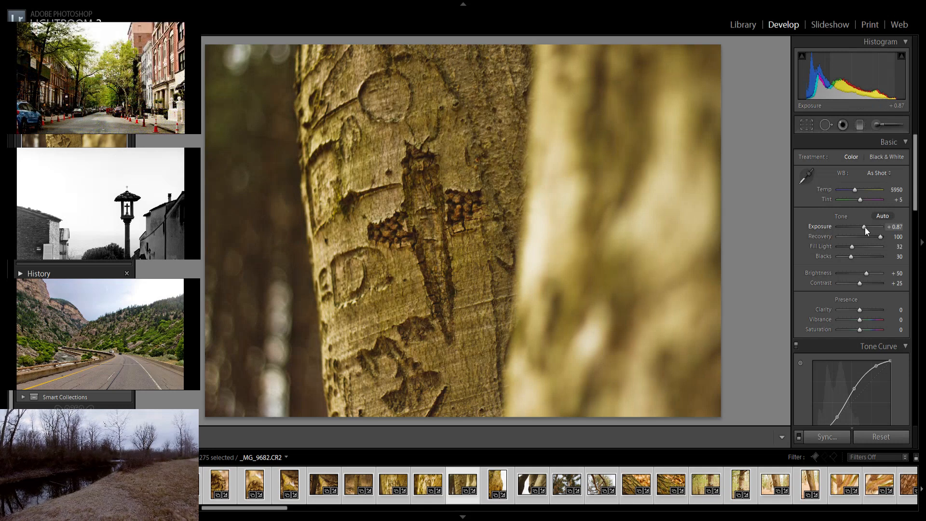
pyautogui.moveTo(865, 227); pyautogui.dragTo(864, 228)
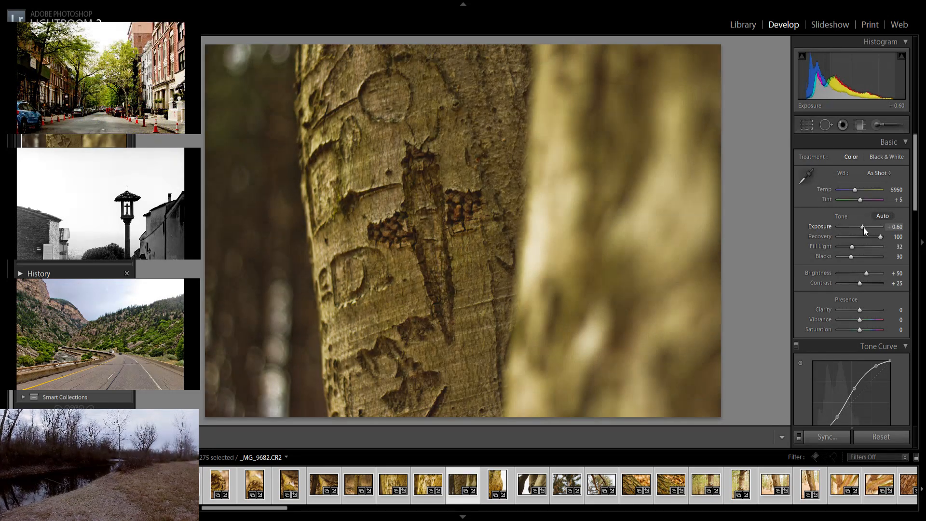
pyautogui.press('Right')
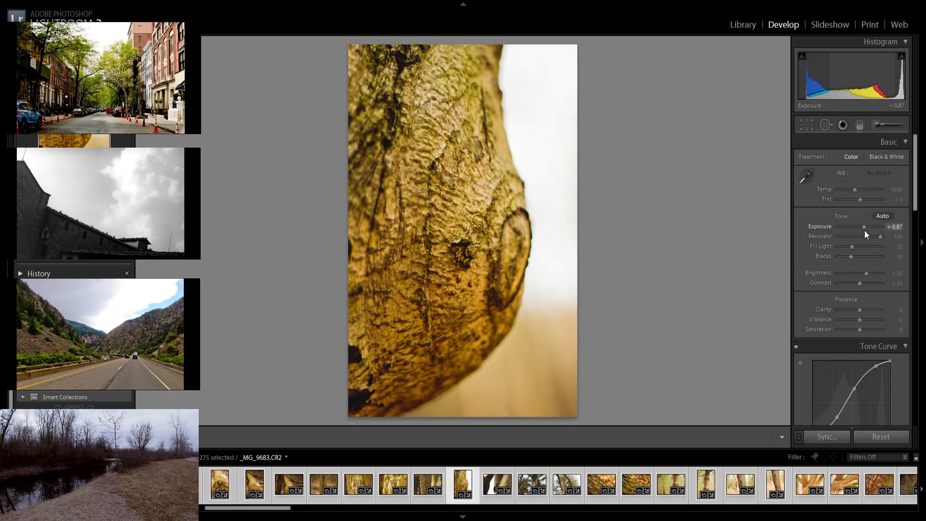
# Set Exposure to +0.23 on the bulging trunk photo _MG_9683, and Exposure to +0.41 and Fill Light to 44 on _MG_9685
pyautogui.moveTo(864, 231); pyautogui.dragTo(862, 231)
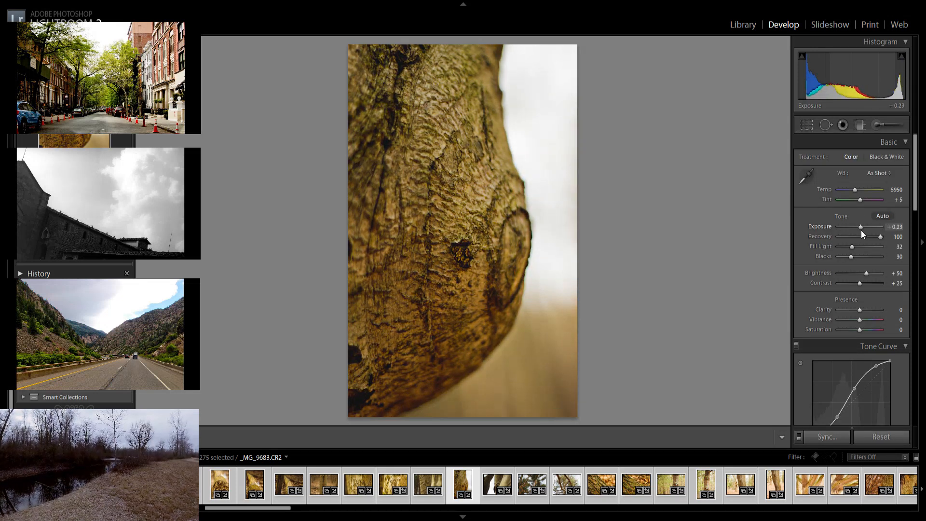
pyautogui.press('Right')
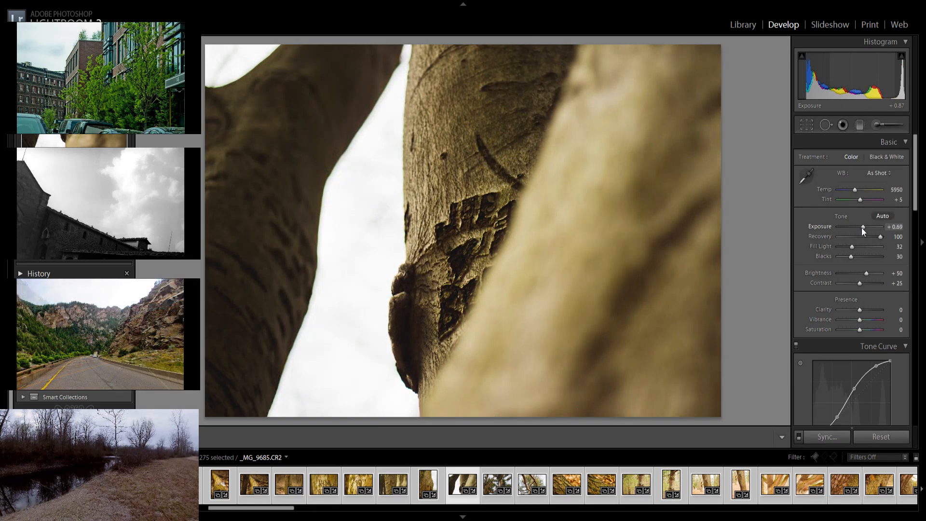
pyautogui.moveTo(864, 231)
pyautogui.mouseDown()
pyautogui.moveTo(857, 248)
pyautogui.moveTo(863, 230)
pyautogui.mouseUp()
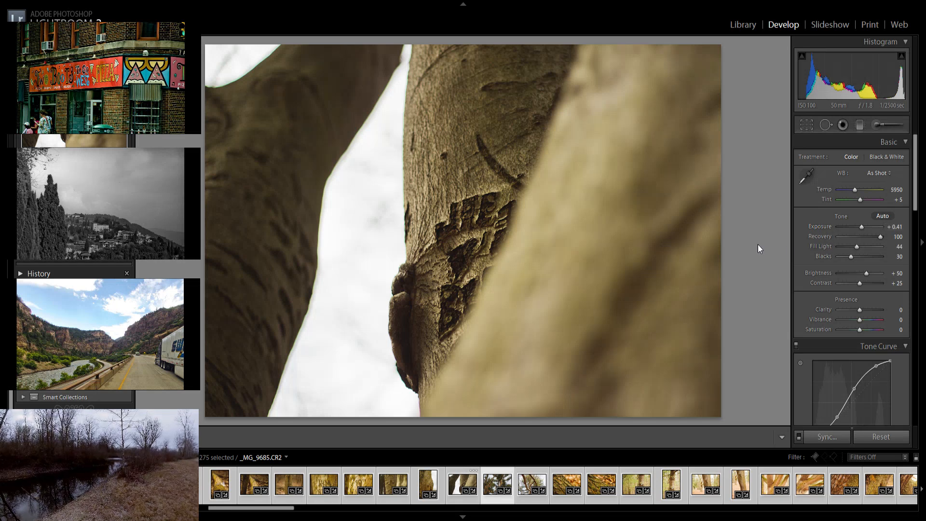
pyautogui.press('Right')
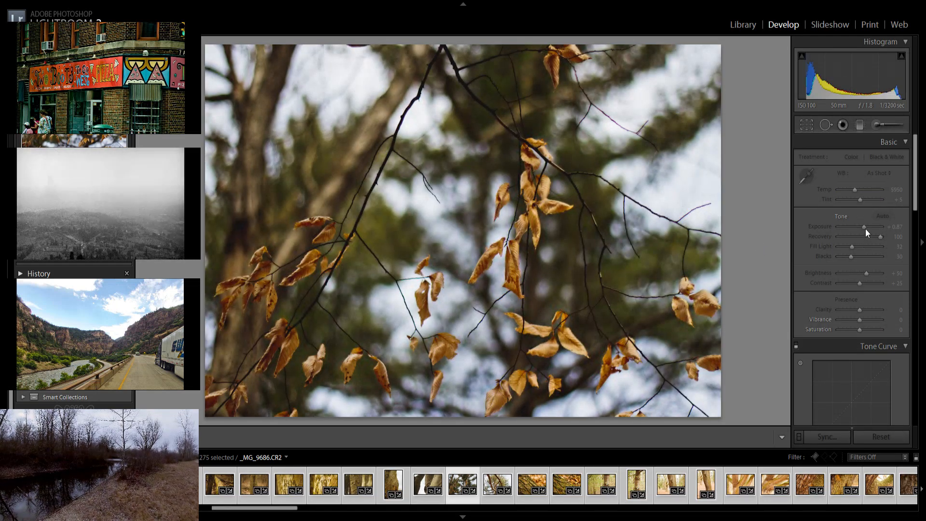
# Set Exposure to +0.97 on the dry leaves photo _MG_9686 and the bare branches photo _MG_9687, and raise Blacks slightly on the latter
pyautogui.moveTo(865, 228); pyautogui.dragTo(867, 233)
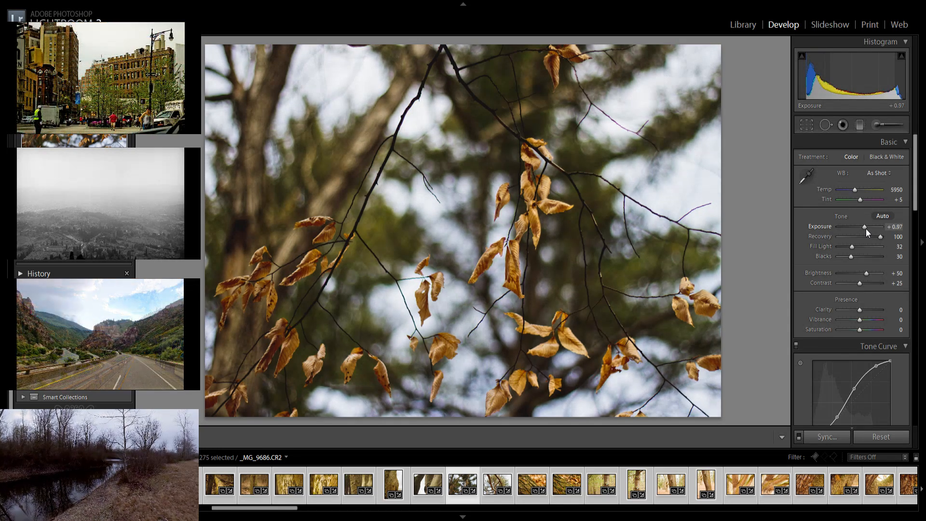
pyautogui.press('Right')
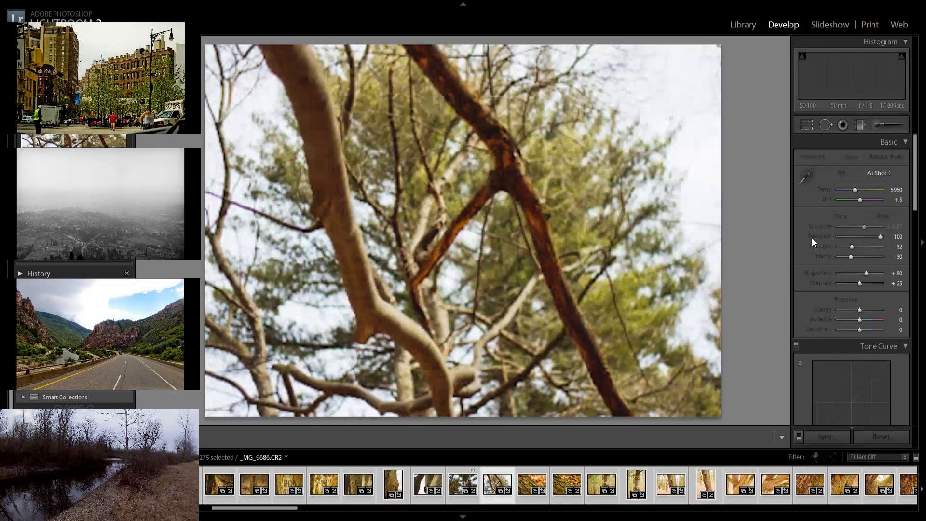
pyautogui.press('Right')
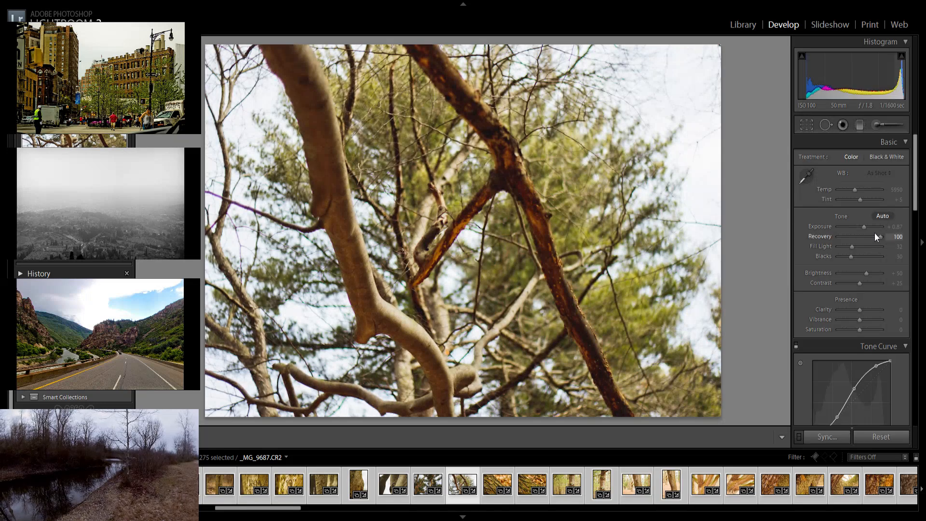
pyautogui.moveTo(865, 233)
pyautogui.mouseDown()
pyautogui.moveTo(874, 229)
pyautogui.moveTo(866, 228)
pyautogui.mouseUp()
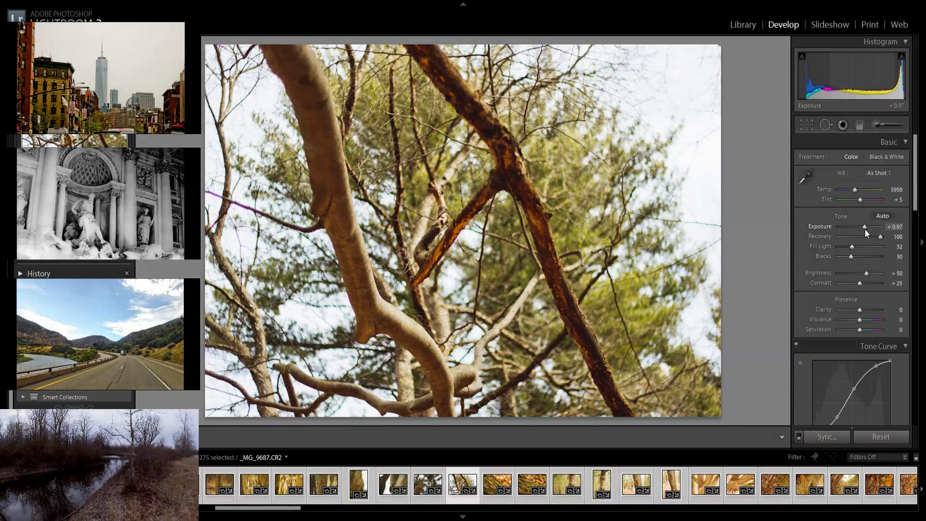
pyautogui.moveTo(851, 259); pyautogui.dragTo(853, 259)
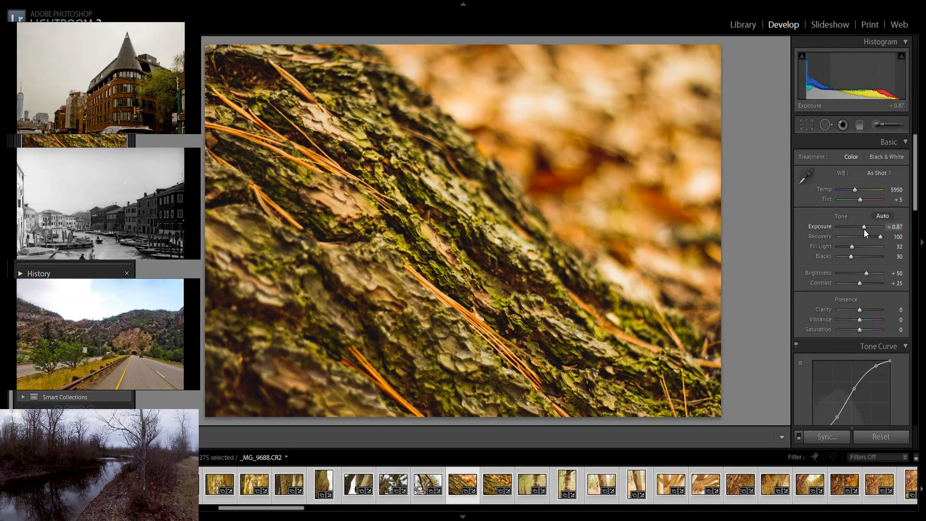
# Set Exposure to +0.60 on the mossy bark photo _MG_9688 and to +0.51 on the mossy bark photo _MG_9689
pyautogui.moveTo(864, 231); pyautogui.dragTo(864, 233)
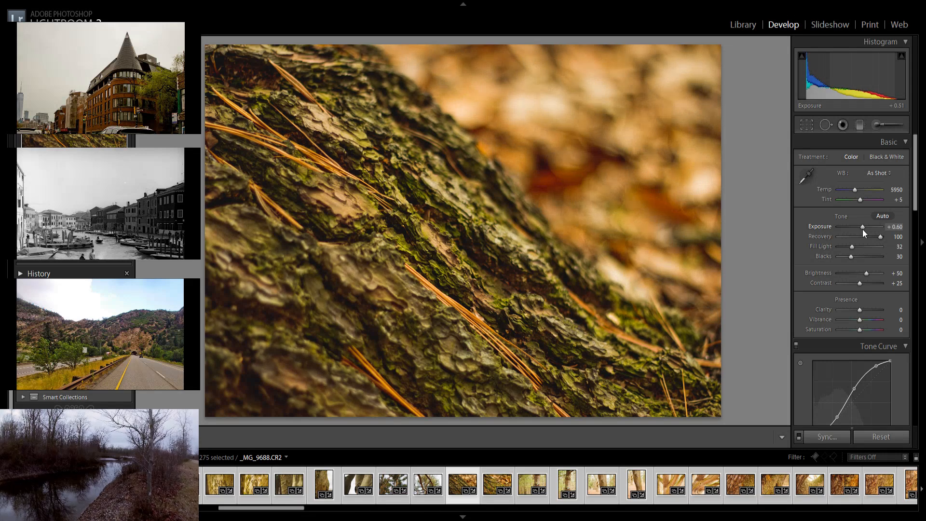
pyautogui.press('Right')
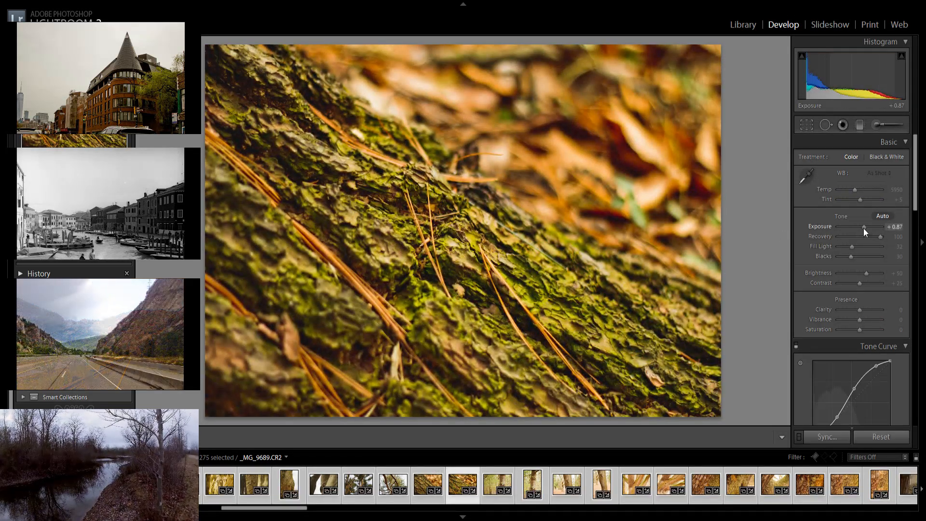
pyautogui.moveTo(864, 230); pyautogui.dragTo(863, 231)
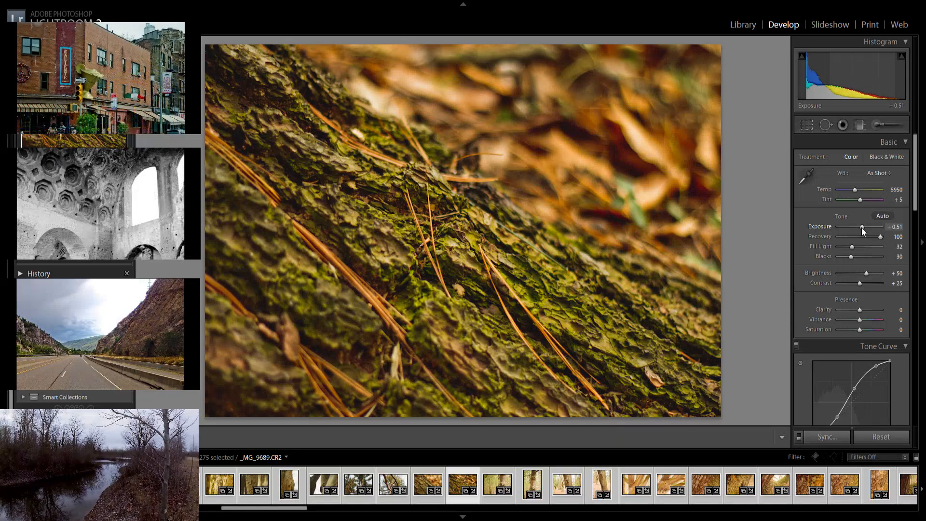
pyautogui.press('Right')
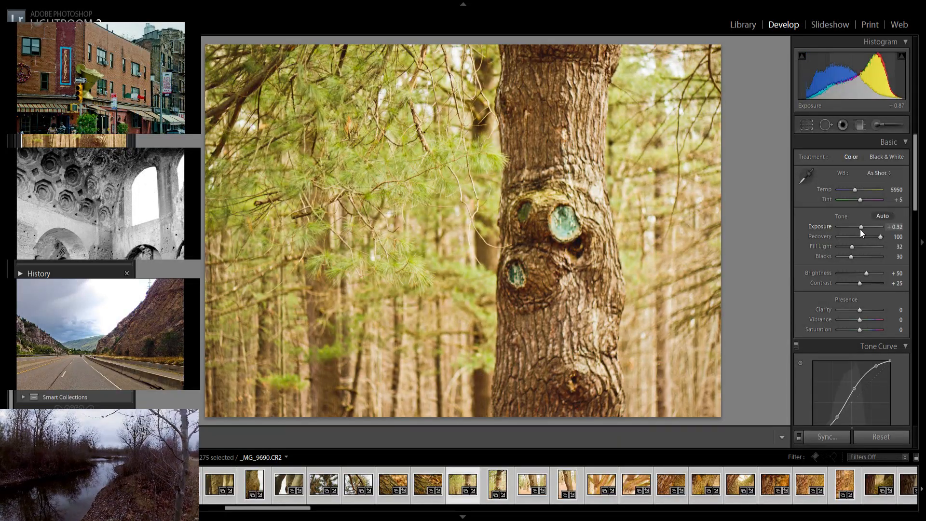
# Set Exposure to +0.14 and Blacks to 46 on both knotted pine trunk photos, _MG_9690 and _MG_9691
pyautogui.moveTo(862, 233); pyautogui.dragTo(858, 257)
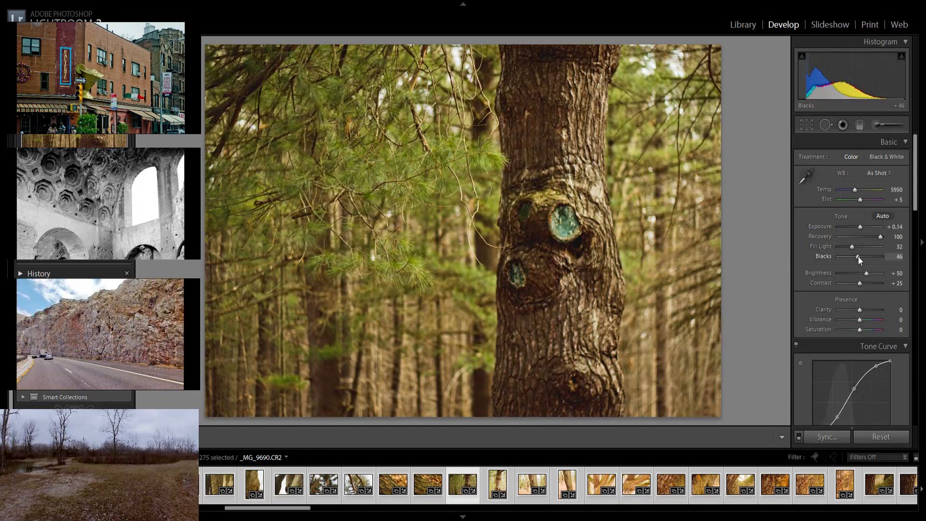
pyautogui.press('Right')
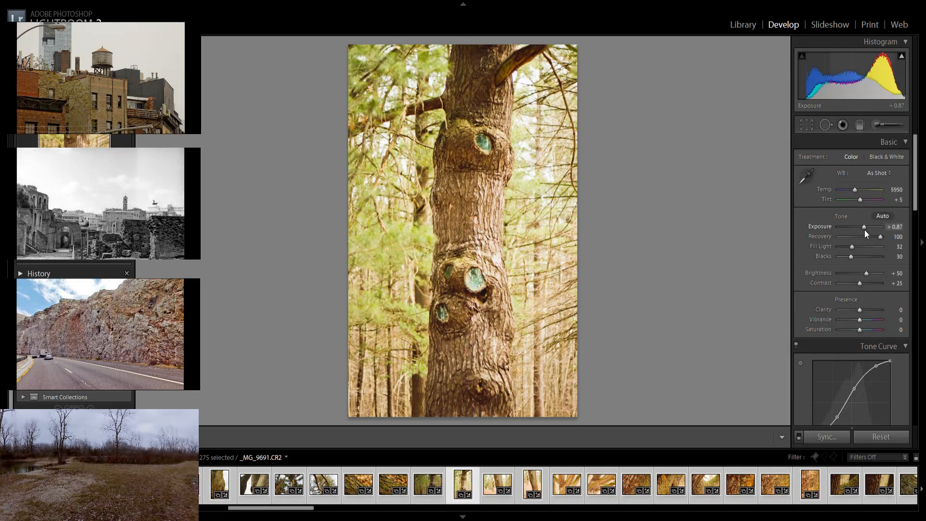
pyautogui.moveTo(863, 233); pyautogui.dragTo(858, 257)
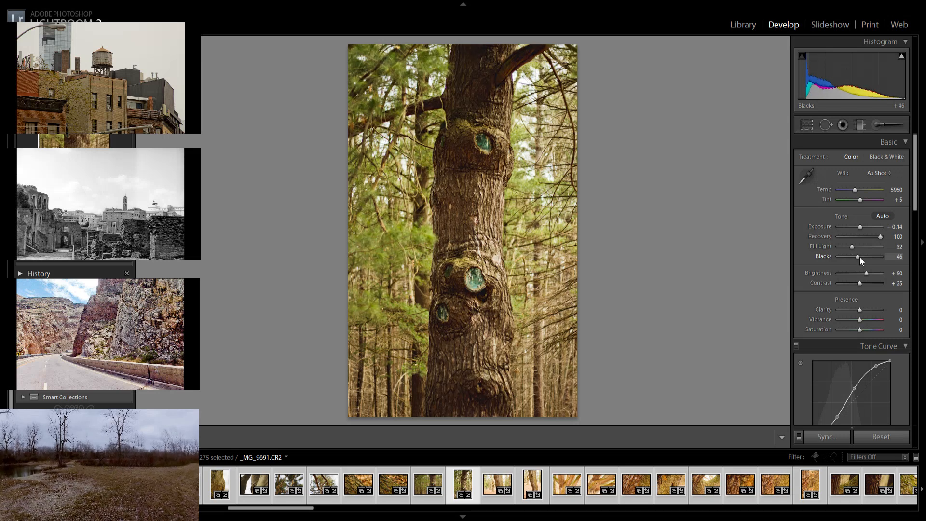
pyautogui.press('Right')
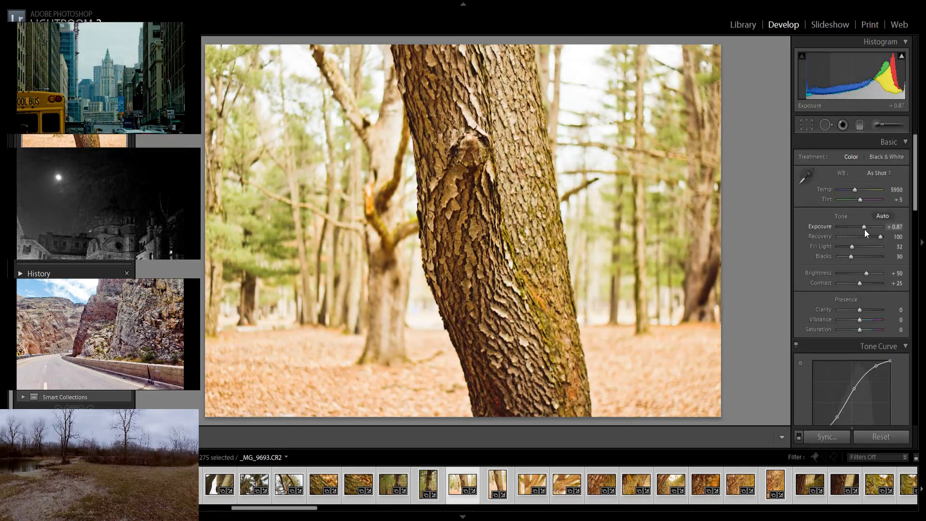
# Lower Exposure and raise Blacks on the leaning trunk photo _MG_9693, and set Exposure to +0.69 and Blacks to 44 on _MG_9694
pyautogui.moveTo(867, 232); pyautogui.dragTo(853, 257)
pyautogui.press('Right')
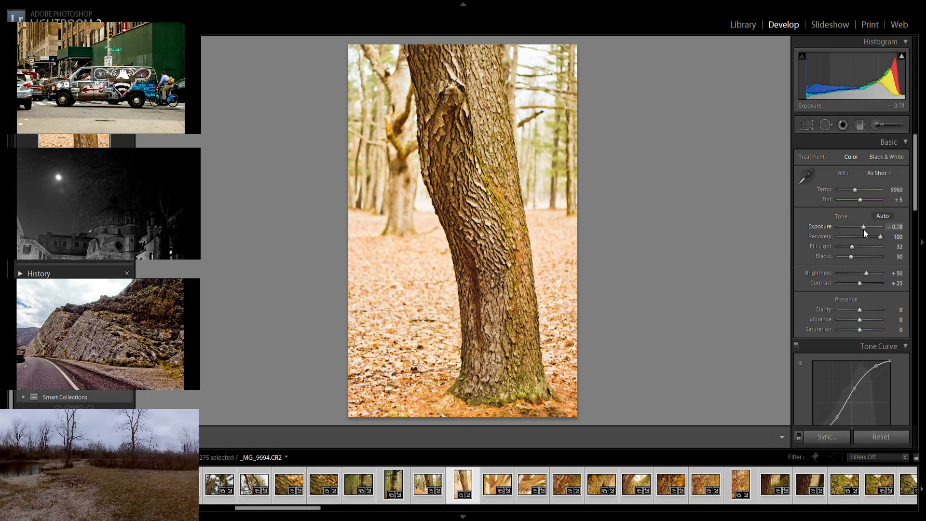
pyautogui.moveTo(865, 233); pyautogui.dragTo(862, 244)
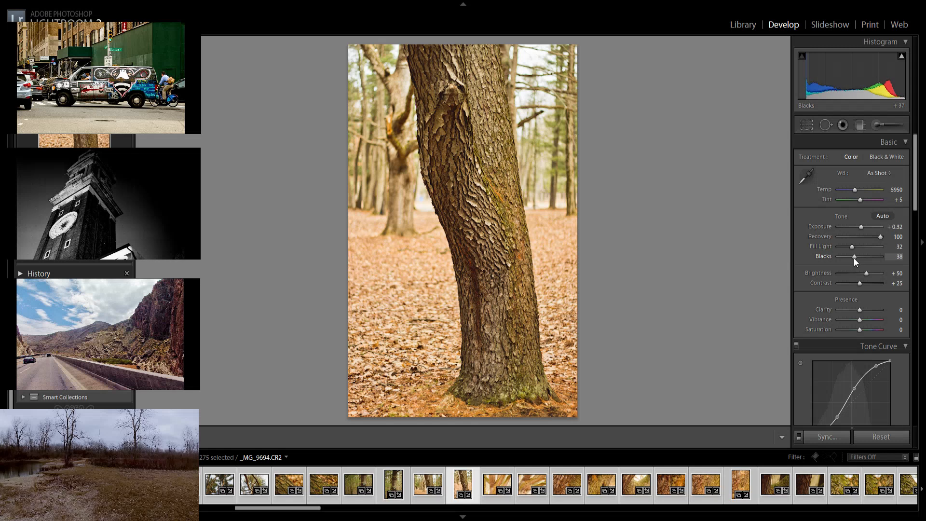
pyautogui.moveTo(853, 257); pyautogui.dragTo(864, 233)
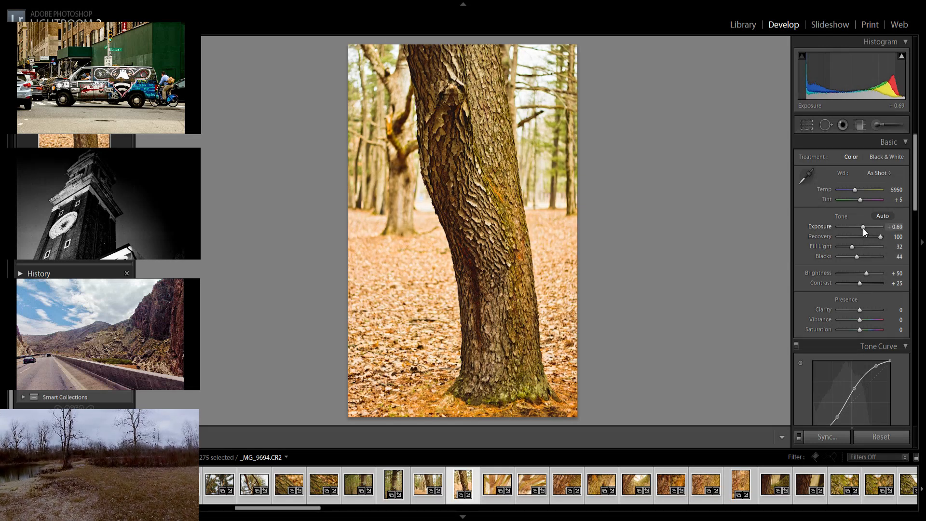
pyautogui.press('Right')
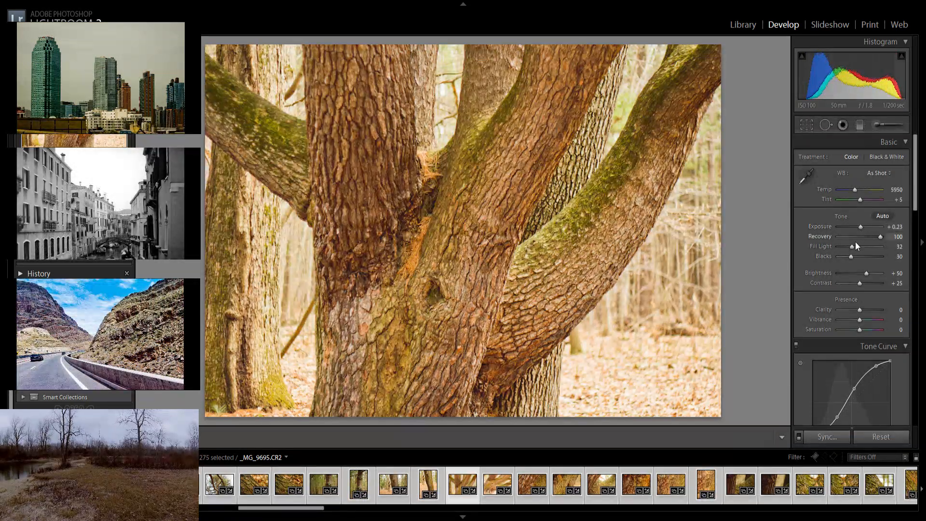
# Set Exposure to +0.23 and Blacks to 39 on the forked trunk photo _MG_9695, and to -0.05 and 45 on the thick branches photo _MG_9697
pyautogui.moveTo(852, 258); pyautogui.dragTo(854, 259)
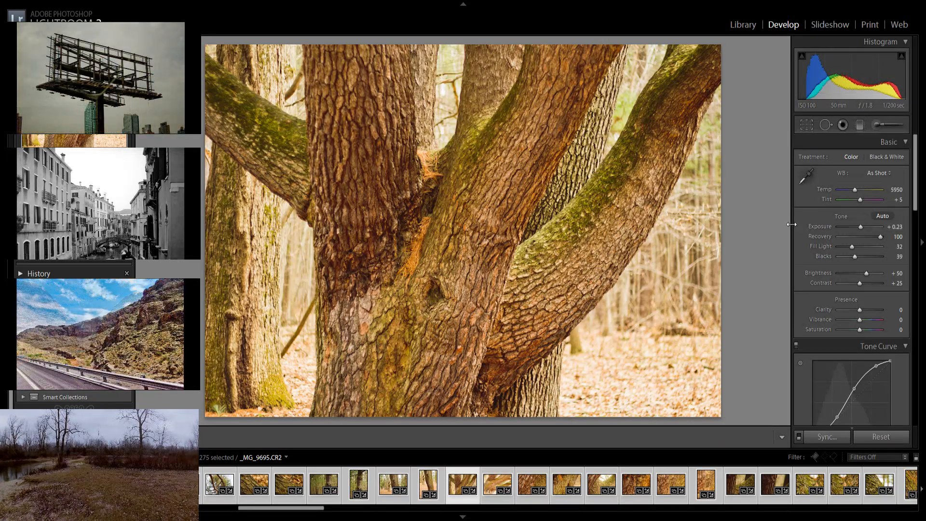
pyautogui.press('Right')
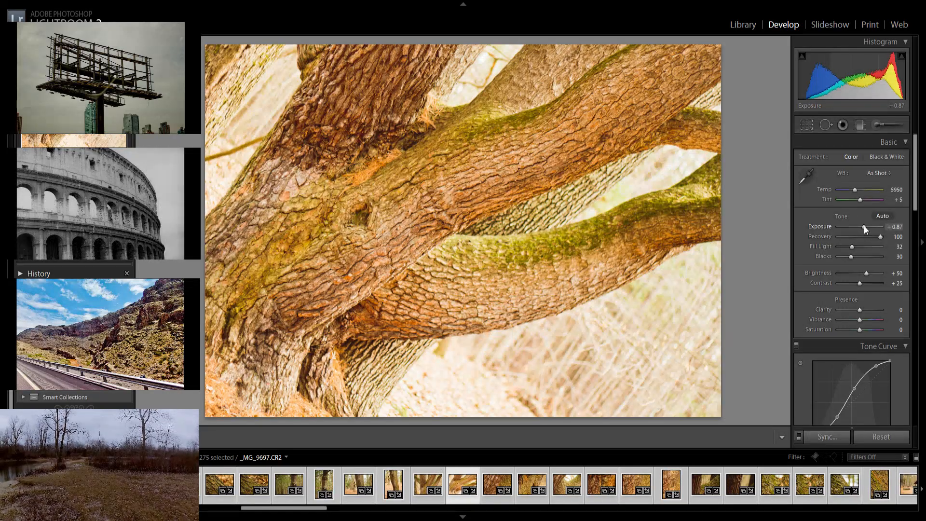
pyautogui.moveTo(864, 227)
pyautogui.mouseDown()
pyautogui.moveTo(854, 261)
pyautogui.moveTo(860, 235)
pyautogui.mouseUp()
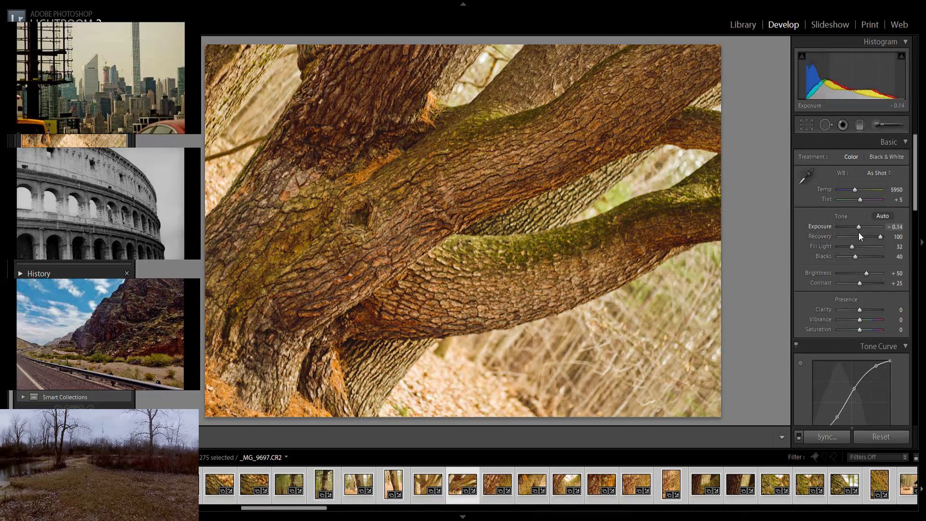
pyautogui.moveTo(857, 261); pyautogui.dragTo(860, 261)
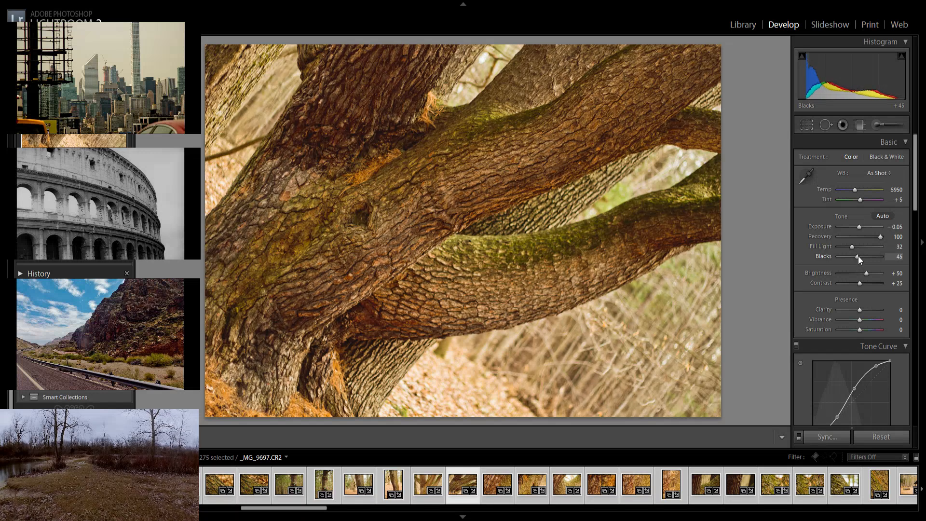
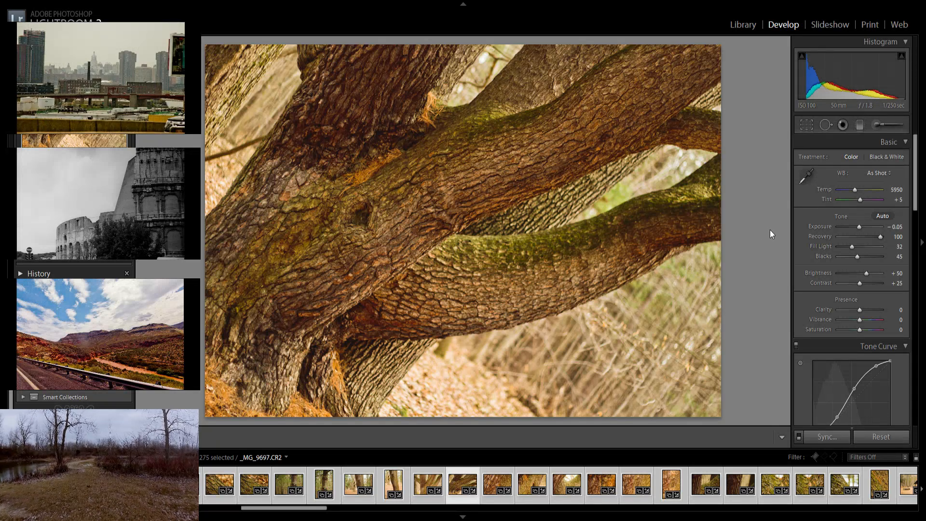
pyautogui.press('Right')
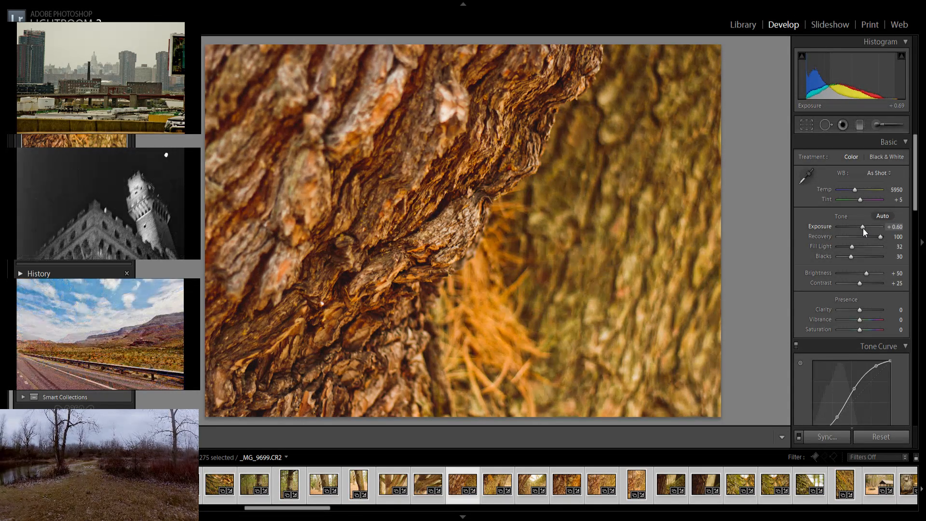
# Set Exposure to +0.78 and Blacks to 36 on bark photo _MG_9699, and Exposure +0.69, Blacks 39 and Daylight white balance on _MG_9700
pyautogui.moveTo(851, 257); pyautogui.dragTo(856, 260)
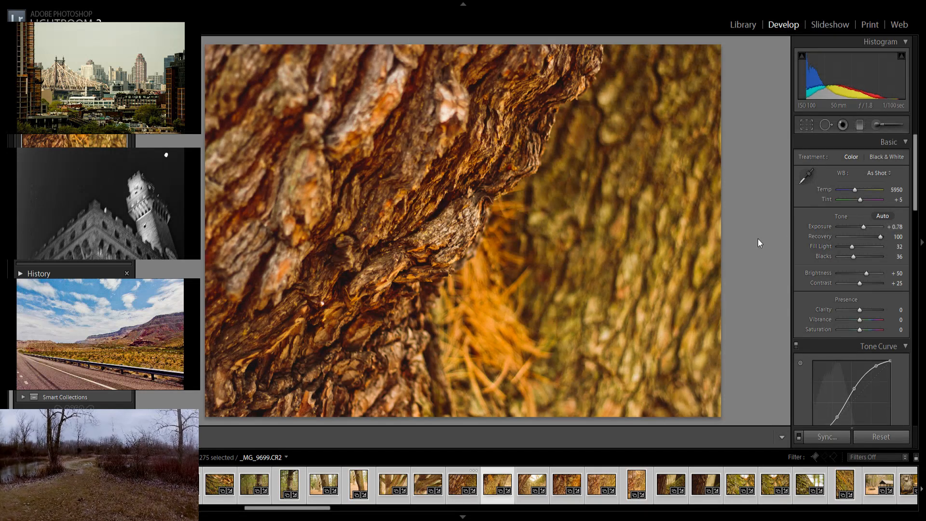
pyautogui.press('Right')
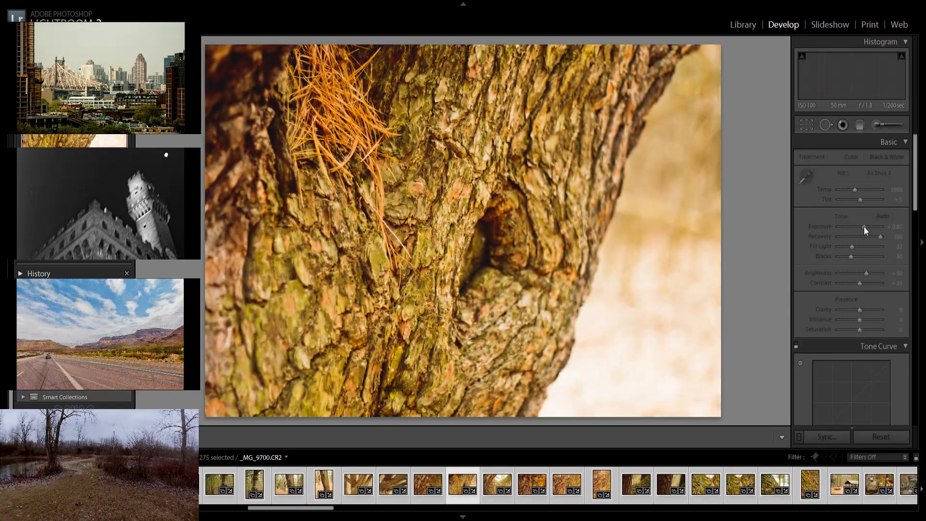
pyautogui.moveTo(864, 230); pyautogui.dragTo(857, 260)
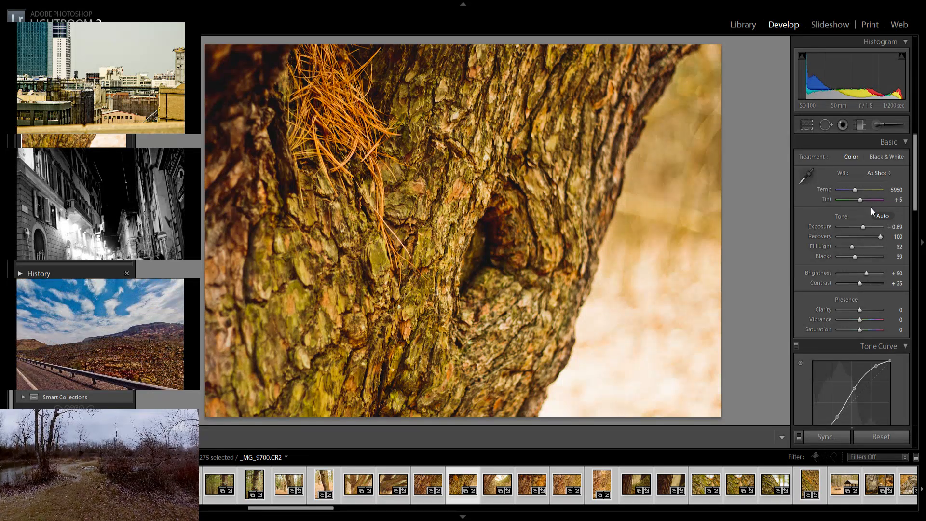
pyautogui.press('Right')
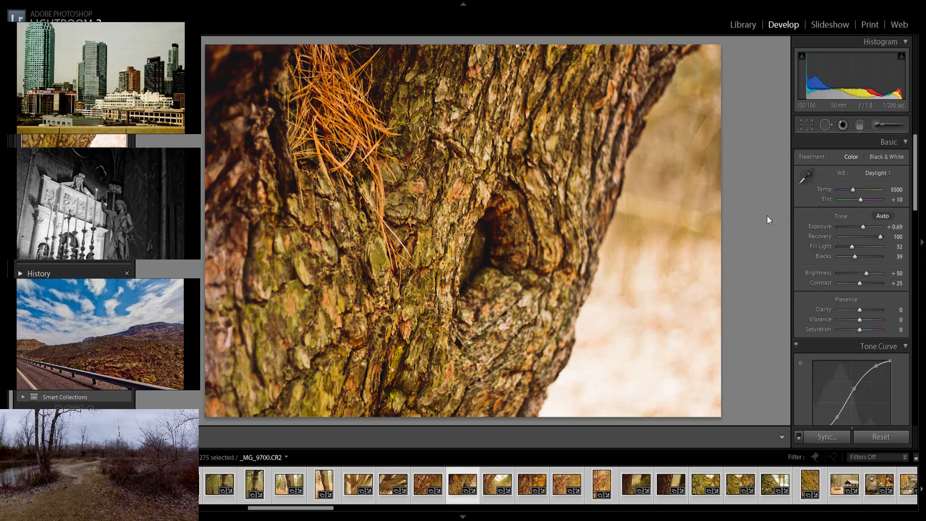
# Set Exposure to +0.78 and Blacks to 39 on the forked trunk photo _MG_9701, and to +1.61 and 25 on the pine needles photo _MG_9702
pyautogui.press('Right')
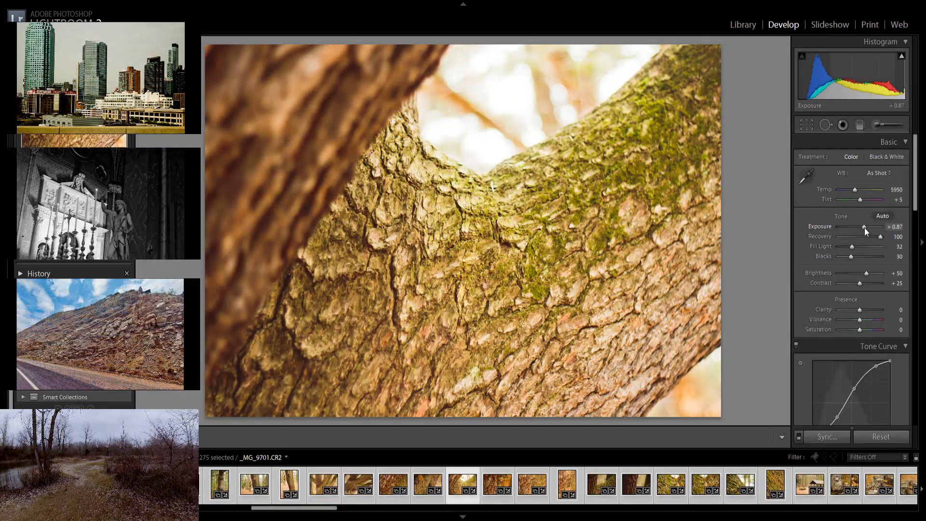
pyautogui.moveTo(865, 231)
pyautogui.mouseDown()
pyautogui.moveTo(852, 259)
pyautogui.moveTo(864, 232)
pyautogui.mouseUp()
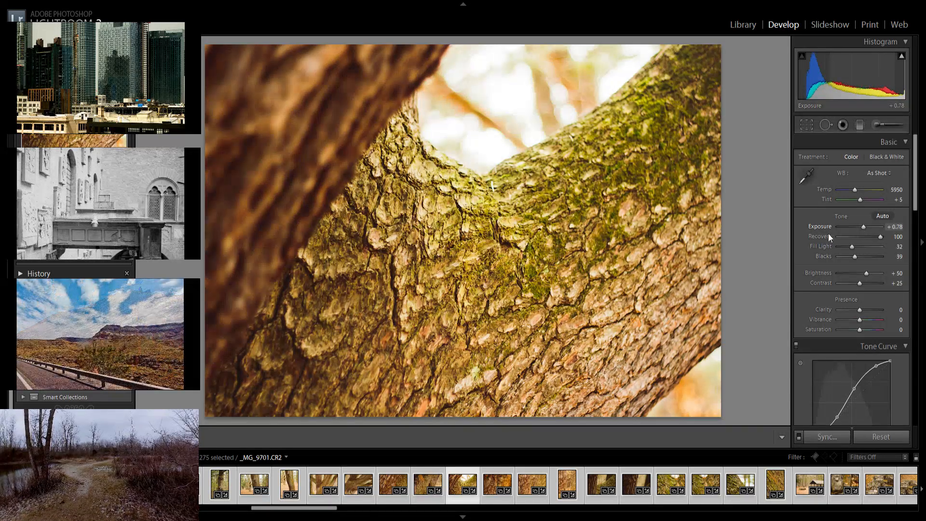
pyautogui.press('Right')
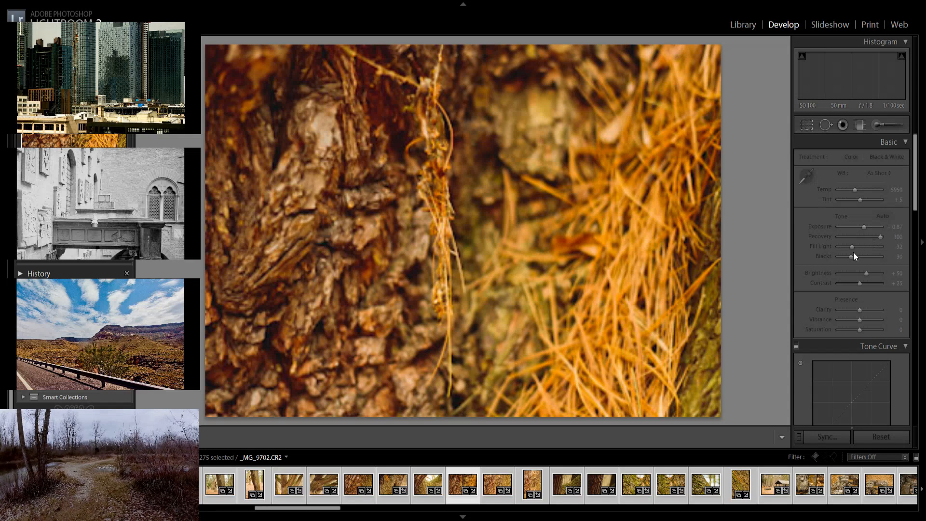
pyautogui.moveTo(853, 256); pyautogui.dragTo(859, 258)
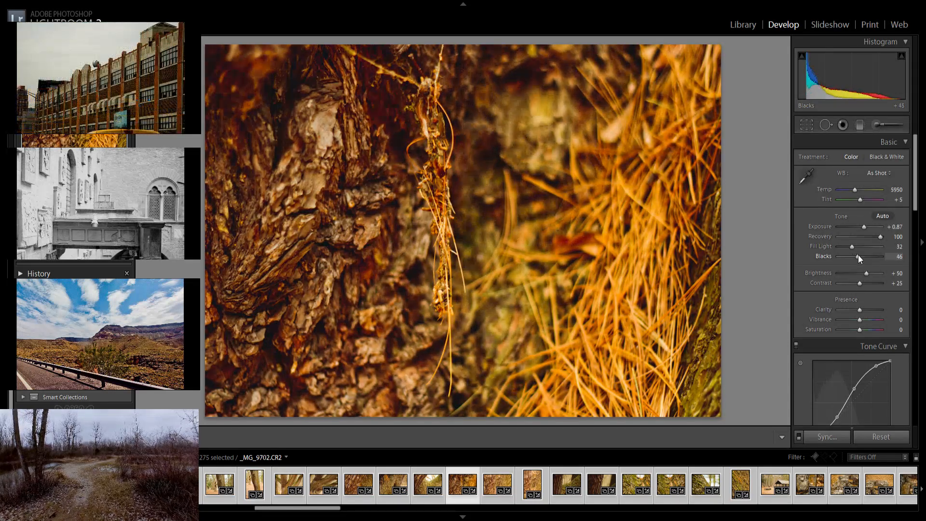
pyautogui.moveTo(864, 227); pyautogui.dragTo(867, 226)
pyautogui.click(850, 257)
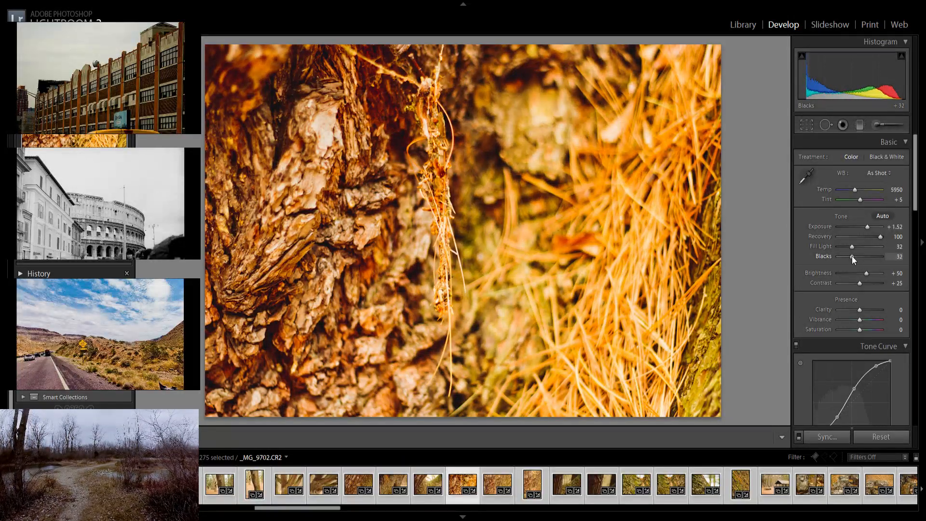
pyautogui.moveTo(868, 227); pyautogui.dragTo(867, 228)
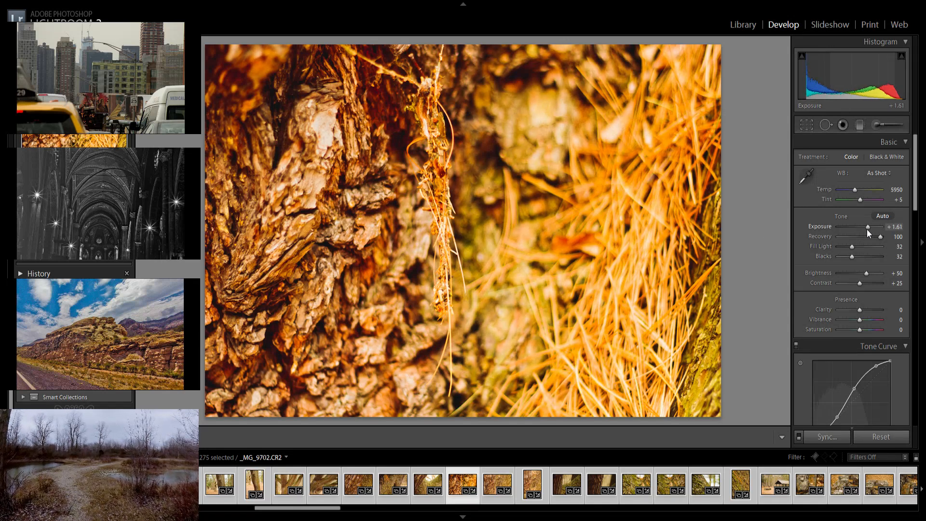
pyautogui.moveTo(852, 256); pyautogui.dragTo(848, 258)
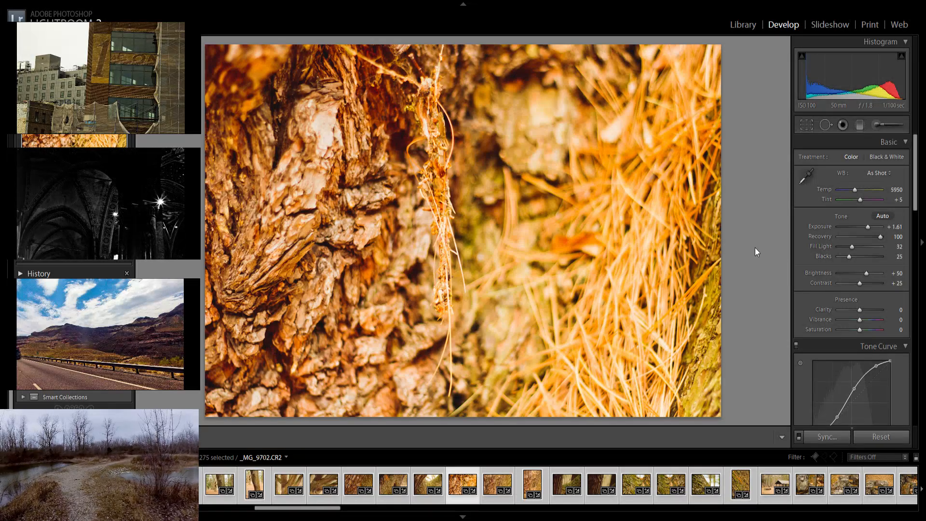
# Apply the Daylight white balance to the pine needles photo _MG_9702 and set its Fill Light to 0 and Blacks to 14
pyautogui.press('Right')
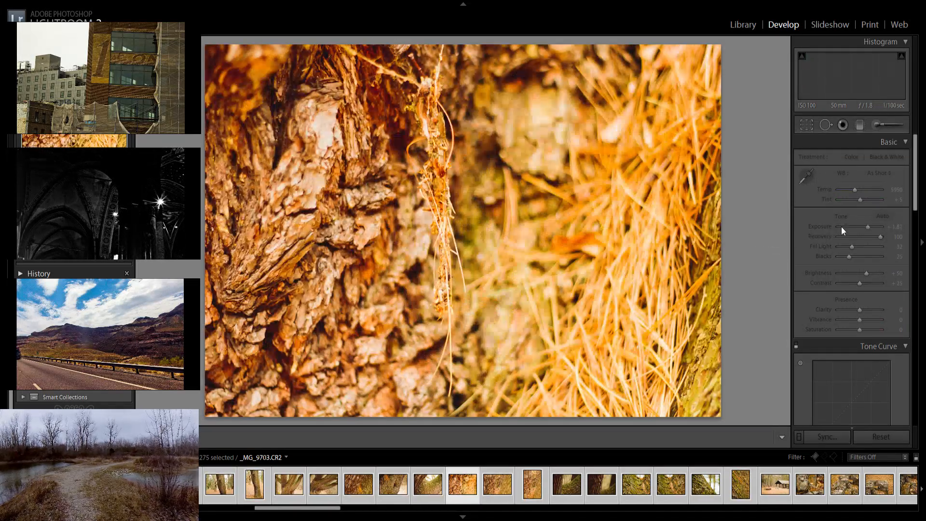
pyautogui.click(877, 173)
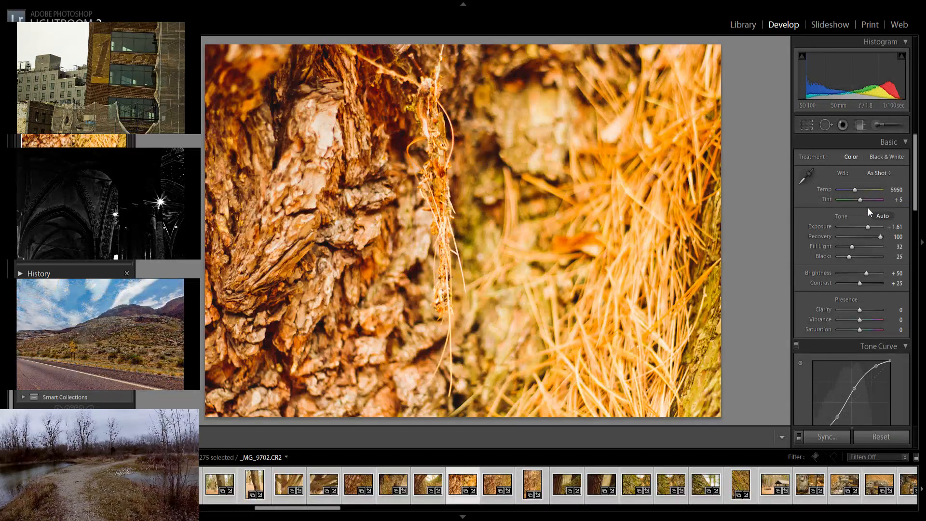
pyautogui.click(867, 207)
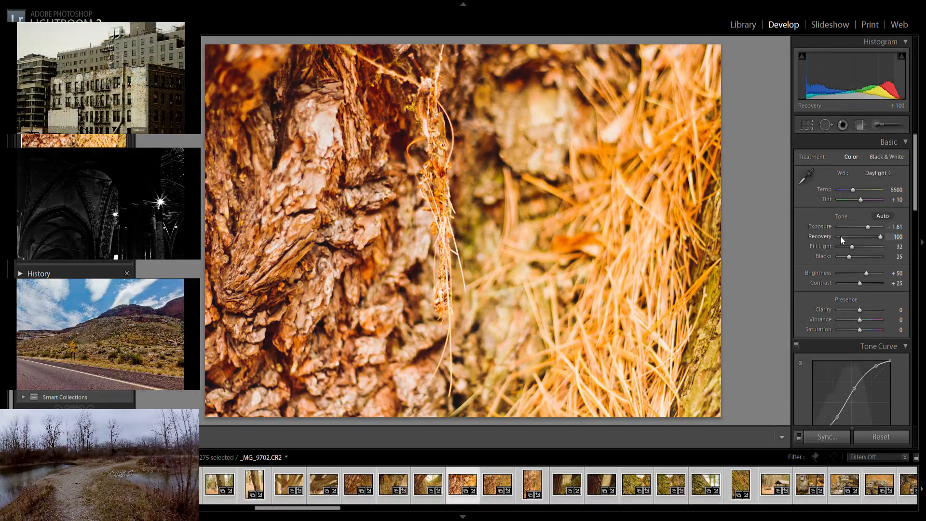
pyautogui.moveTo(852, 247); pyautogui.dragTo(841, 257)
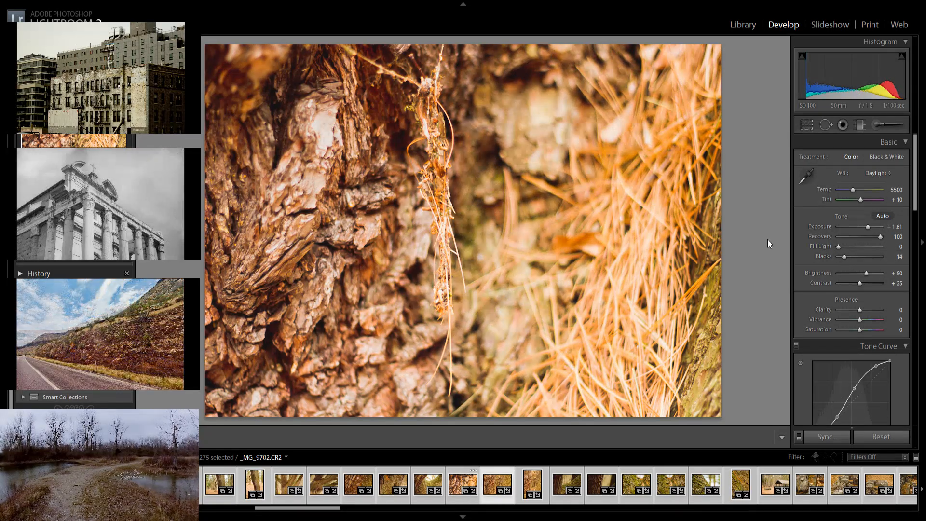
# Set Exposure to +1.15, Fill Light to 1 and Blacks to 20 on bark photo _MG_9703, and to +1.15, 18 and 34 on _MG_9704
pyautogui.press('Right')
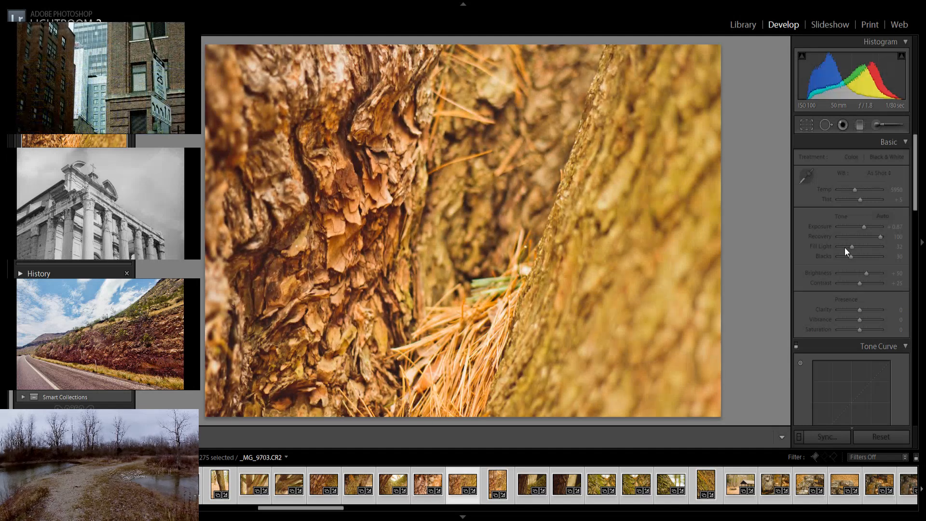
pyautogui.moveTo(844, 248); pyautogui.dragTo(847, 256)
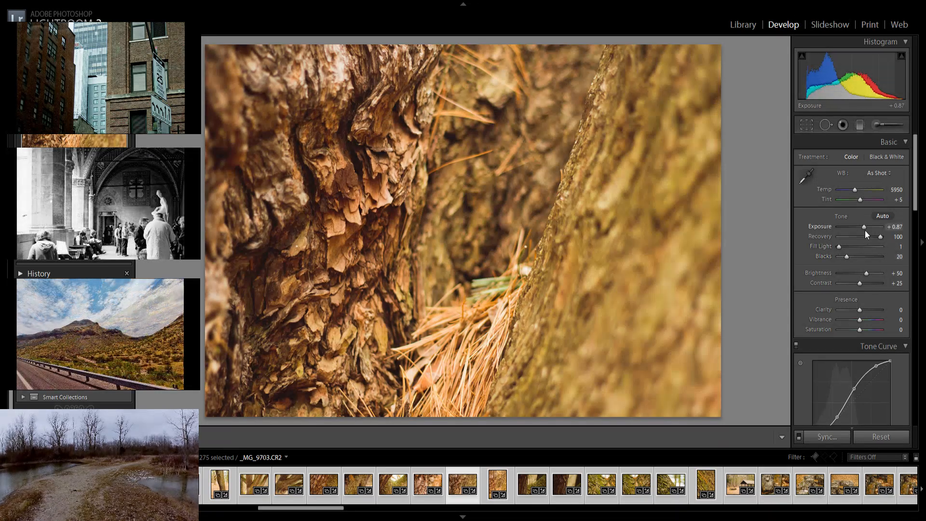
pyautogui.moveTo(866, 233); pyautogui.dragTo(869, 233)
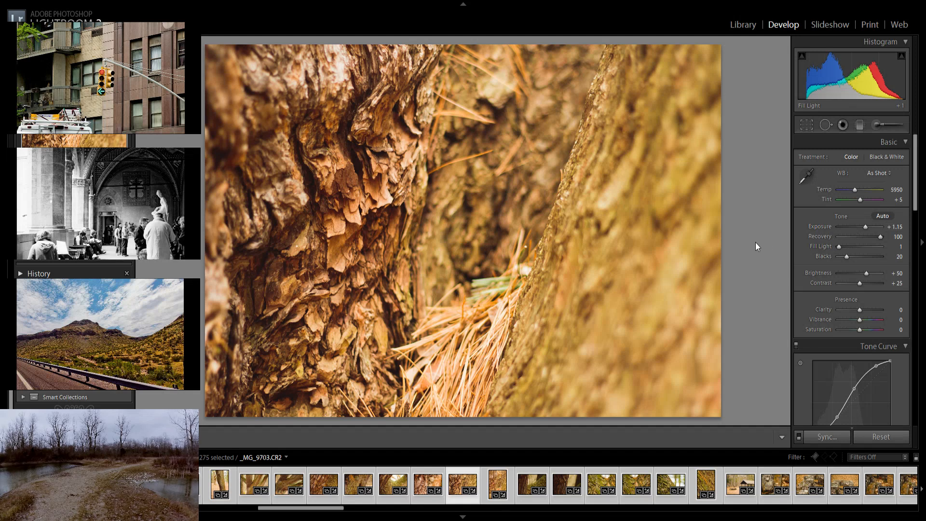
pyautogui.press('Right')
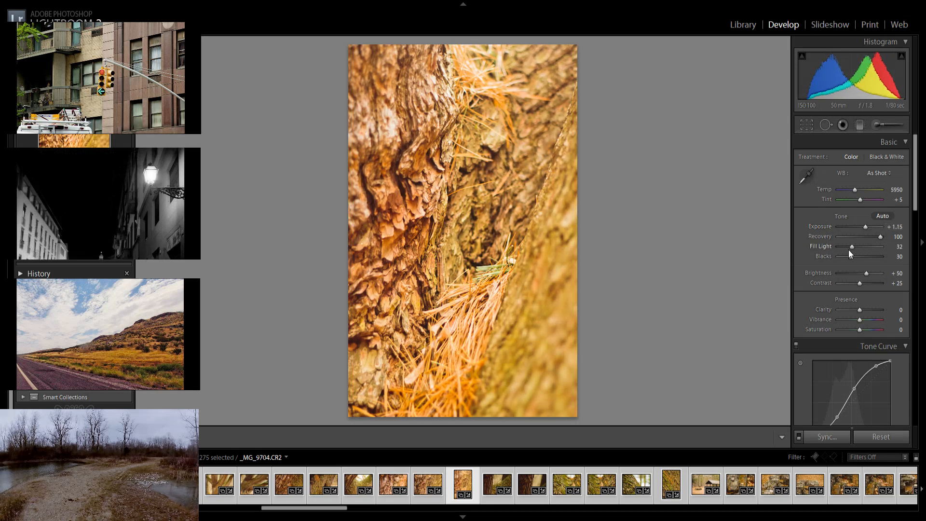
pyautogui.moveTo(851, 258); pyautogui.dragTo(843, 248)
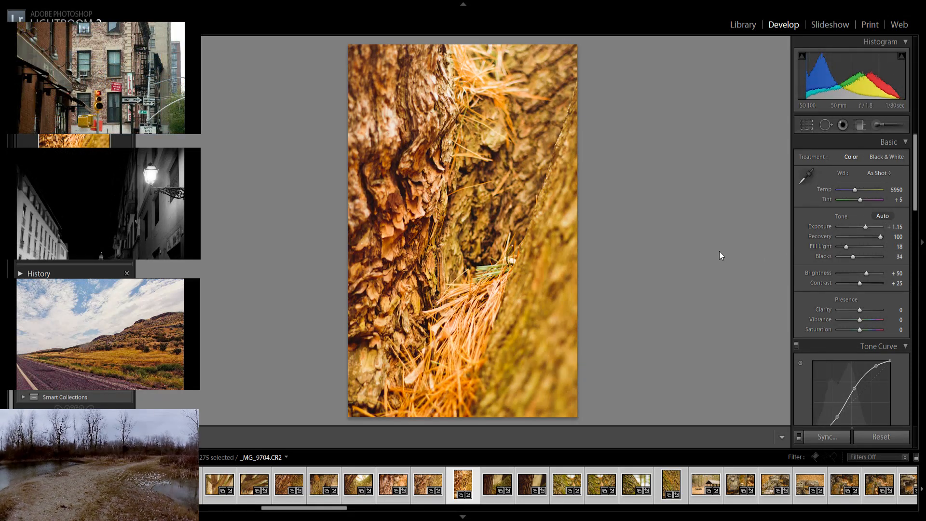
# Set Exposure to +1.15, Fill Light to 17 and Blacks to 40 on _MG_9705, and Exposure to +1.15 and Fill Light to 59 on _MG_9706
pyautogui.press('Right')
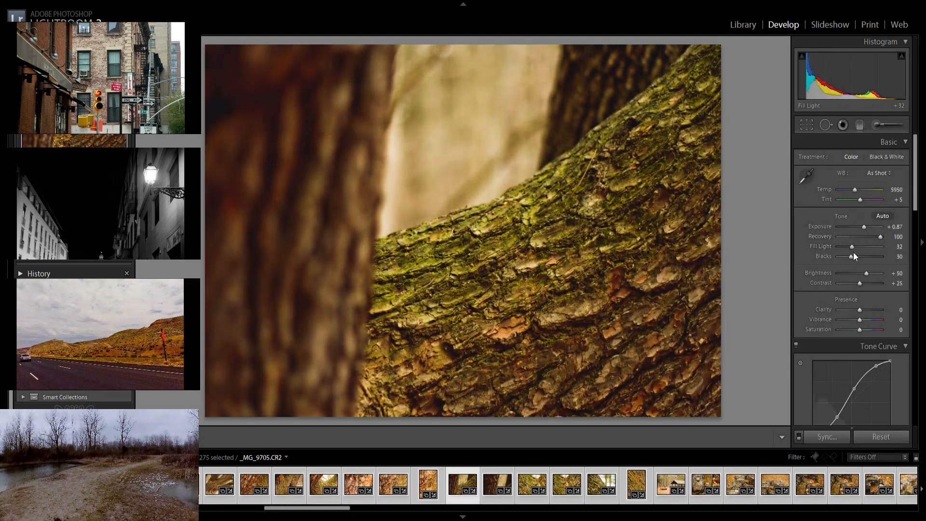
pyautogui.moveTo(854, 258); pyautogui.dragTo(867, 230)
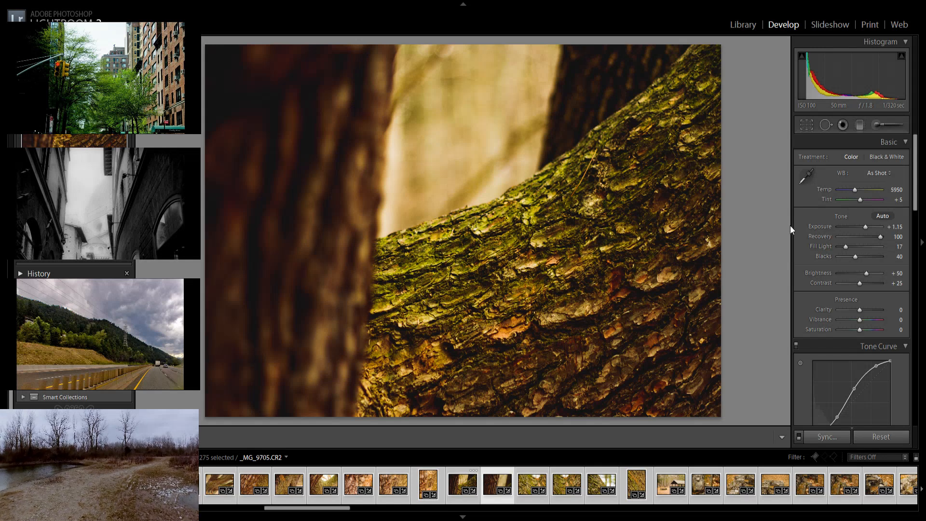
pyautogui.press('Right')
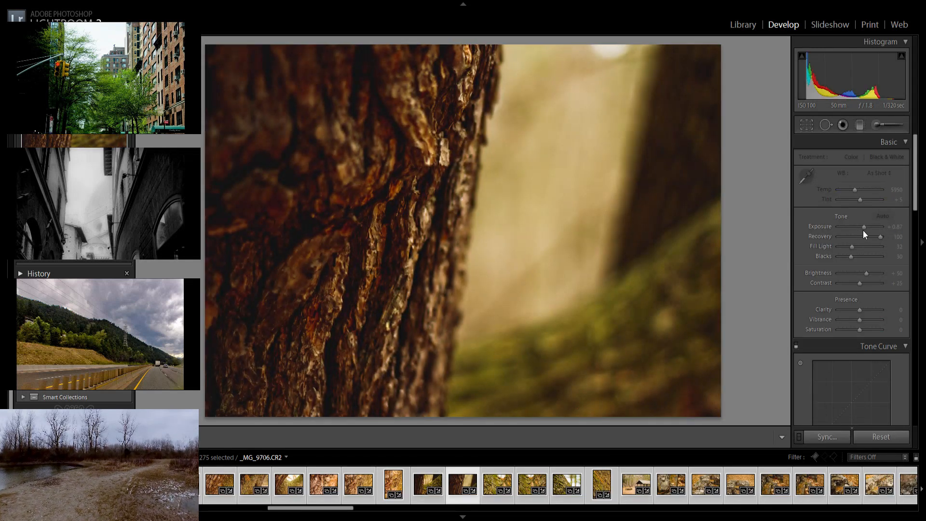
pyautogui.moveTo(863, 232); pyautogui.dragTo(851, 261)
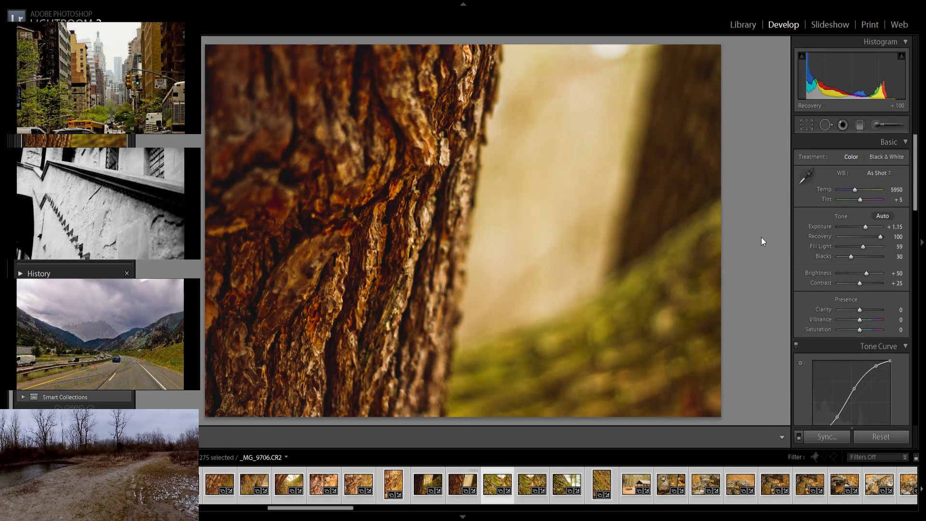
# Adjust Blacks and Fill Light on mossy bark photo _MG_9707, and set Exposure to +1.06, Fill Light to 34 and Blacks to 18 on _MG_9709
pyautogui.press('Right')
pyautogui.press('Right')
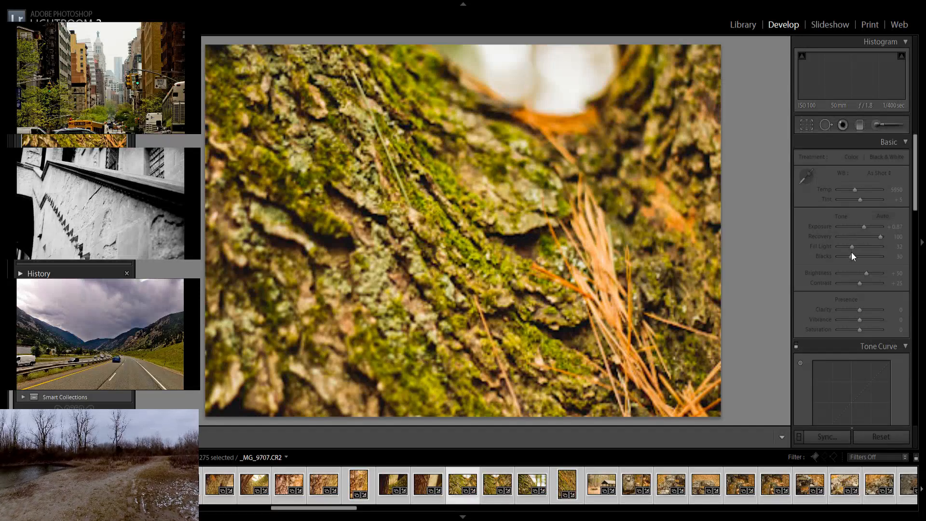
pyautogui.moveTo(849, 263)
pyautogui.mouseDown()
pyautogui.moveTo(866, 233)
pyautogui.moveTo(854, 249)
pyautogui.mouseUp()
pyautogui.press('Right')
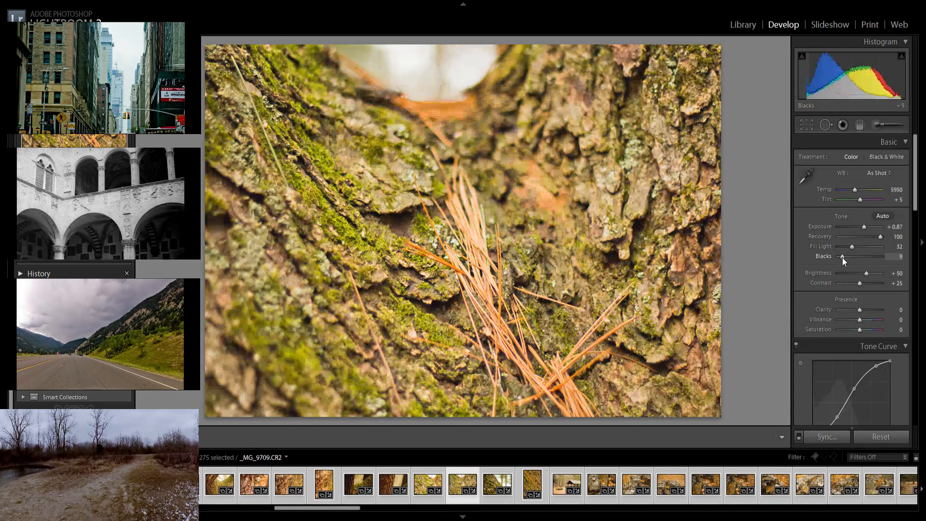
pyautogui.moveTo(843, 256); pyautogui.dragTo(866, 232)
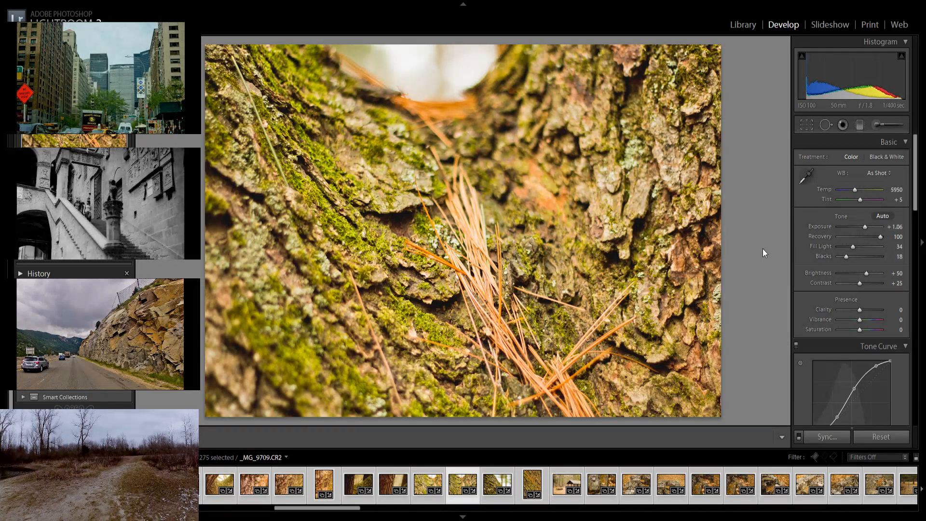
# Set Exposure to +1.15 and Blacks to 49 on _MG_9710, and Exposure to +1.06, Fill Light to 17 and Blacks to 32 on _MG_9711
pyautogui.press('Right')
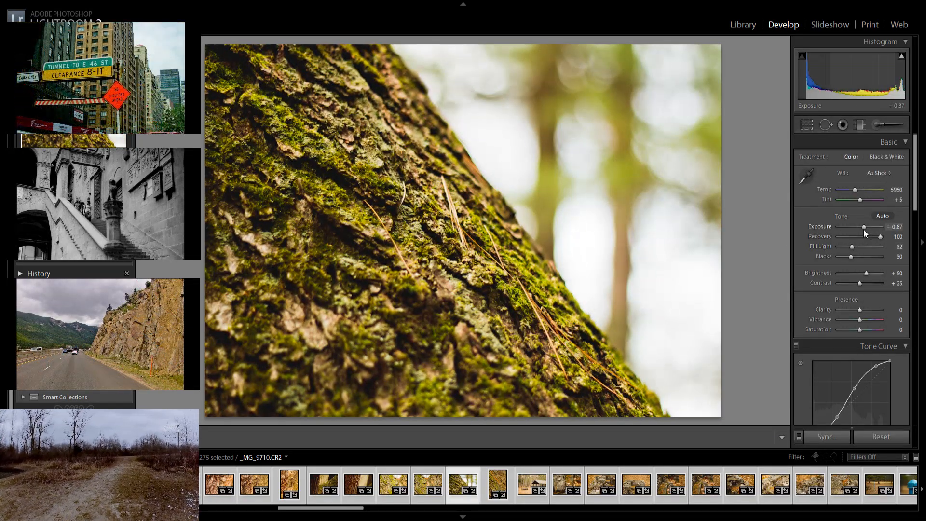
pyautogui.moveTo(865, 233); pyautogui.dragTo(861, 259)
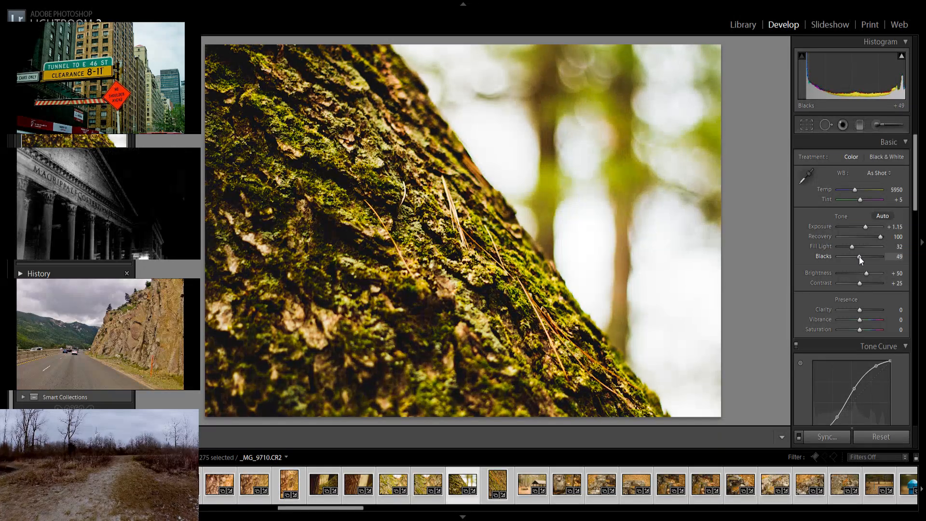
pyautogui.press('Right')
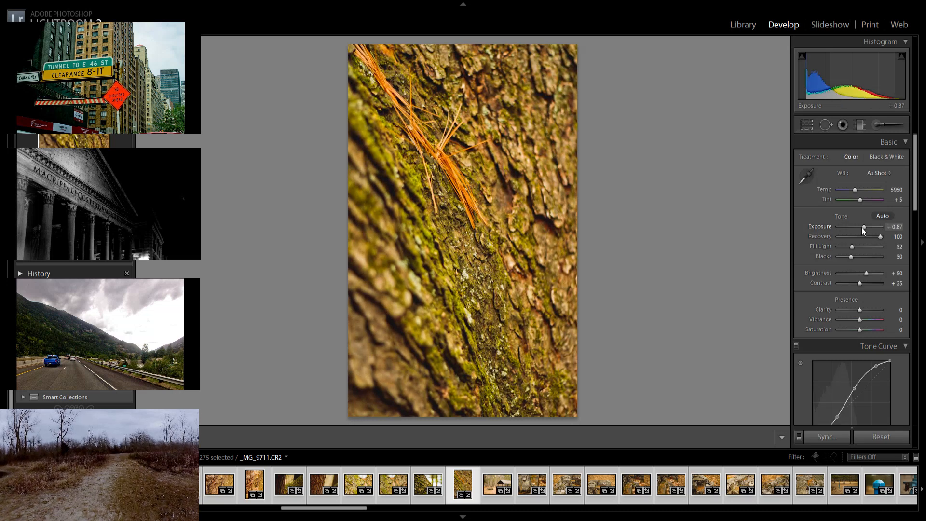
pyautogui.moveTo(847, 249); pyautogui.dragTo(845, 248)
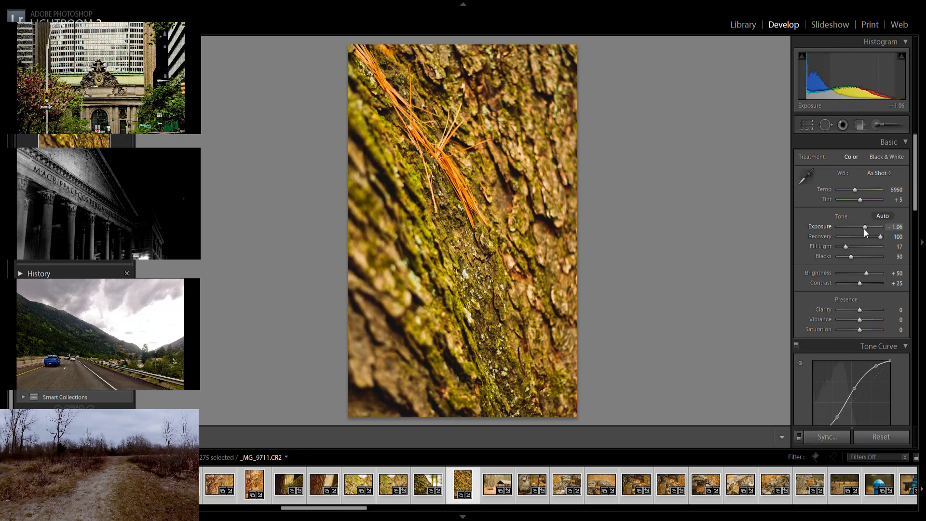
pyautogui.moveTo(852, 257); pyautogui.dragTo(853, 259)
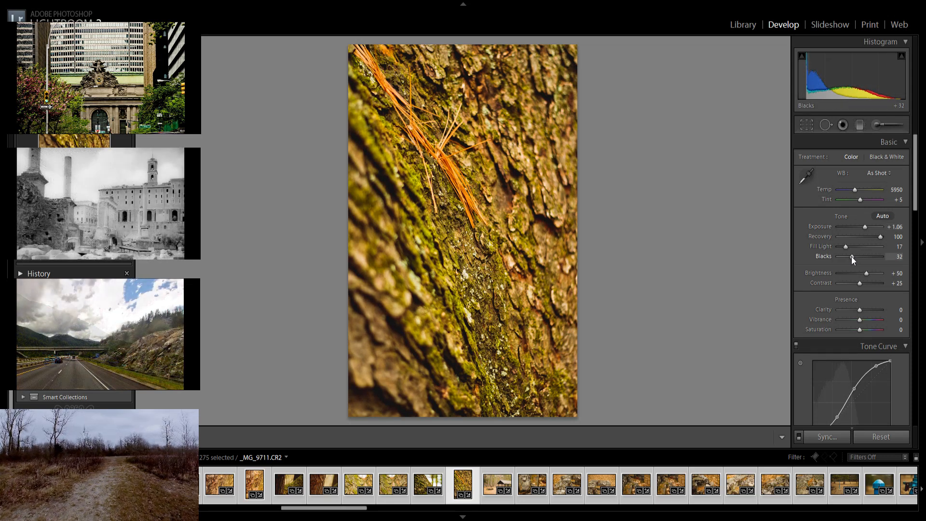
# Set Exposure to -0.14 and Fill Light to 21 on the picnic shelter photo _MG_9714
pyautogui.press('Right')
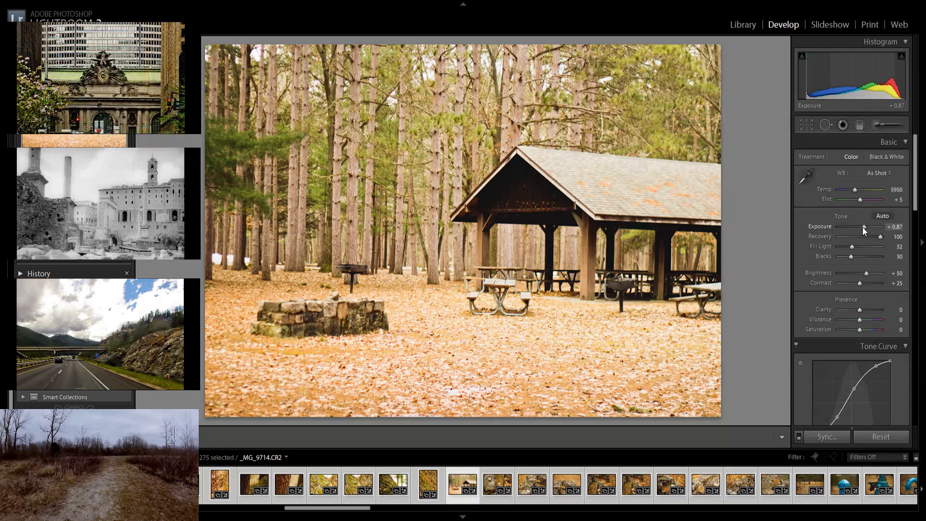
pyautogui.moveTo(865, 231); pyautogui.dragTo(859, 233)
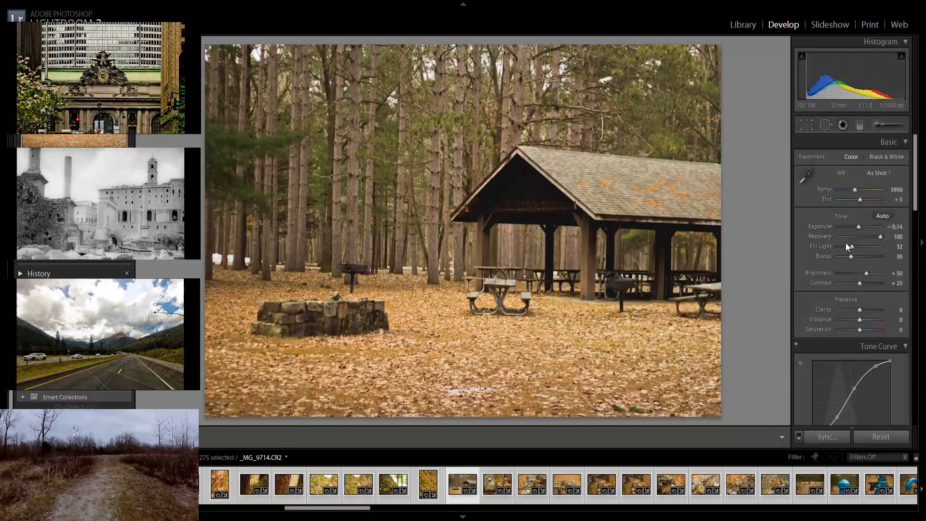
pyautogui.moveTo(851, 246); pyautogui.dragTo(846, 248)
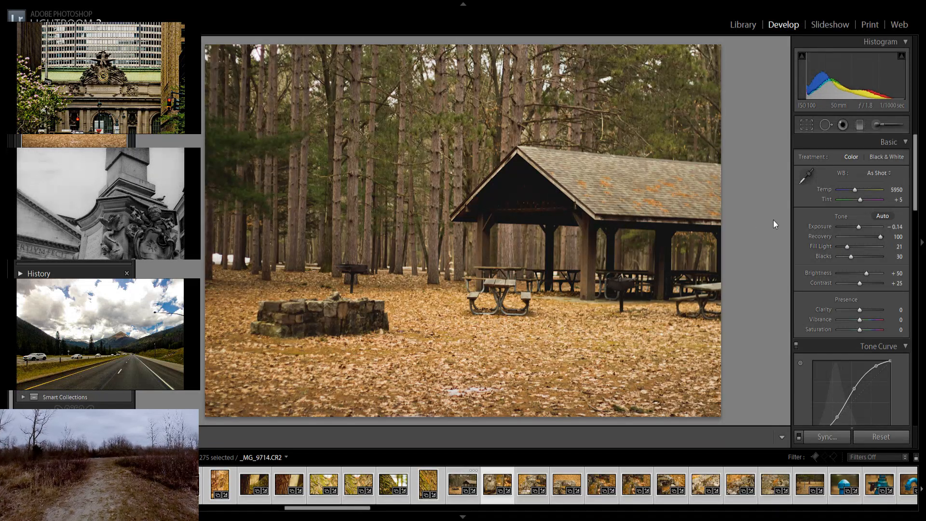
# Set Fill Light to 23 on the rock photo _MG_9715 and to 25 on _MG_9716
pyautogui.press('Right')
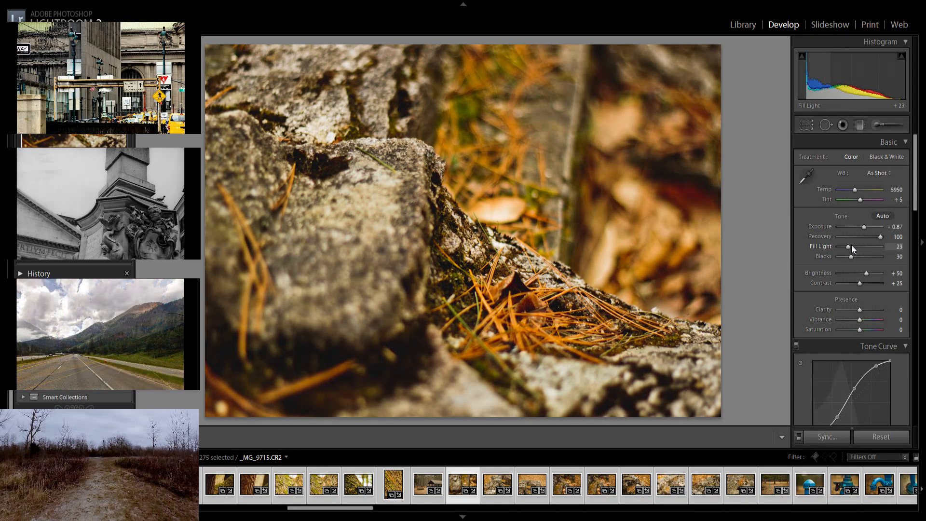
pyautogui.press('Right')
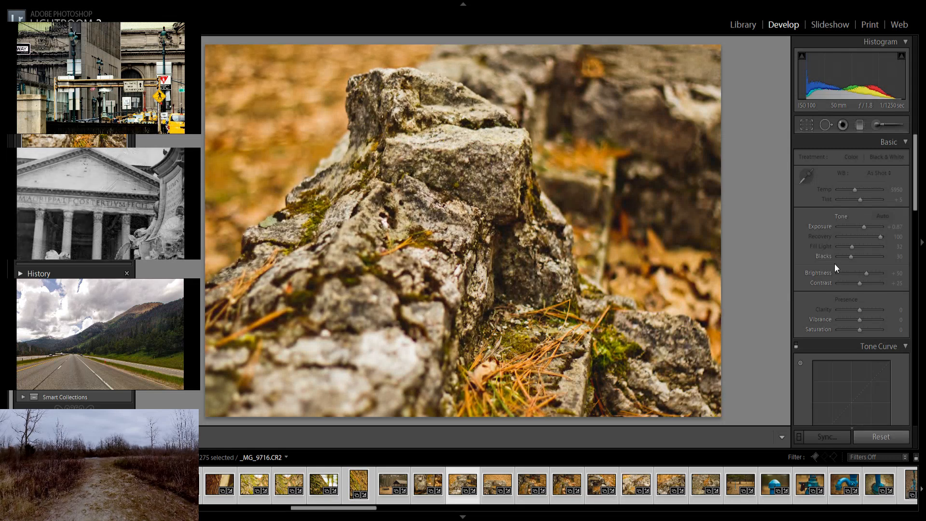
pyautogui.moveTo(850, 250); pyautogui.dragTo(848, 249)
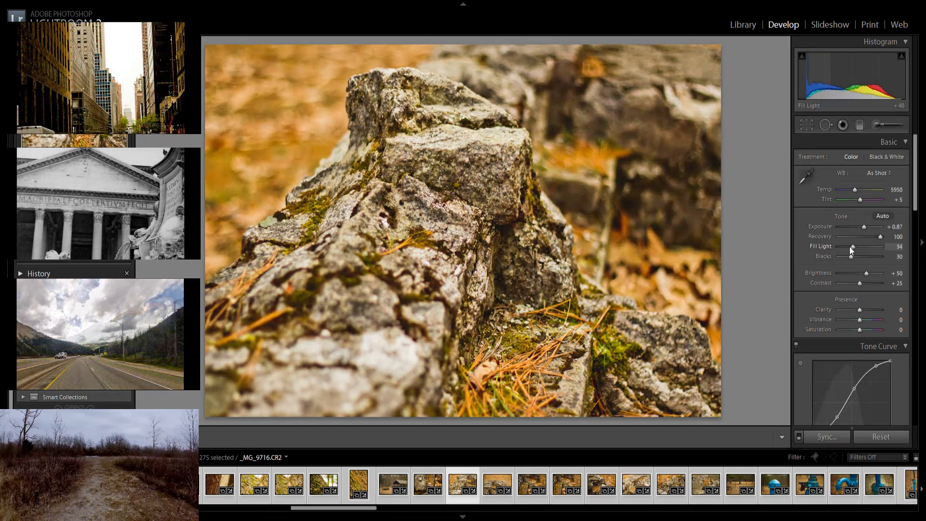
# Set Fill Light to 14 on _MG_9718, and Fill Light to 16 and Exposure to +0.97 on _MG_9719
pyautogui.press('Right')
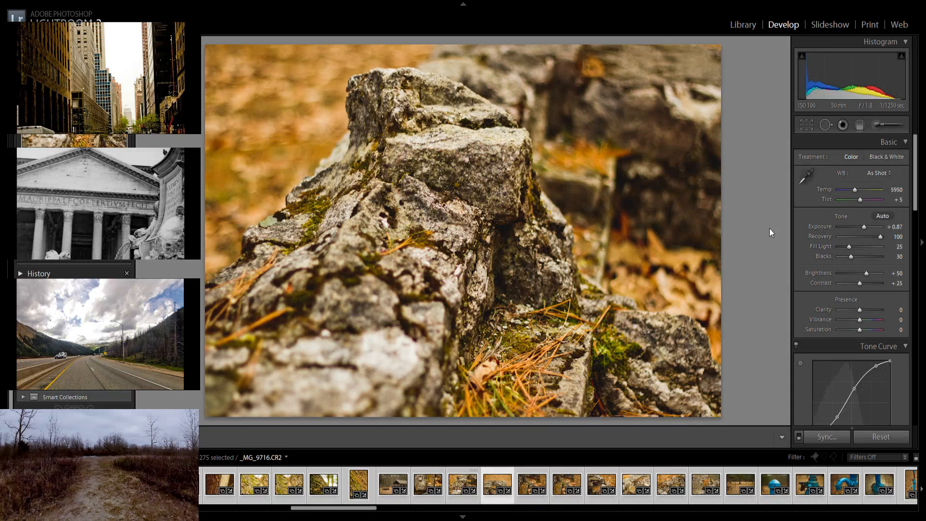
pyautogui.click(844, 246)
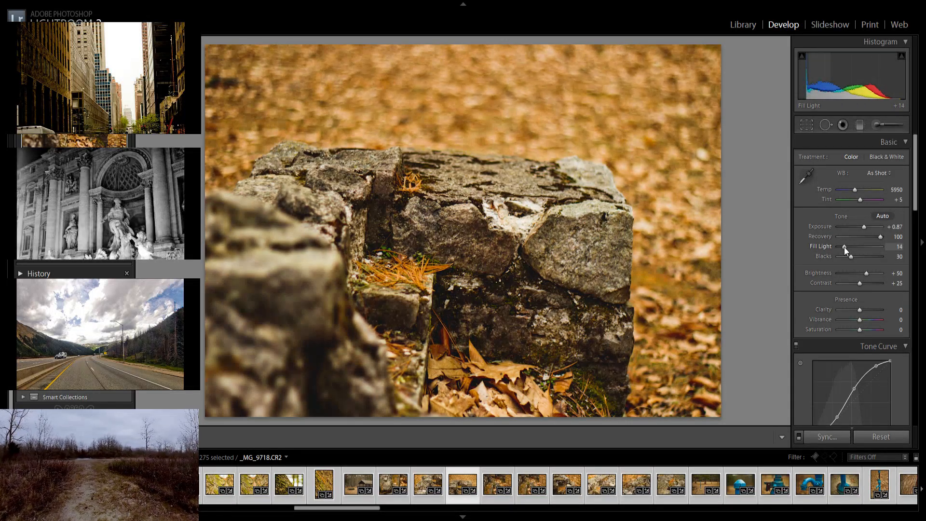
pyautogui.press('Right')
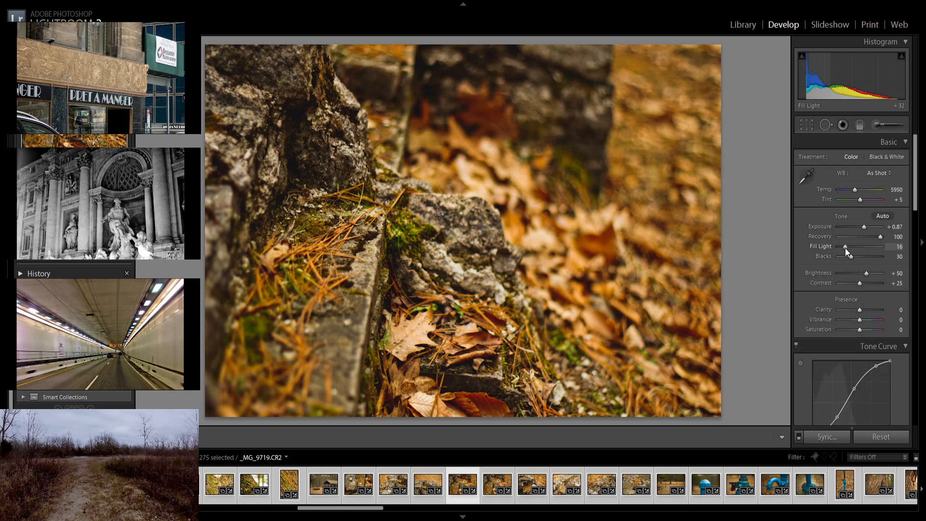
pyautogui.click(844, 248)
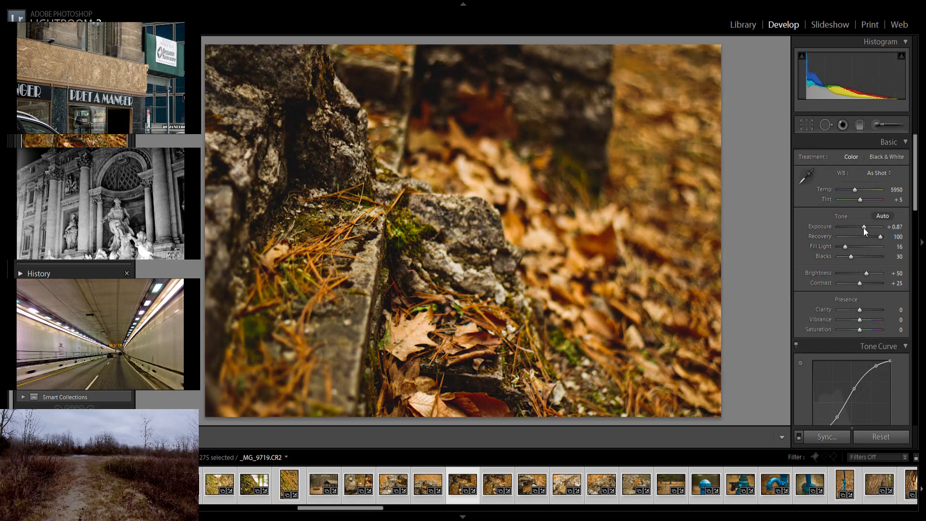
pyautogui.moveTo(864, 231); pyautogui.dragTo(865, 230)
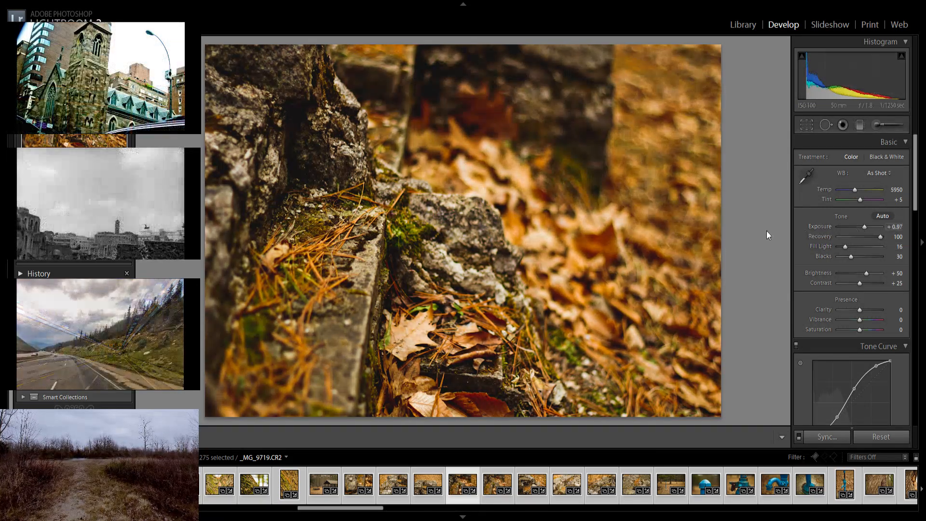
# Set Fill Light to 29 on the leaf photo _MG_9721 and Exposure to +1.24 on the rock photo _MG_9723
pyautogui.press('Right')
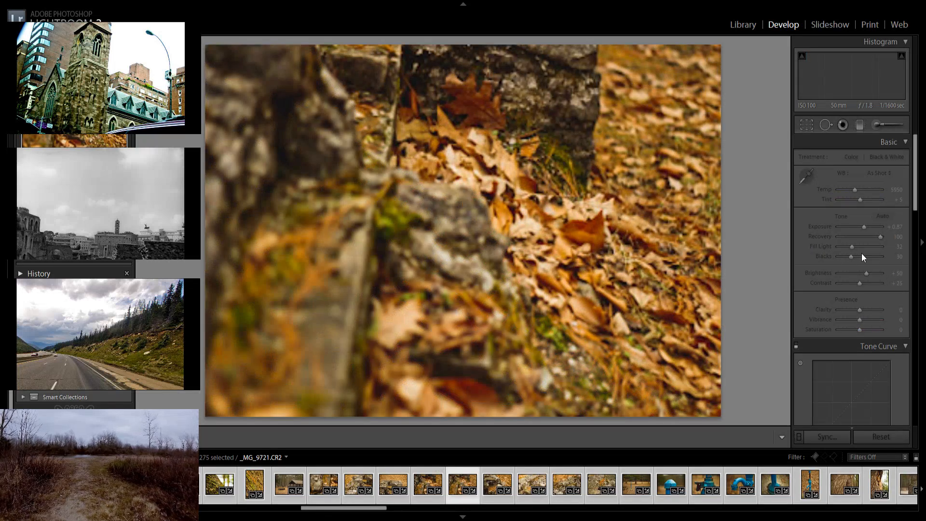
pyautogui.moveTo(852, 247); pyautogui.dragTo(851, 247)
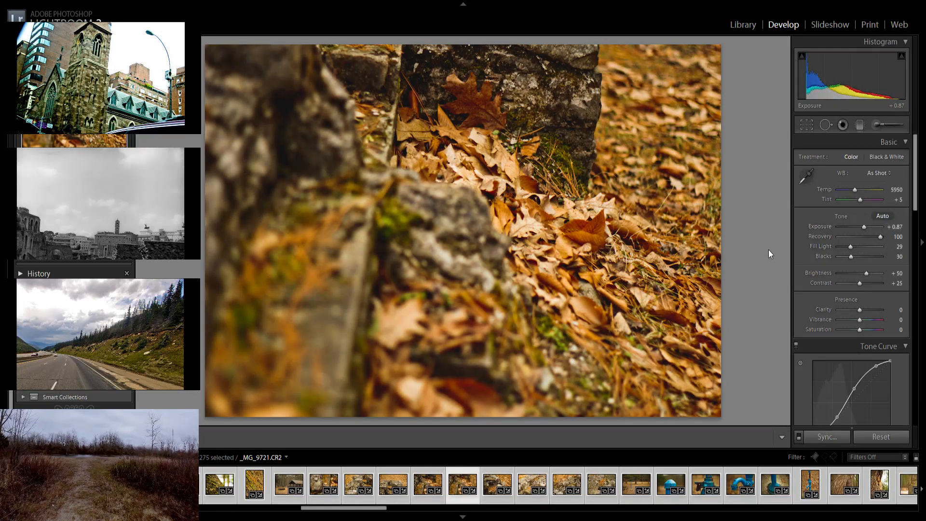
pyautogui.press('Right')
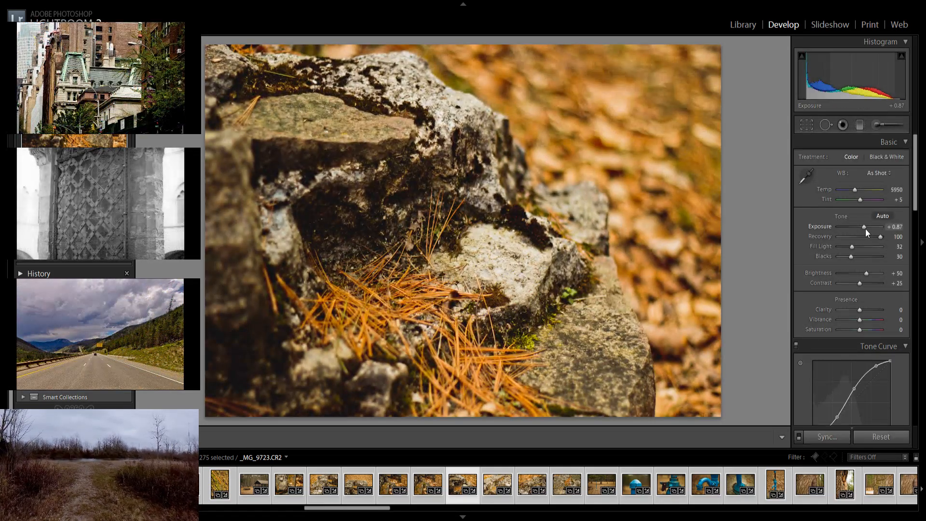
pyautogui.moveTo(867, 233); pyautogui.dragTo(868, 233)
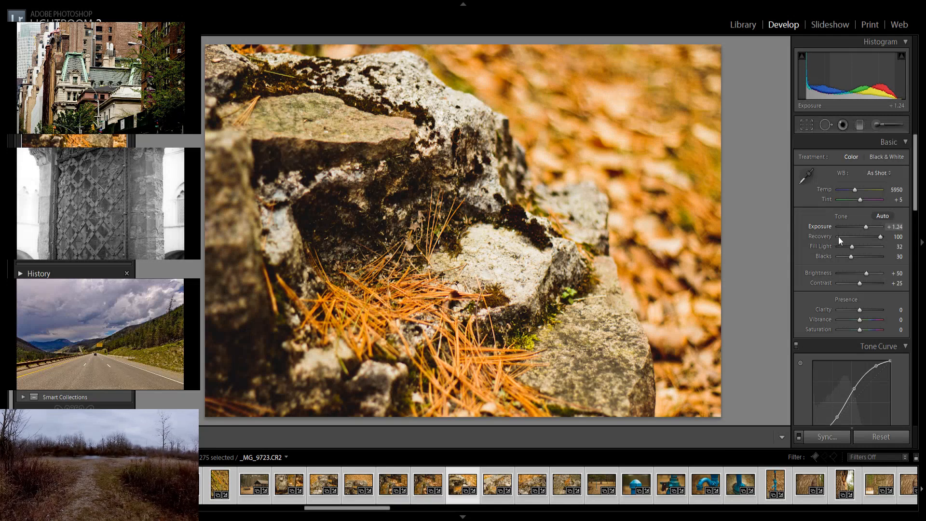
# Set Exposure to +0.97 on the stone wall photo _MG_9729 and to +1.15 on _MG_9731
pyautogui.press('Right')
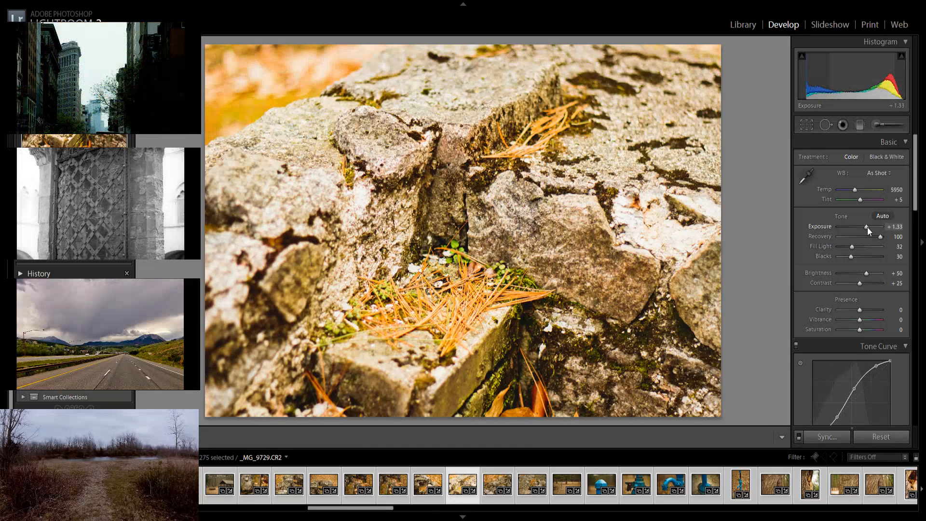
pyautogui.moveTo(869, 232); pyautogui.dragTo(867, 232)
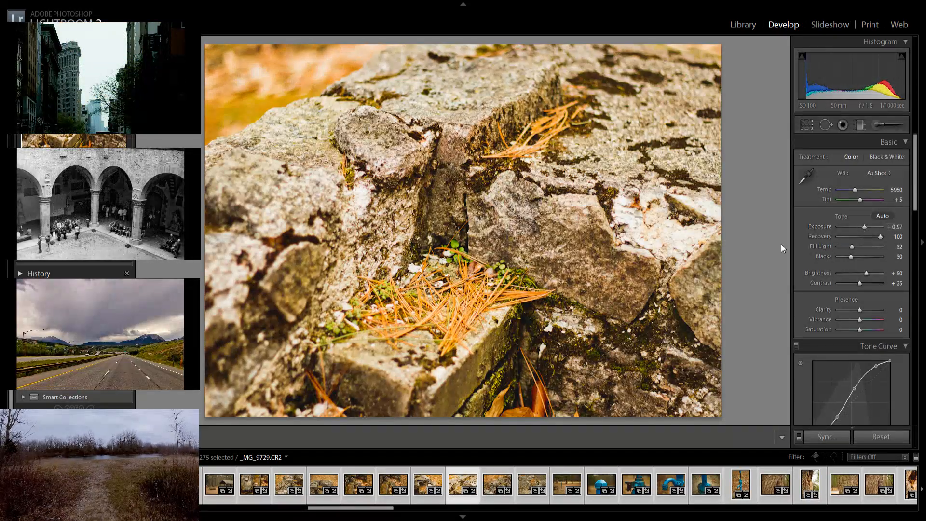
pyautogui.press('Right')
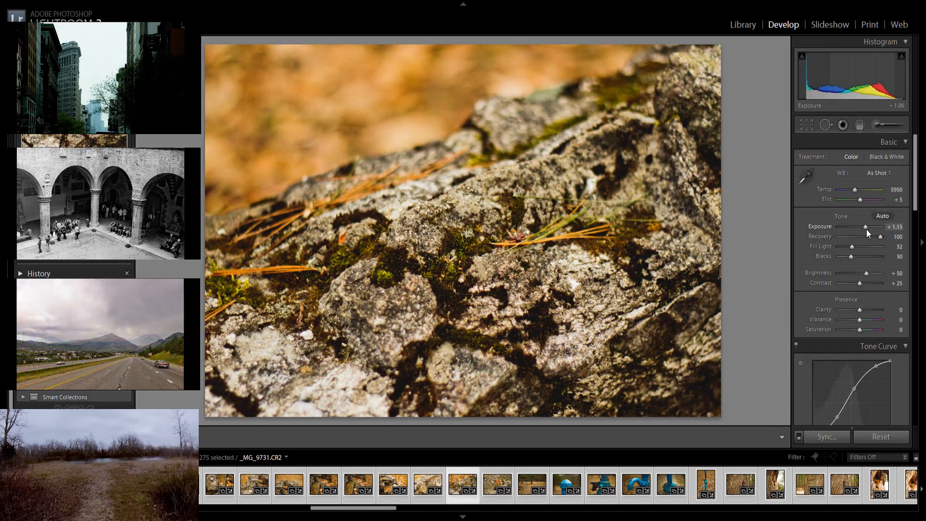
# Try a lower Exposure on the pine needle photo _MG_9733, and set it to +0.87
pyautogui.press('Right')
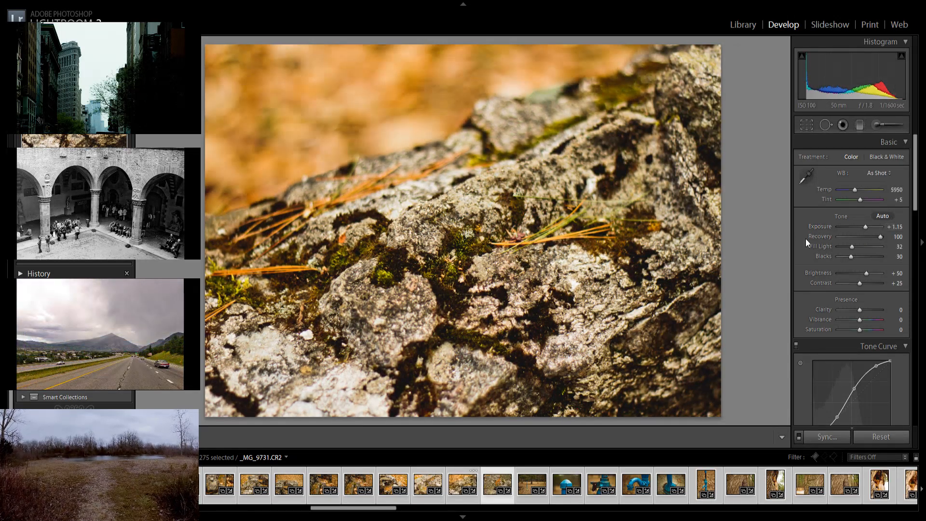
pyautogui.press('Right')
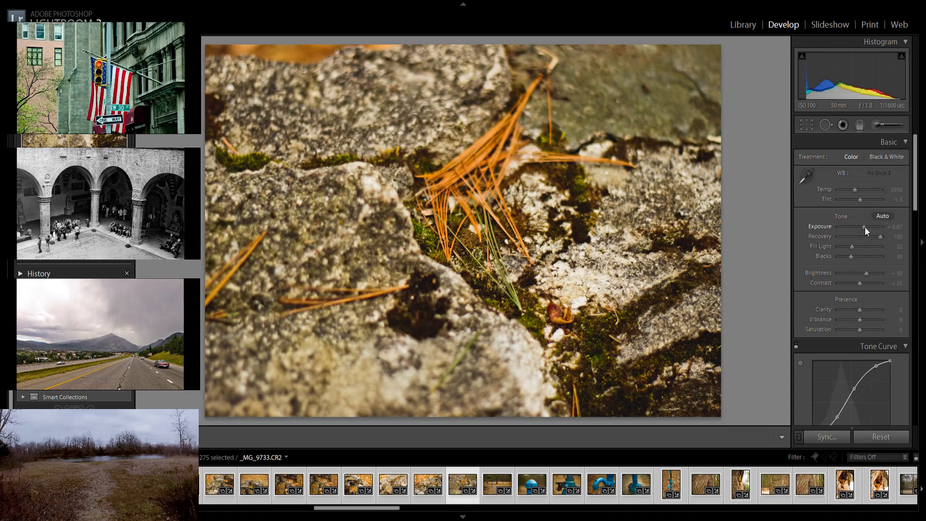
pyautogui.moveTo(865, 231); pyautogui.dragTo(864, 231)
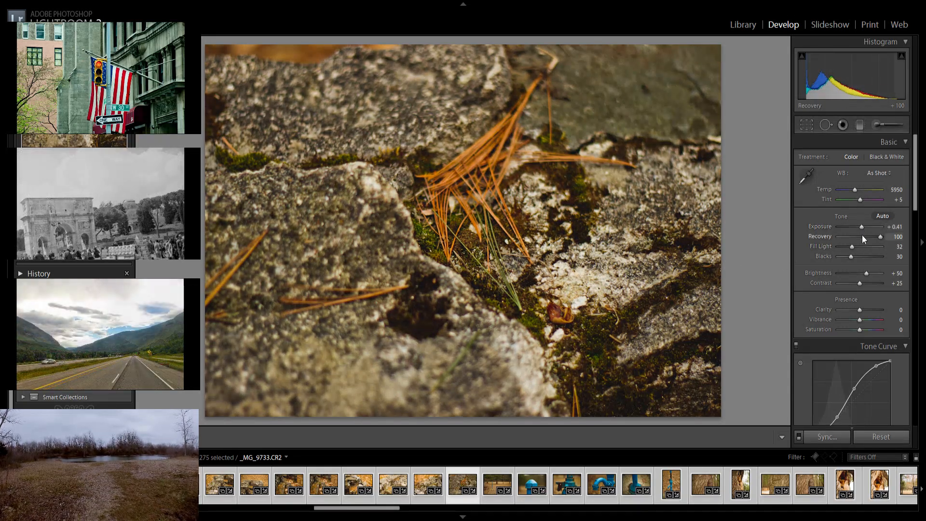
pyautogui.moveTo(864, 232); pyautogui.dragTo(865, 232)
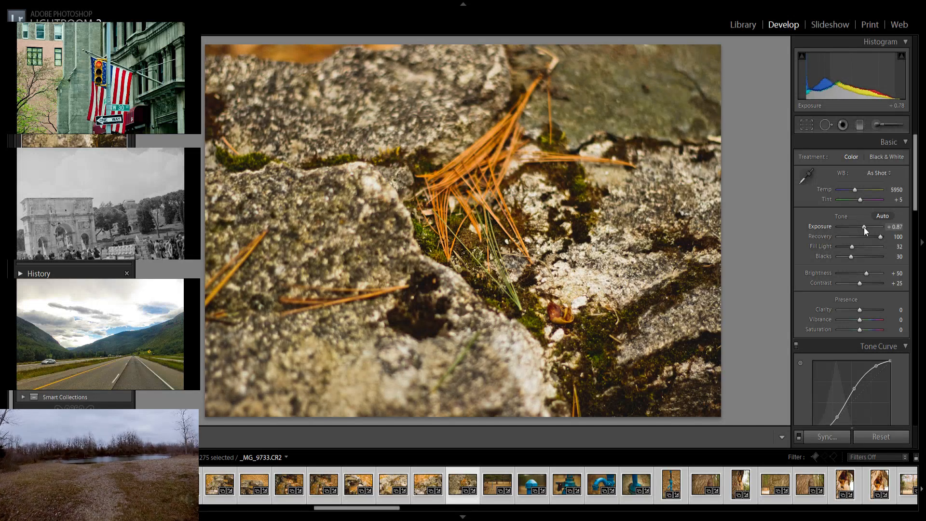
# Set Exposure to +1.61 on the water pump photo _MG_9739 and to +1.43 on the pump cap close-up _MG_9740
pyautogui.press('Right')
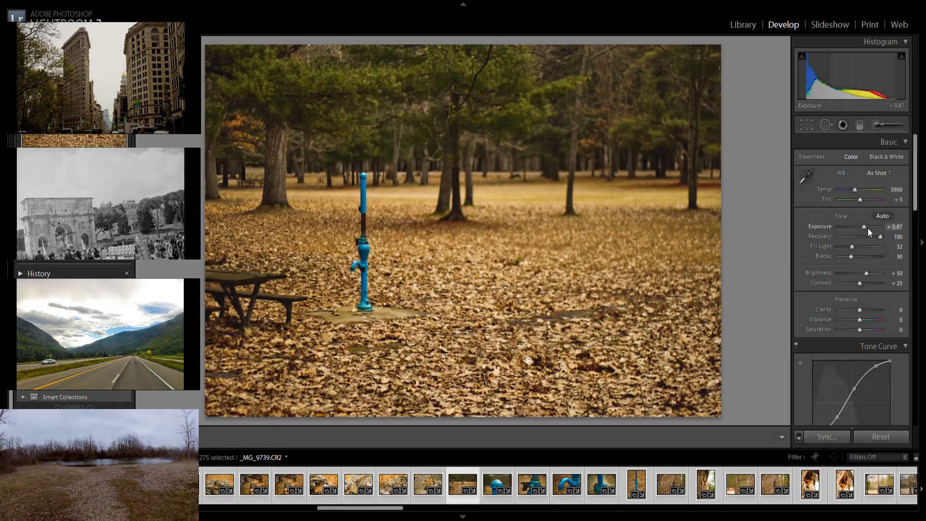
pyautogui.moveTo(868, 229); pyautogui.dragTo(870, 230)
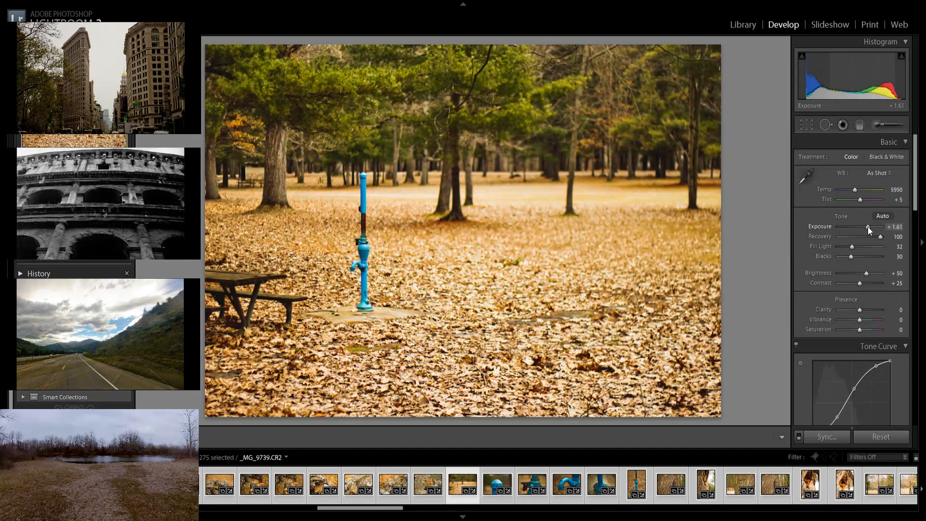
pyautogui.press('Right')
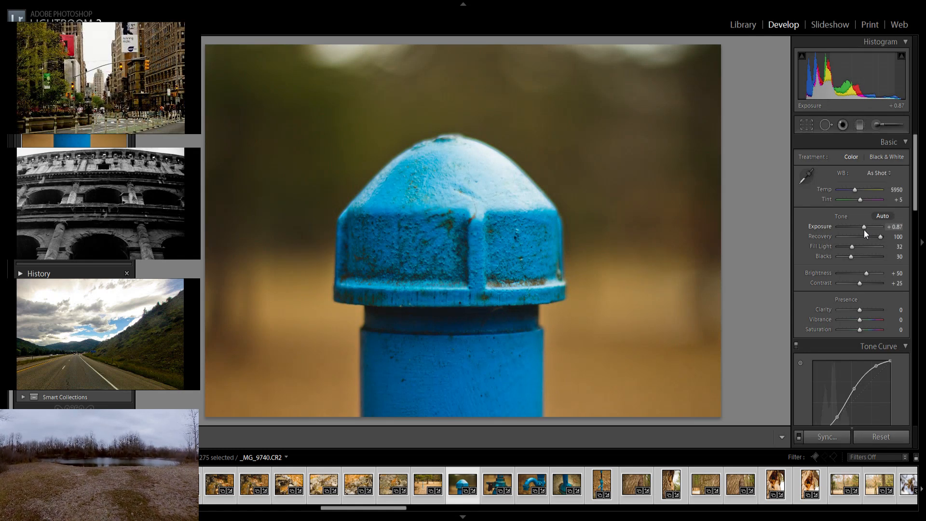
pyautogui.moveTo(867, 234); pyautogui.dragTo(868, 234)
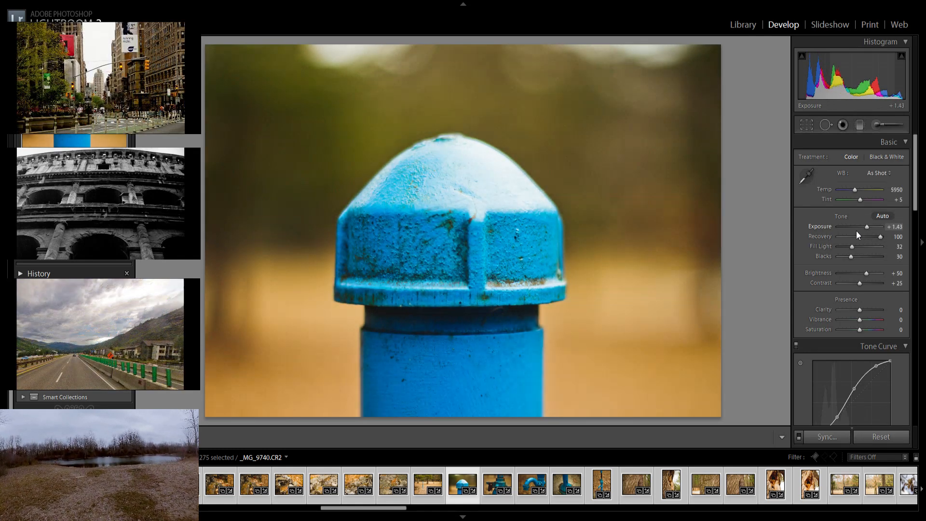
# Set Exposure to +1.24 on both blue pump close-ups, _MG_9742 and _MG_9743
pyautogui.press('Right')
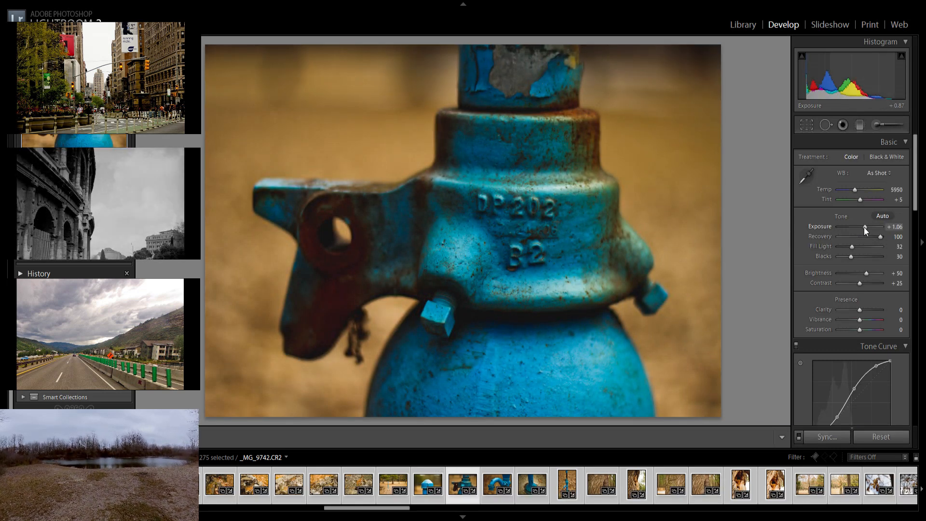
pyautogui.moveTo(866, 230); pyautogui.dragTo(867, 231)
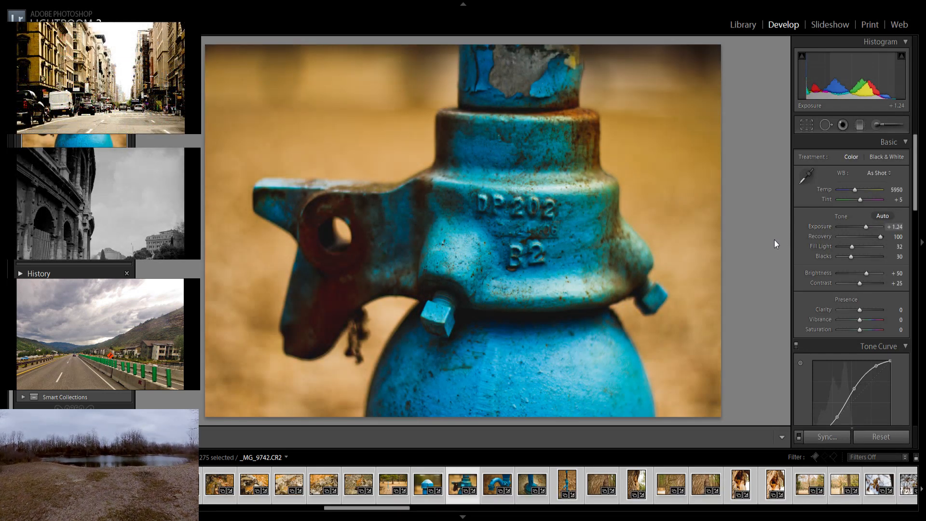
pyautogui.press('Right')
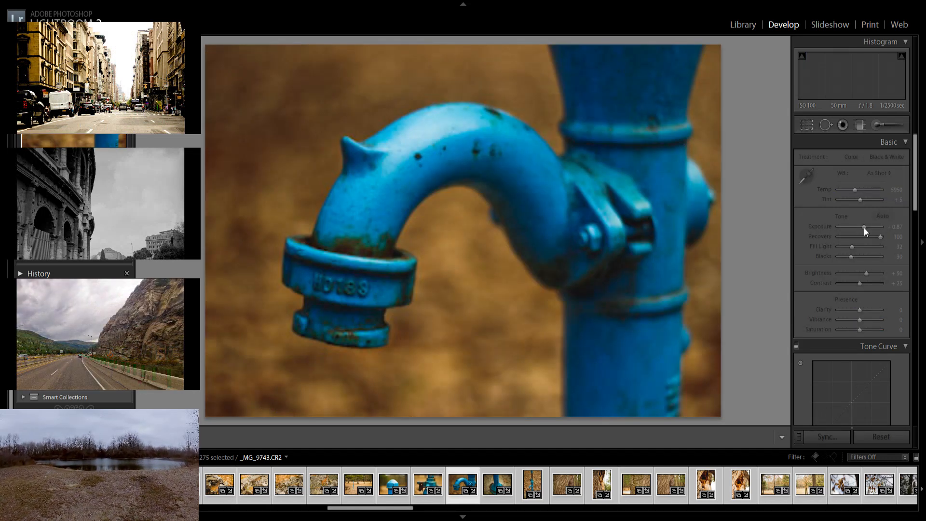
pyautogui.moveTo(865, 232); pyautogui.dragTo(867, 231)
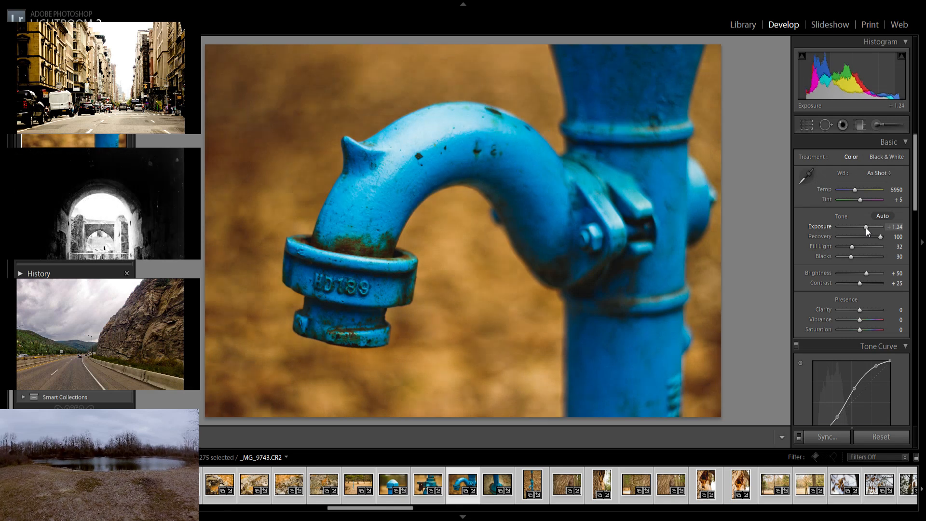
# Set Exposure to +1.33 on the pump base photo _MG_9744 and on the vertical pump photo _MG_9745
pyautogui.press('Right')
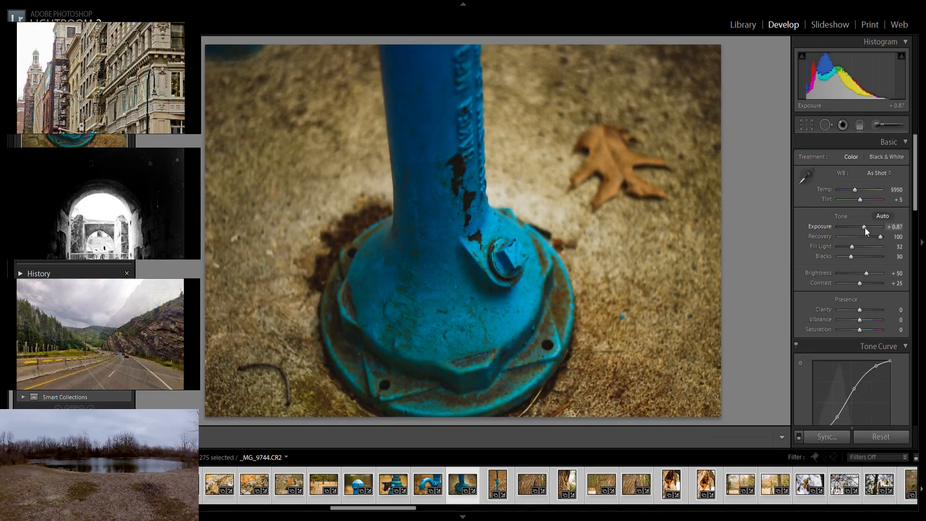
pyautogui.moveTo(865, 228); pyautogui.dragTo(868, 230)
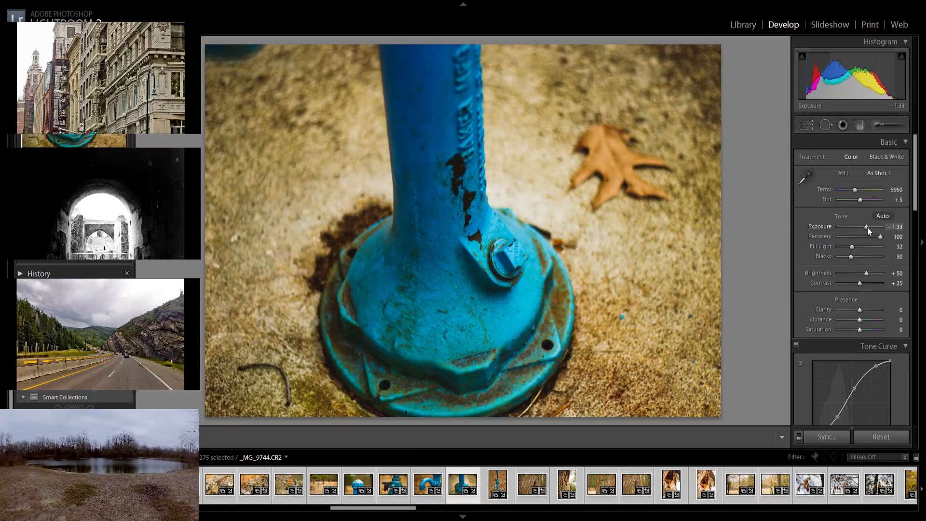
pyautogui.press('Right')
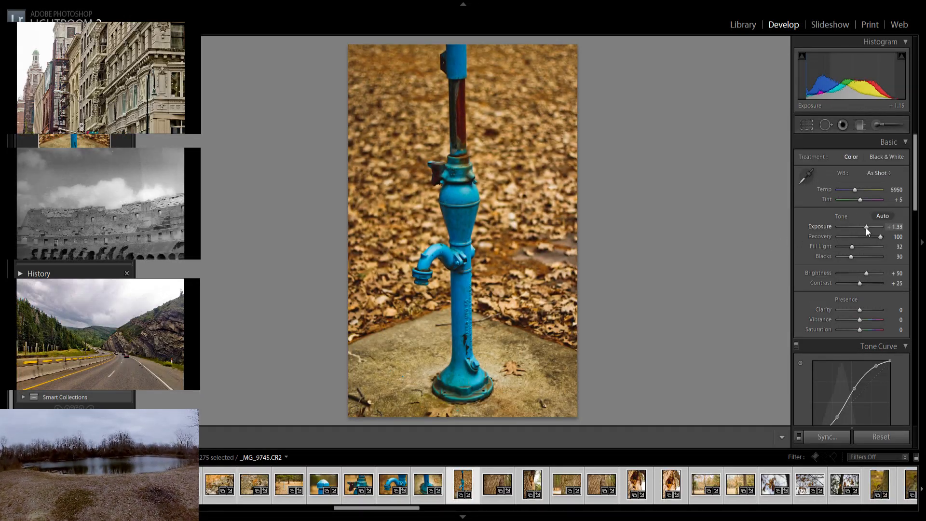
# Set the exposure to +1.52 on _MG_9745, +1.06 on _MG_9747 and +1.15 on _MG_9748
pyautogui.moveTo(864, 228); pyautogui.dragTo(868, 230)
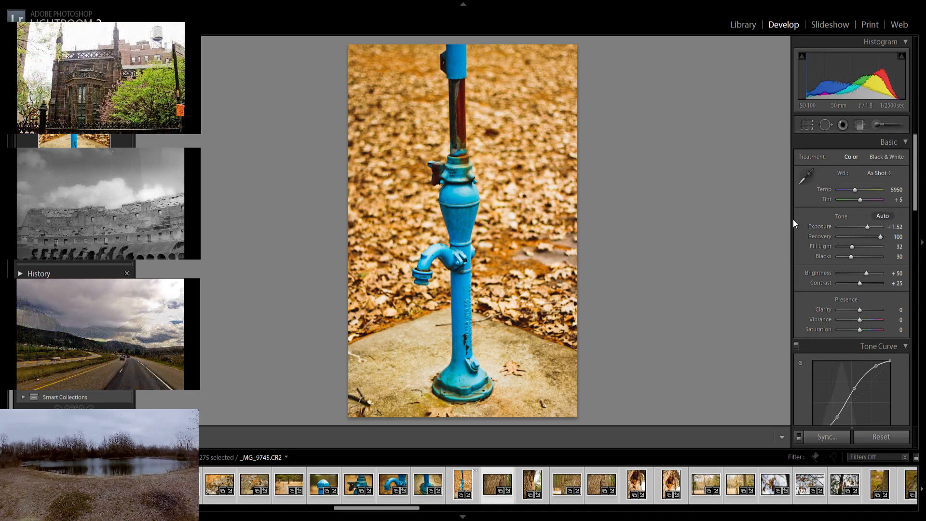
pyautogui.press('Right')
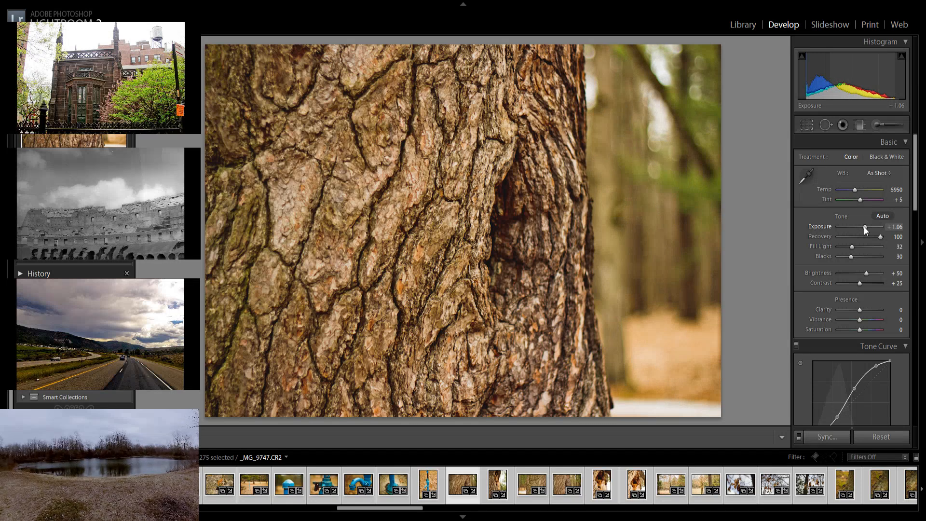
pyautogui.press('Right')
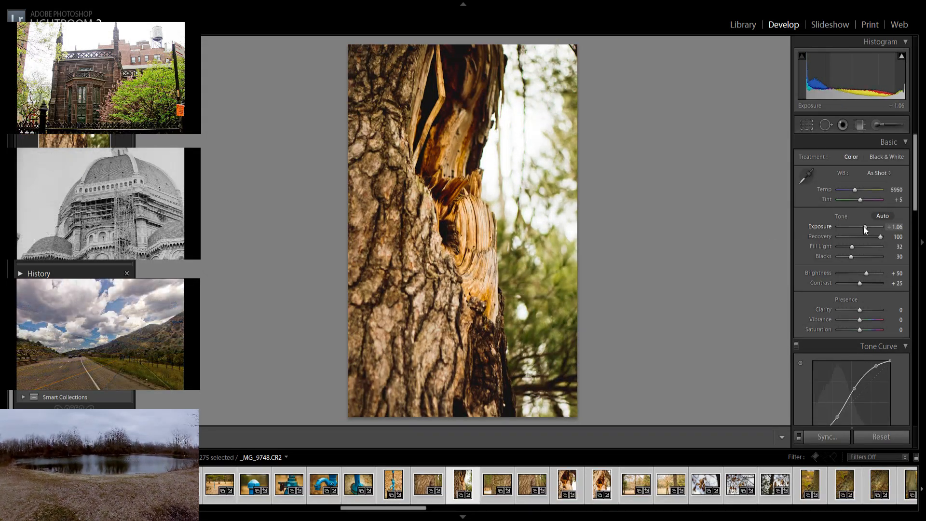
pyautogui.moveTo(865, 230); pyautogui.dragTo(866, 230)
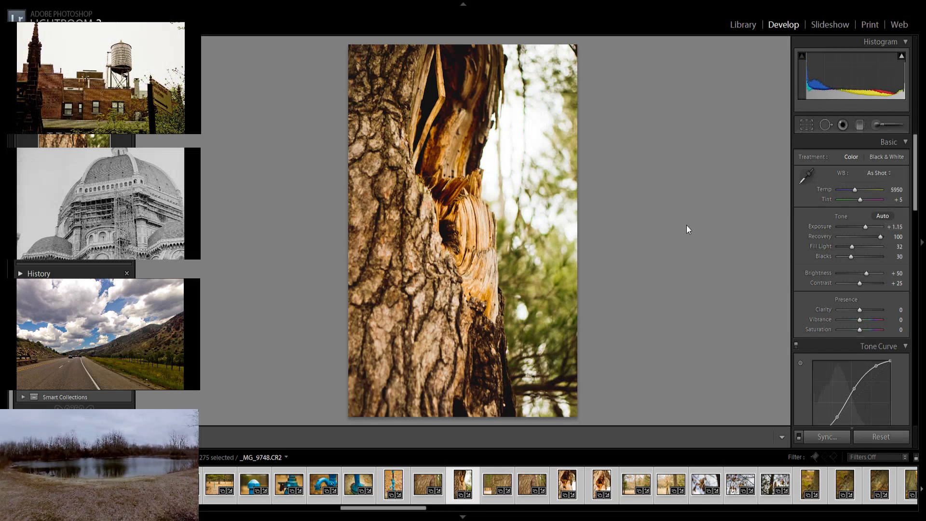
# Brighten the next two bark photos, setting exposure to +1.43 on _MG_9750 and +1.24 on _MG_9751
pyautogui.press('Right')
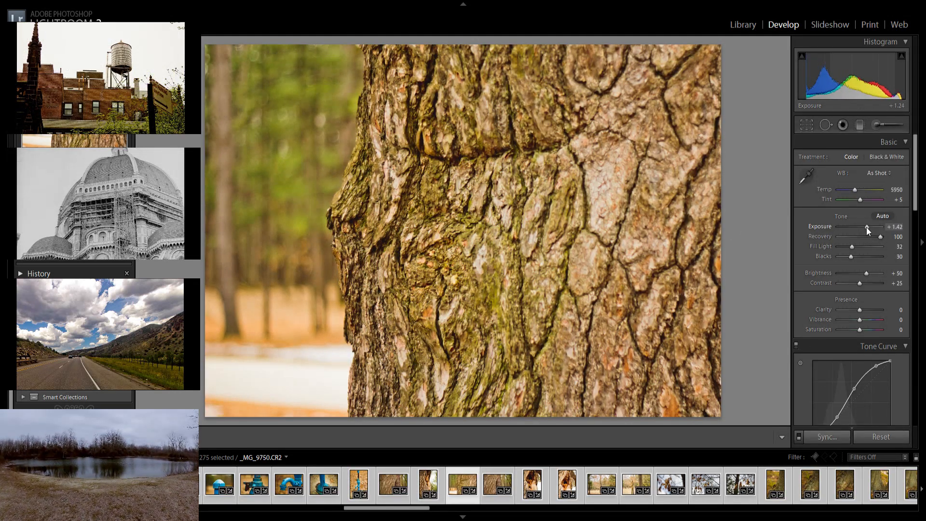
pyautogui.moveTo(866, 230); pyautogui.dragTo(868, 230)
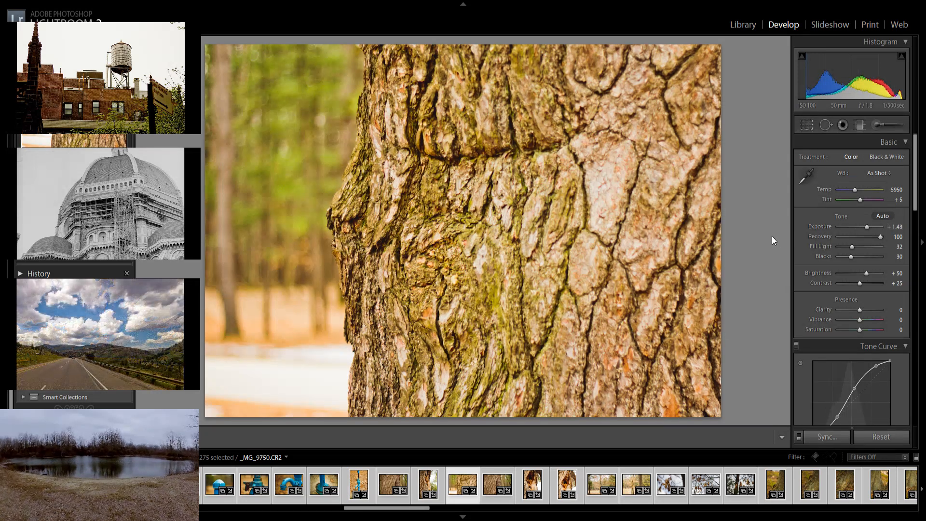
pyautogui.press('Right')
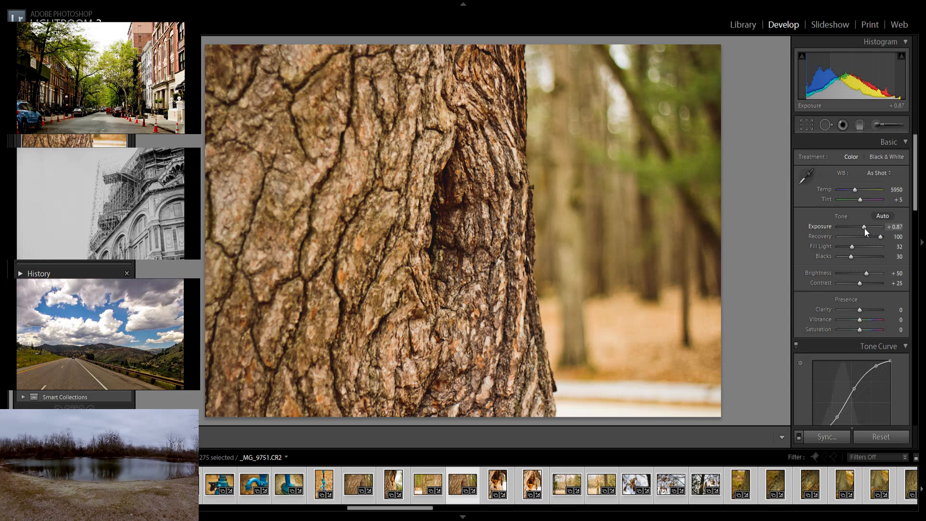
pyautogui.moveTo(867, 231); pyautogui.dragTo(868, 232)
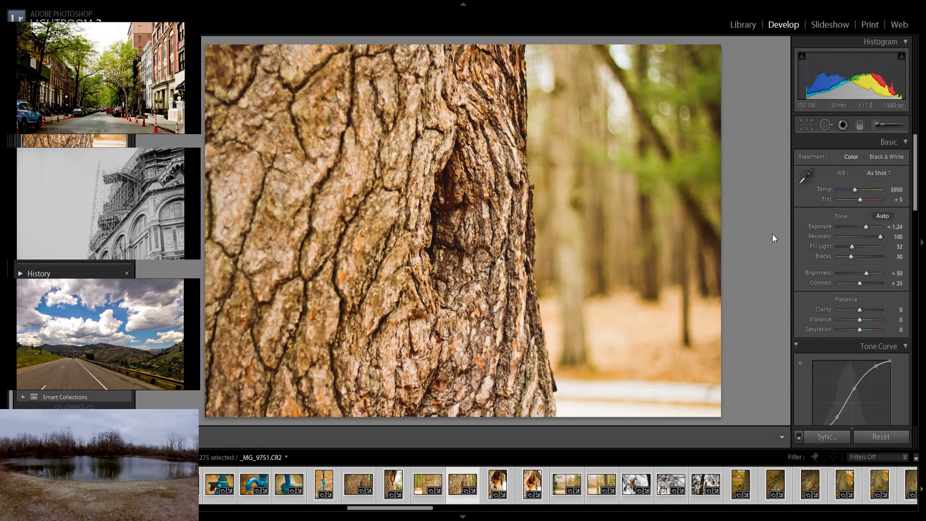
# Darken the hollow-trunk photos: exposure -0.05 on _MG_9752, and exposure -0.32, fill light 30 and blacks 23 on _MG_9754
pyautogui.press('Right')
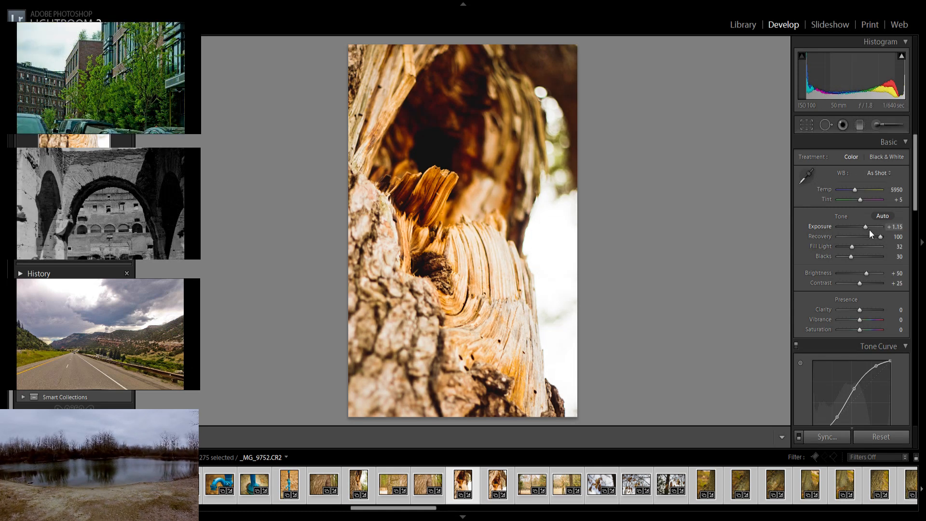
pyautogui.moveTo(867, 232); pyautogui.dragTo(862, 232)
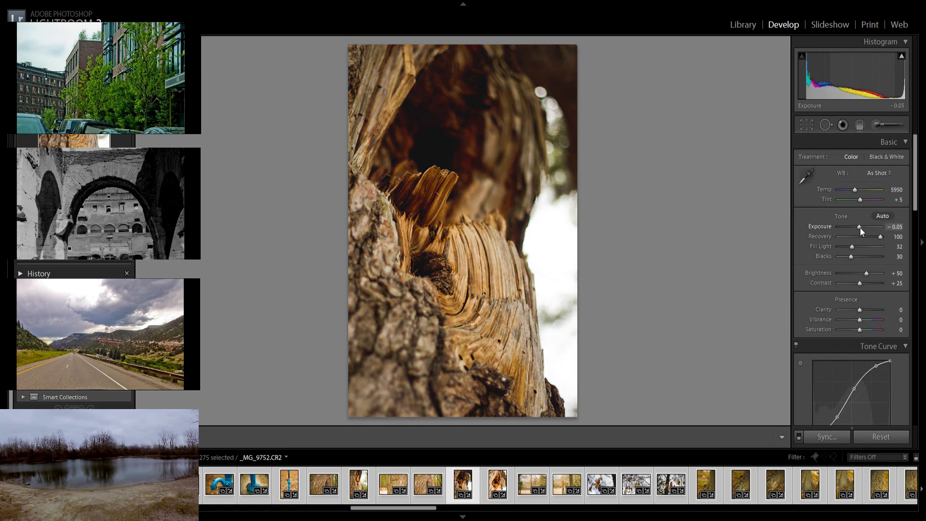
pyautogui.press('Right')
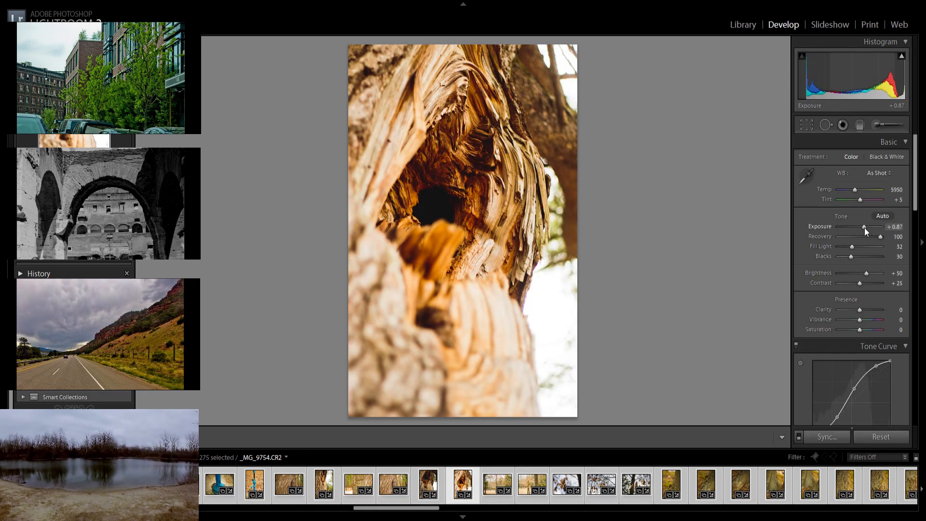
pyautogui.moveTo(863, 231)
pyautogui.mouseDown()
pyautogui.moveTo(834, 247)
pyautogui.moveTo(859, 258)
pyautogui.moveTo(848, 260)
pyautogui.moveTo(860, 235)
pyautogui.mouseUp()
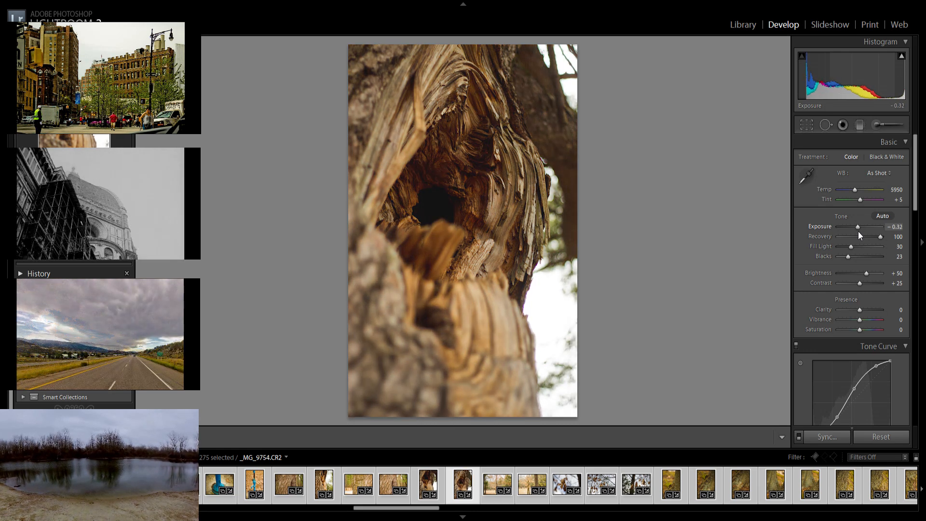
# Lower the exposure of the park tree photos to +0.32 on _MG_9756 and +0.23 on _MG_9757
pyautogui.press('Right')
pyautogui.press('Right')
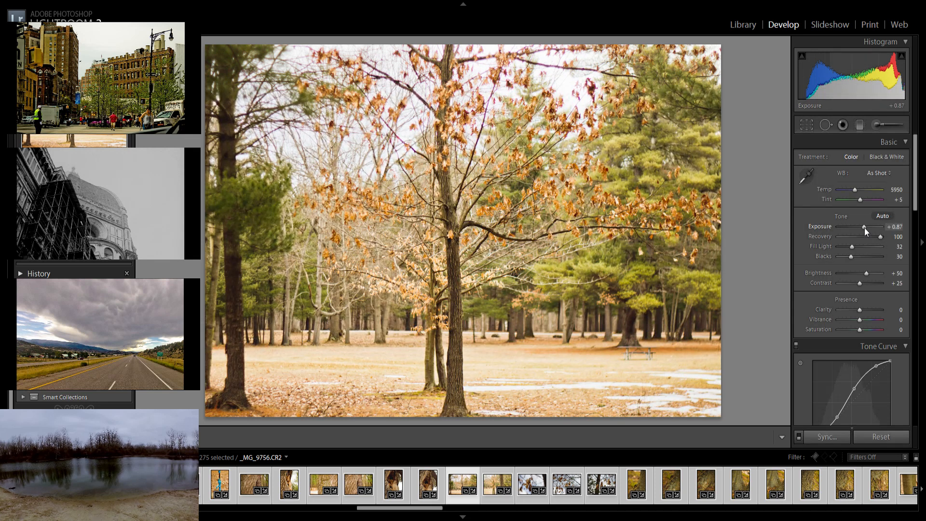
pyautogui.moveTo(863, 229); pyautogui.dragTo(862, 229)
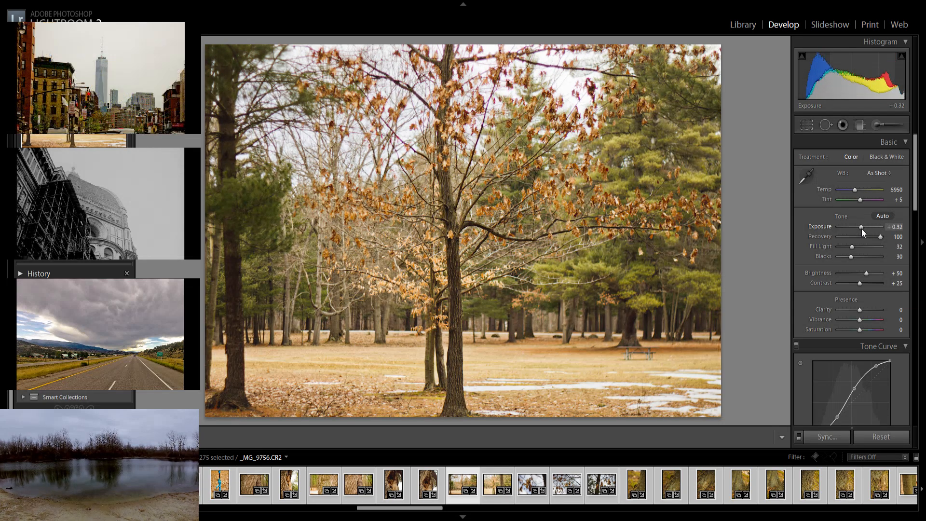
pyautogui.press('Right')
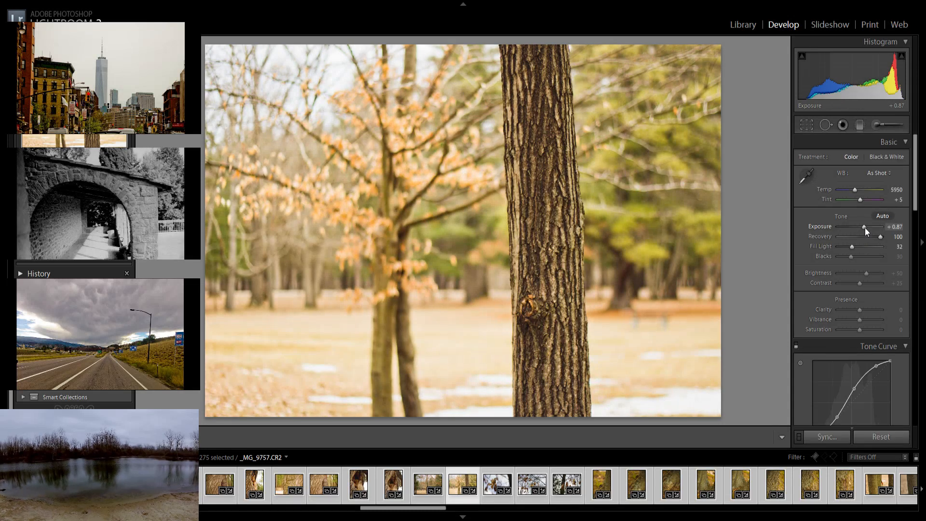
pyautogui.moveTo(864, 230); pyautogui.dragTo(863, 229)
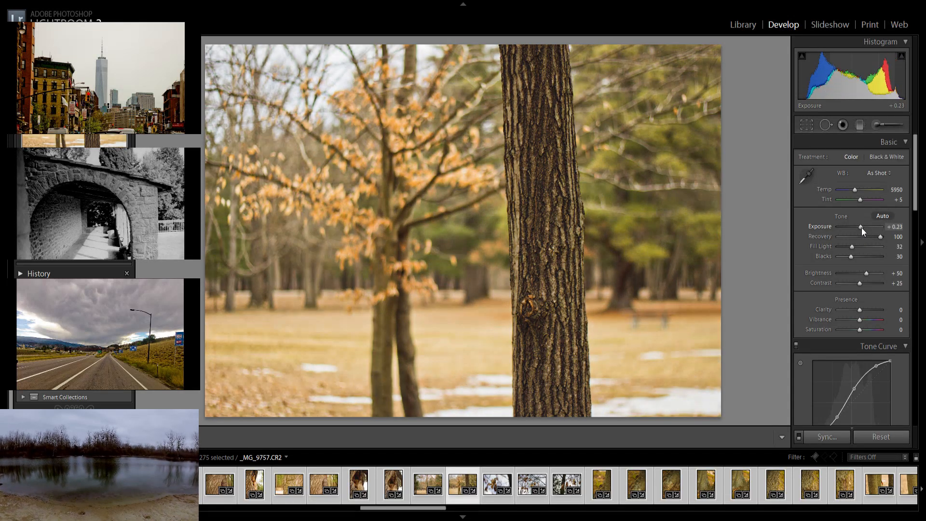
# Set exposure to -0.05 and fill light to 57 on _MG_9759, and adjust the exposure of _MG_9760
pyautogui.press('Right')
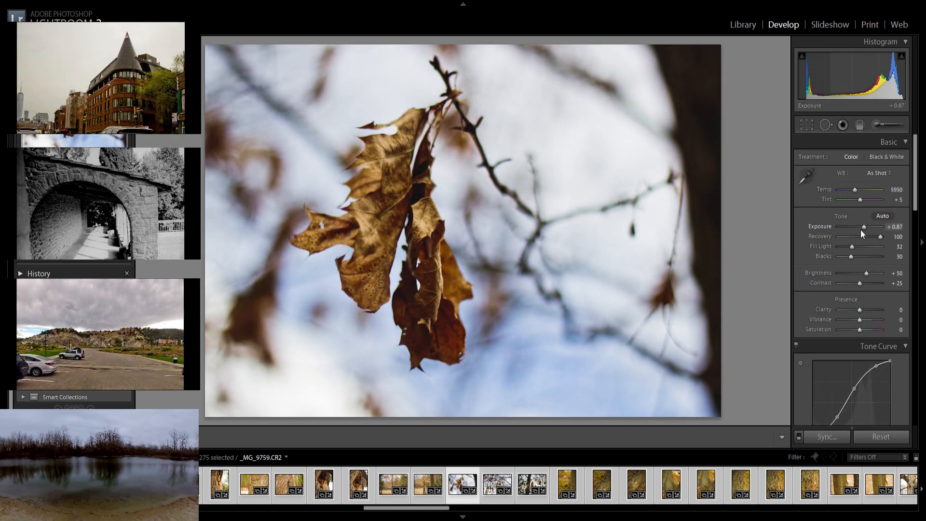
pyautogui.moveTo(864, 231); pyautogui.dragTo(861, 230)
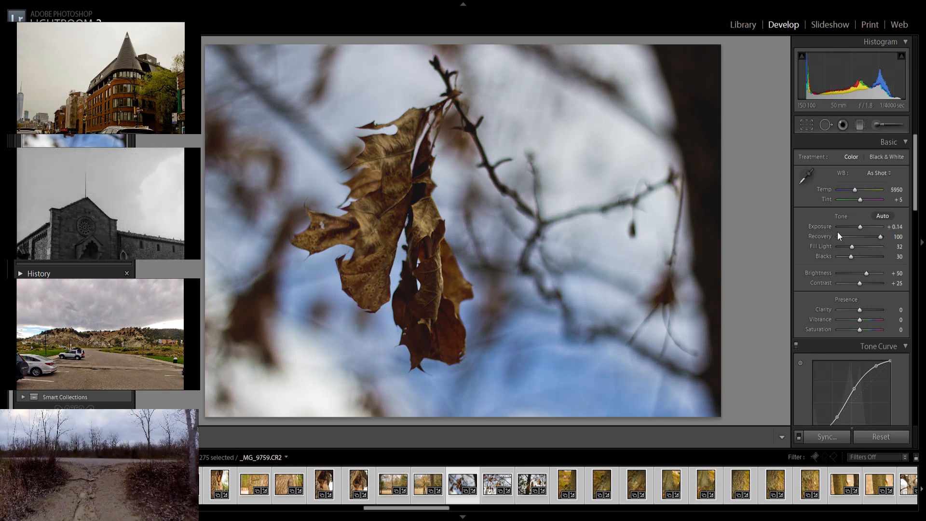
pyautogui.moveTo(860, 229); pyautogui.dragTo(863, 246)
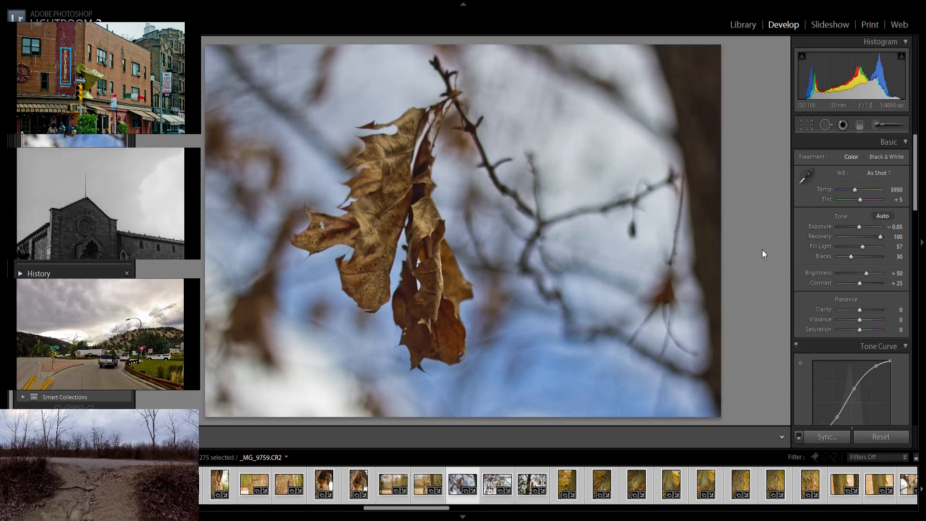
pyautogui.press('Right')
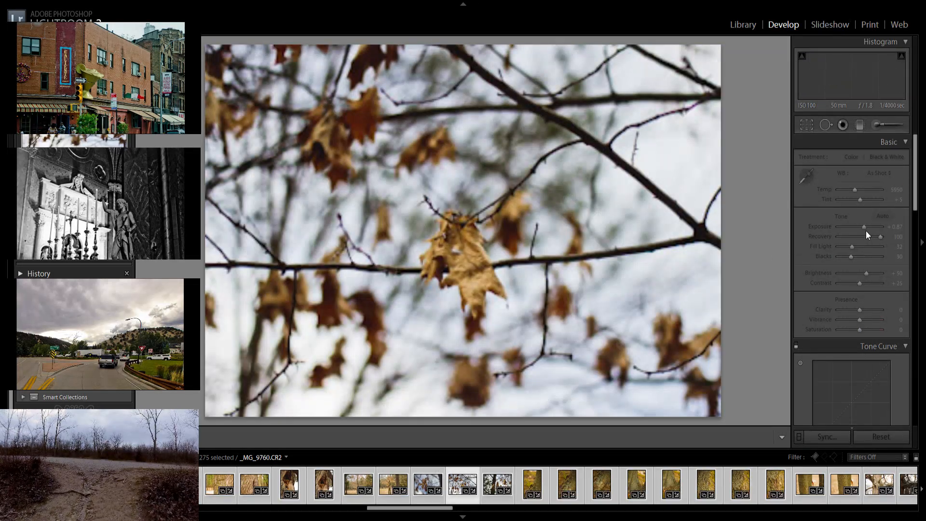
pyautogui.moveTo(864, 232); pyautogui.dragTo(864, 232)
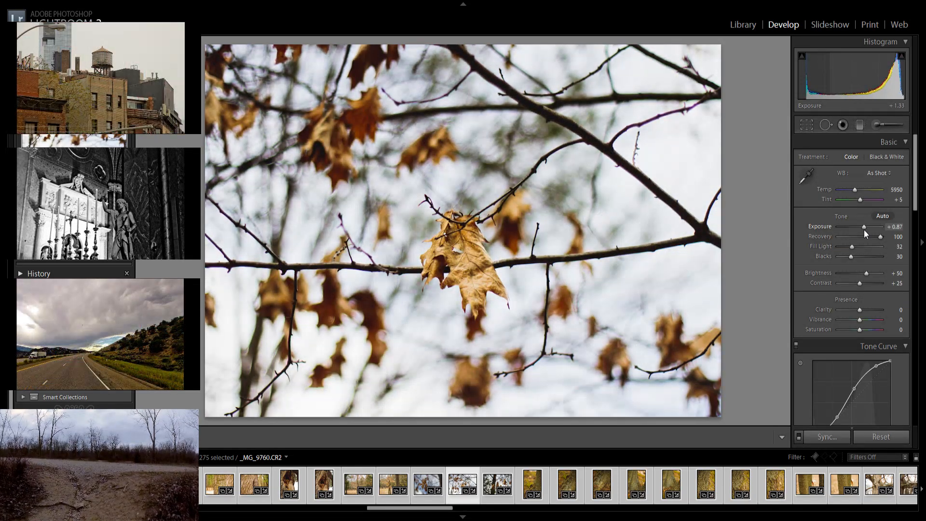
# Adjust the tone of the hanging-leaves photo _MG_9761 to exposure +0.78, fill light 53 and blacks 36
pyautogui.press('Right')
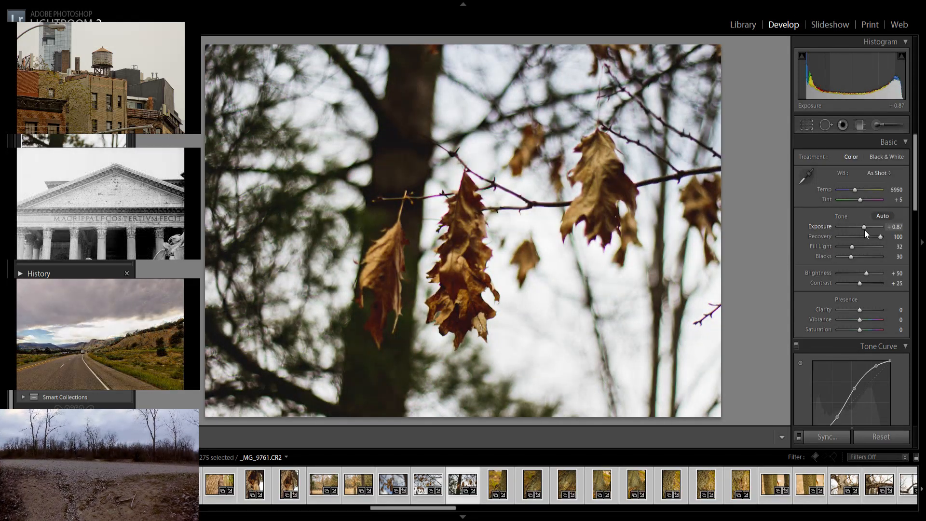
pyautogui.moveTo(866, 234); pyautogui.dragTo(853, 257)
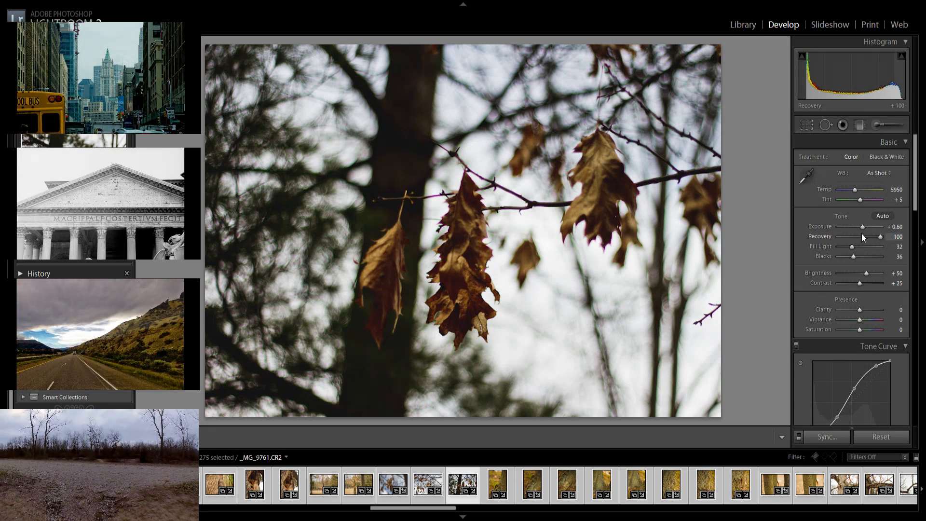
pyautogui.moveTo(863, 230); pyautogui.dragTo(864, 231)
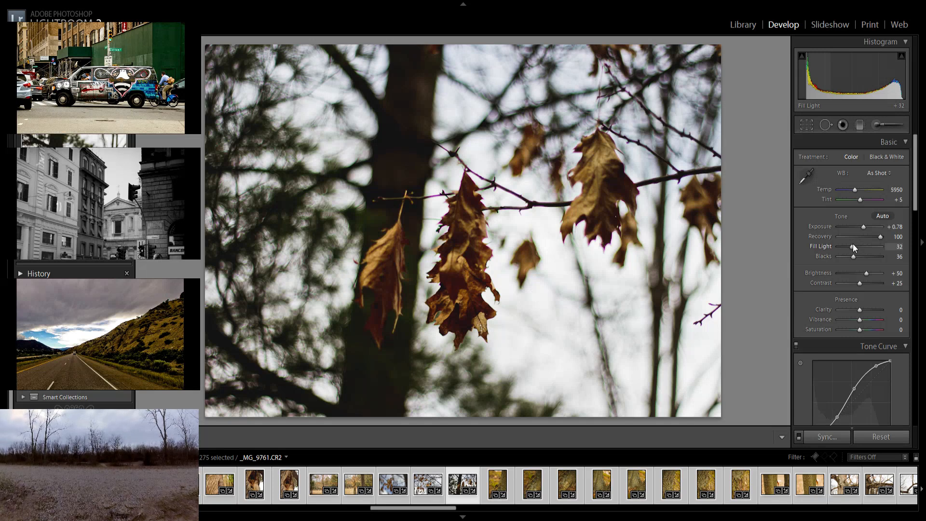
pyautogui.moveTo(853, 244); pyautogui.dragTo(862, 245)
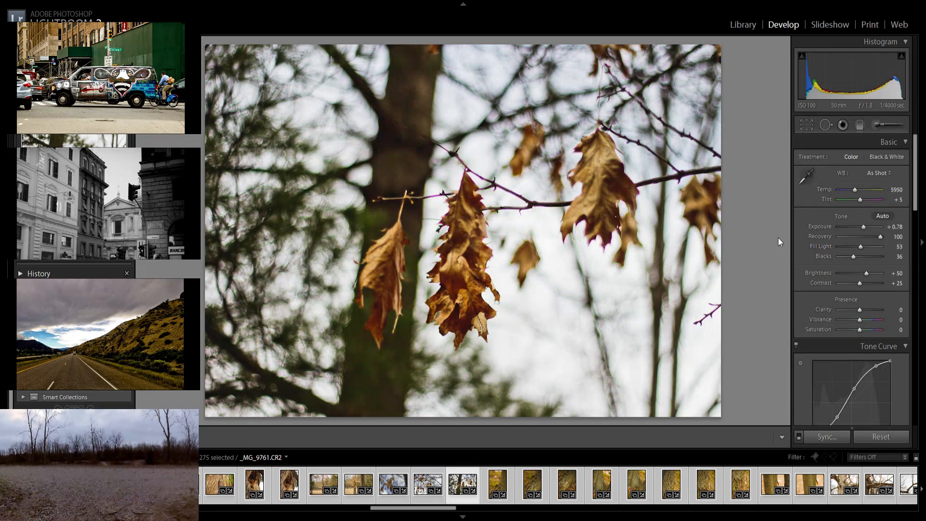
# Give _MG_9762 and _MG_9763 Daylight white balance and exposure +1.15, with fill light 53 and blacks 38 on _MG_9762
pyautogui.press('Right')
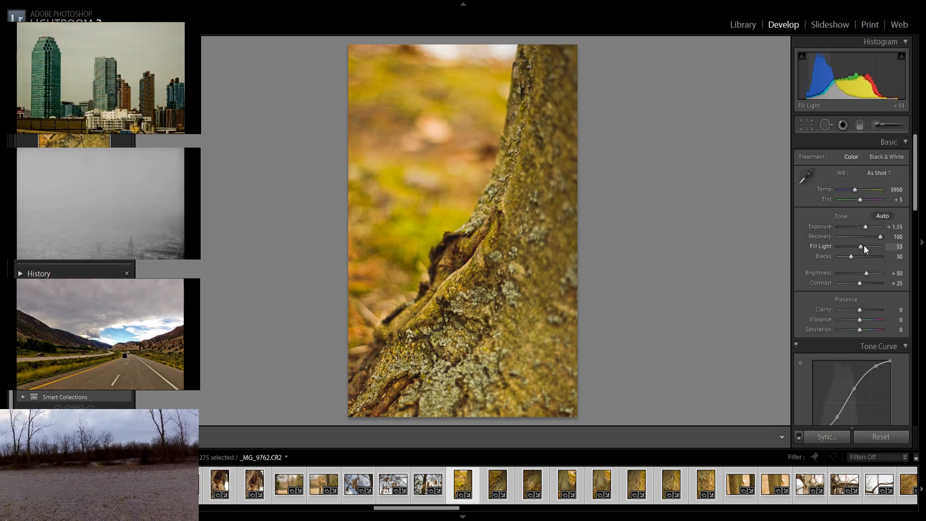
pyautogui.moveTo(854, 257); pyautogui.dragTo(856, 256)
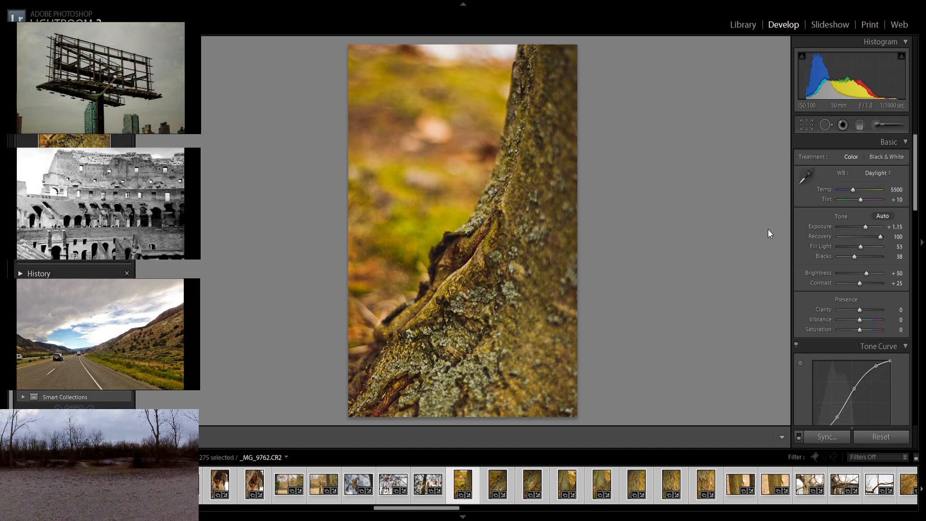
pyautogui.press('Right')
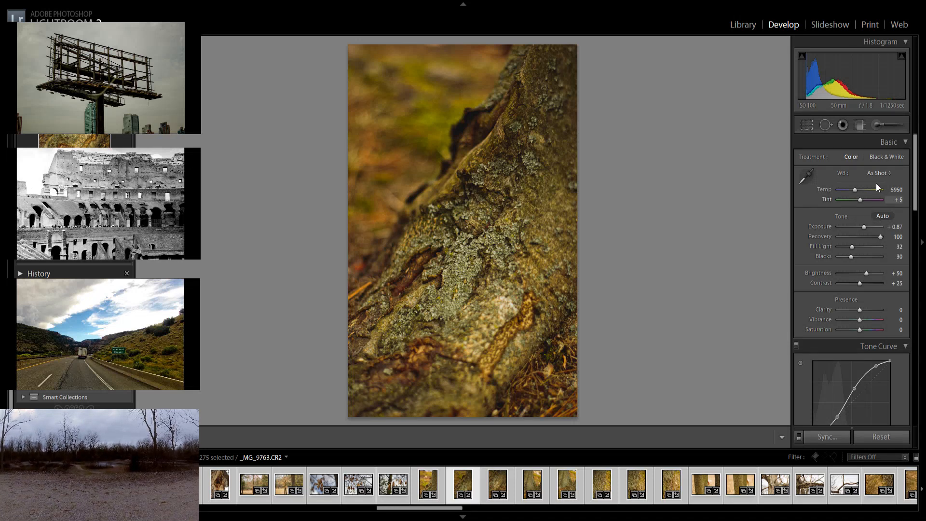
pyautogui.hotkey('ctrl', 'shift', 'v')
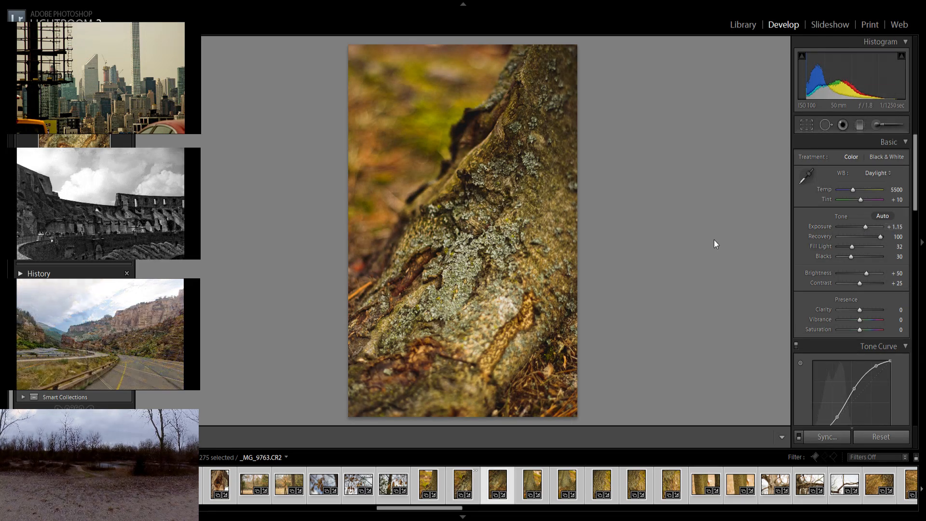
# Set the exposure of _MG_9764 to +0.78 and its white balance to Daylight
pyautogui.press('Right')
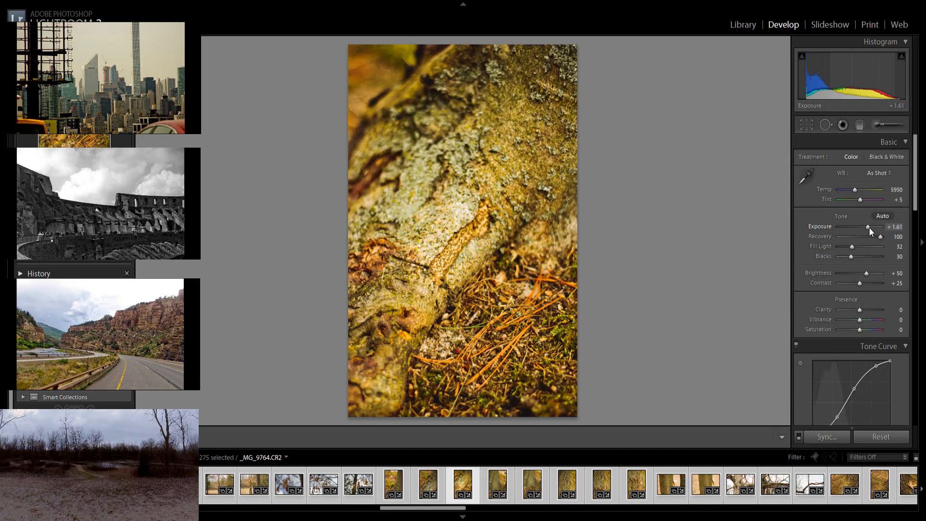
pyautogui.moveTo(868, 226); pyautogui.dragTo(864, 226)
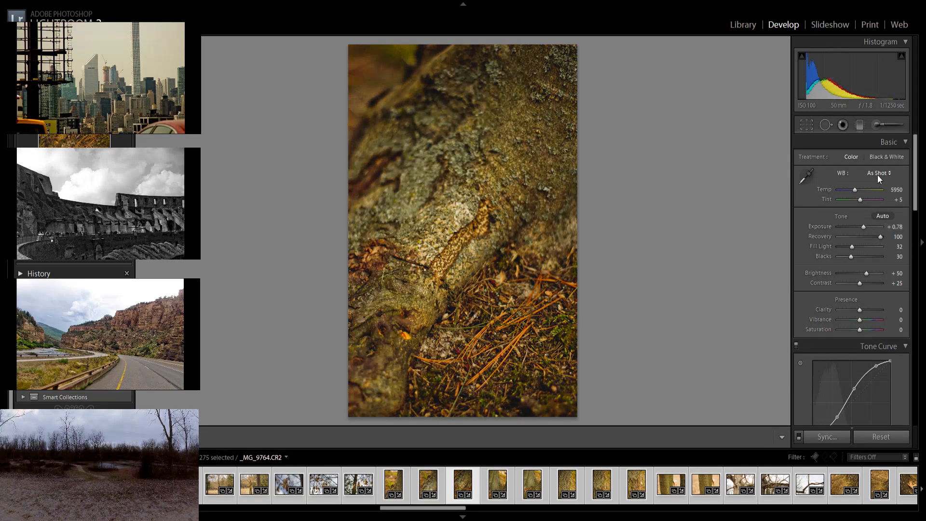
pyautogui.click(878, 173)
pyautogui.click(869, 206)
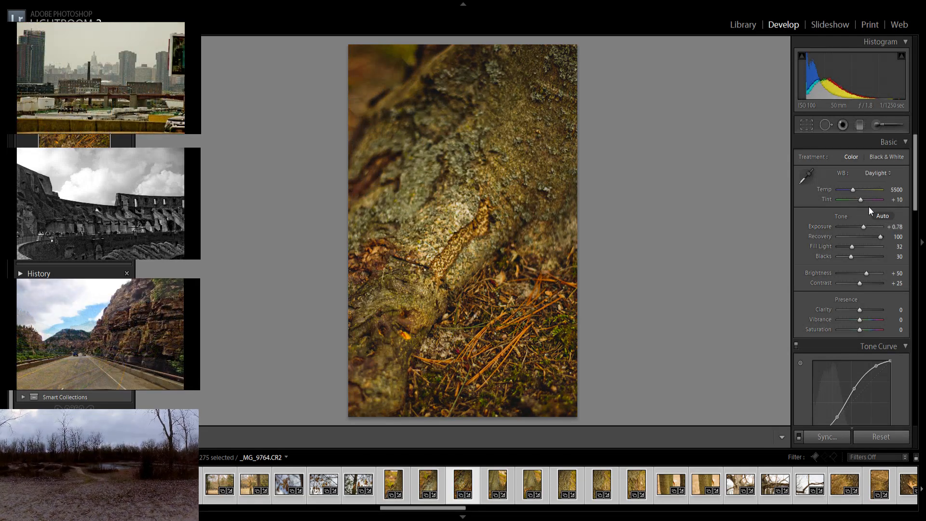
# Raise the exposure of _MG_9765 to +1.24 and apply the Daylight white balance preset
pyautogui.press('Right')
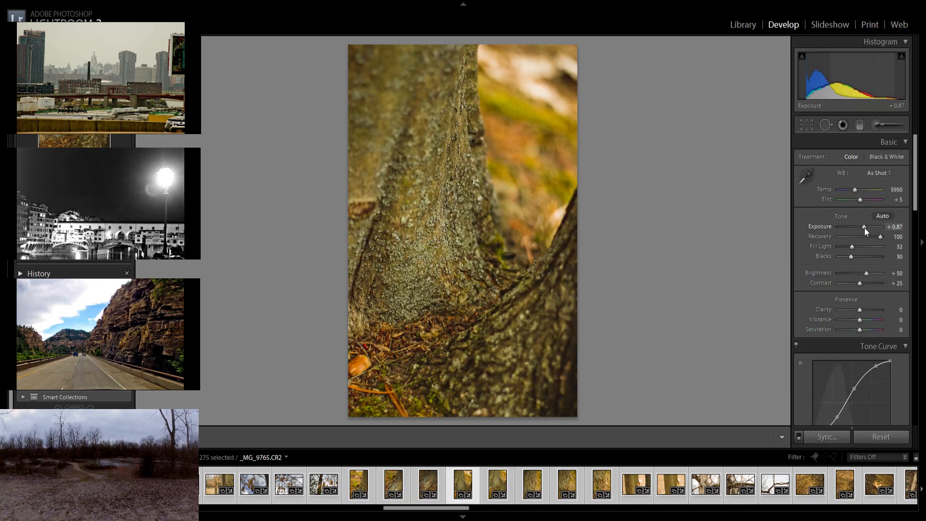
pyautogui.moveTo(867, 230); pyautogui.dragTo(868, 229)
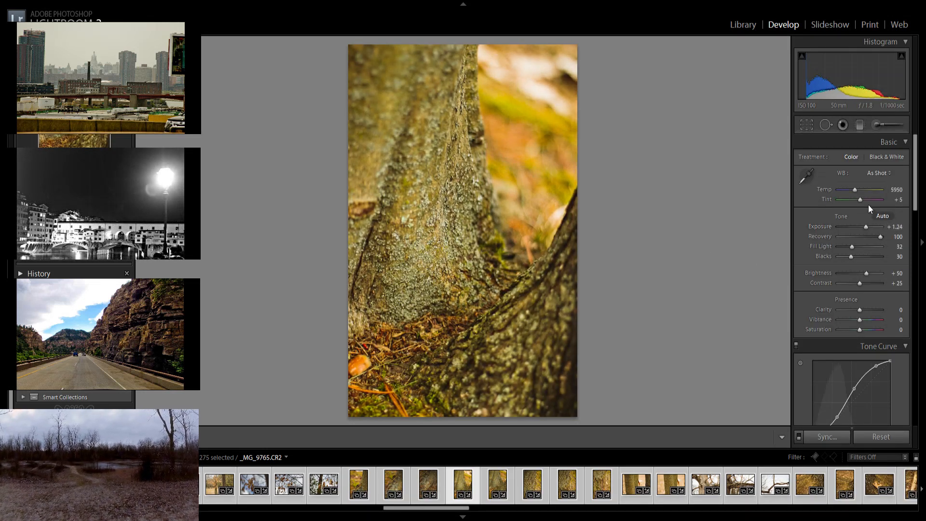
pyautogui.click(869, 207)
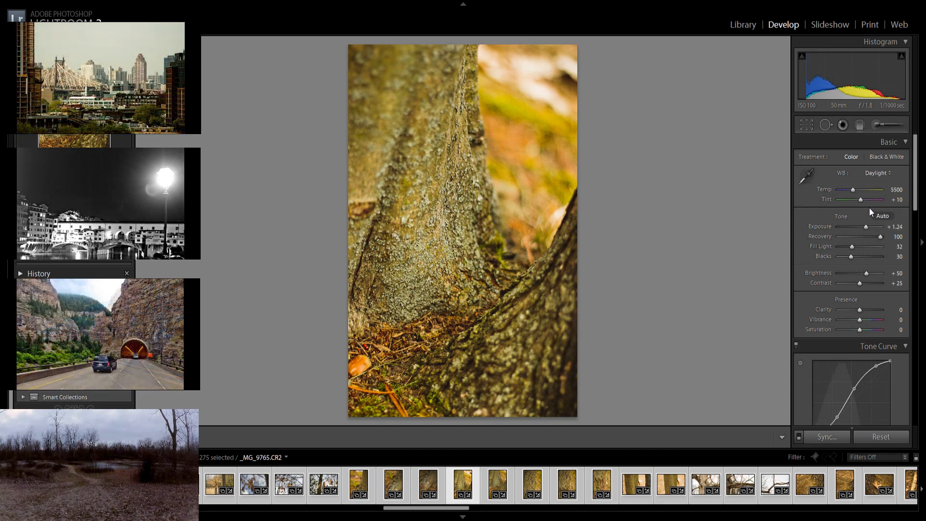
# Apply the Daylight white balance preset to the tree-trunk photos _MG_9766 and _MG_9767
pyautogui.press('Right')
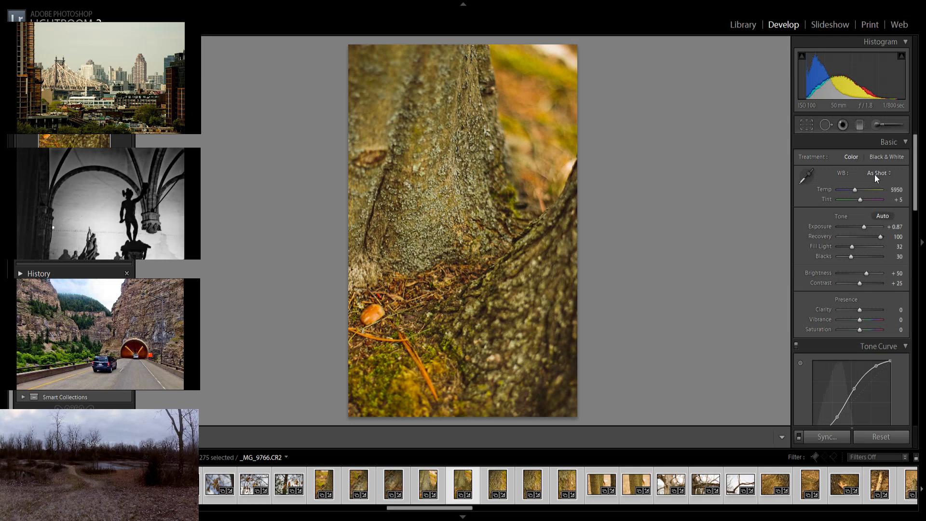
pyautogui.click(865, 207)
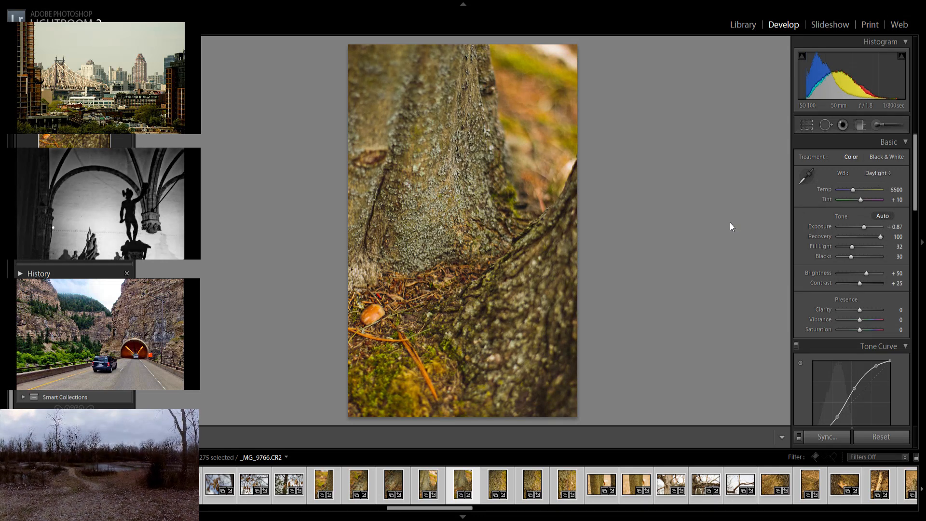
pyautogui.press('Right')
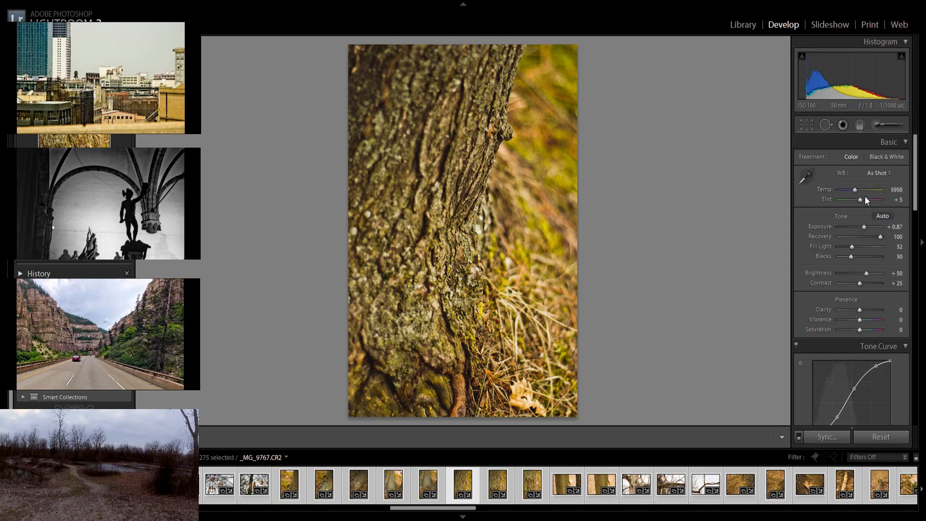
pyautogui.hotkey('ctrl', 'alt', 'v')
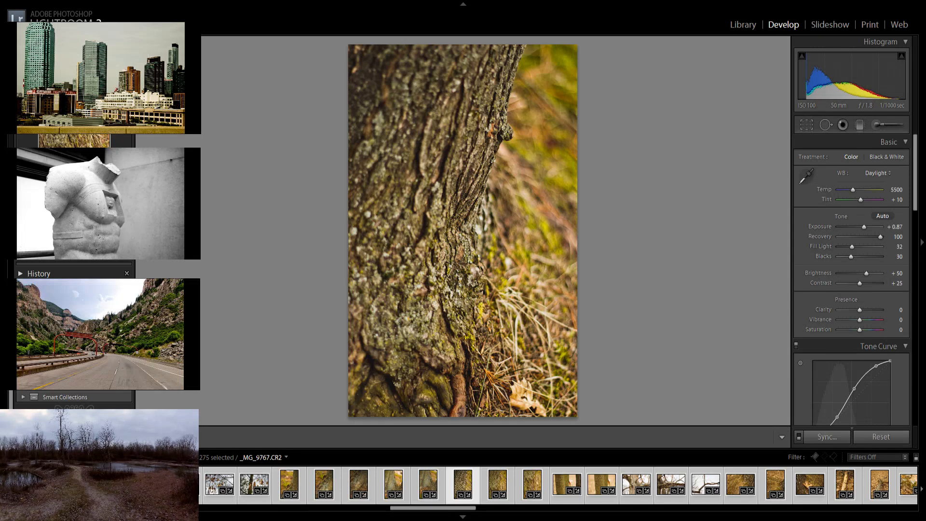
# Adjust the exposure of _MG_9768 and give _MG_9769 exposure +0.97, fill light 23 and Daylight white balance
pyautogui.press('Right')
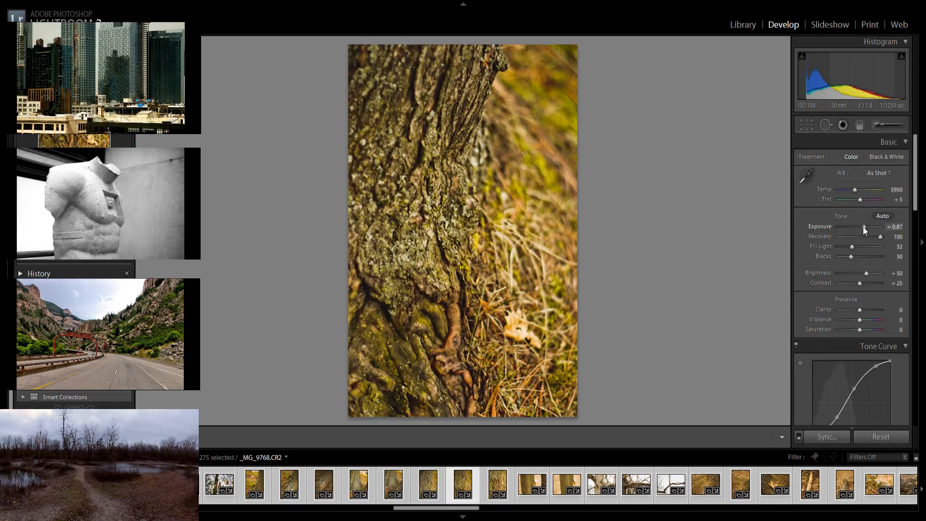
pyautogui.moveTo(864, 227)
pyautogui.mouseDown()
pyautogui.moveTo(854, 257)
pyautogui.moveTo(848, 247)
pyautogui.moveTo(865, 227)
pyautogui.mouseUp()
pyautogui.press('Right')
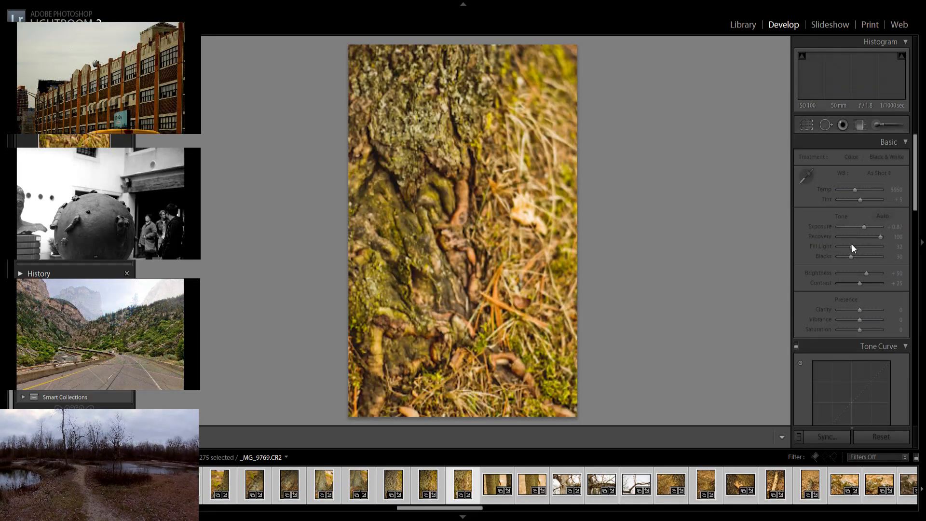
pyautogui.moveTo(852, 246); pyautogui.dragTo(847, 245)
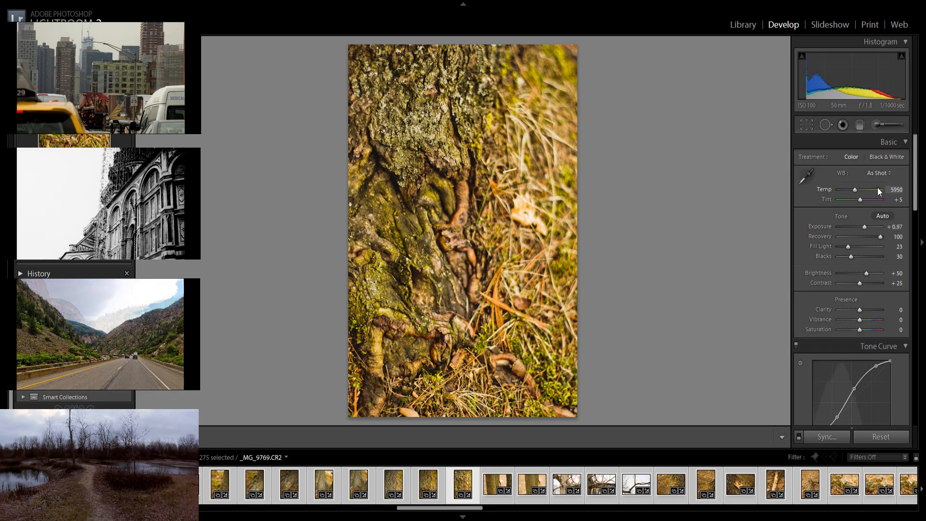
pyautogui.click(864, 209)
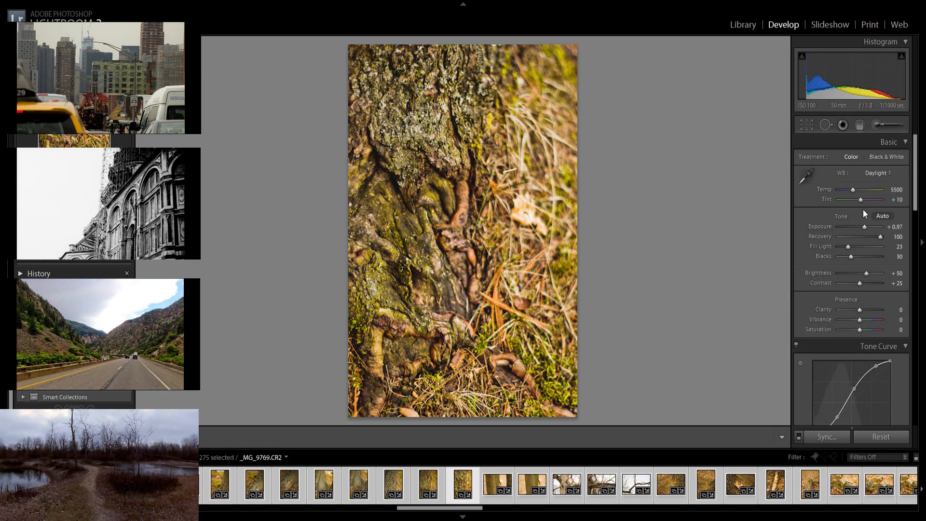
# Set _MG_9770, the trunks with a hanging leaf, to blacks 45, fill light 24 and Daylight white balance
pyautogui.press('Right')
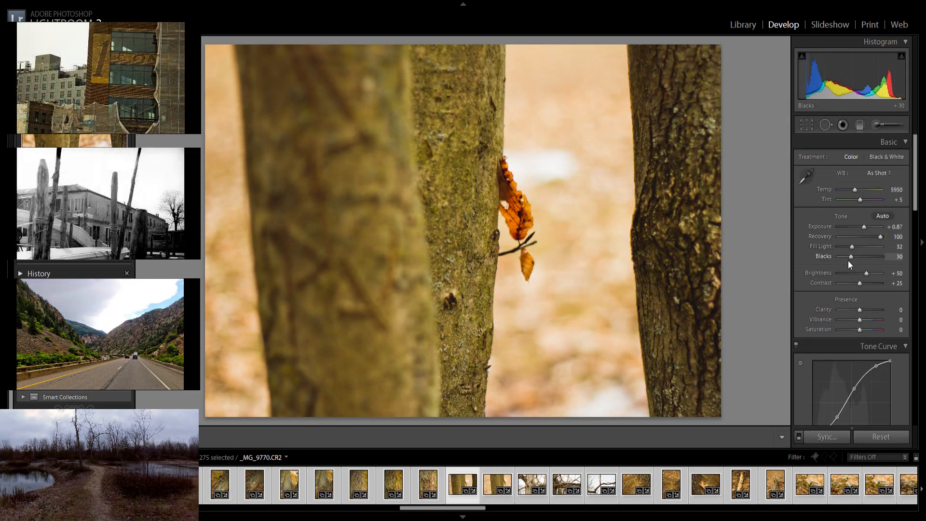
pyautogui.moveTo(853, 264); pyautogui.dragTo(845, 247)
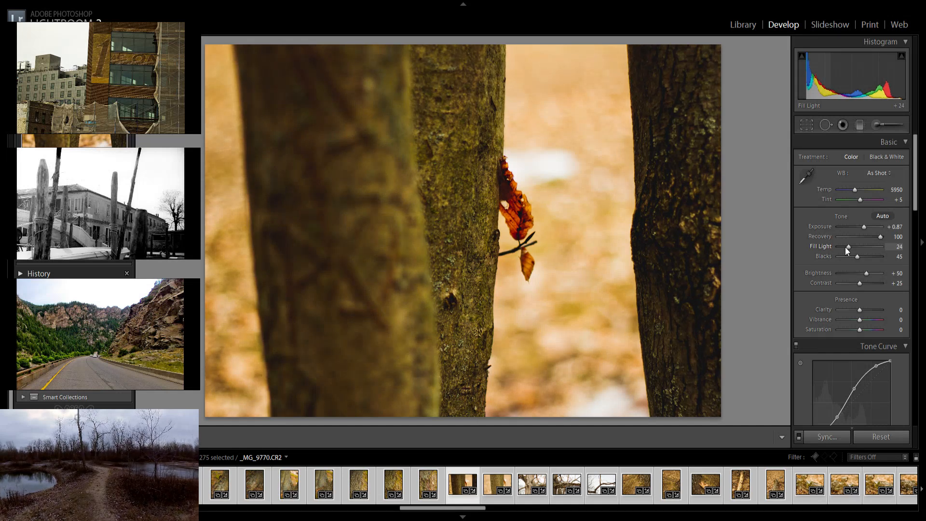
pyautogui.click(876, 173)
pyautogui.click(870, 212)
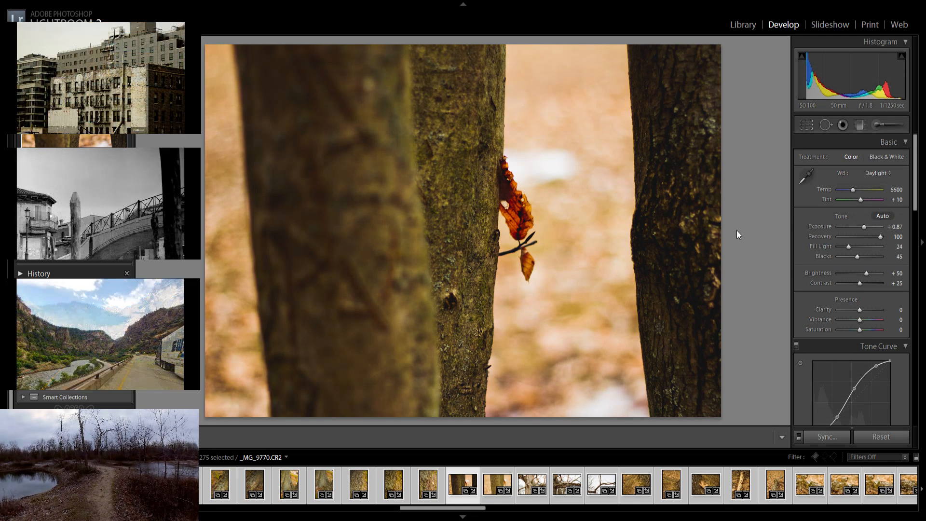
# Give _MG_9771 the Daylight white balance and set the exposure of the large-tree photo _MG_9772 to +0.14
pyautogui.press('Right')
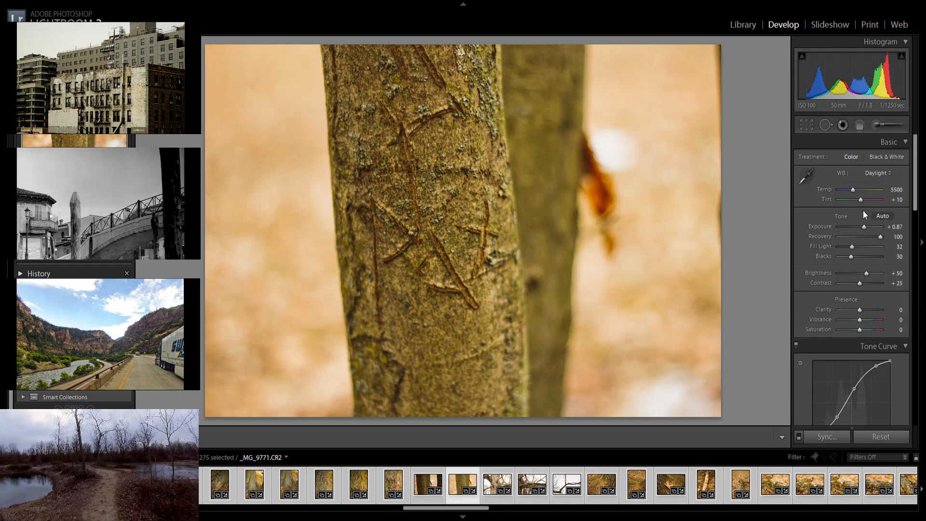
pyautogui.press('Right')
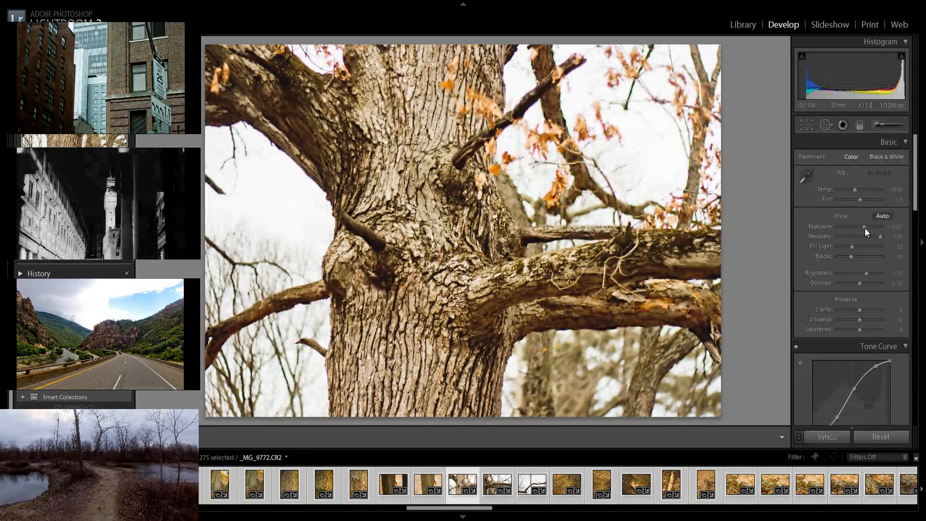
pyautogui.moveTo(866, 232); pyautogui.dragTo(861, 232)
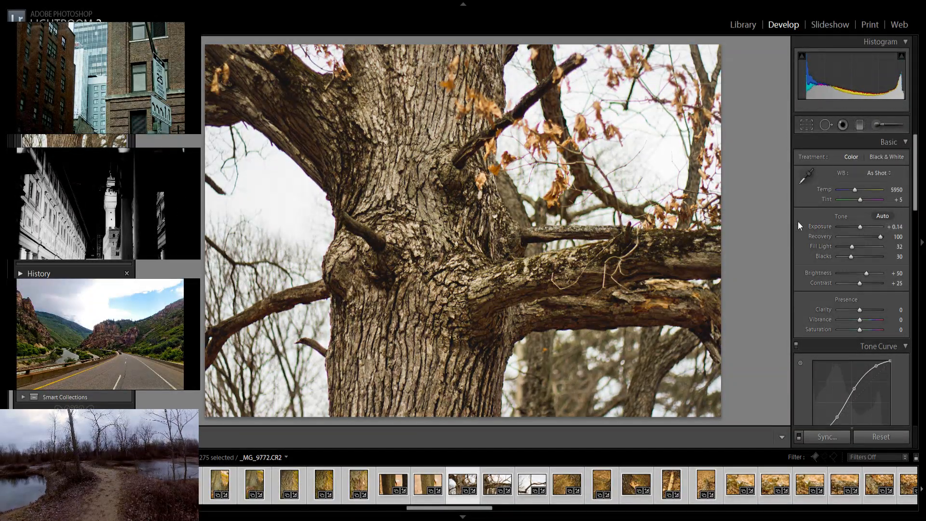
# Reduce the exposure of the bare-branch photo _MG_9773 and set the exposure of _MG_9774 to -0.41
pyautogui.press('Right')
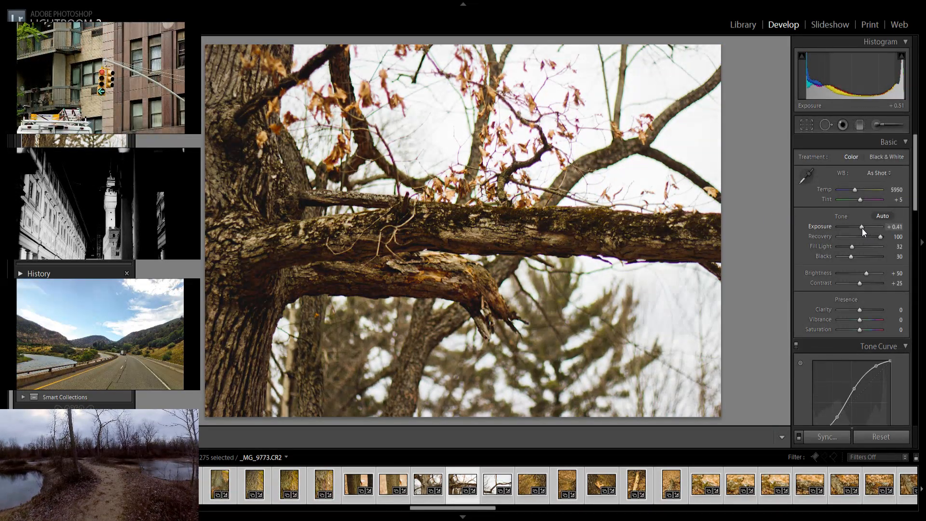
pyautogui.press('Right')
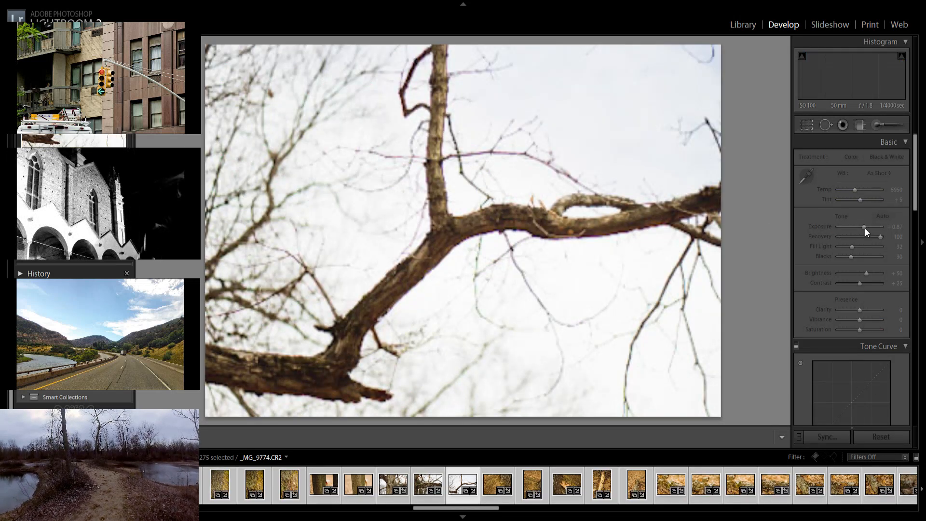
pyautogui.moveTo(866, 232); pyautogui.dragTo(859, 232)
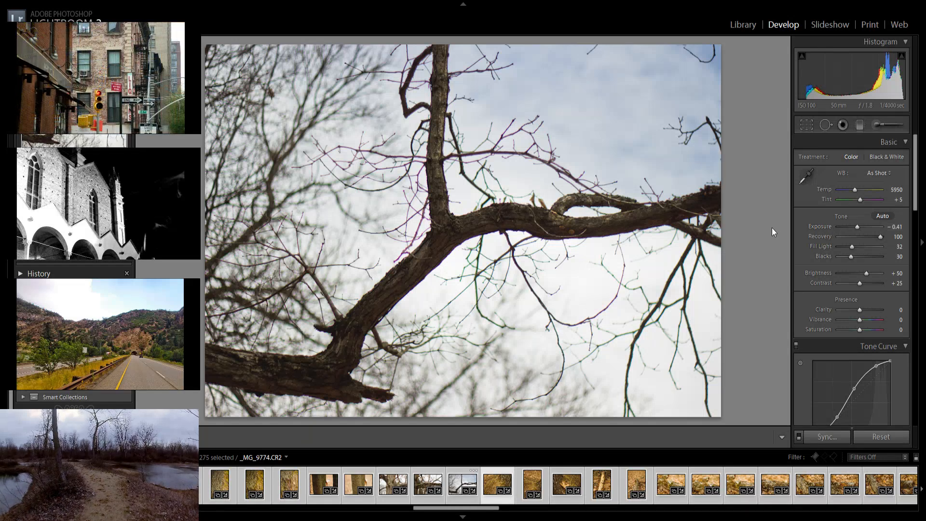
# Fine-tune the exposure of the dry-grass photo _MG_9776 and set the exposure of _MG_9777 to +0.69
pyautogui.press('Right')
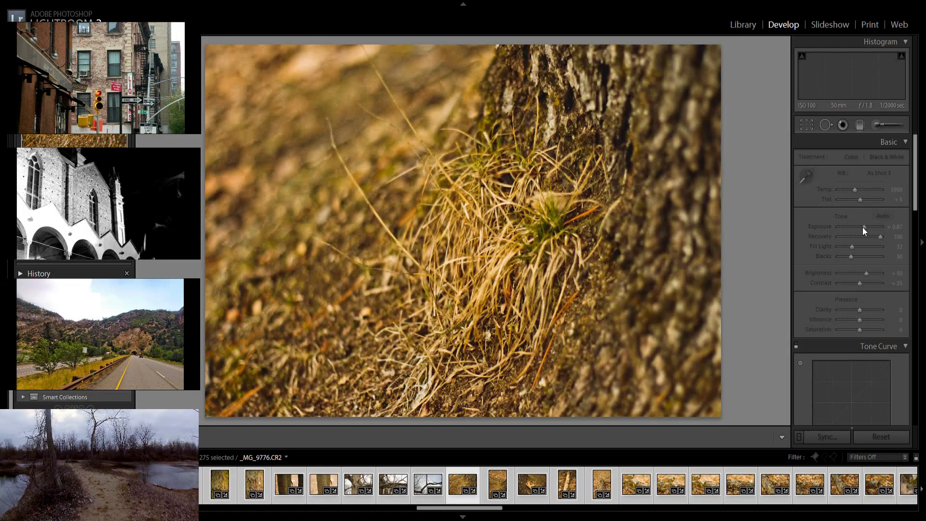
pyautogui.moveTo(865, 231); pyautogui.dragTo(864, 231)
pyautogui.press('Right')
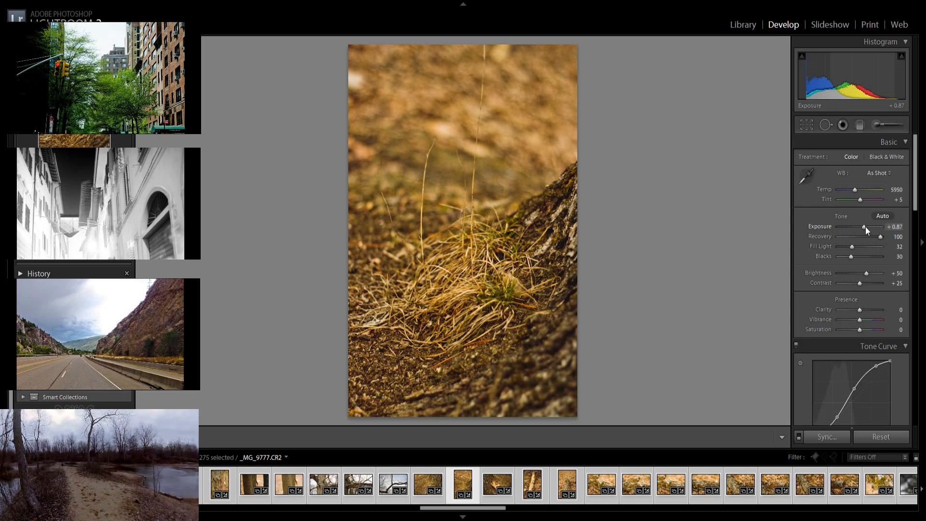
pyautogui.moveTo(867, 232); pyautogui.dragTo(865, 227)
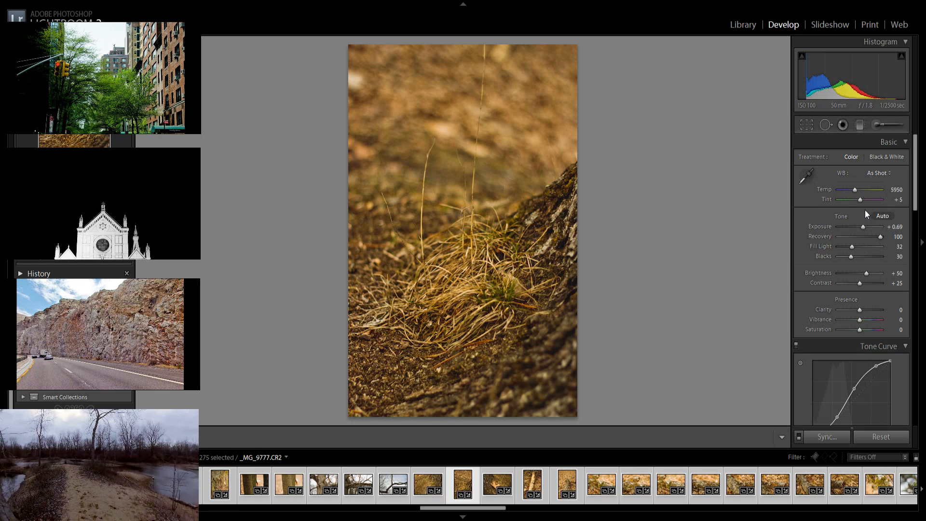
# Apply Daylight white balance to _MG_9779 and _MG_9782, and set the exposure of _MG_9780 to +1.24
pyautogui.press('Right')
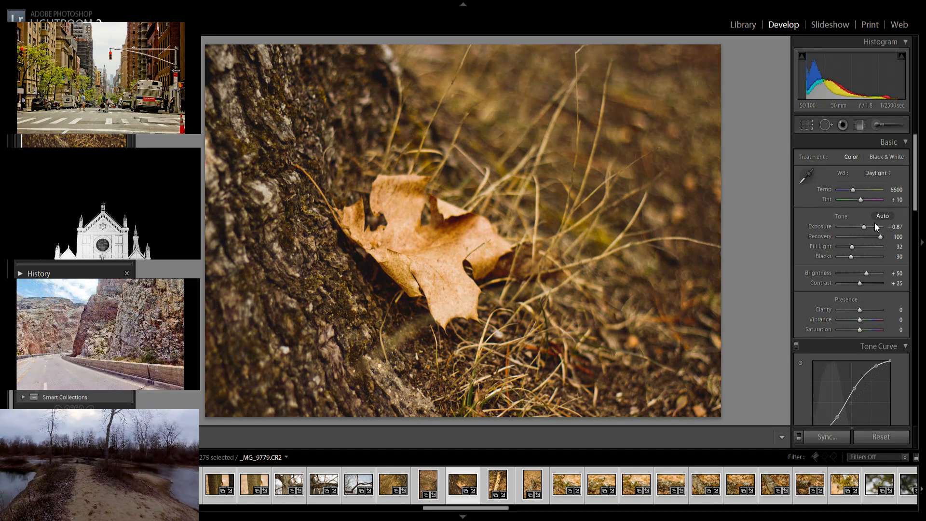
pyautogui.press('Right')
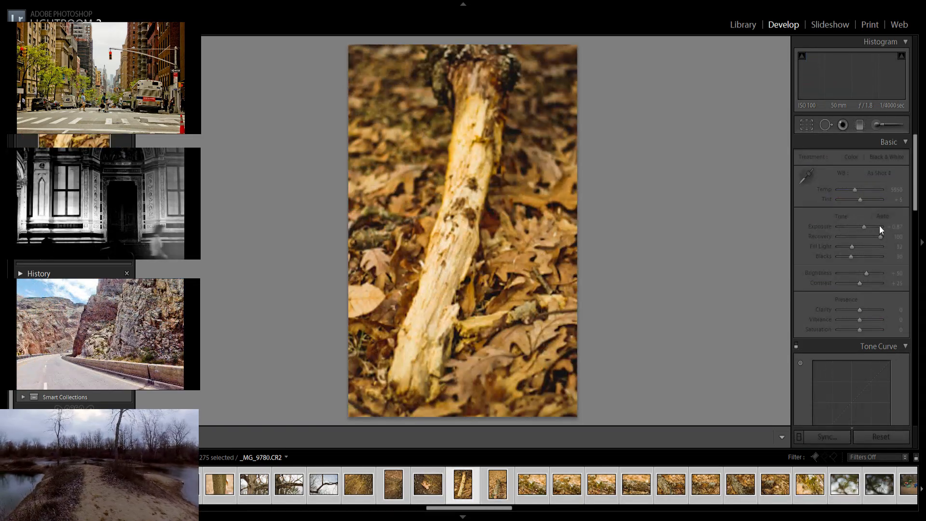
pyautogui.moveTo(865, 228); pyautogui.dragTo(866, 230)
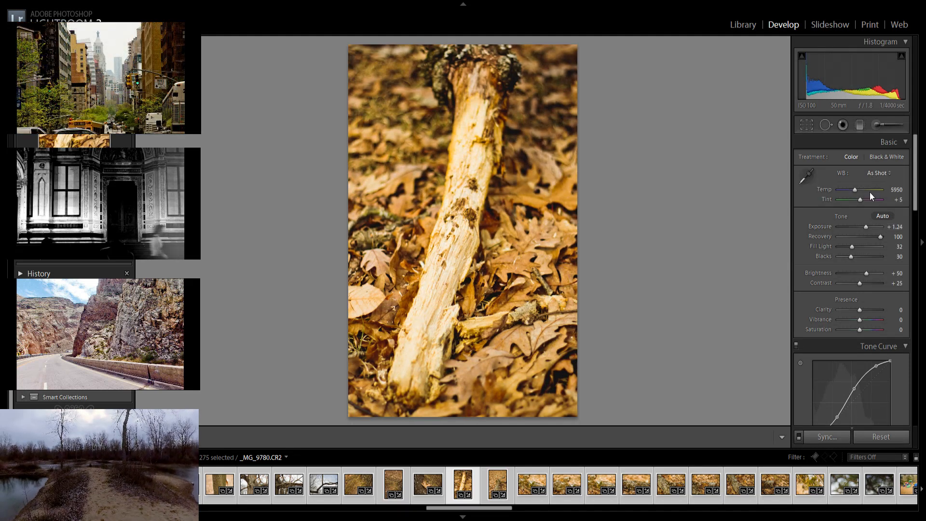
pyautogui.press('Right')
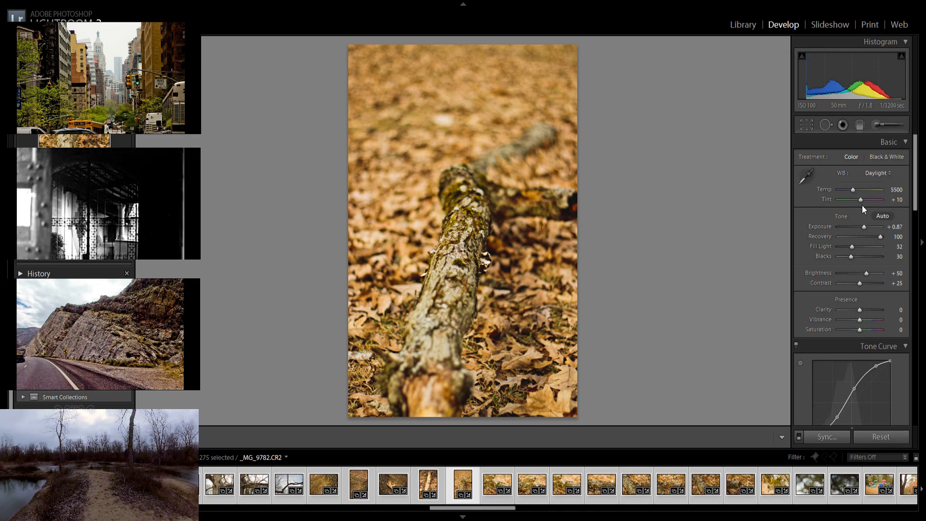
# Set the exposure of the mossy-branch photo _MG_9783 to +0.97 and that of _MG_9786 to +1.06
pyautogui.press('Right')
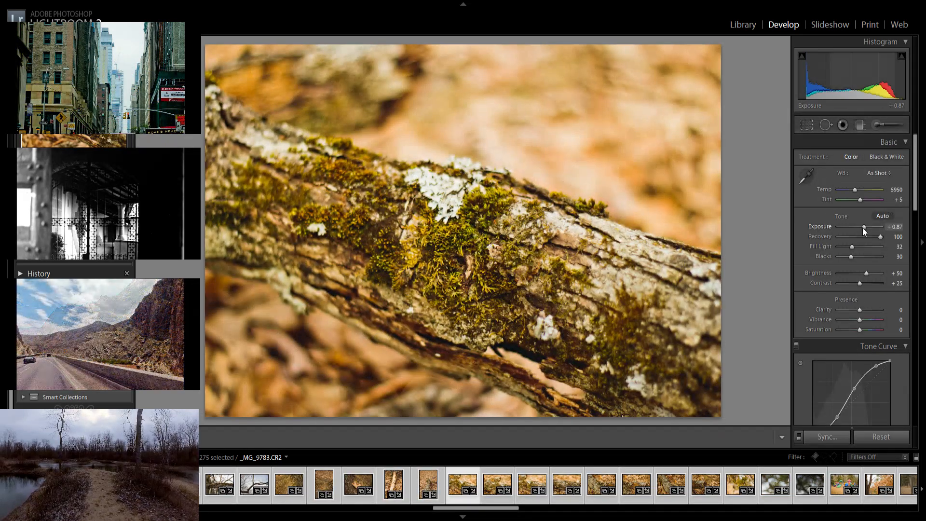
pyautogui.moveTo(865, 230); pyautogui.dragTo(864, 231)
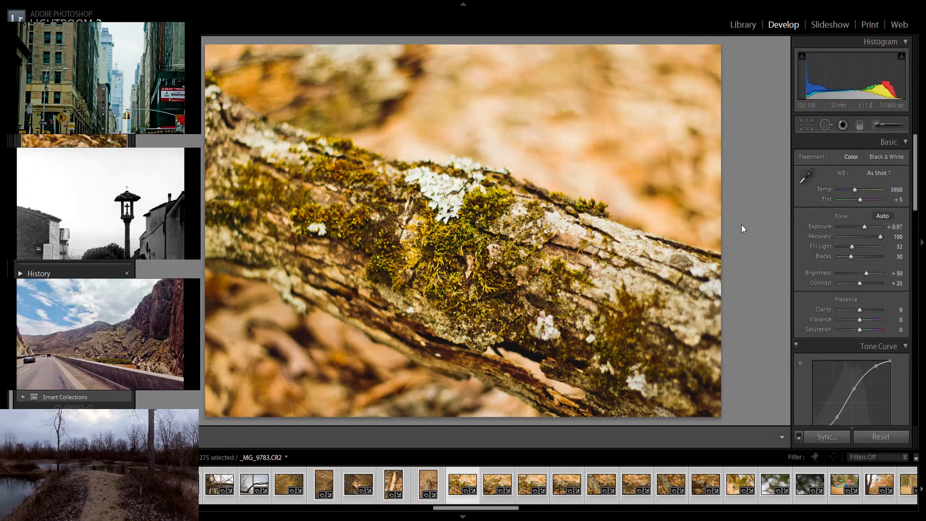
pyautogui.press('Right')
pyautogui.press('Right')
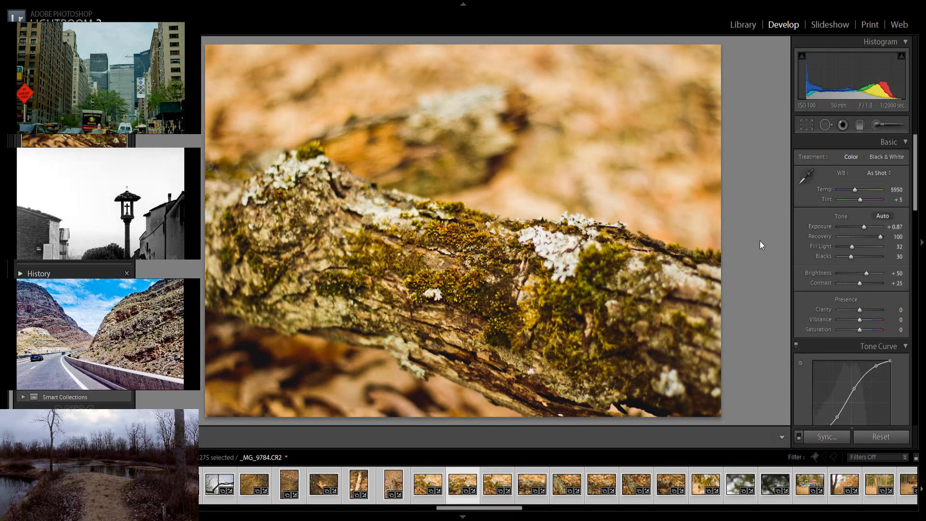
pyautogui.press('Right')
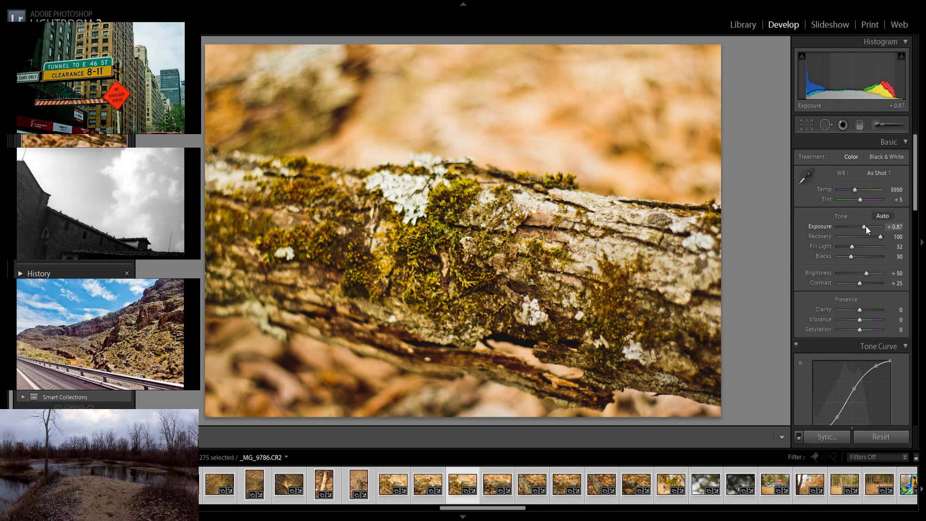
pyautogui.moveTo(864, 231); pyautogui.dragTo(865, 231)
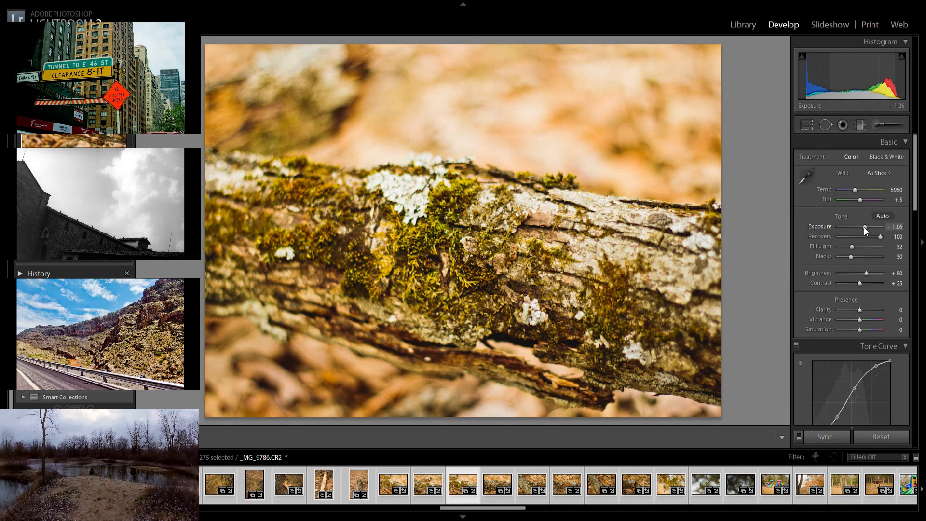
# Raise the exposure of _MG_9787 to +1.33 and of _MG_9788 and _MG_9789 to +1.06
pyautogui.press('Right')
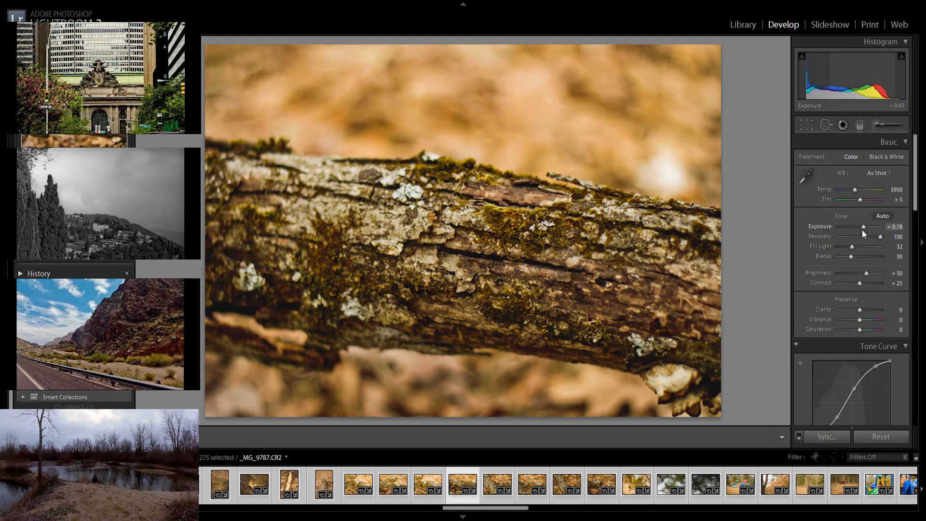
pyautogui.moveTo(864, 234); pyautogui.dragTo(867, 234)
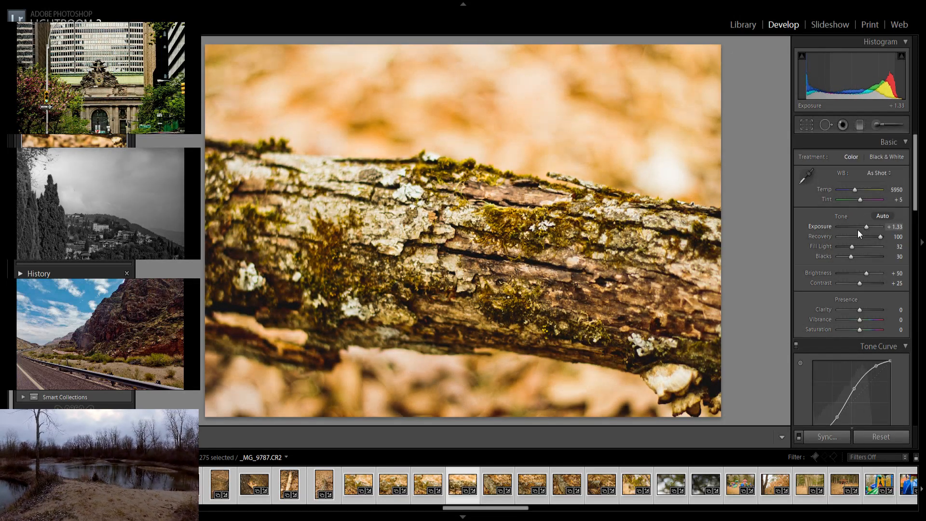
pyautogui.press('Right')
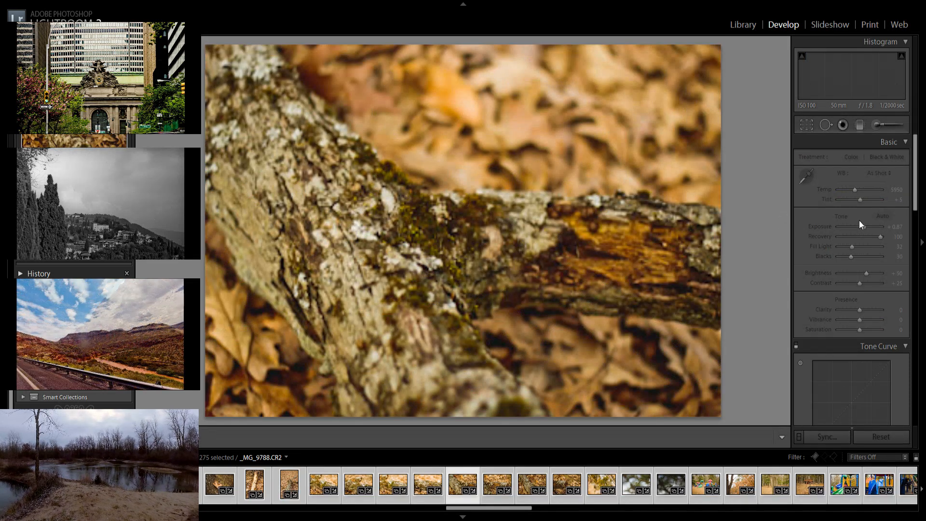
pyautogui.moveTo(862, 225); pyautogui.dragTo(864, 232)
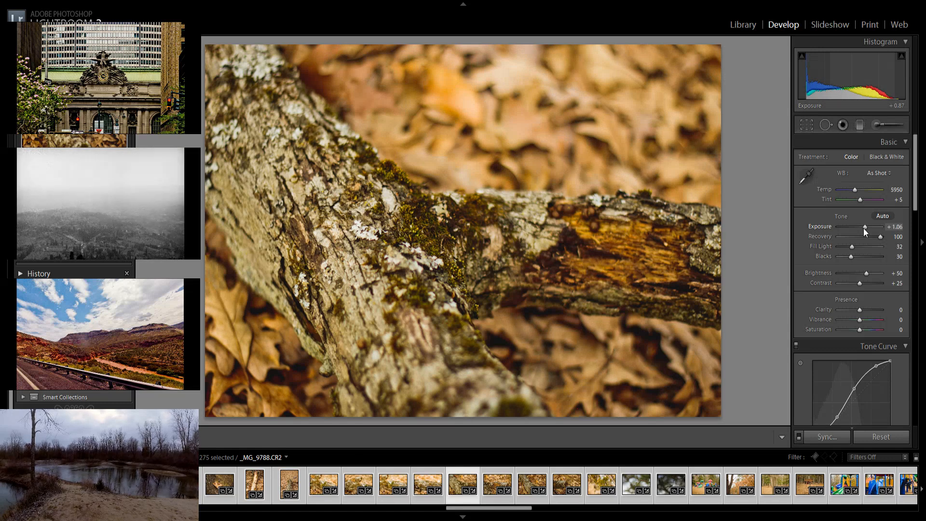
pyautogui.press('Right')
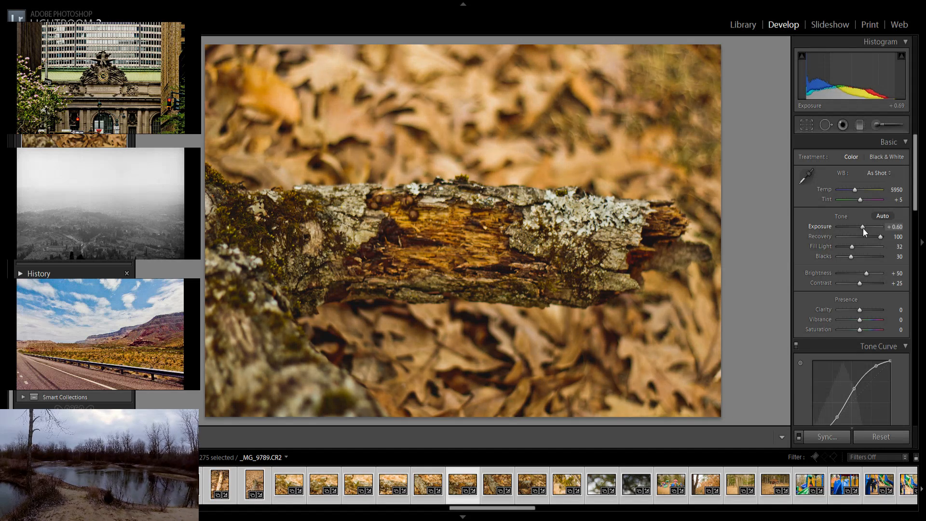
pyautogui.moveTo(864, 230); pyautogui.dragTo(866, 230)
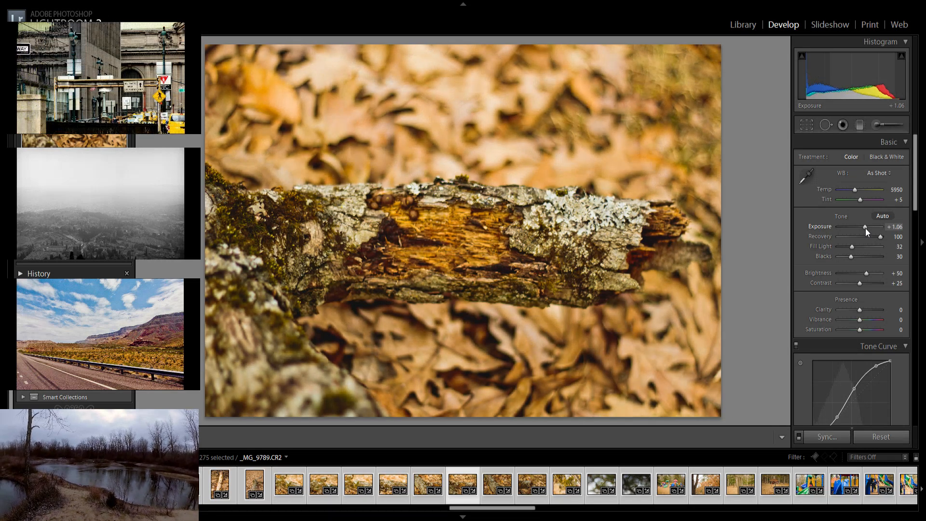
# Set the exposure of _MG_9790 to +1.24, of _MG_9792 to +1.15 and of the mossy-bark photo _MG_9794 to +0.14
pyautogui.press('Right')
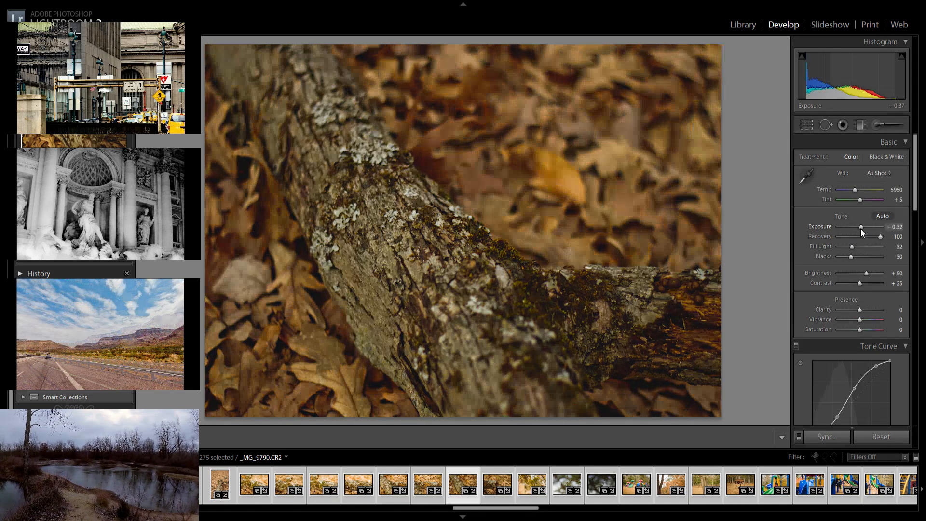
pyautogui.moveTo(864, 234); pyautogui.dragTo(866, 231)
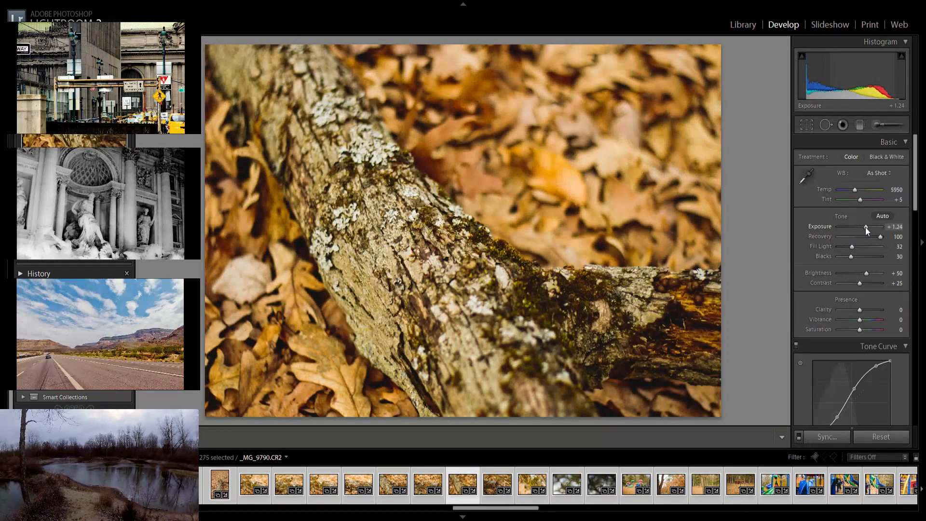
pyautogui.press('Right')
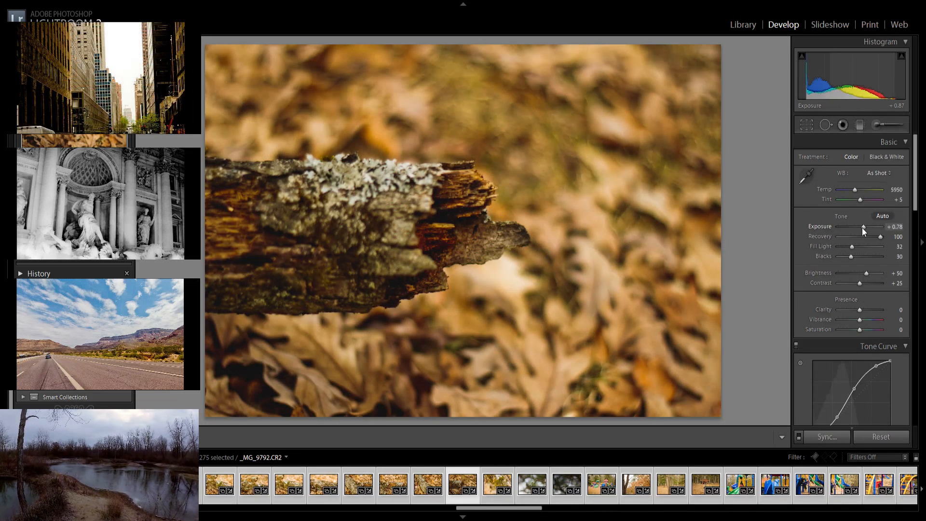
pyautogui.moveTo(863, 232); pyautogui.dragTo(865, 232)
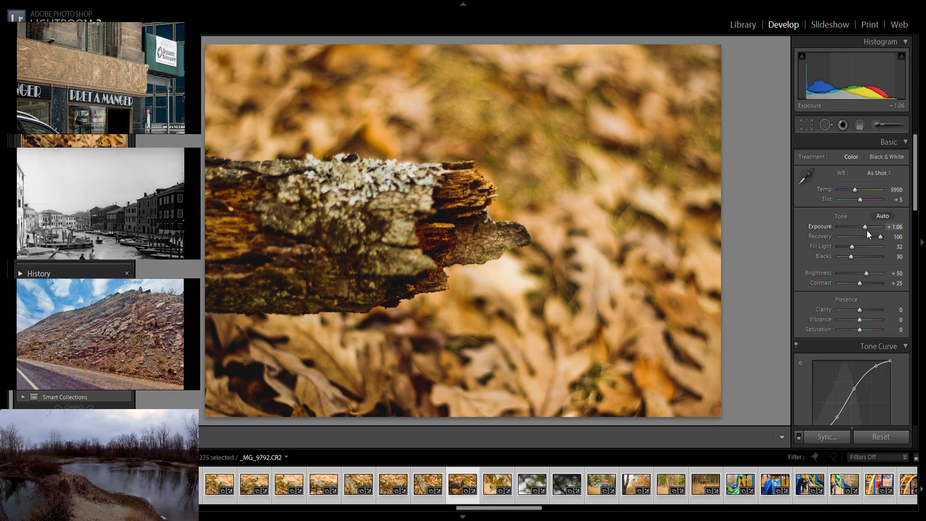
pyautogui.moveTo(866, 231); pyautogui.dragTo(867, 233)
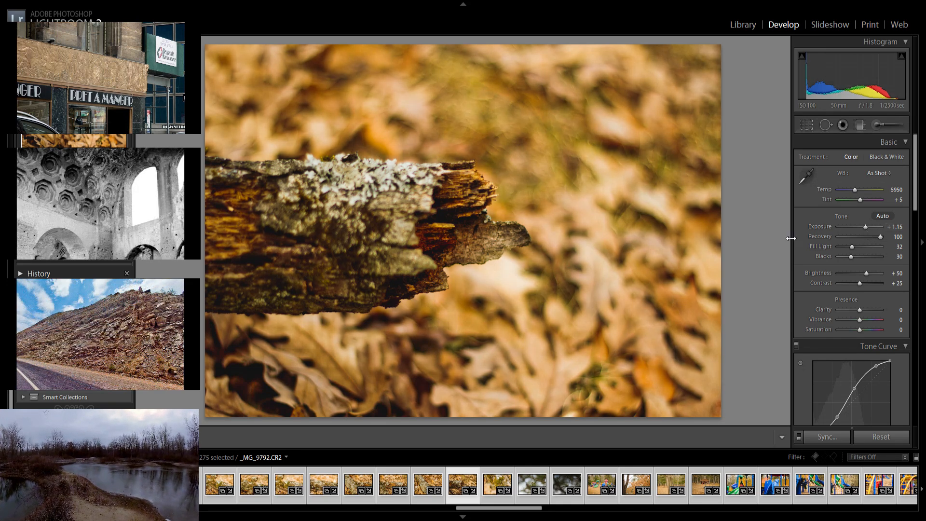
pyautogui.press('Right')
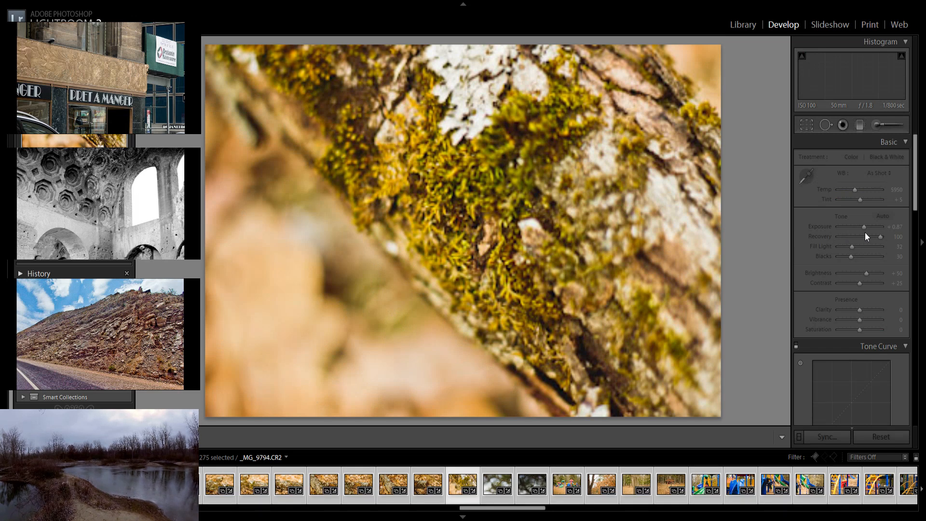
pyautogui.moveTo(867, 233); pyautogui.dragTo(863, 233)
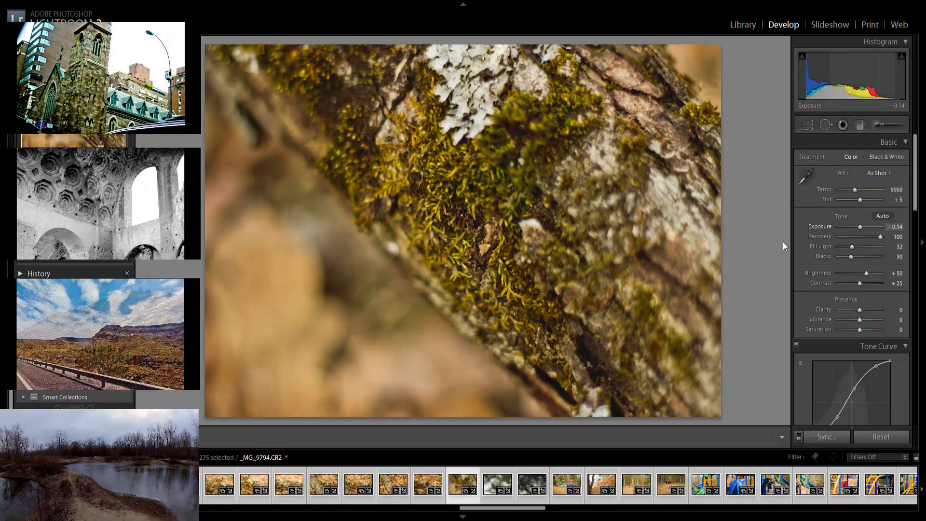
# Raise the exposure of the pine-needle photos, setting _MG_9795 to +1.52 and _MG_9796 to +1.61
pyautogui.press('Right')
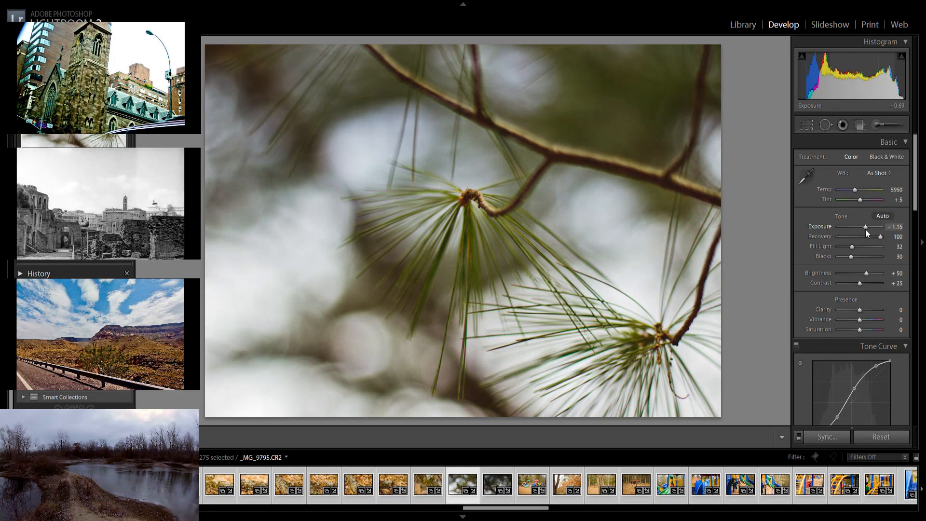
pyautogui.moveTo(864, 234); pyautogui.dragTo(867, 233)
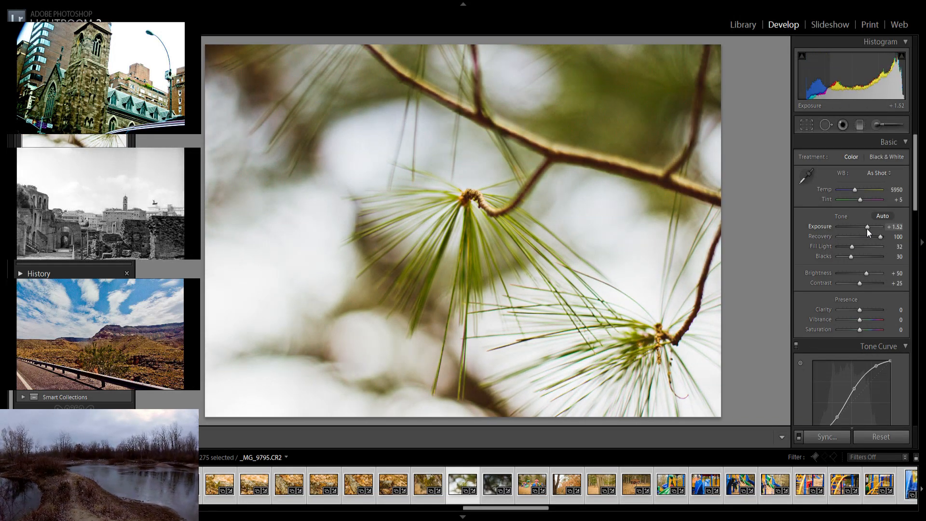
pyautogui.press('Right')
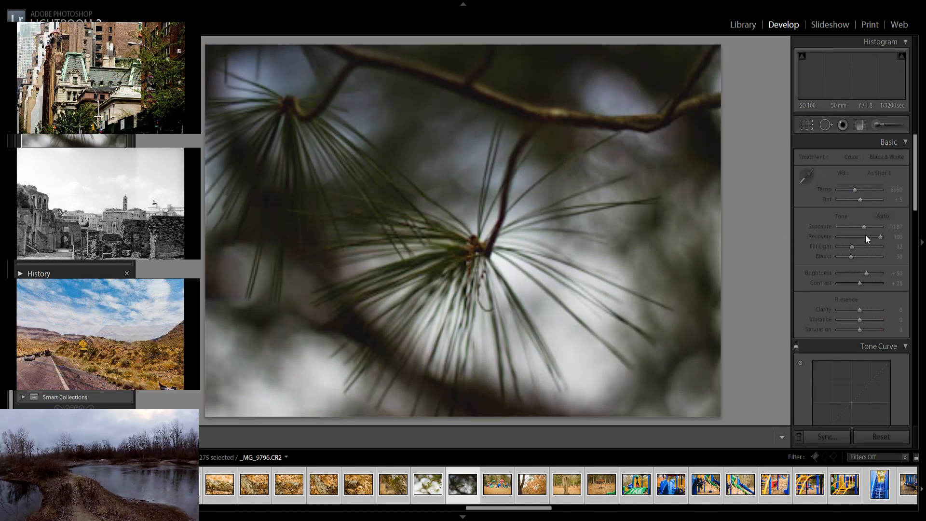
pyautogui.moveTo(864, 231); pyautogui.dragTo(867, 231)
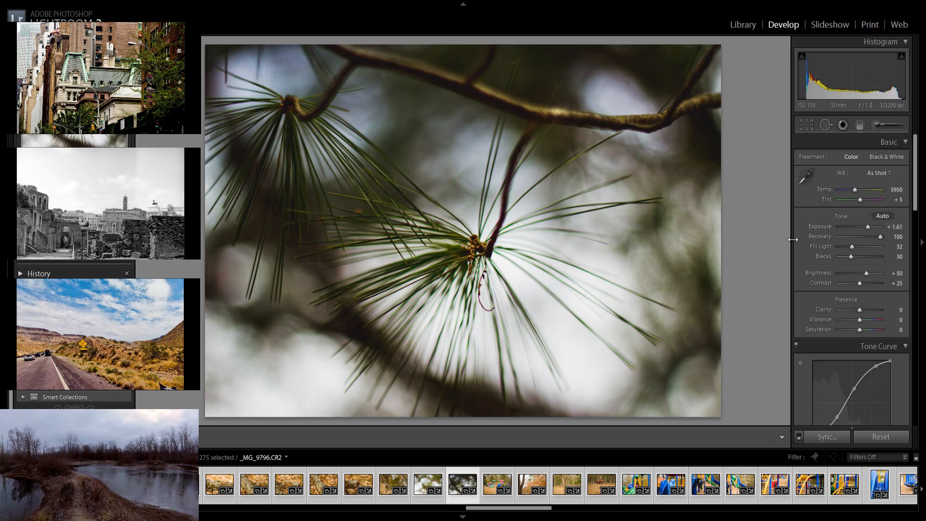
# Lower the exposure of the playground photo _MG_9800 and the autumn-leaves photo _MG_9801 to +0.23 each
pyautogui.press('Right')
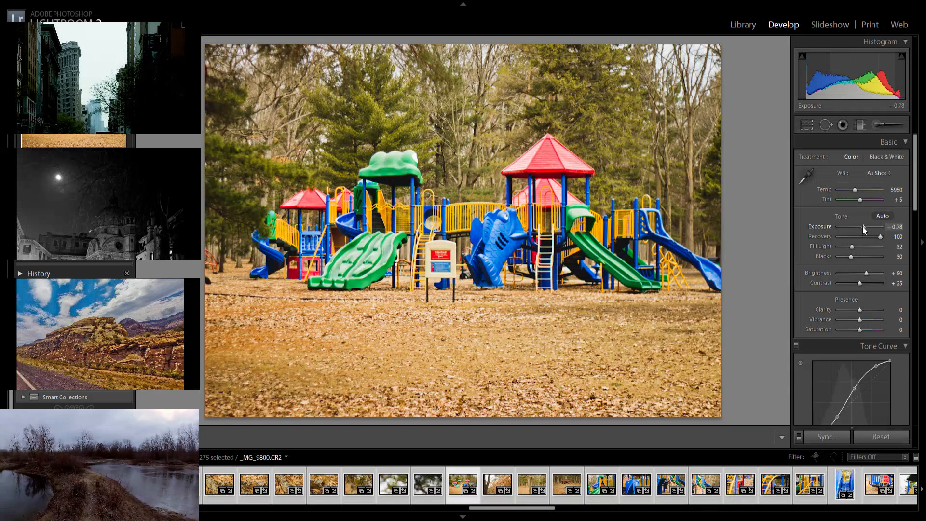
pyautogui.moveTo(864, 230); pyautogui.dragTo(861, 232)
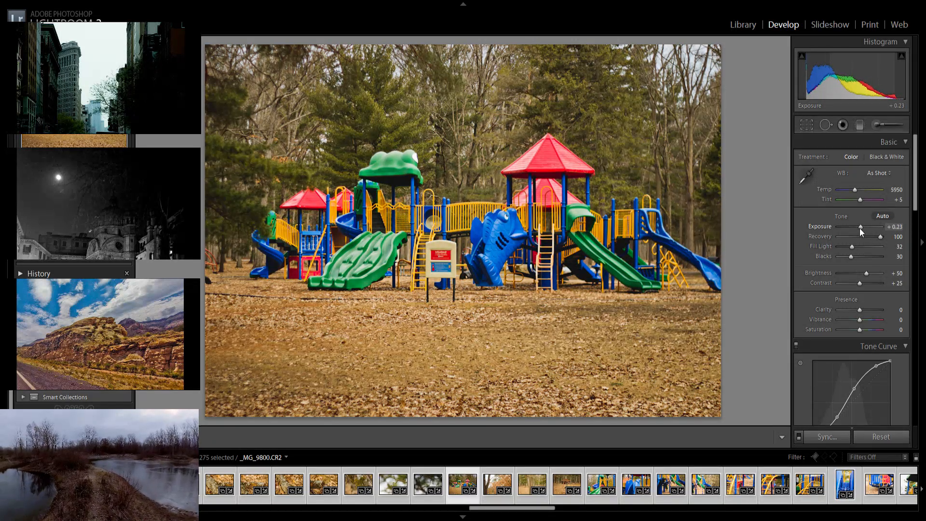
pyautogui.press('Right')
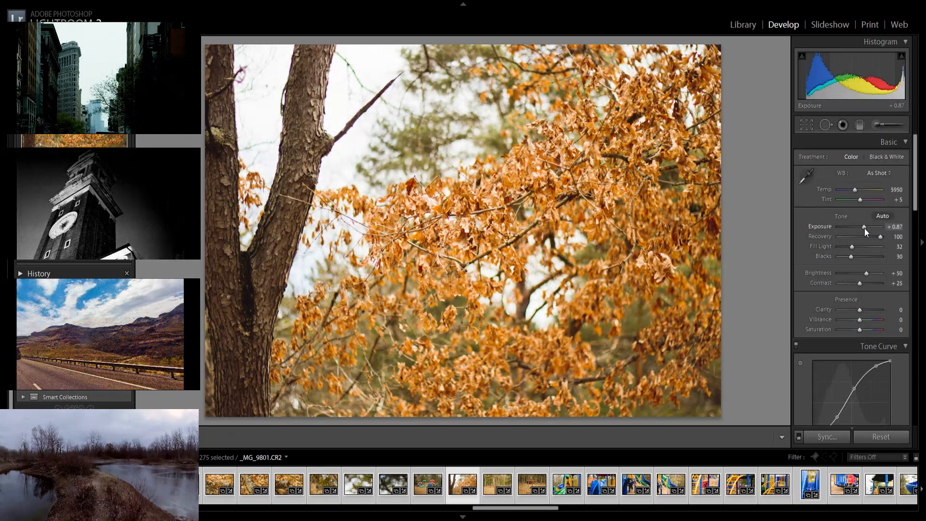
pyautogui.moveTo(864, 228); pyautogui.dragTo(861, 232)
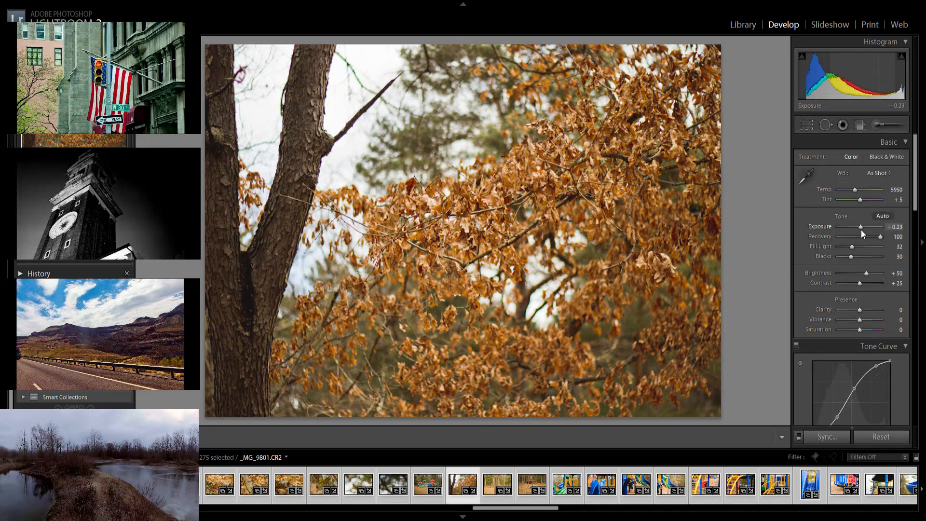
# Set the exposure of the tree-trunk photo _MG_9803 to +0.41 and of the seesaw photo _MG_9805 to +0.69
pyautogui.press('Right')
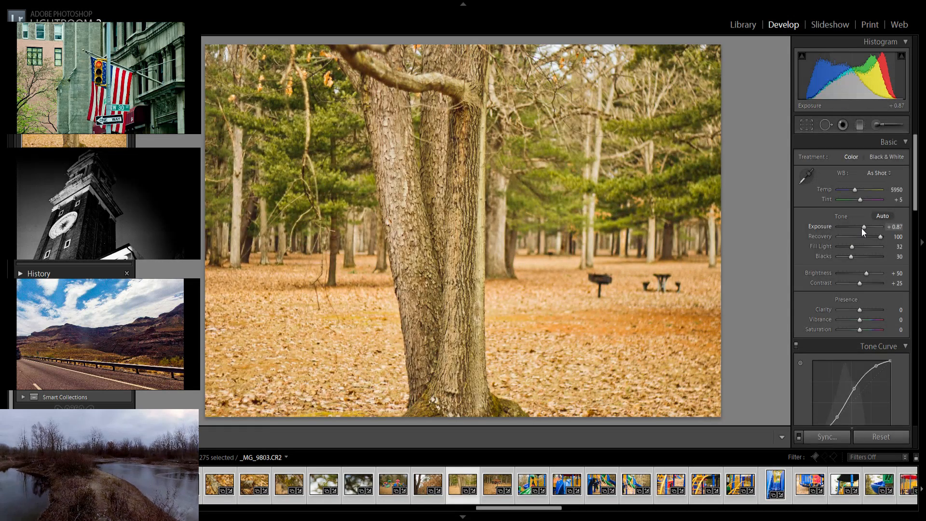
pyautogui.moveTo(863, 230); pyautogui.dragTo(862, 230)
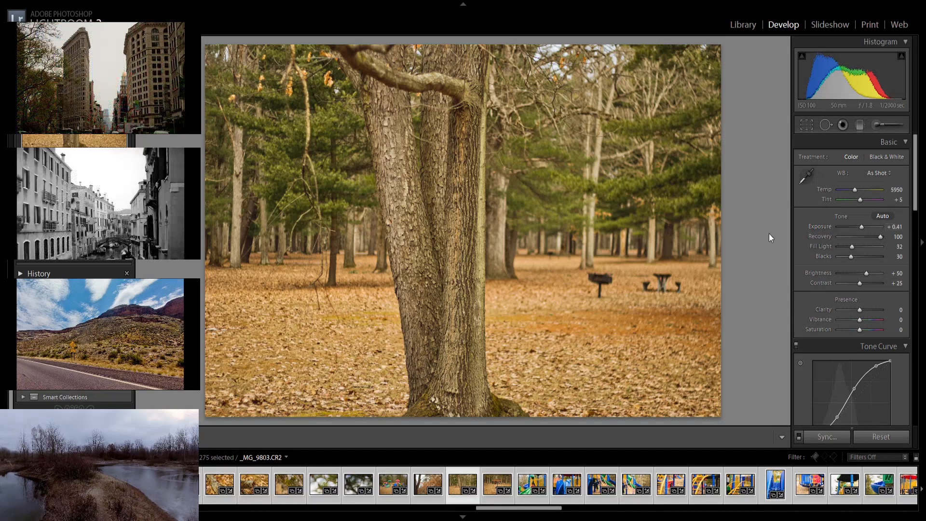
pyautogui.press('Right')
pyautogui.press('Right')
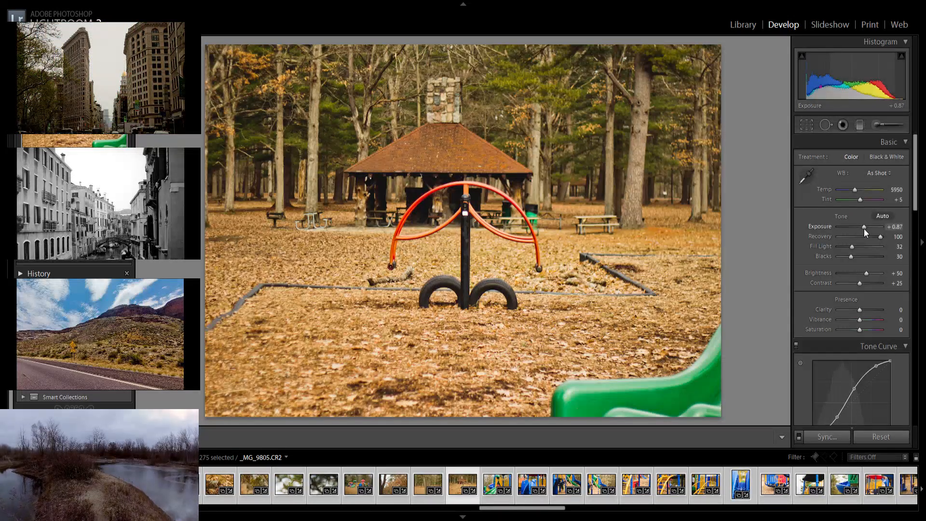
pyautogui.moveTo(865, 231); pyautogui.dragTo(862, 231)
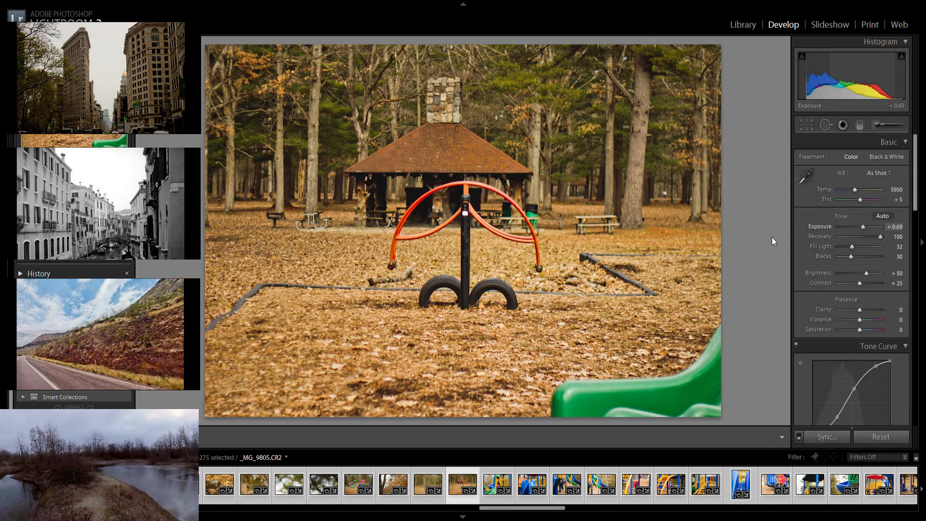
# Lower the exposure of the green-slide photo _MG_9807 to +0.69 and of the blue-climber photo _MG_9808 to +0.32
pyautogui.press('Right')
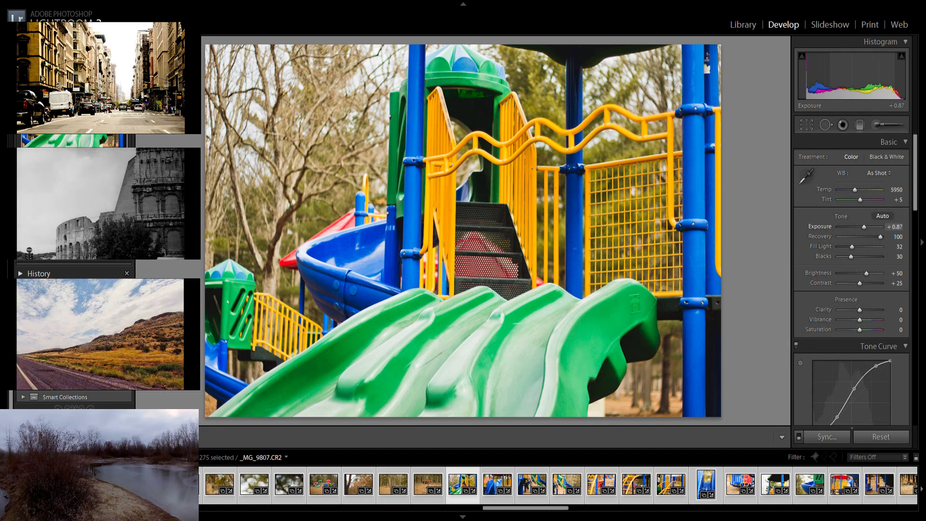
pyautogui.moveTo(865, 231); pyautogui.dragTo(862, 231)
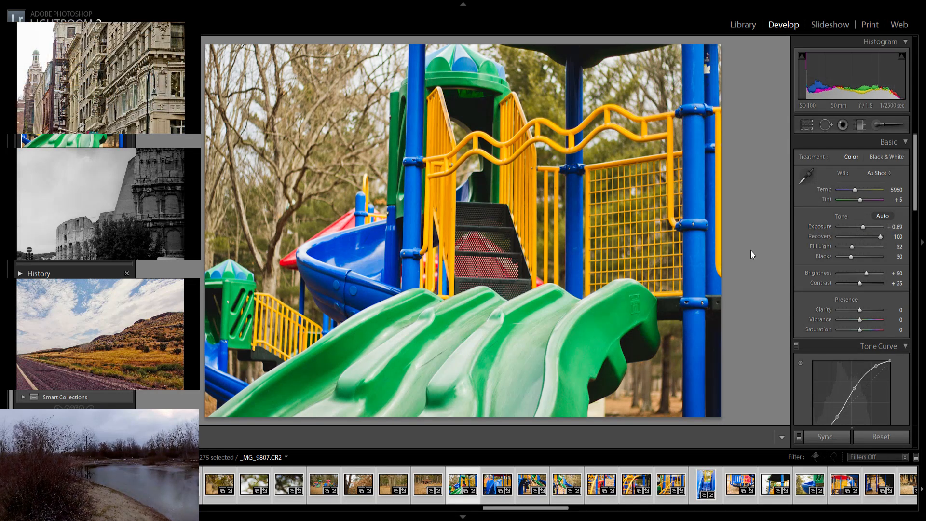
pyautogui.press('Right')
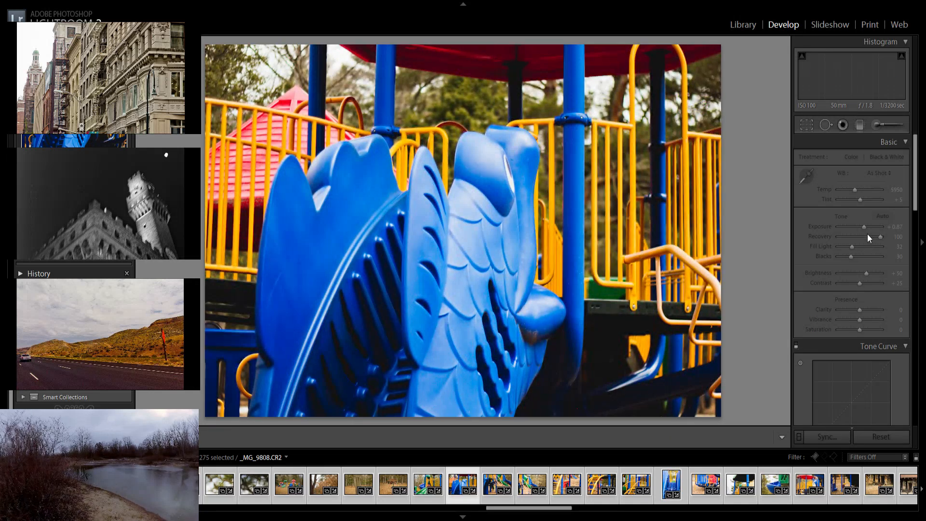
pyautogui.moveTo(864, 231); pyautogui.dragTo(861, 231)
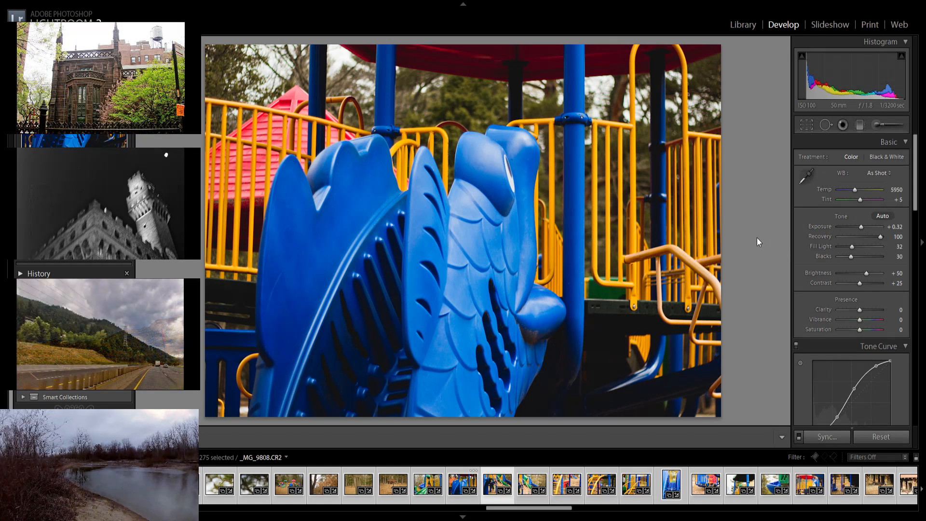
# Set the exposure of the playground photo _MG_9809 to +0.41 and reduce the exposure of _MG_9810
pyautogui.press('Right')
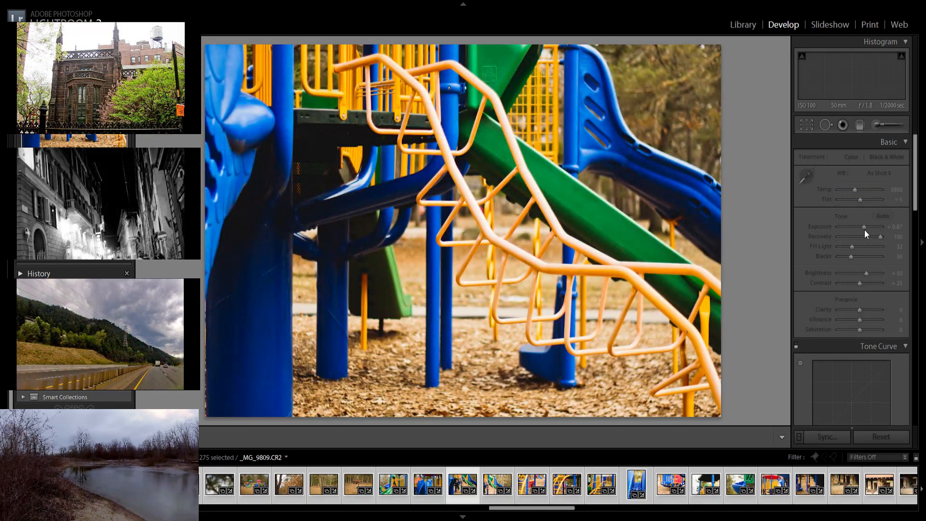
pyautogui.moveTo(864, 234); pyautogui.dragTo(863, 233)
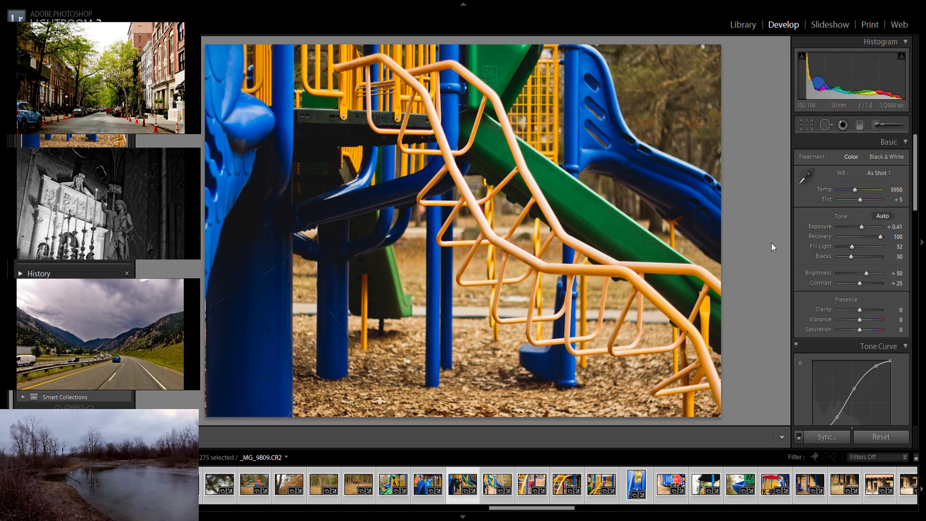
pyautogui.press('Right')
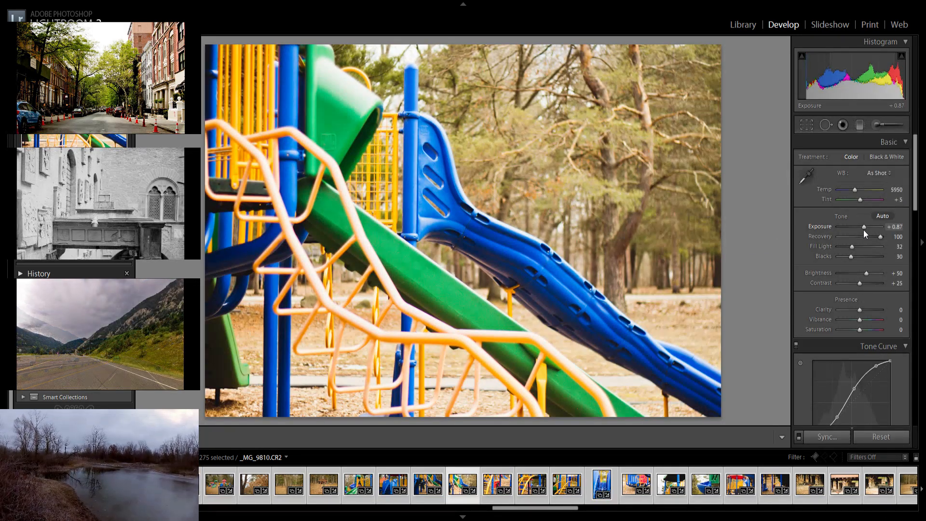
pyautogui.moveTo(865, 234); pyautogui.dragTo(860, 233)
# Set the exposure of the steering-wheel panel photo _MG_9811 to +0.23 and of _MG_9814 to +0.60
pyautogui.press('Right')
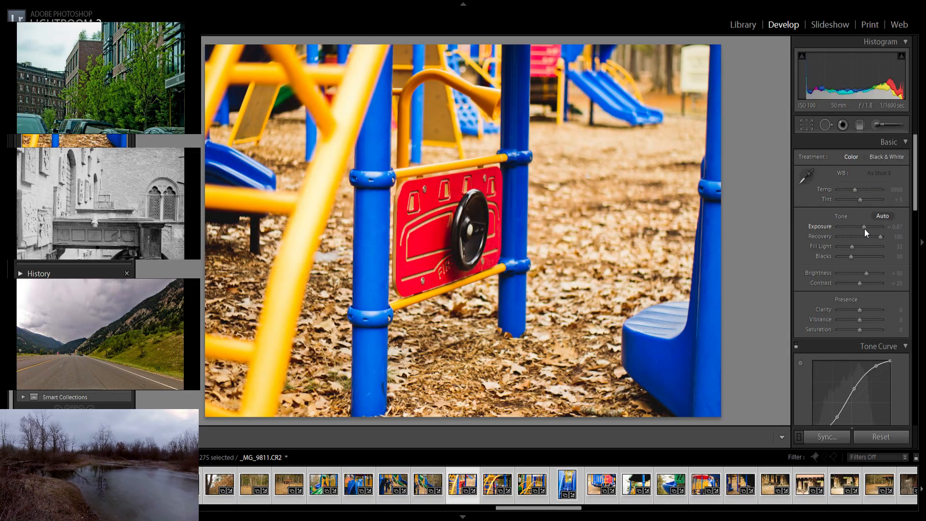
pyautogui.moveTo(865, 232); pyautogui.dragTo(861, 233)
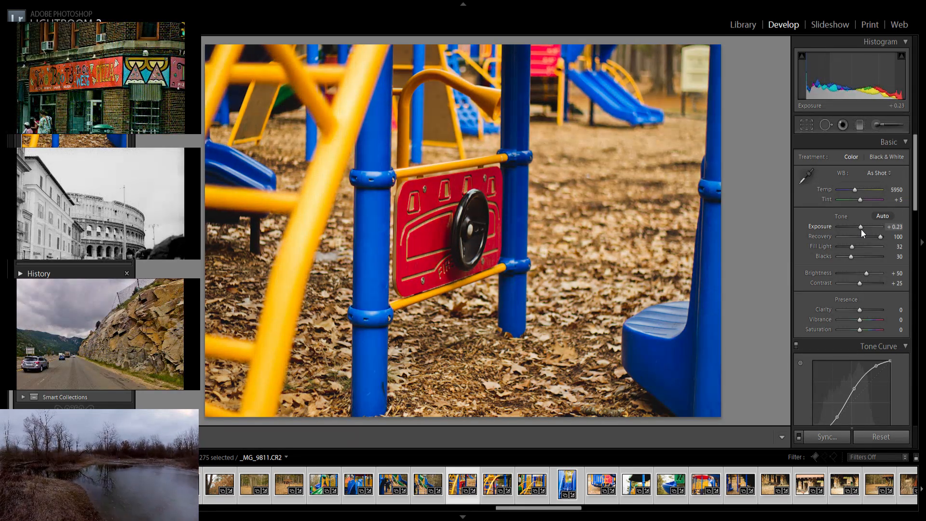
pyautogui.press('Right')
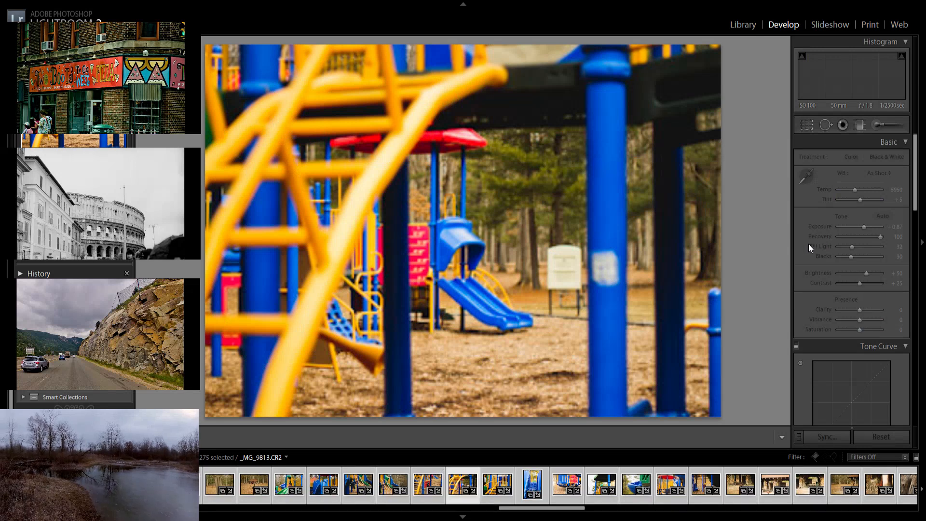
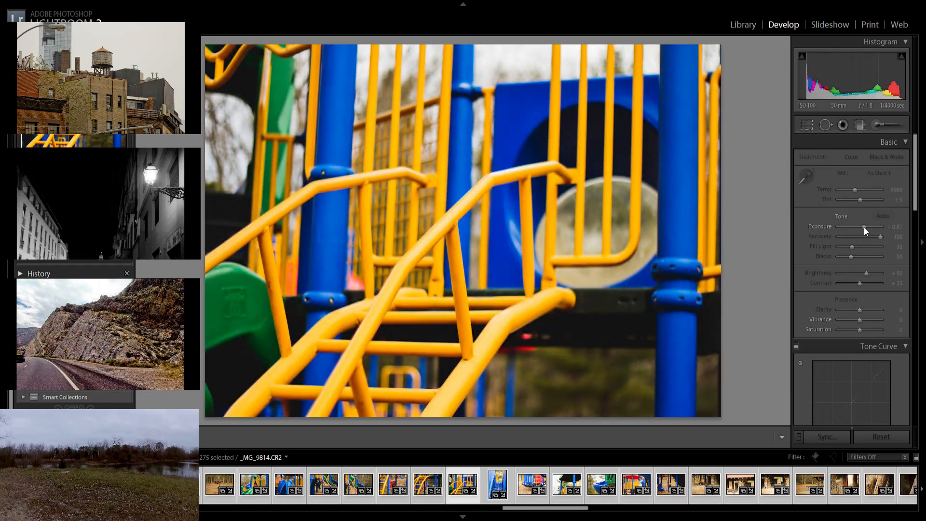
pyautogui.moveTo(866, 230); pyautogui.dragTo(863, 231)
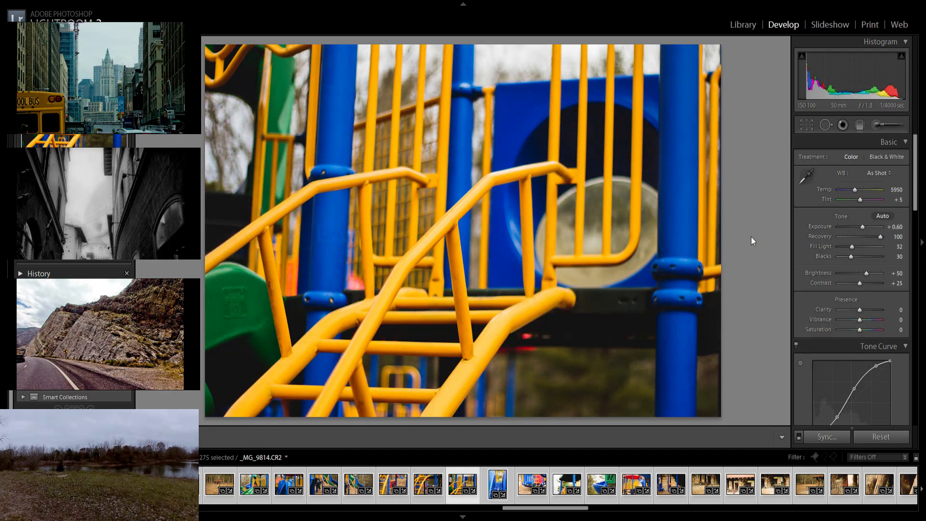
# Lower the exposure of the vertical blue-slide photo _MG_9815 and of the yellow-climber photo _MG_9816 to +0.51 each
pyautogui.press('Right')
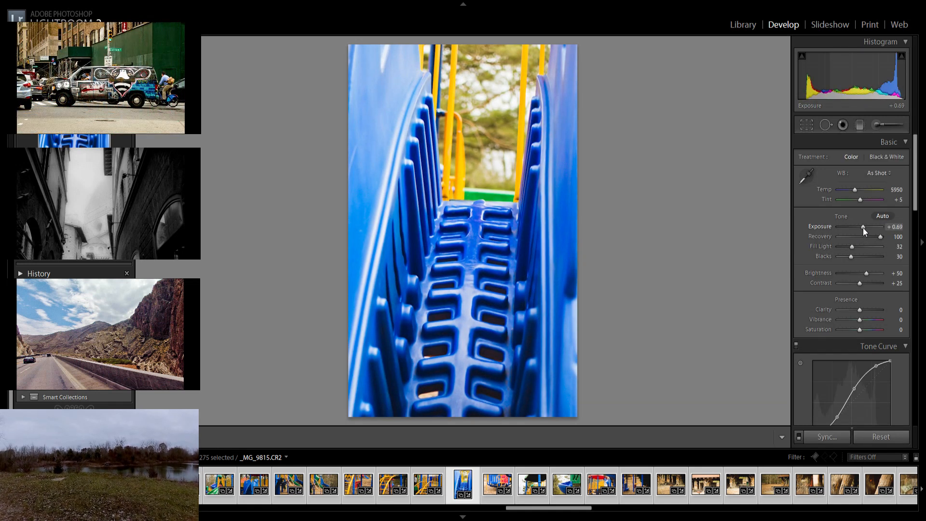
pyautogui.moveTo(865, 232); pyautogui.dragTo(863, 231)
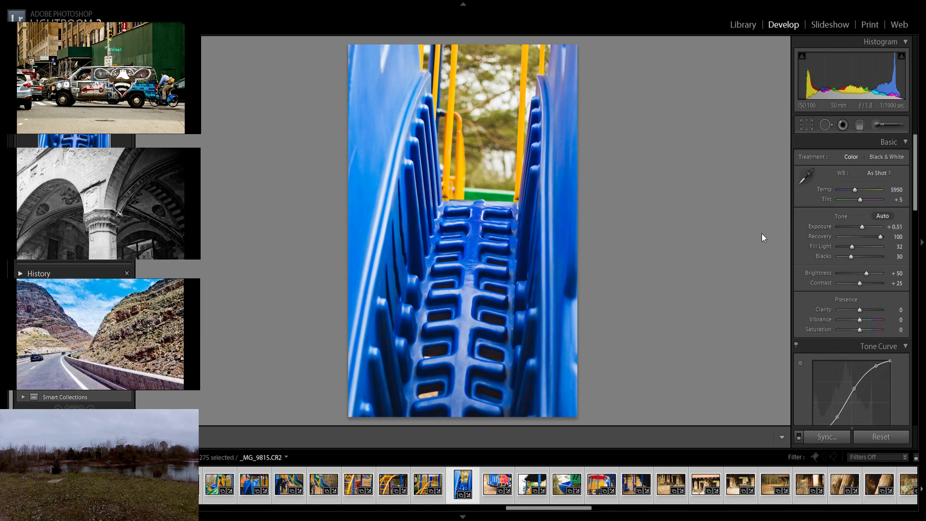
pyautogui.press('Right')
pyautogui.press('Right')
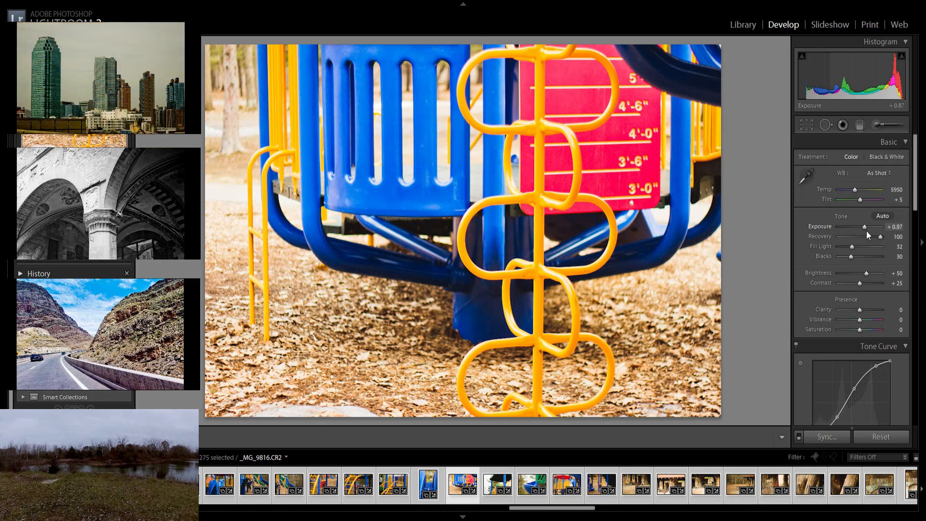
pyautogui.moveTo(867, 235); pyautogui.dragTo(865, 235)
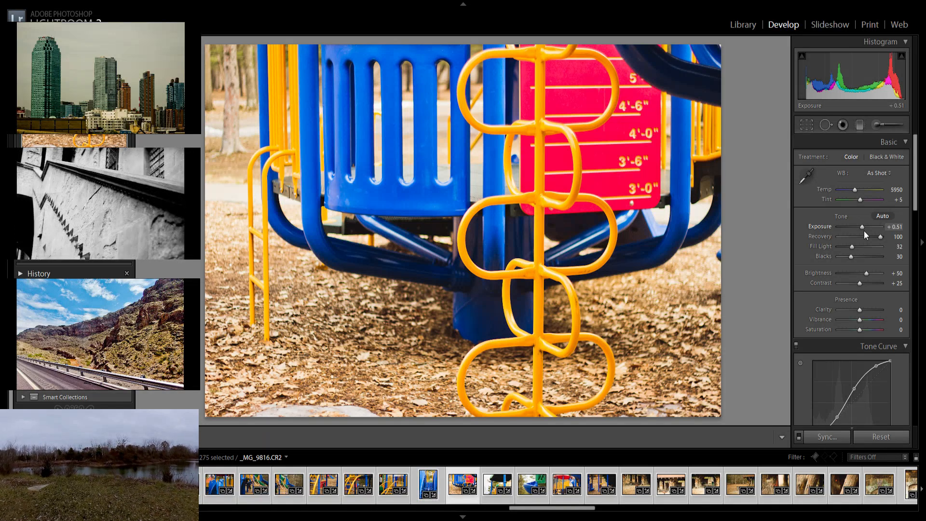
# Lower the exposure of the playground roof photo _MG_9818 and set the exposure of the blue-slide photo _MG_9819 to +0.60
pyautogui.press('Right')
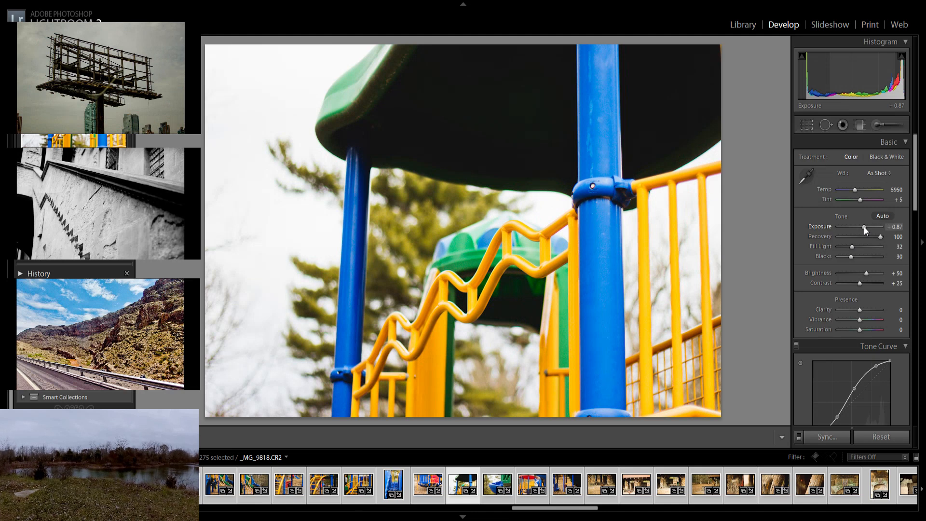
pyautogui.moveTo(864, 231); pyautogui.dragTo(860, 231)
pyautogui.press('Right')
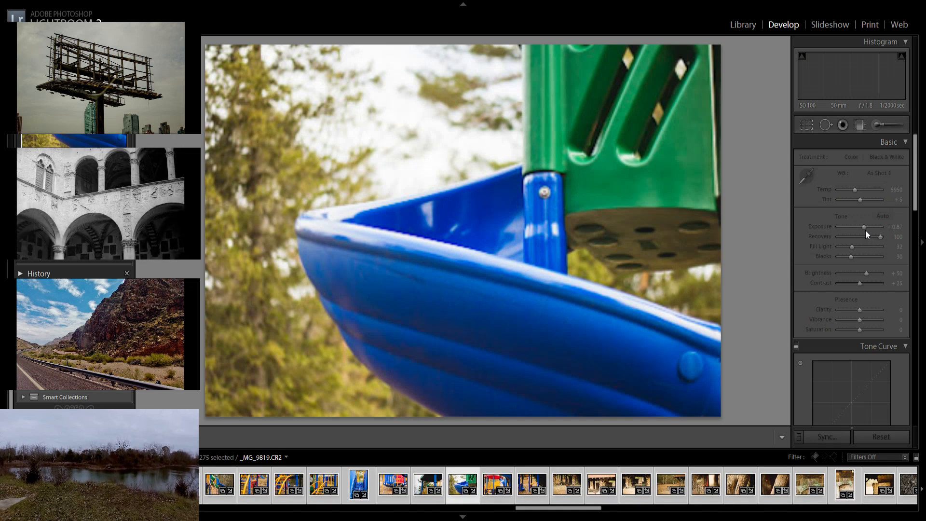
pyautogui.moveTo(865, 232); pyautogui.dragTo(865, 234)
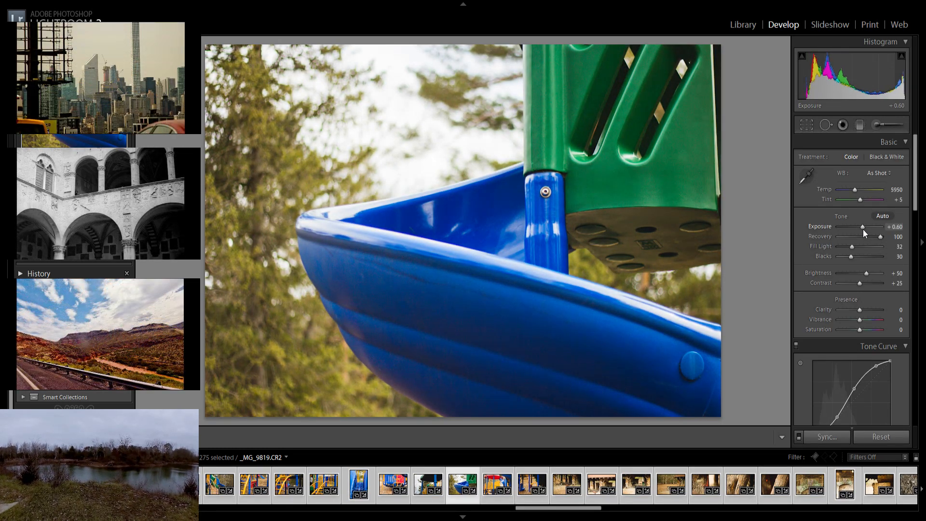
# Set the exposure of the red-canopy playground photo _MG_9821 to -0.05 and adjust the exposure of _MG_9822
pyautogui.press('Right')
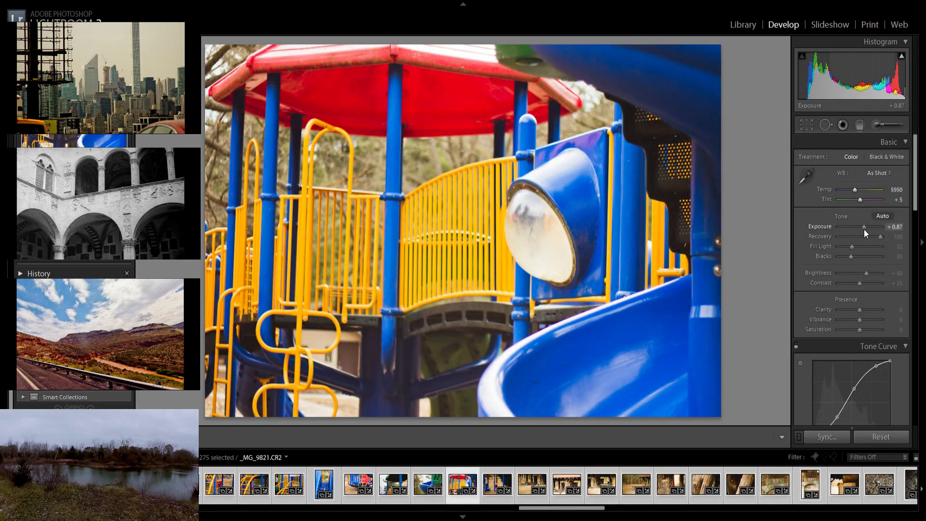
pyautogui.moveTo(864, 233); pyautogui.dragTo(861, 234)
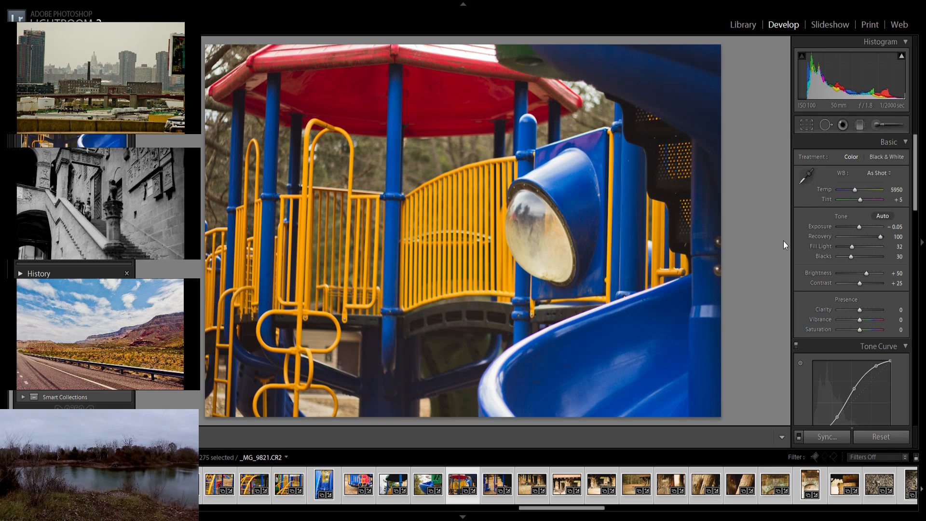
pyautogui.press('Right')
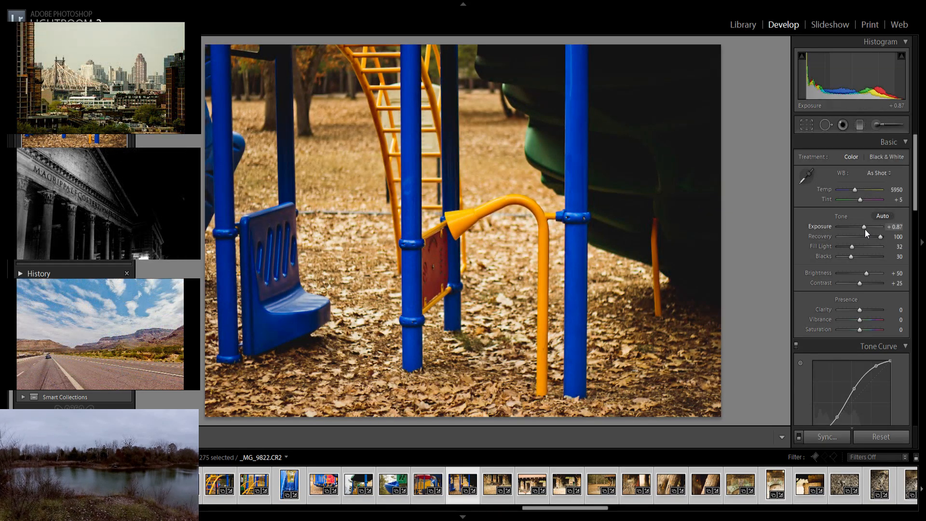
pyautogui.moveTo(864, 231); pyautogui.dragTo(865, 232)
# Lower the exposure of the grill photo _MG_9823 to +0.51 and of the picnic shelter photo _MG_9824 to -0.32
pyautogui.press('Right')
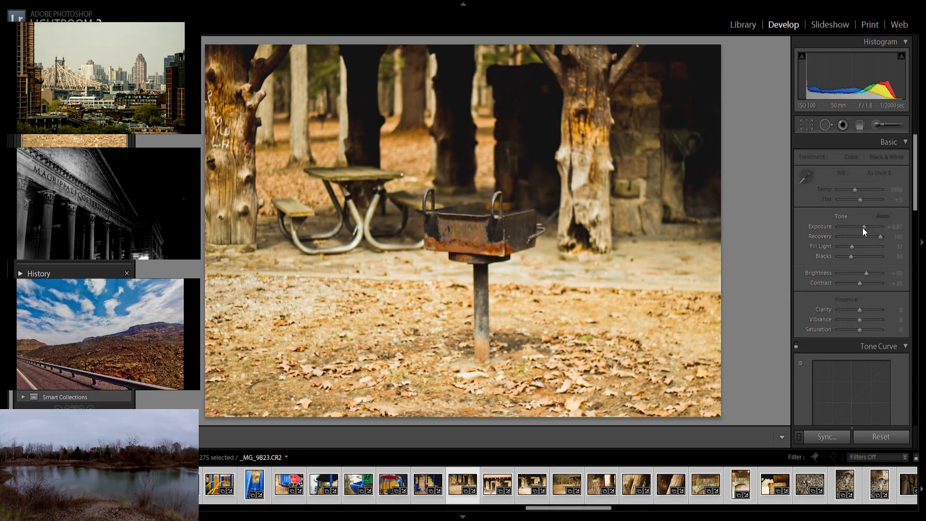
pyautogui.moveTo(862, 230); pyautogui.dragTo(861, 231)
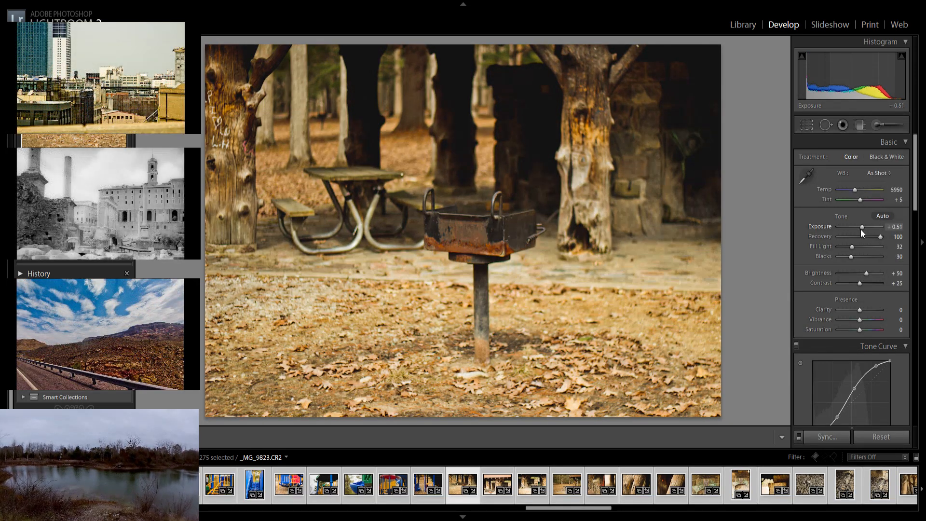
pyautogui.press('Right')
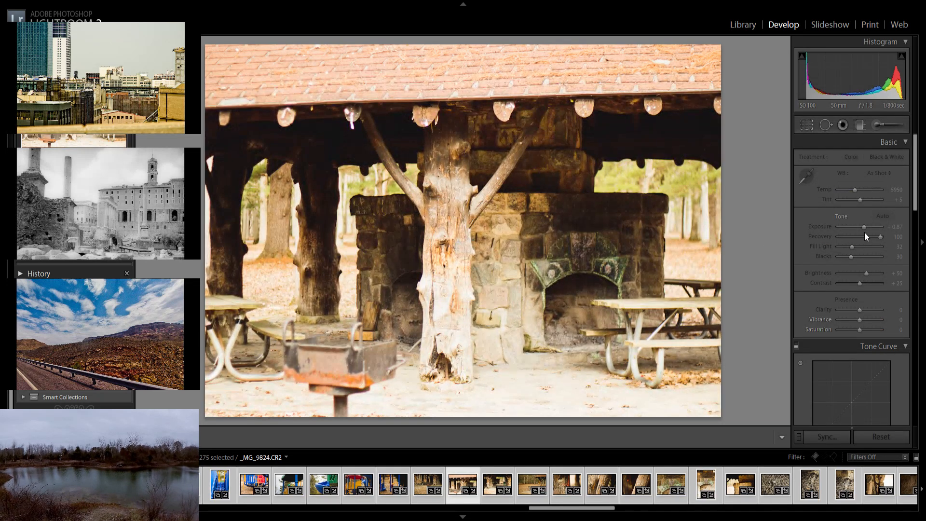
pyautogui.moveTo(863, 235); pyautogui.dragTo(862, 235)
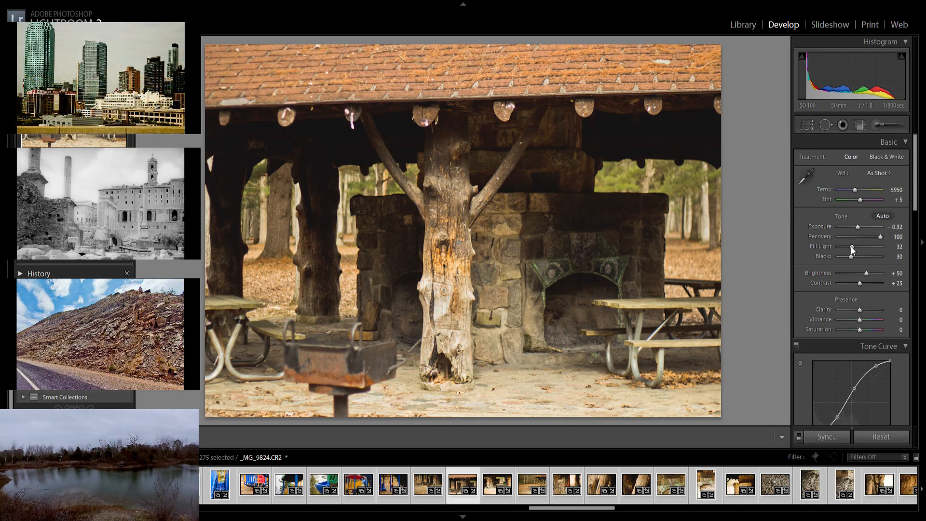
# Set the shelter fireplace photo _MG_9825 to exposure -0.05, fill light 56 and blacks 41
pyautogui.press('Right')
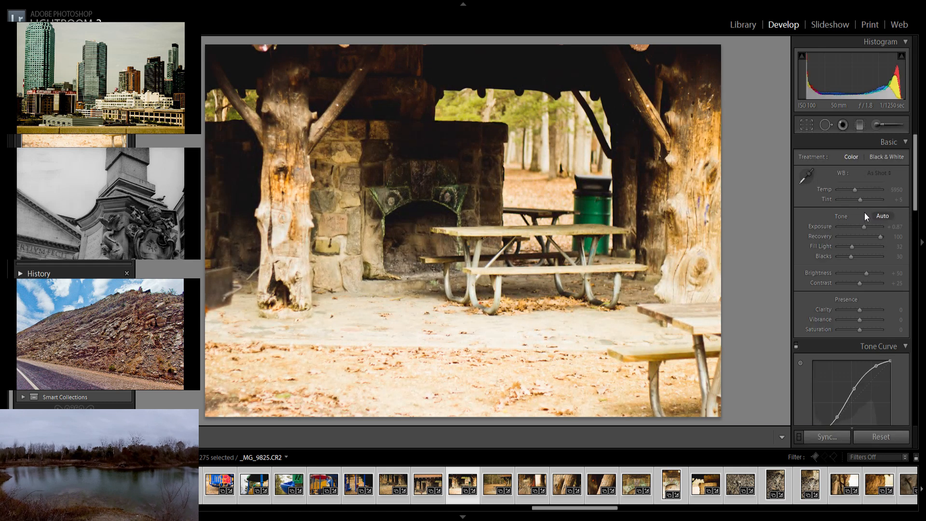
pyautogui.moveTo(865, 227); pyautogui.dragTo(855, 244)
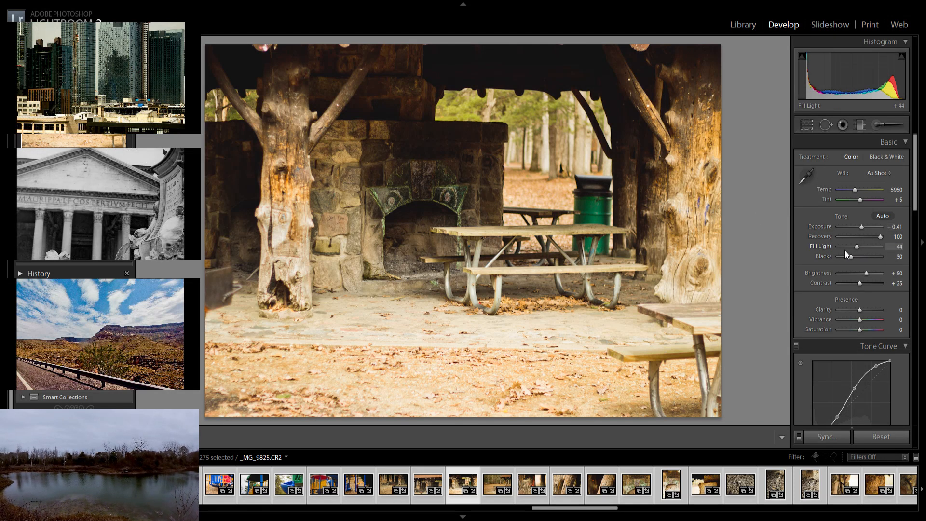
pyautogui.moveTo(842, 247); pyautogui.dragTo(862, 232)
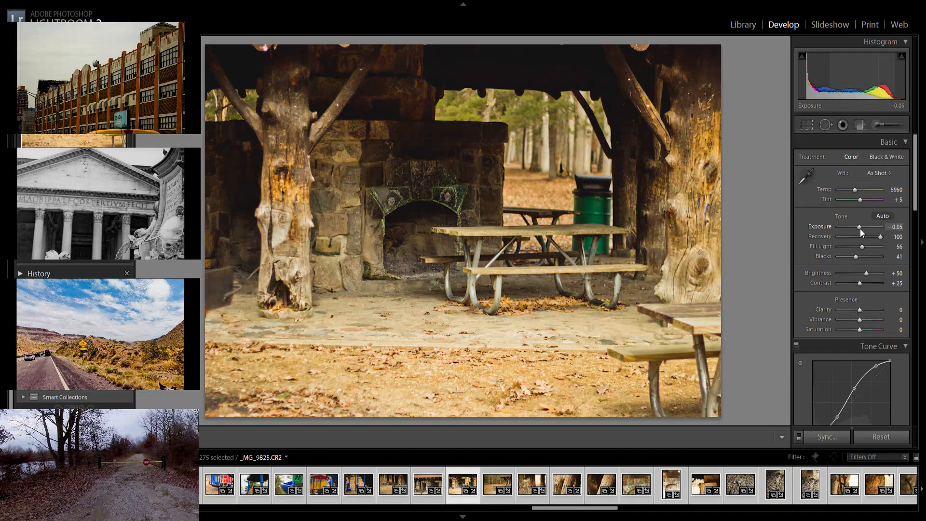
# Lower the exposure of the picnic-table photo _MG_9826 to +0.51 and reduce the exposure of the tree-trunk photo _MG_9827
pyautogui.press('Right')
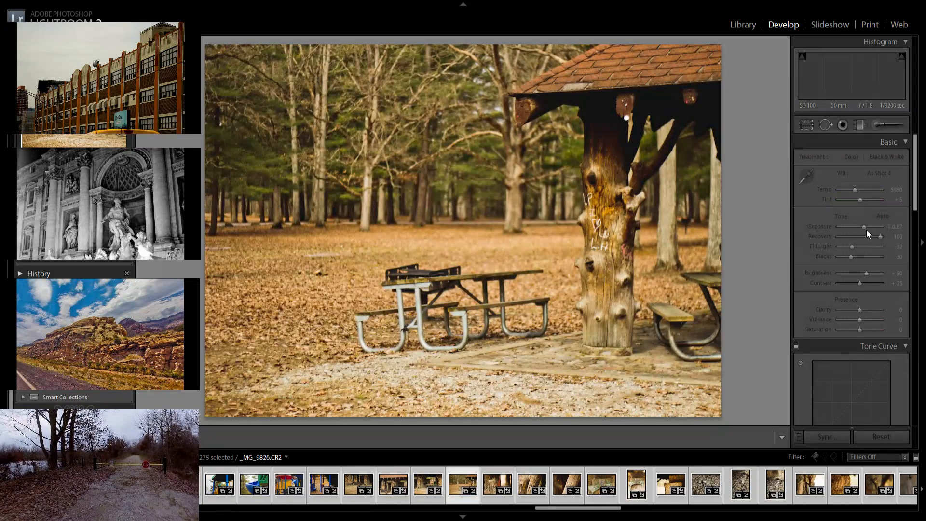
pyautogui.moveTo(865, 231); pyautogui.dragTo(862, 231)
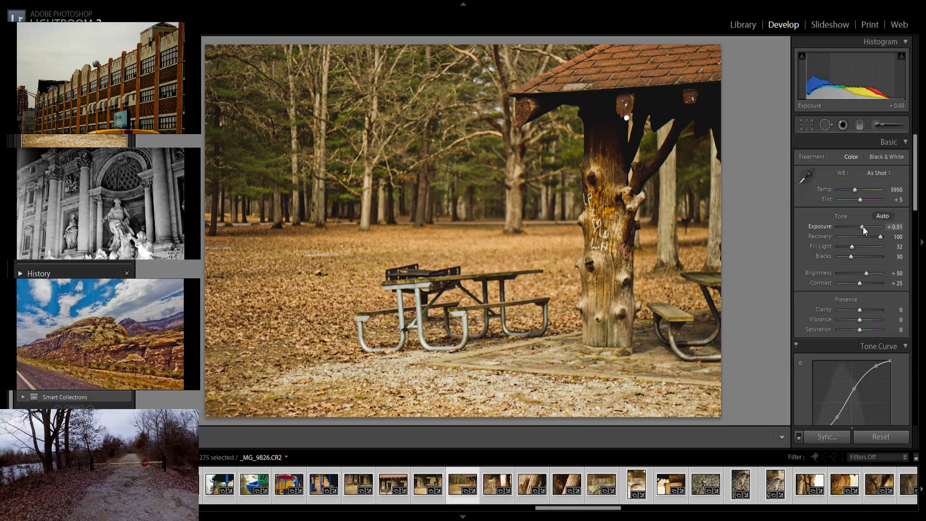
pyautogui.press('Right')
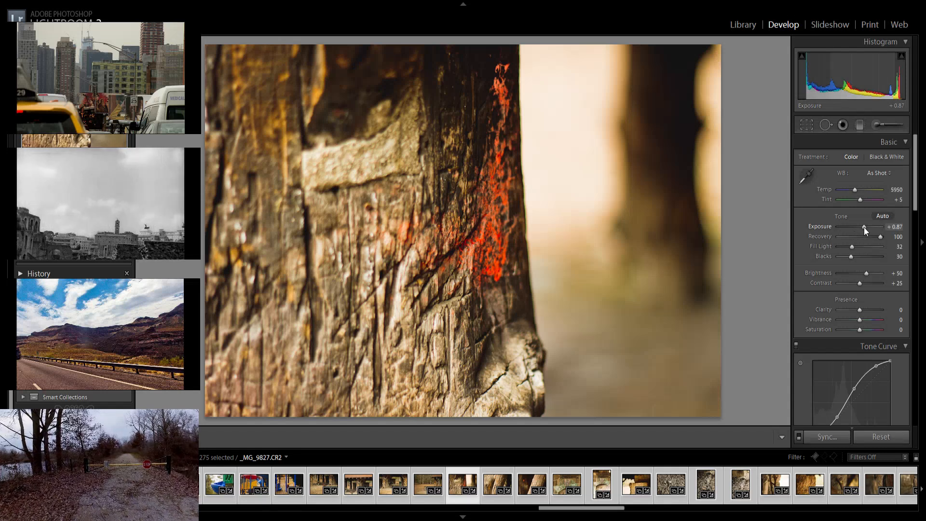
pyautogui.moveTo(865, 231); pyautogui.dragTo(858, 248)
# Set the exposure of the carved-log photo _MG_9828 to +0.32 and of the log photo _MG_9829 to +0.78
pyautogui.press('Right')
pyautogui.press('Right')
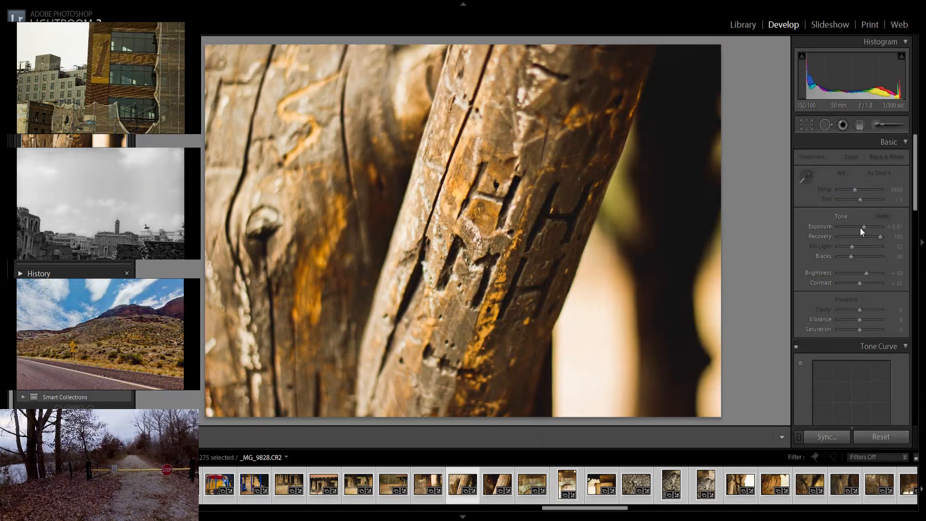
pyautogui.moveTo(864, 231); pyautogui.dragTo(862, 231)
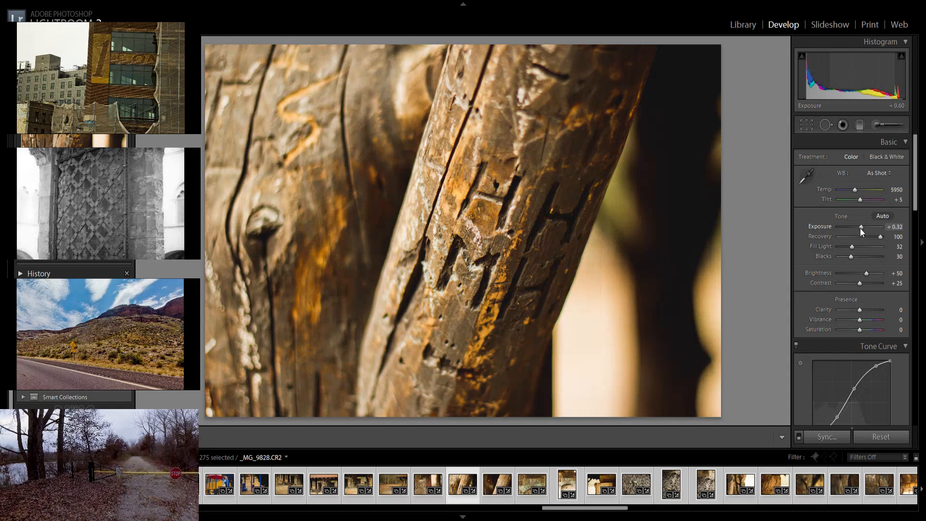
pyautogui.press('Right')
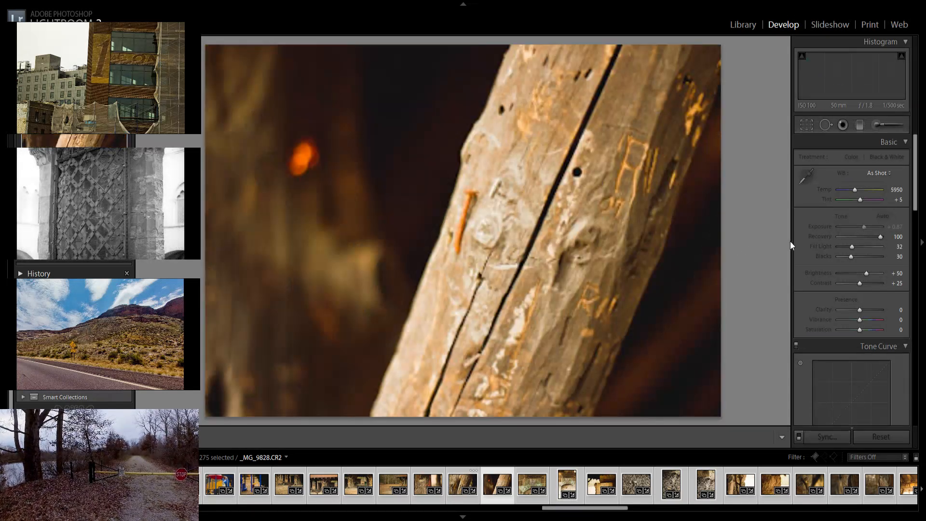
pyautogui.moveTo(863, 232); pyautogui.dragTo(862, 231)
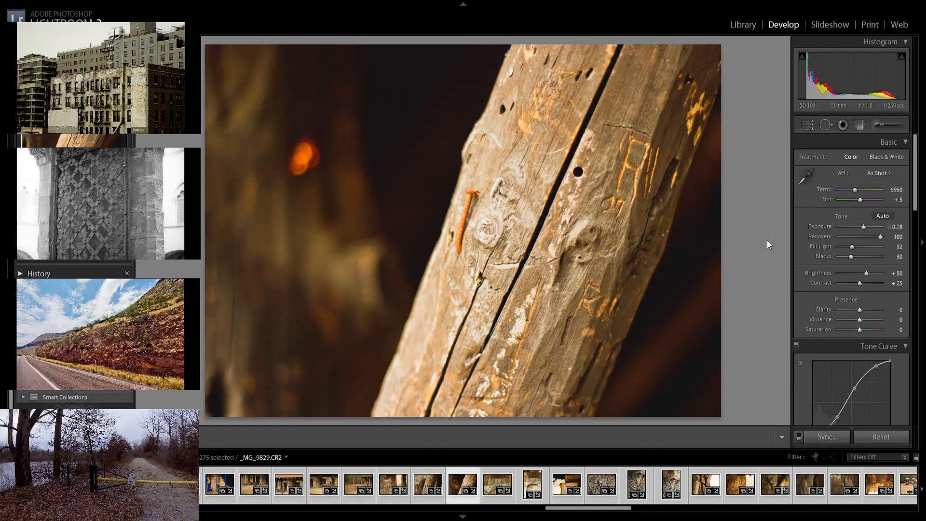
# Lower the exposure of the painted stone arch close-up _MG_9830 to +0.41
pyautogui.press('Right')
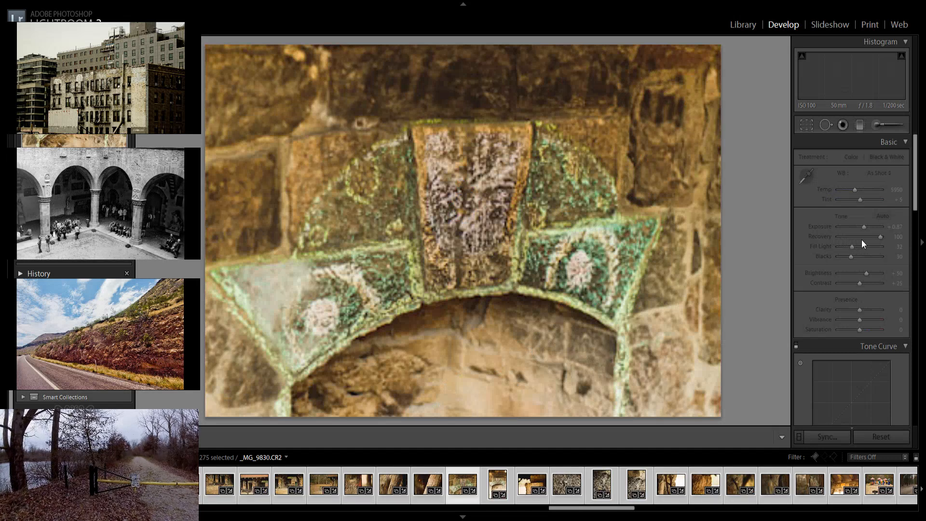
pyautogui.moveTo(866, 233); pyautogui.dragTo(863, 232)
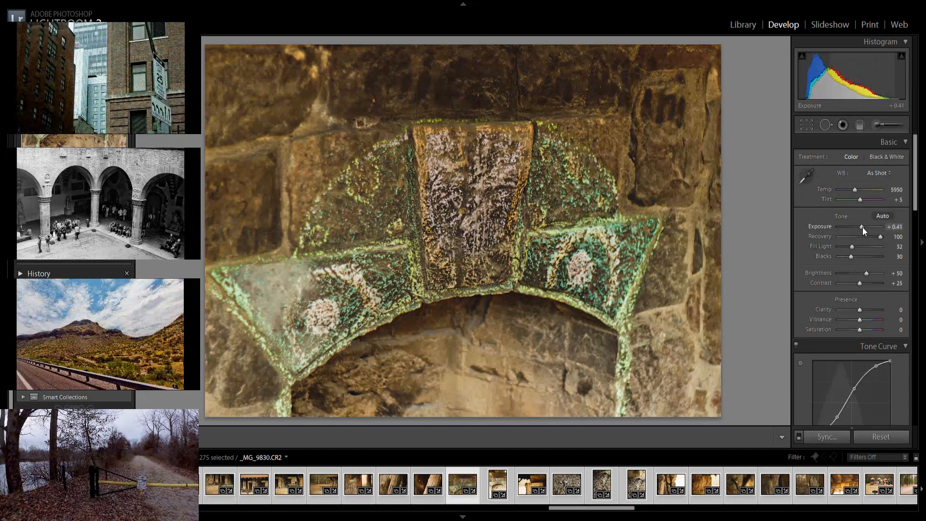
# Set the vertical fireplace photo _MG_9831 to exposure -0.87 and fill light 61, and raise its blacks
pyautogui.press('Right')
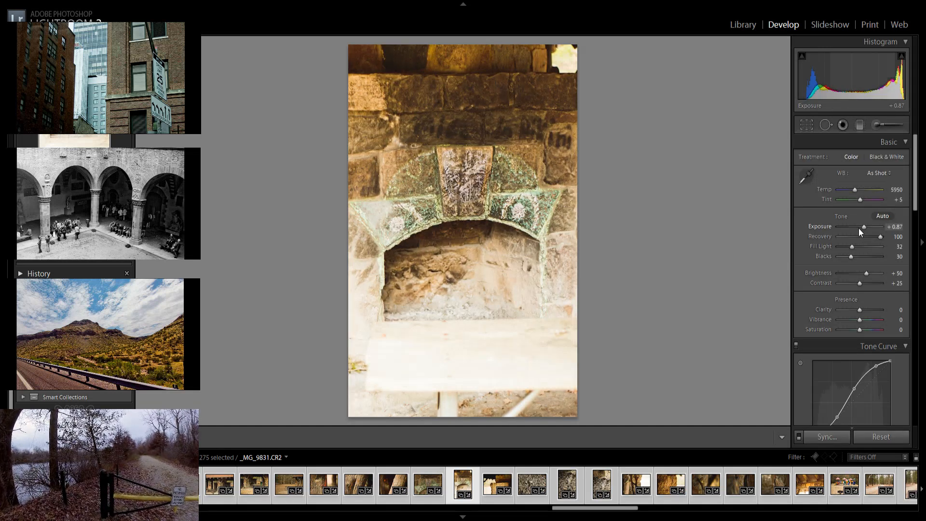
pyautogui.moveTo(864, 231); pyautogui.dragTo(854, 234)
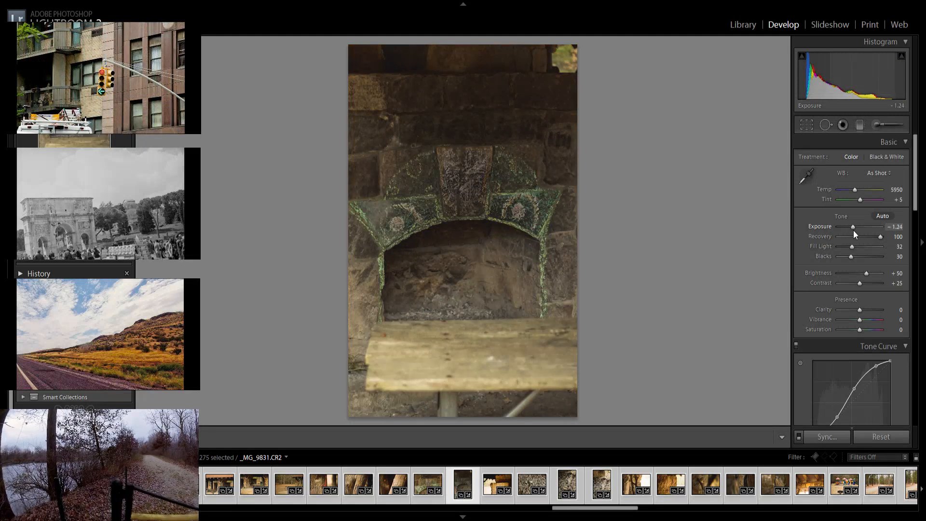
pyautogui.moveTo(853, 247); pyautogui.dragTo(853, 226)
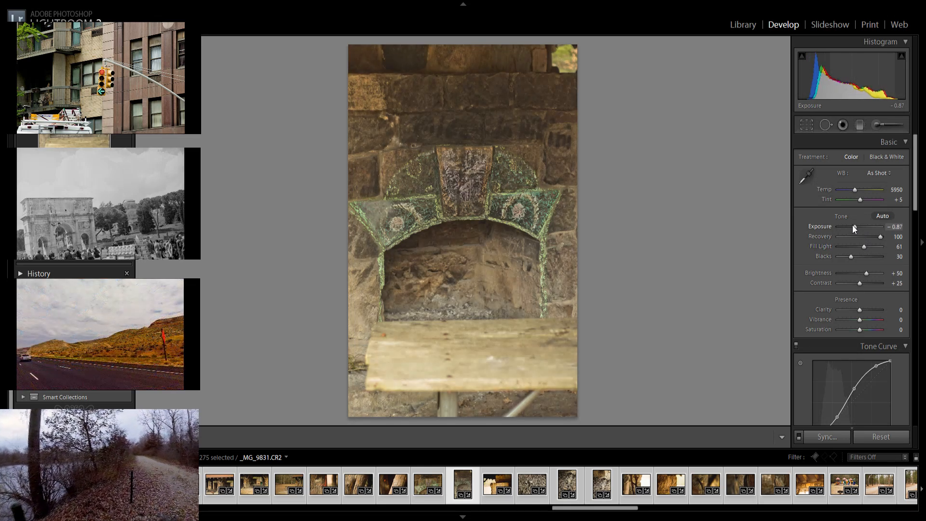
pyautogui.moveTo(852, 257); pyautogui.dragTo(857, 255)
# Set the stone-wall photo _MG_9832 to exposure +0.41 and fill light 62
pyautogui.press('Right')
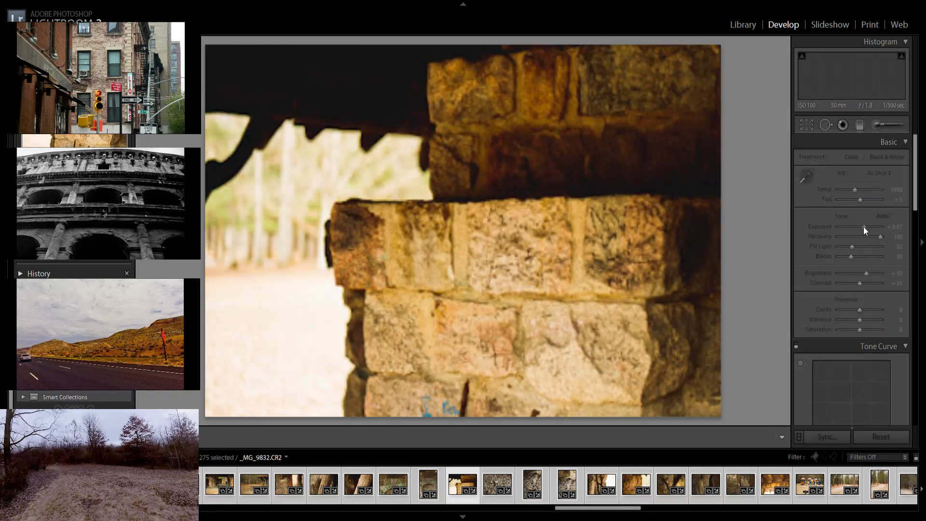
pyautogui.moveTo(864, 231); pyautogui.dragTo(863, 231)
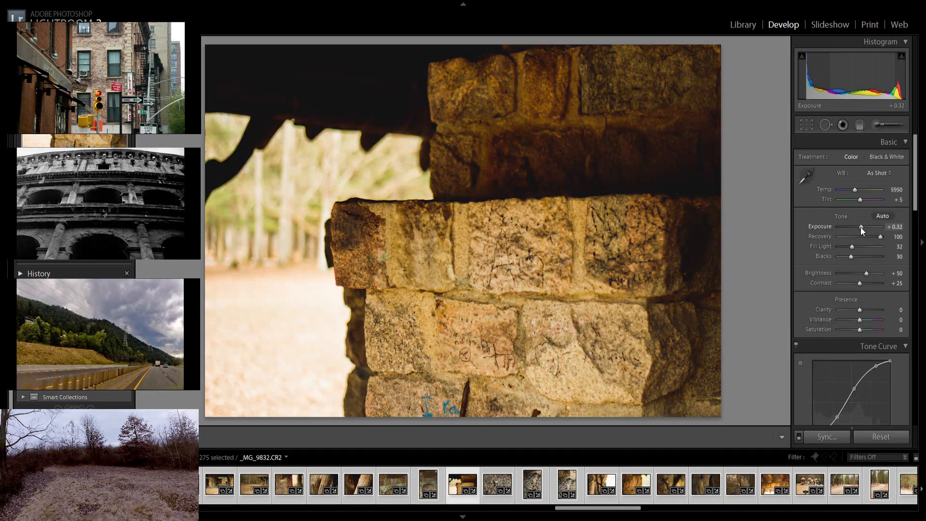
pyautogui.moveTo(852, 247); pyautogui.dragTo(864, 246)
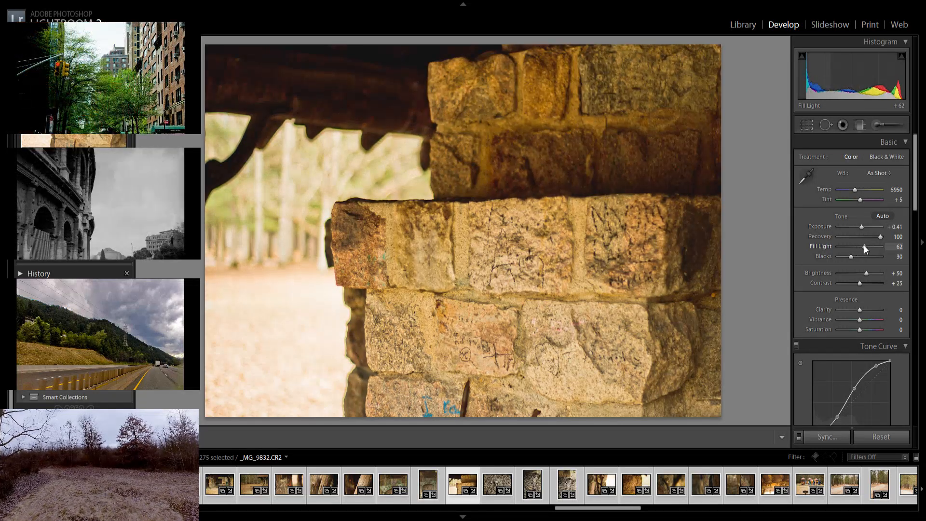
# Lower the exposure of the gravel photo _MG_9835 to +0.32 and set the exposure of the vertical gravel photo _MG_9836 to +0.97
pyautogui.press('Right')
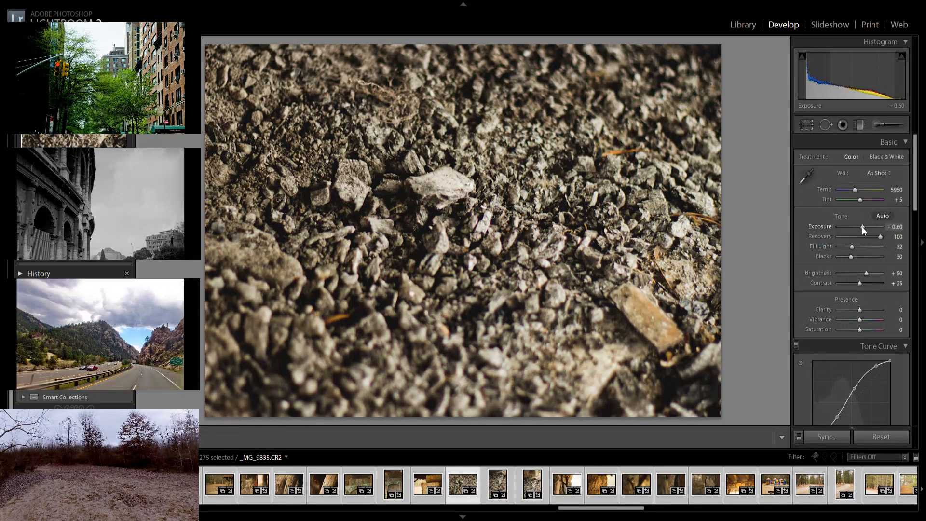
pyautogui.moveTo(862, 227); pyautogui.dragTo(861, 227)
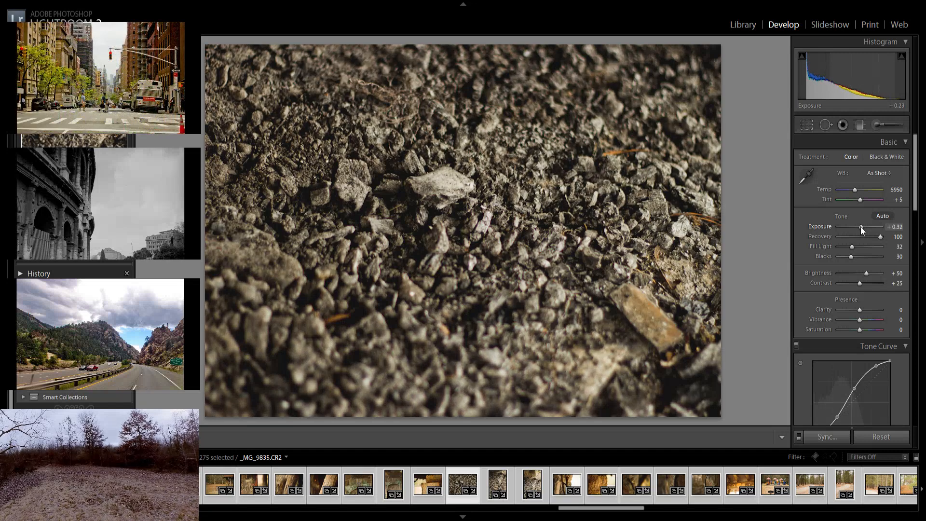
pyautogui.press('Right')
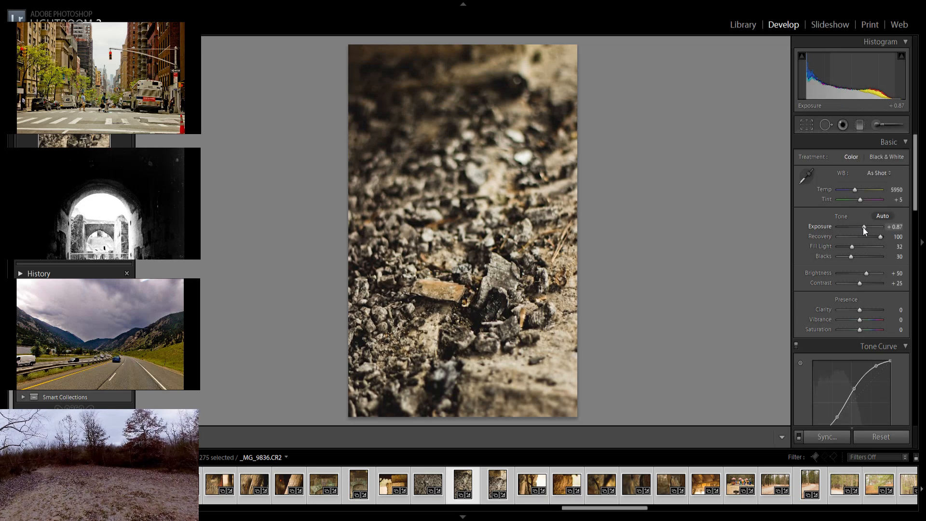
pyautogui.moveTo(860, 232); pyautogui.dragTo(865, 233)
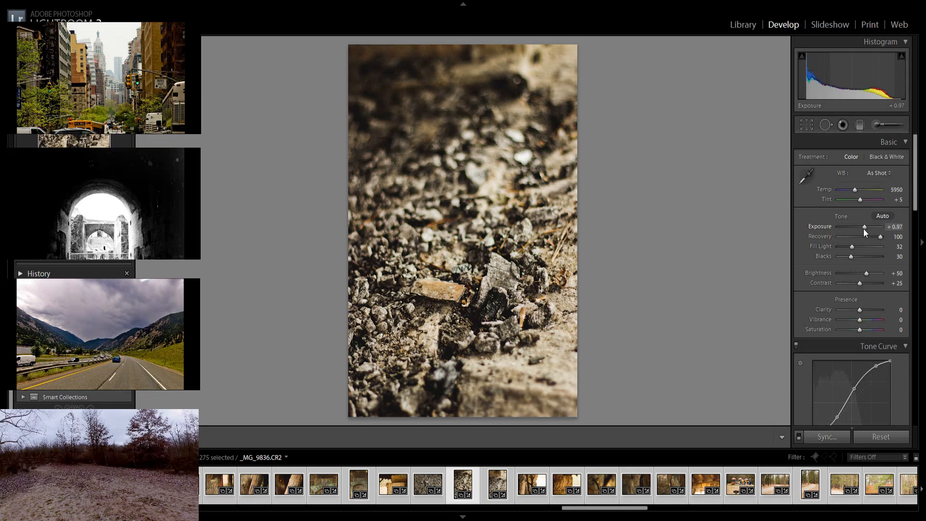
# Reduce the fill light of the vertical gravel photo _MG_9837 to 0 and return to _MG_9836
pyautogui.press('Right')
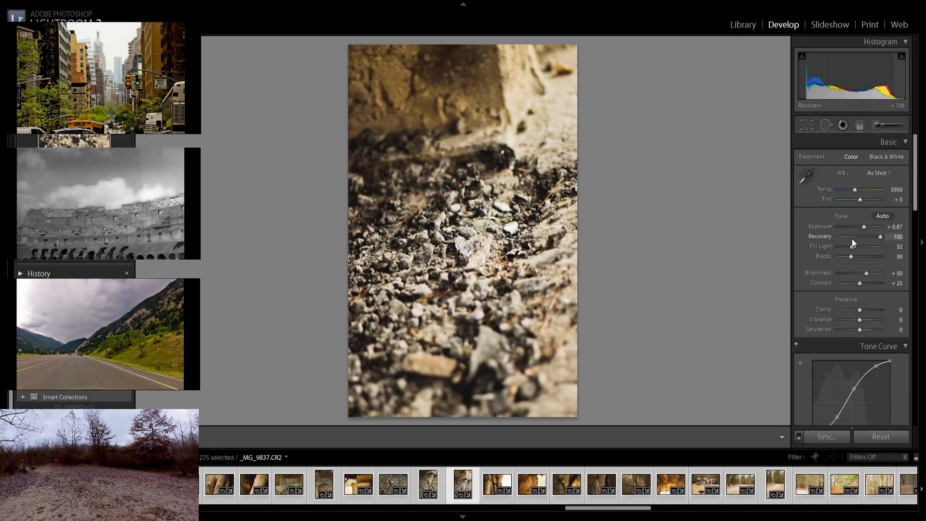
pyautogui.moveTo(851, 249); pyautogui.dragTo(835, 251)
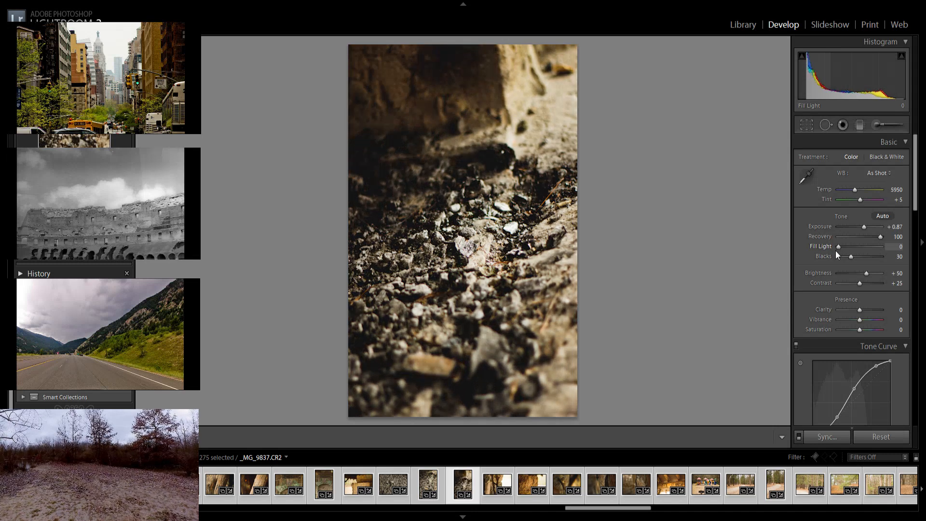
pyautogui.press('Left')
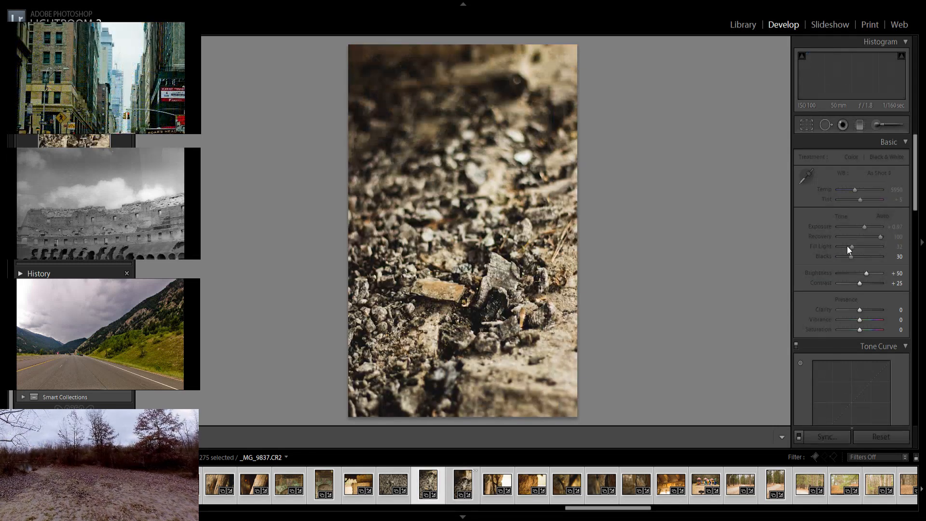
# Set the fill light of the vertical gravel photo _MG_9836 to 0, and give the branch photo _MG_9838 exposure +1.24 and fill light 47
pyautogui.moveTo(848, 245); pyautogui.dragTo(826, 249)
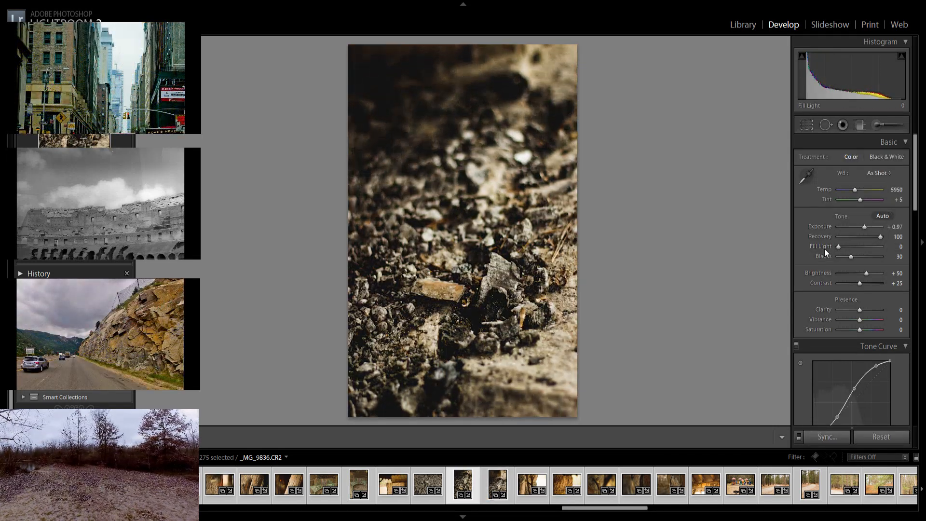
pyautogui.press('Right')
pyautogui.press('Right')
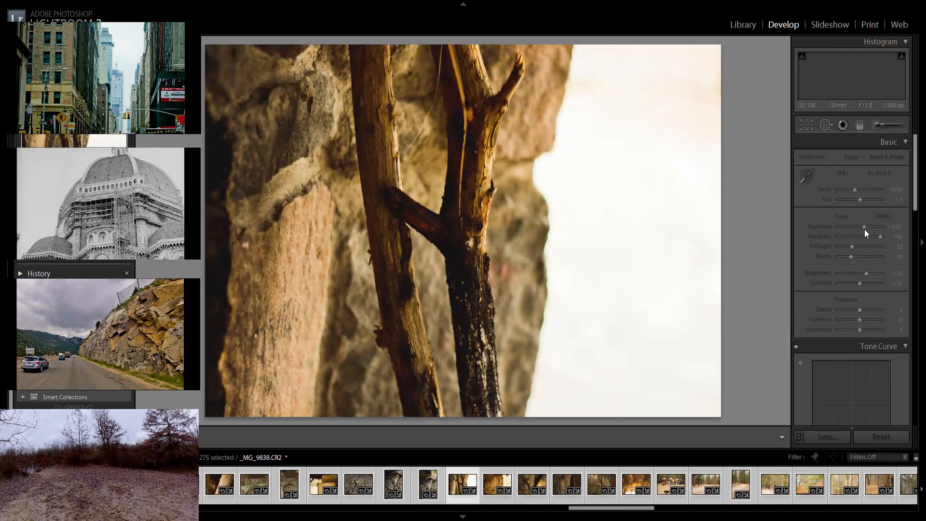
pyautogui.moveTo(866, 235)
pyautogui.mouseDown()
pyautogui.moveTo(850, 246)
pyautogui.moveTo(858, 250)
pyautogui.mouseUp()
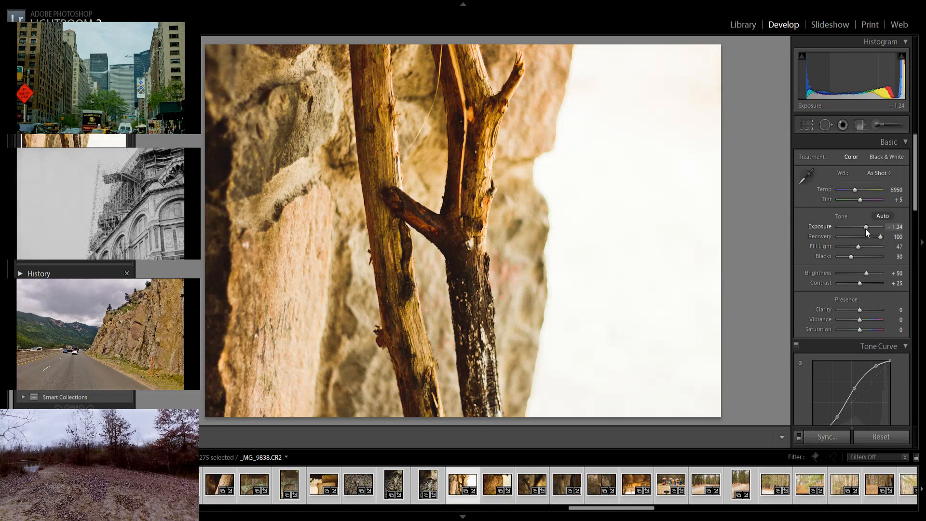
# Set the carved-stone photo _MG_9840 to exposure +0.60 and fill light 39, and the cut-branch photo _MG_9841 to exposure +0.97
pyautogui.press('Right')
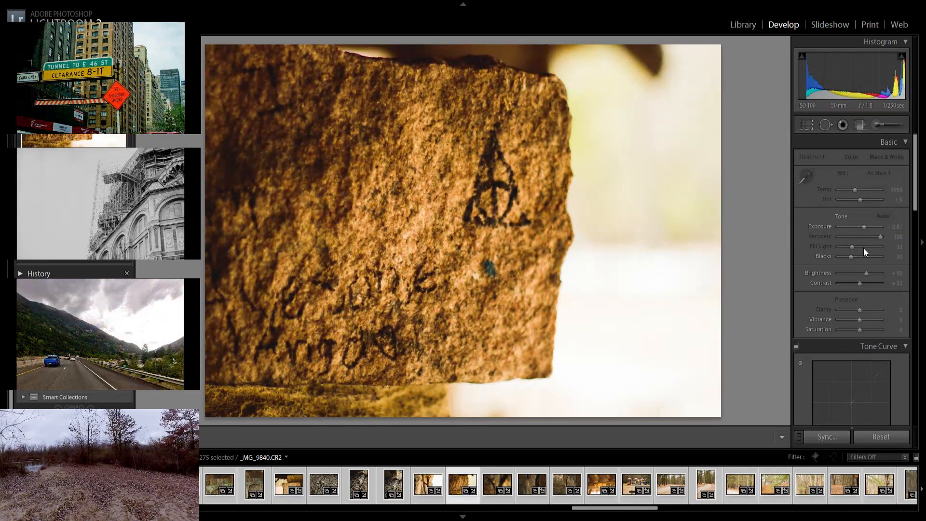
pyautogui.moveTo(864, 230); pyautogui.dragTo(853, 250)
pyautogui.press('Right')
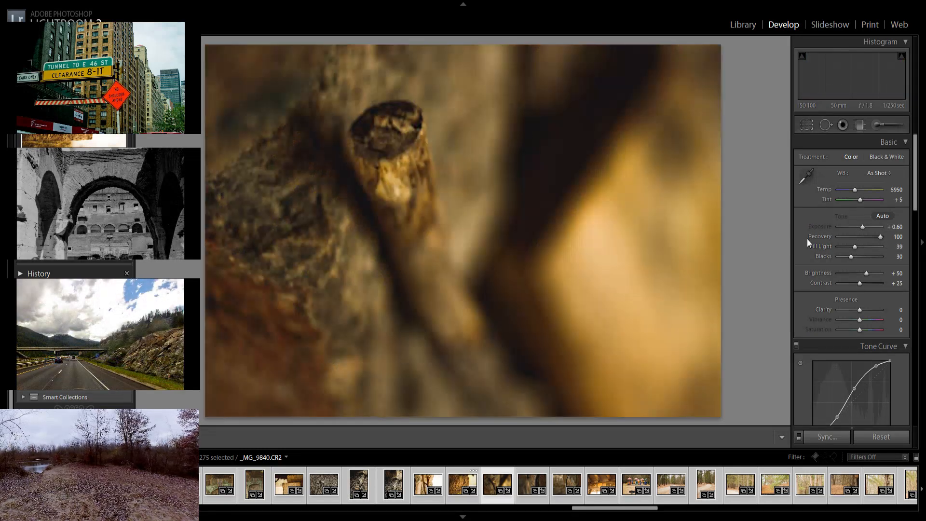
pyautogui.press('Right')
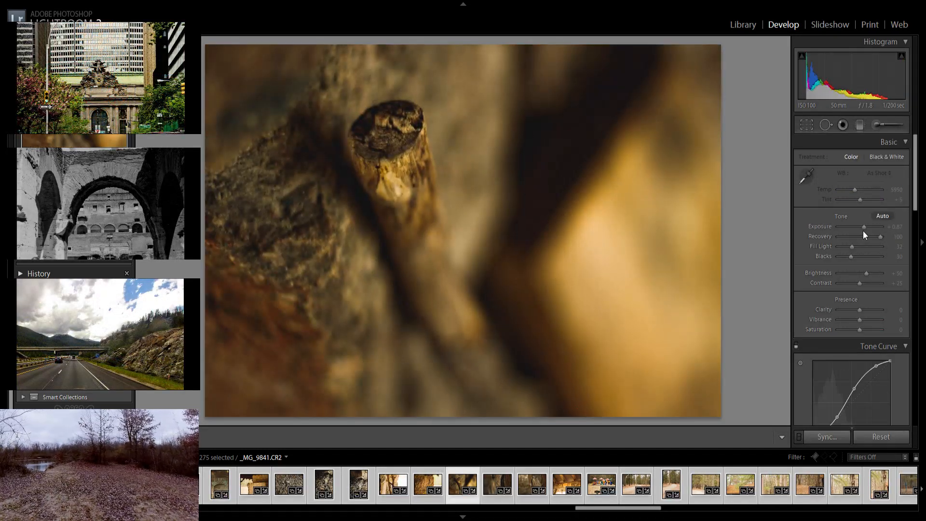
pyautogui.moveTo(863, 231); pyautogui.dragTo(865, 232)
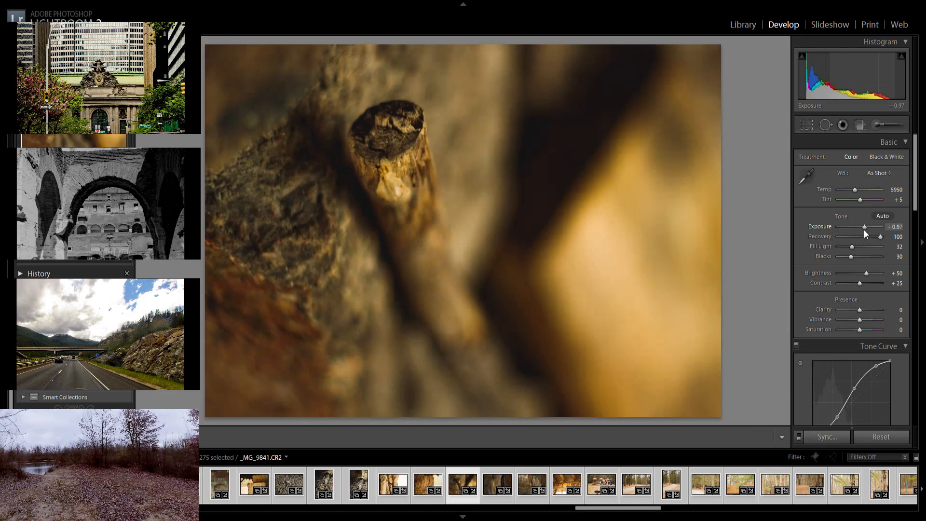
# Set the exposure of both rusty-bolt photos, _MG_9842 and _MG_9843, to +1.15
pyautogui.press('Right')
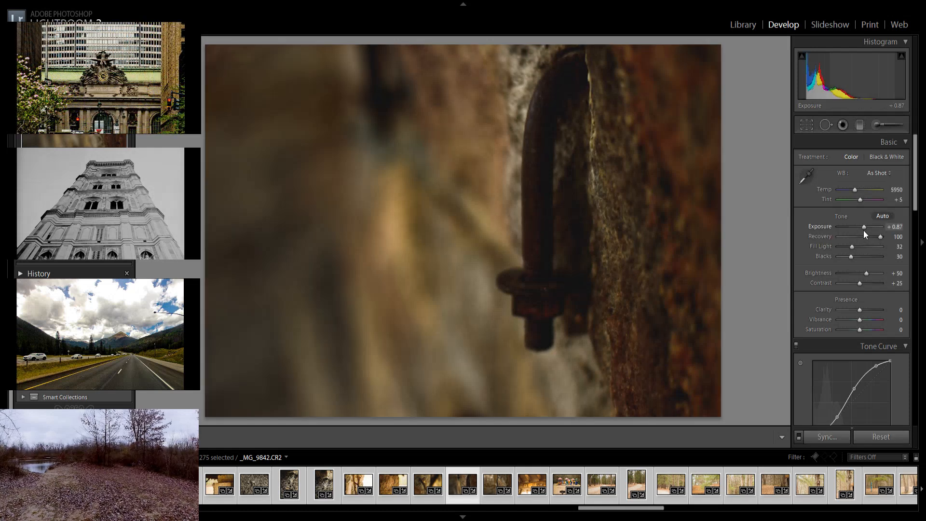
pyautogui.moveTo(865, 232); pyautogui.dragTo(865, 231)
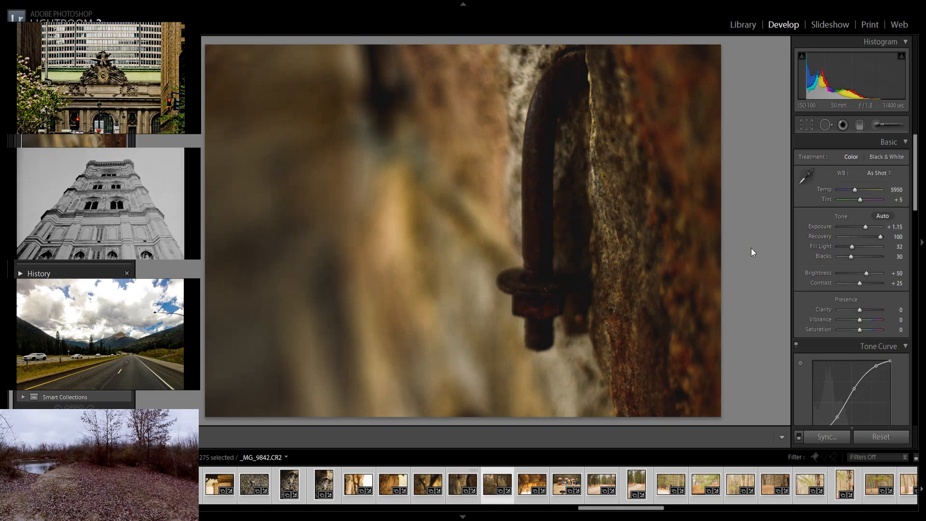
pyautogui.press('Right')
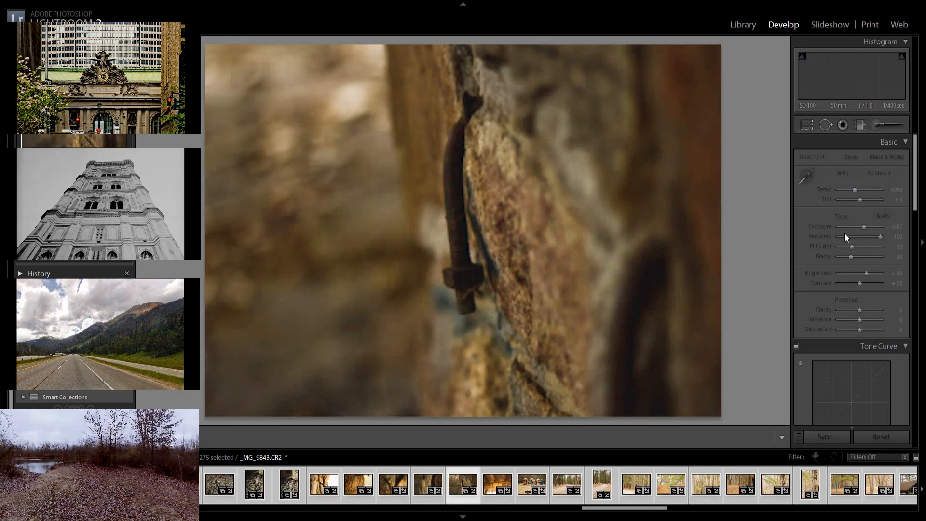
pyautogui.moveTo(866, 232); pyautogui.dragTo(867, 232)
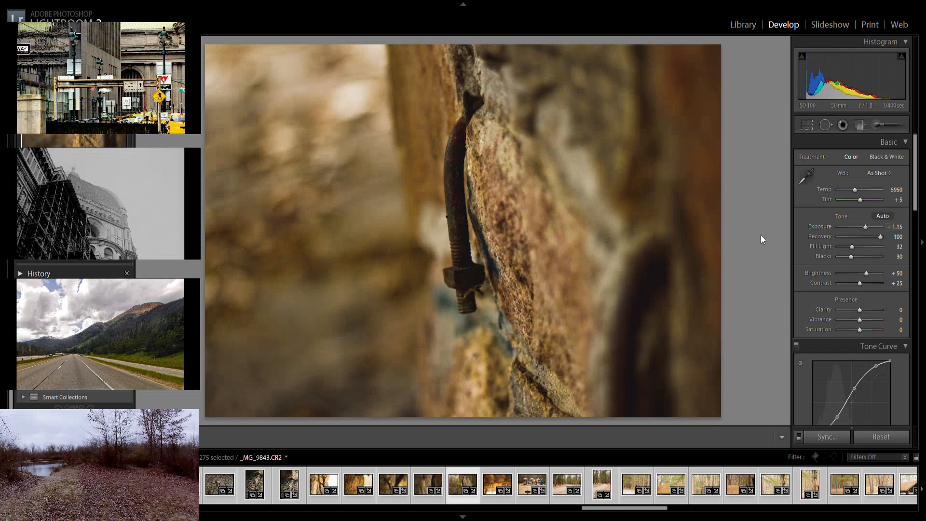
# Set the exposure of the carved-beam photo _MG_9844 to +0.41 and lower the exposure of the playground photo _MG_9845
pyautogui.press('Right')
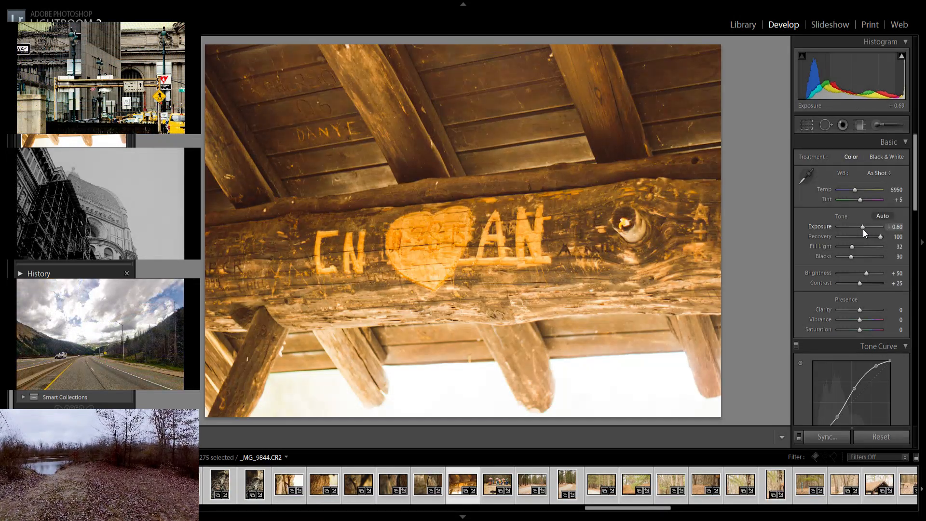
pyautogui.moveTo(863, 233); pyautogui.dragTo(863, 233)
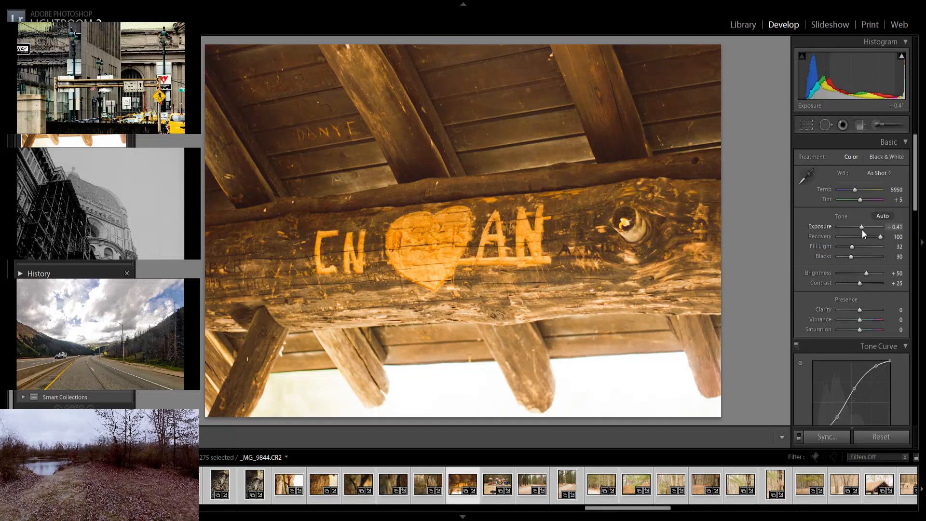
pyautogui.press('Right')
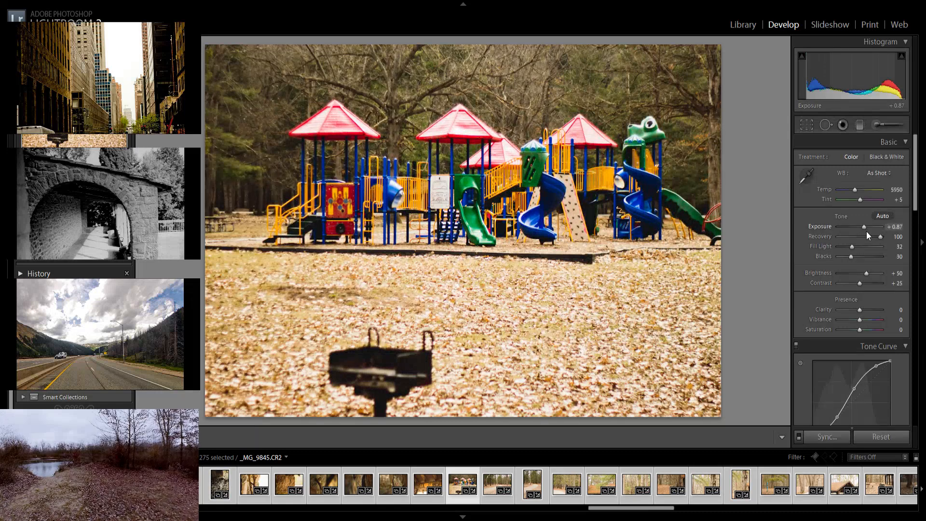
pyautogui.moveTo(867, 235); pyautogui.dragTo(863, 234)
# Set the exposure of the forest-road photo _MG_9846 to +0.32 and of the vertical version _MG_9848 to +0.23
pyautogui.press('Right')
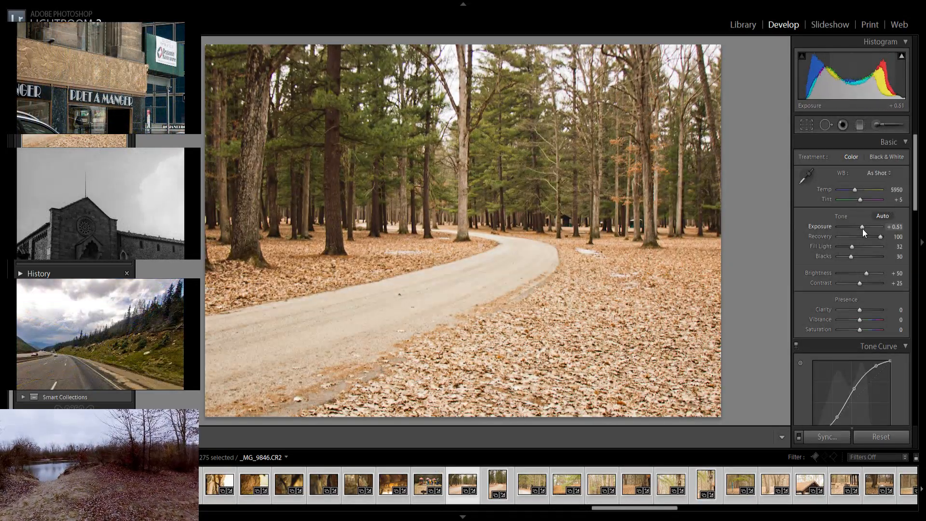
pyautogui.moveTo(863, 229); pyautogui.dragTo(862, 229)
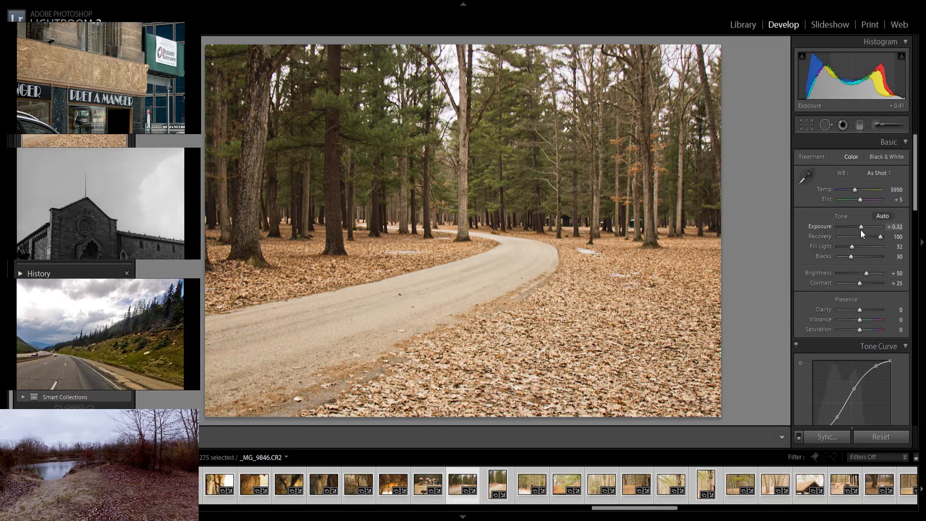
pyautogui.press('Right')
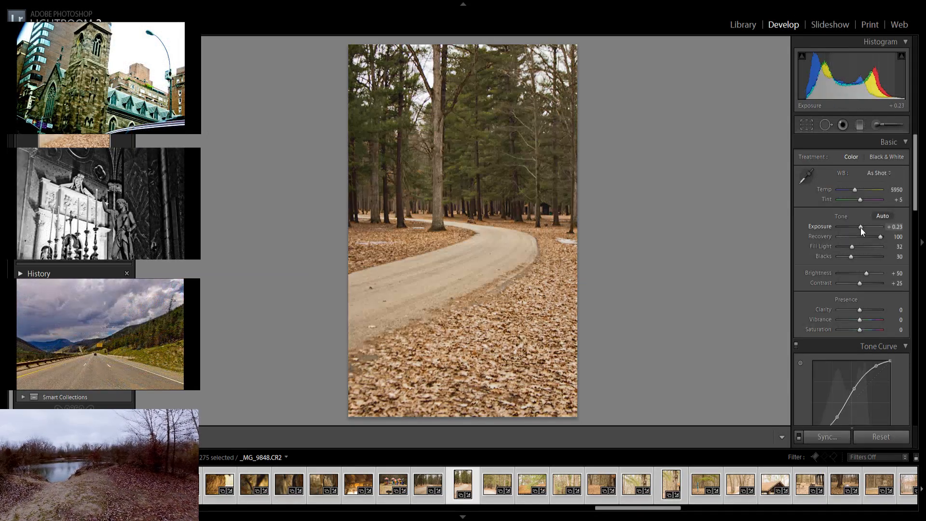
# Set the exposure of the forest-shelter photo _MG_9849 to -0.05 and of the mossy-roof photo _MG_9850 to +0.51
pyautogui.press('Right')
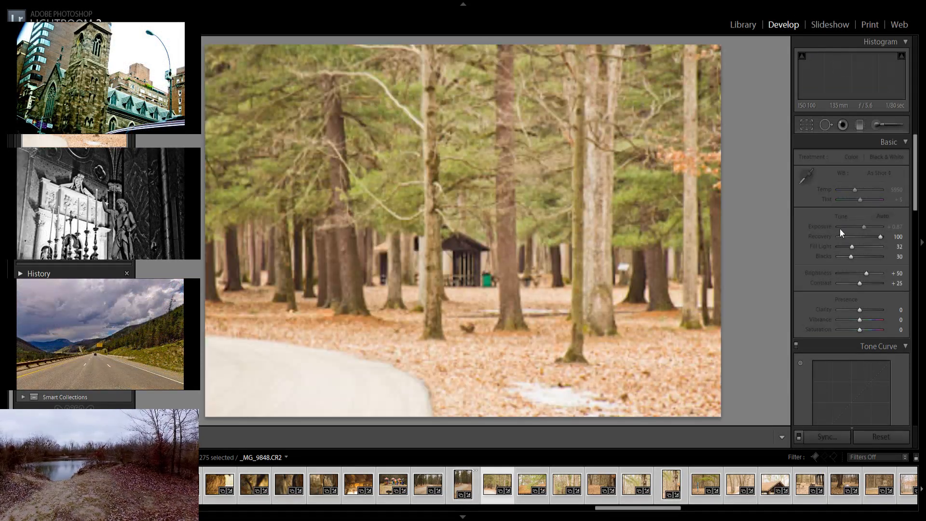
pyautogui.press('Right')
pyautogui.moveTo(865, 229); pyautogui.dragTo(861, 232)
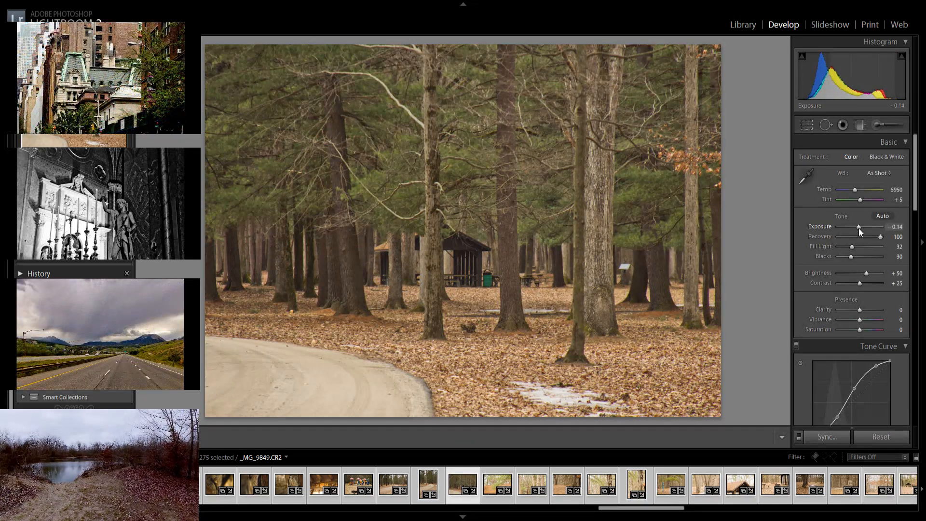
pyautogui.press('Right')
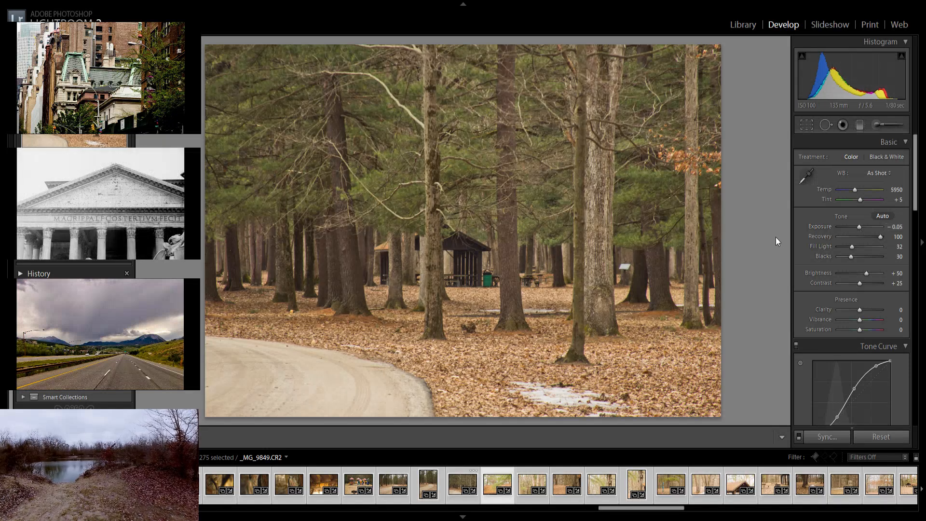
pyautogui.press('Right')
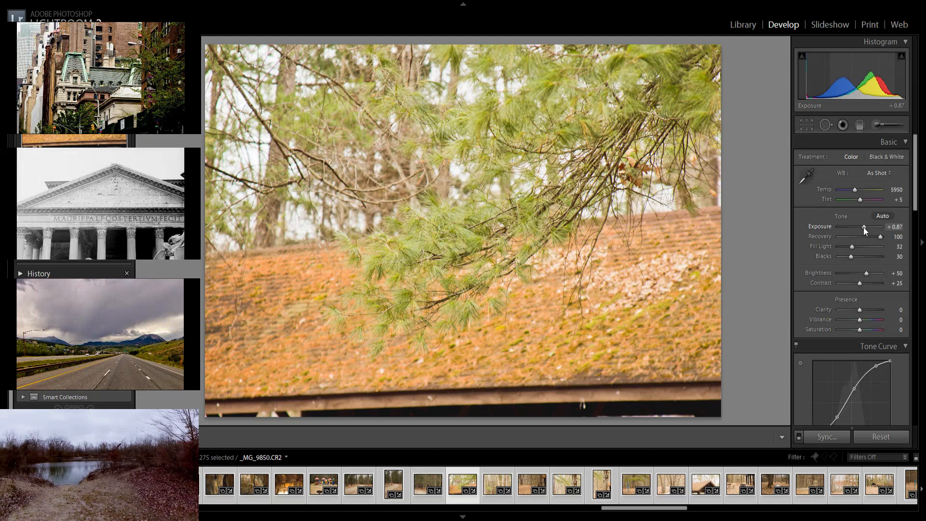
pyautogui.moveTo(862, 228); pyautogui.dragTo(861, 228)
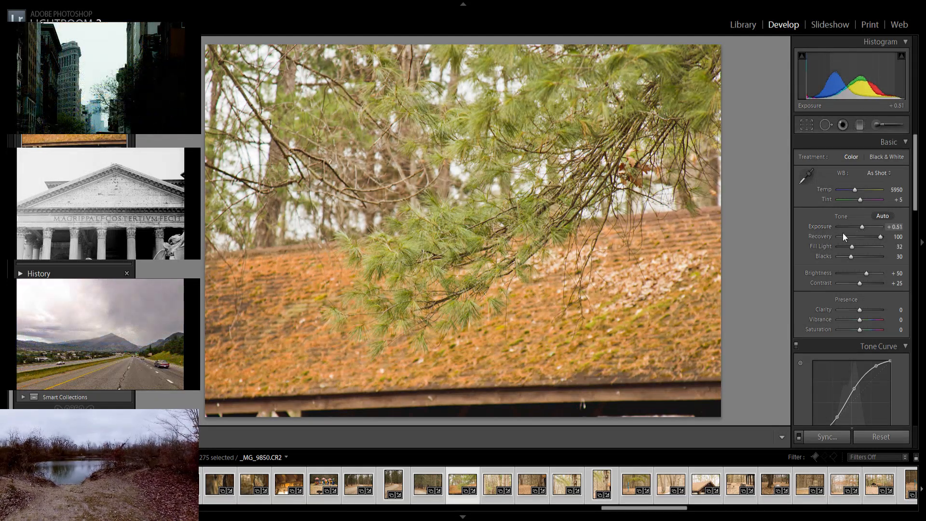
# Lower the exposure of the tree-trunks photo _MG_9852 to -0.14
pyautogui.press('Right')
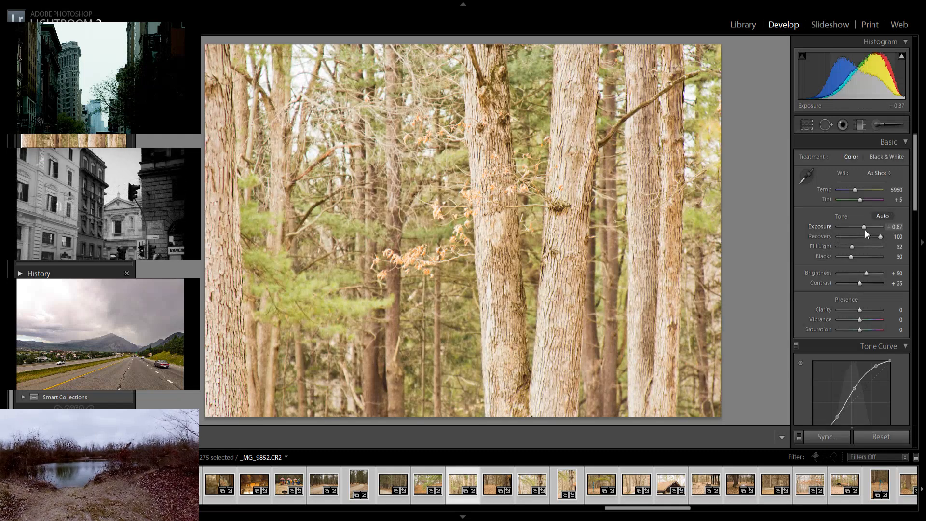
pyautogui.moveTo(866, 230); pyautogui.dragTo(863, 233)
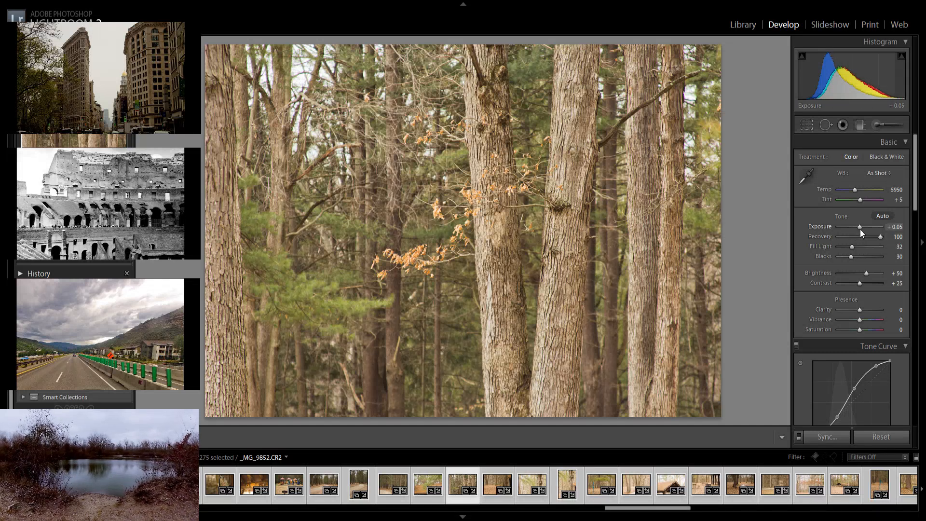
pyautogui.moveTo(861, 233); pyautogui.dragTo(859, 233)
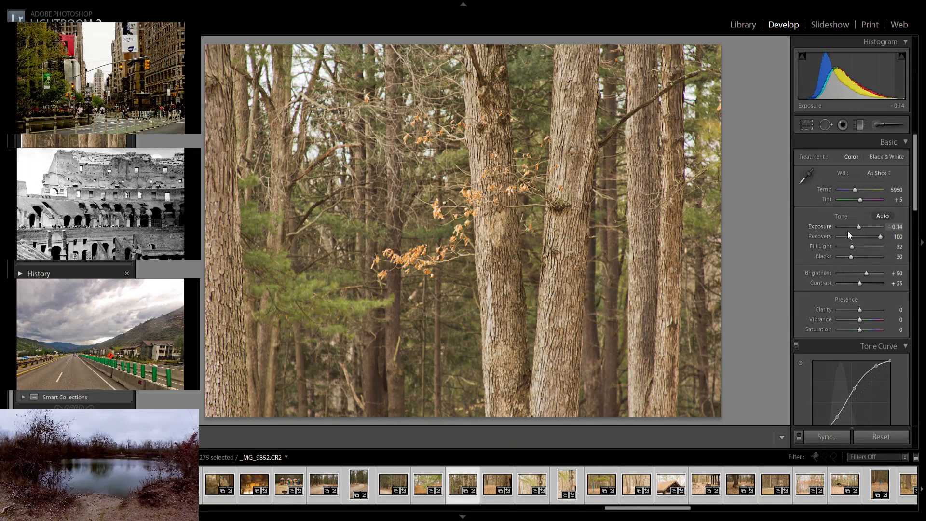
# Go past the picnic-table photo _MG_9853 and set the exposure of the gnarled-trunk photo _MG_9854 to +0.41
pyautogui.press('Right')
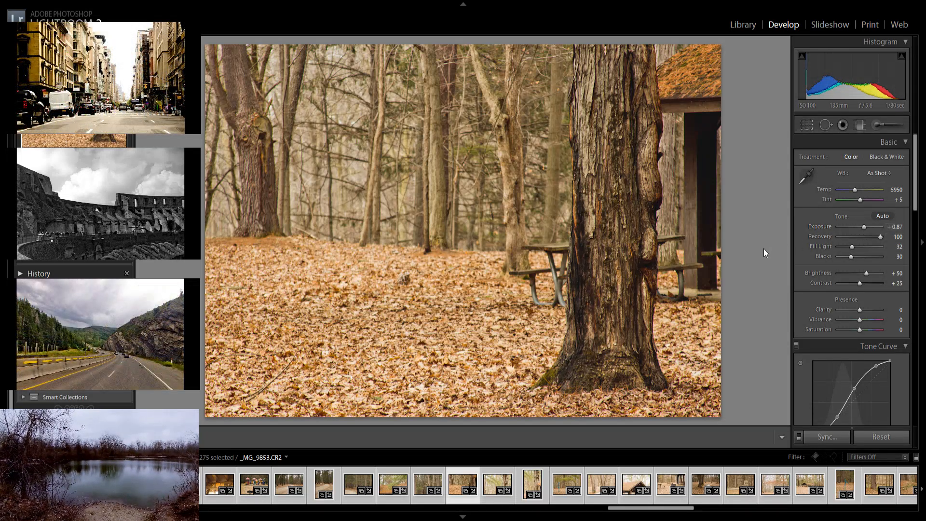
pyautogui.press('Right')
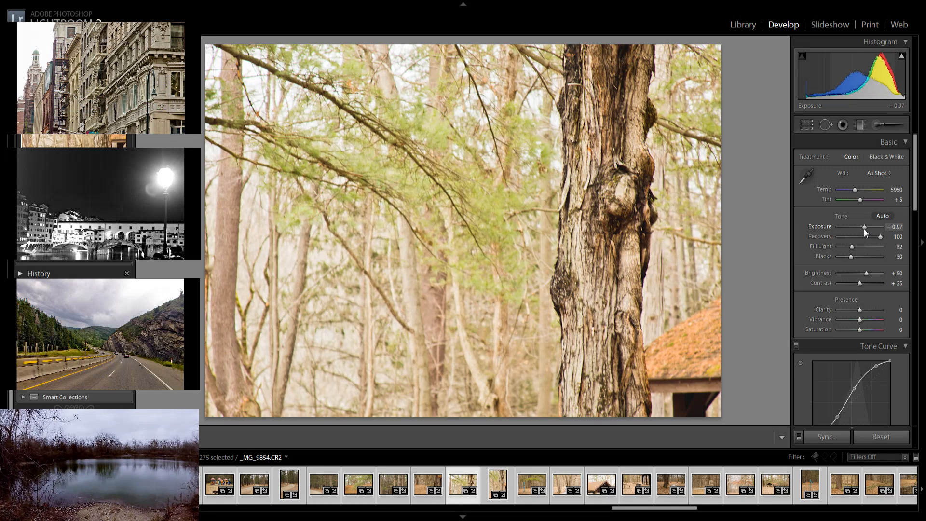
pyautogui.moveTo(865, 231); pyautogui.dragTo(863, 233)
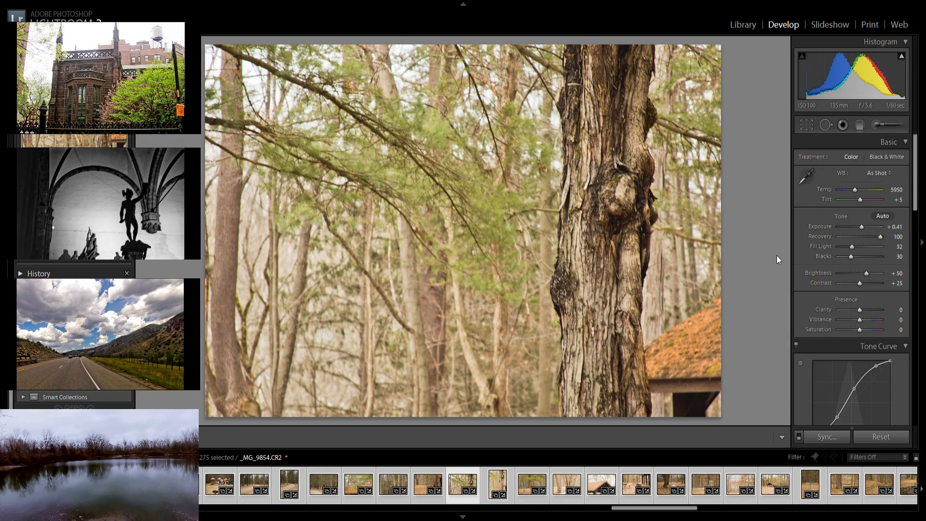
# Lower the exposure of the vertical tree-trunk photo _MG_9855 to +0.14, keeping its recovery at 100
pyautogui.press('Right')
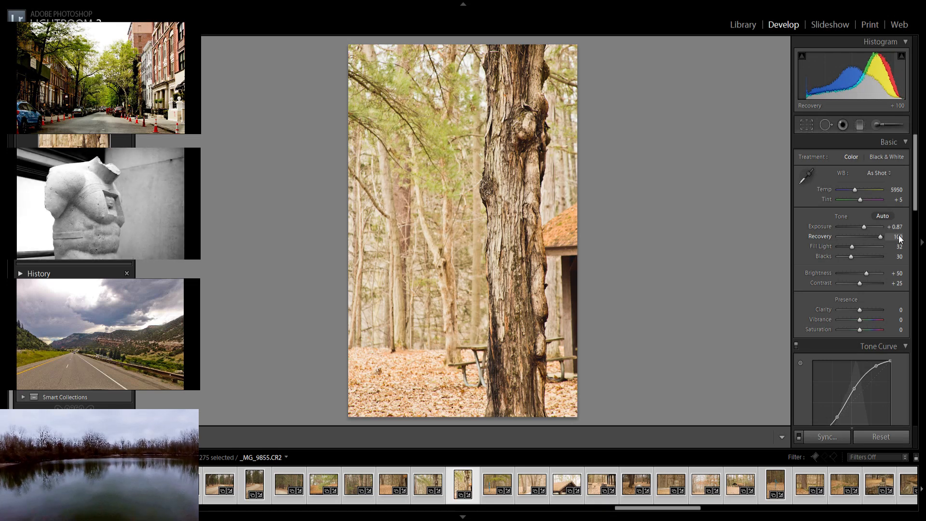
pyautogui.moveTo(851, 241); pyautogui.dragTo(896, 246)
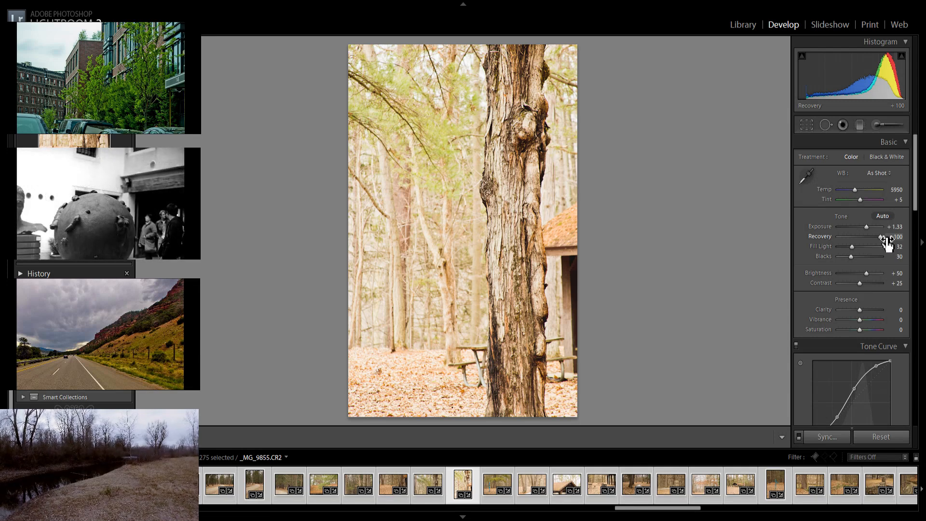
pyautogui.moveTo(866, 227); pyautogui.dragTo(860, 227)
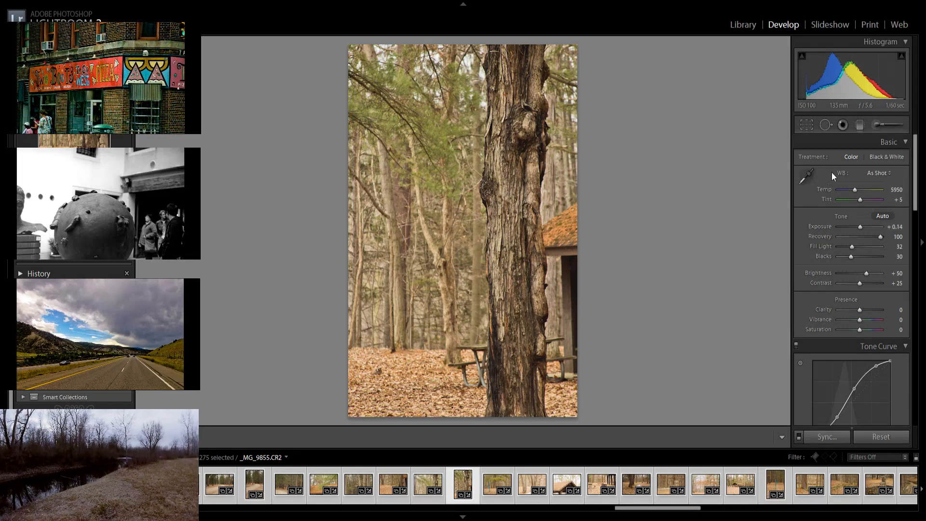
# Set the fill light of _MG_9855 to 47 and blacks to 33, and compare recovery at 0 before restoring it to 100
pyautogui.moveTo(880, 237); pyautogui.dragTo(899, 238)
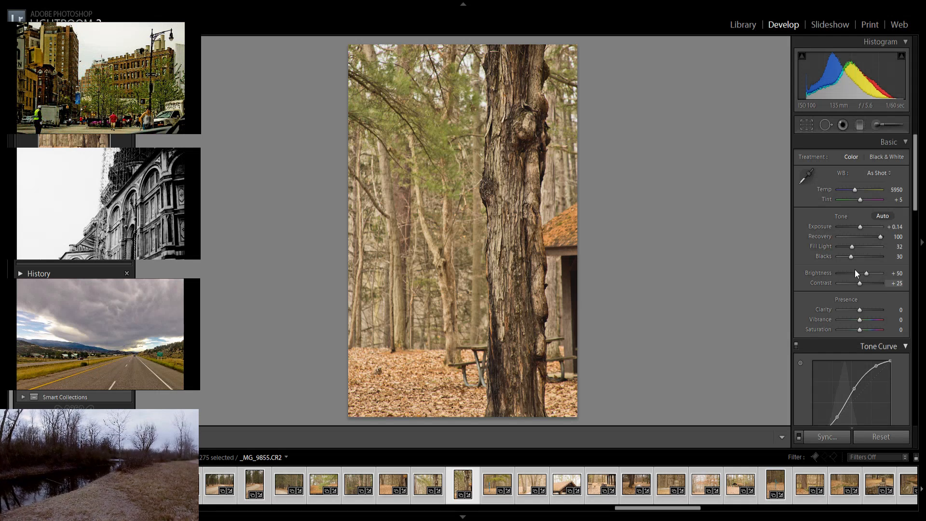
pyautogui.moveTo(852, 250); pyautogui.dragTo(853, 257)
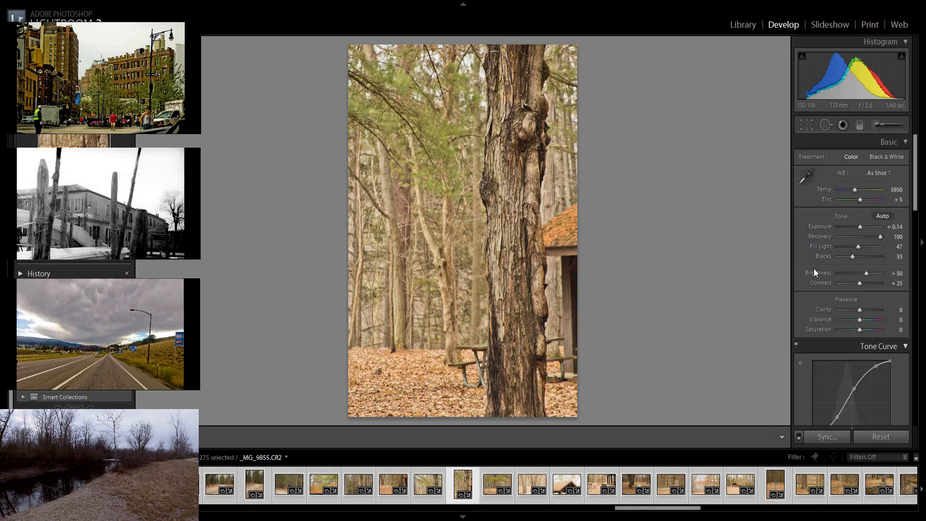
pyautogui.doubleClick(837, 237)
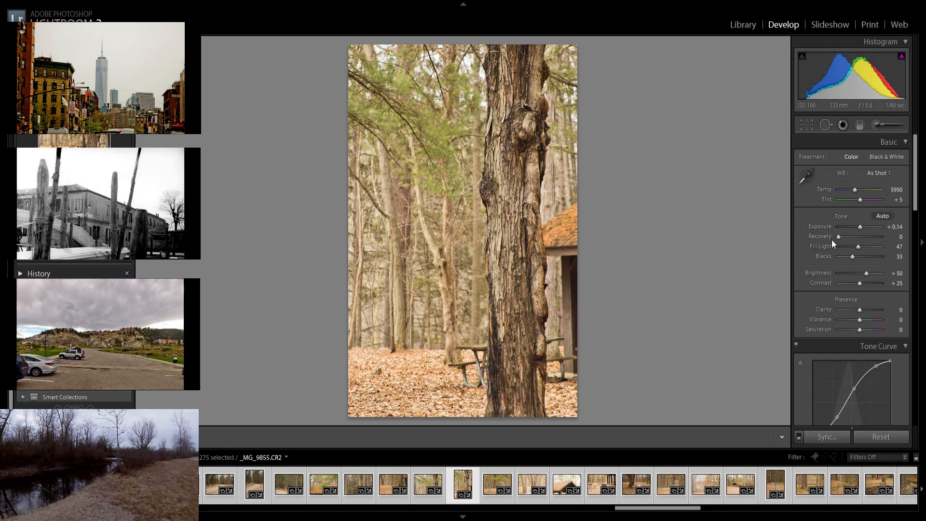
pyautogui.moveTo(841, 236); pyautogui.dragTo(915, 237)
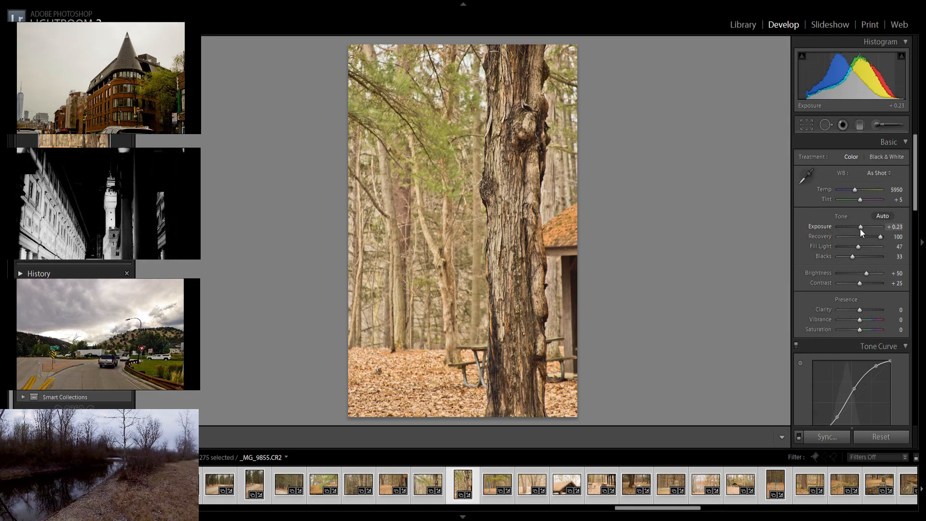
# Set the exposure of the vertical tree-trunk photo _MG_9855 to +0.05 and its blacks to 39
pyautogui.moveTo(860, 230); pyautogui.dragTo(859, 230)
pyautogui.moveTo(852, 257); pyautogui.dragTo(855, 256)
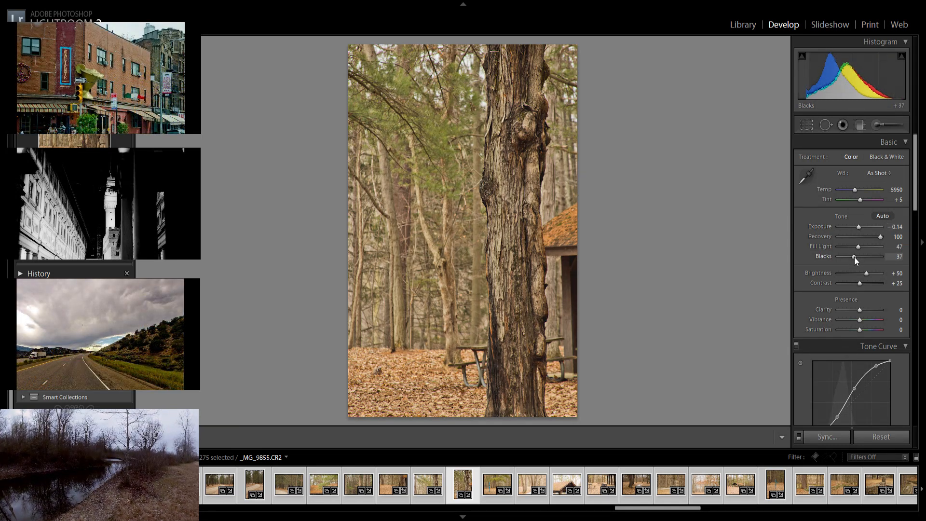
pyautogui.moveTo(854, 257); pyautogui.dragTo(863, 232)
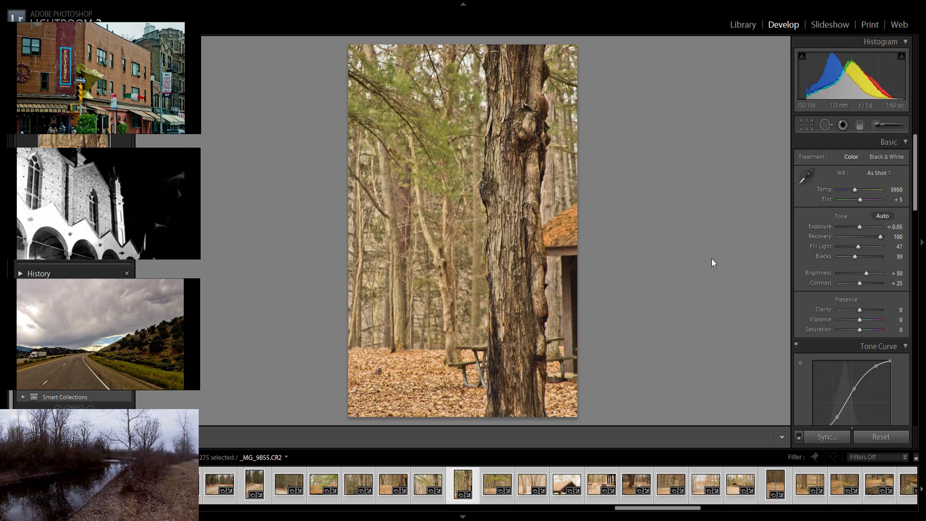
# Adjust the blue hand-pump photo _MG_9856 to exposure +0.41, fill light 66 and blacks 37
pyautogui.press('Right')
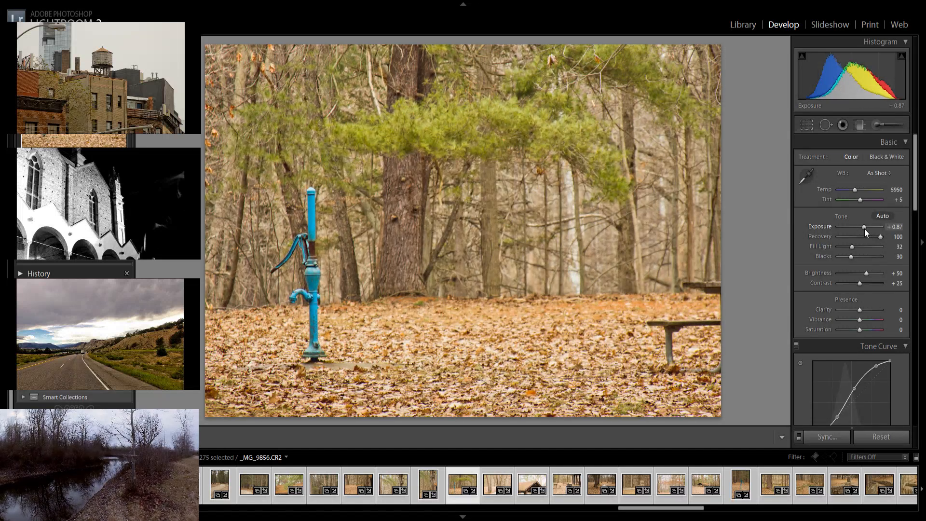
pyautogui.moveTo(863, 233)
pyautogui.mouseDown()
pyautogui.moveTo(865, 250)
pyautogui.moveTo(853, 257)
pyautogui.moveTo(864, 230)
pyautogui.mouseUp()
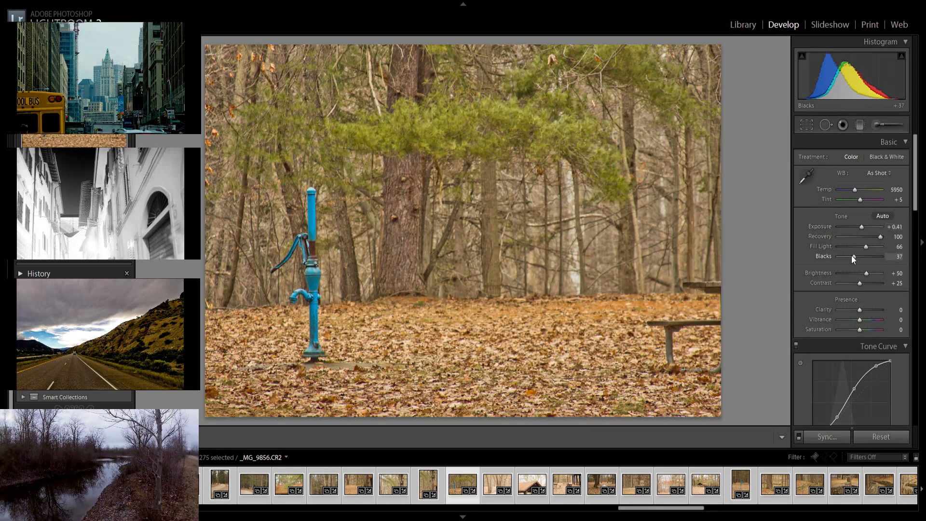
# Set the snow-patch tree photo _MG_9858 to exposure -0.05 and blacks 44, trying recovery at 0 before restoring it to 100
pyautogui.press('Right')
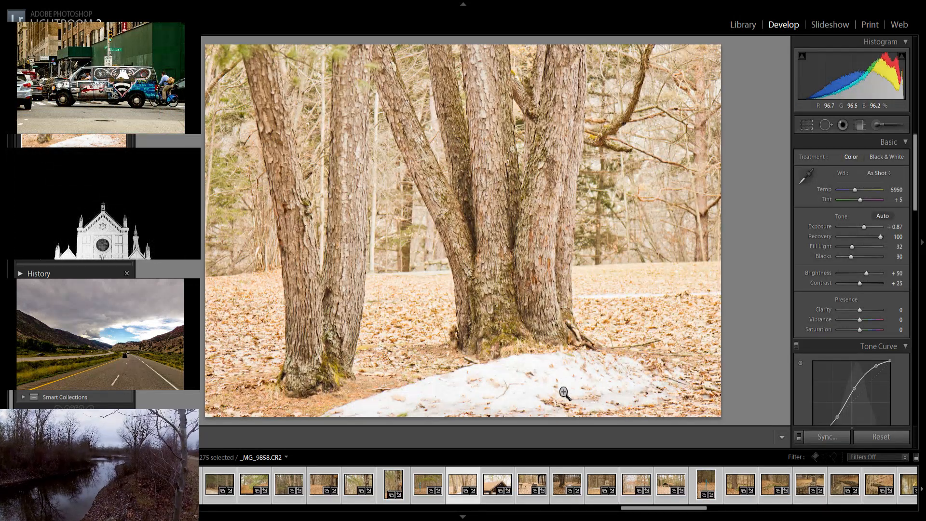
pyautogui.doubleClick(827, 237)
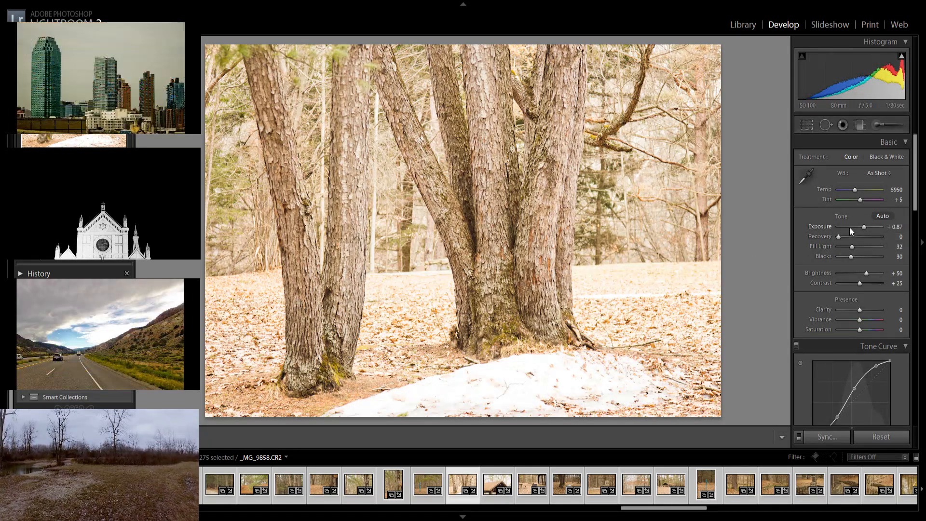
pyautogui.moveTo(864, 230); pyautogui.dragTo(861, 231)
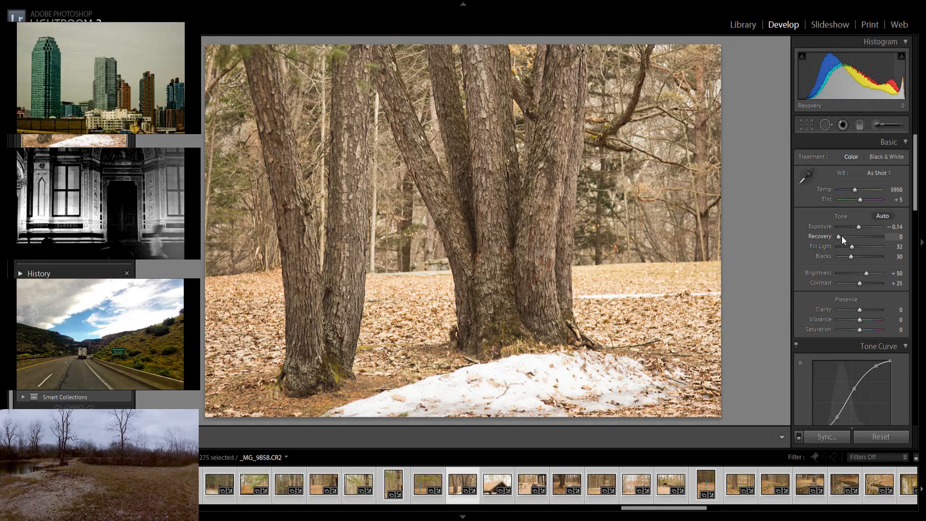
pyautogui.moveTo(854, 233); pyautogui.dragTo(881, 237)
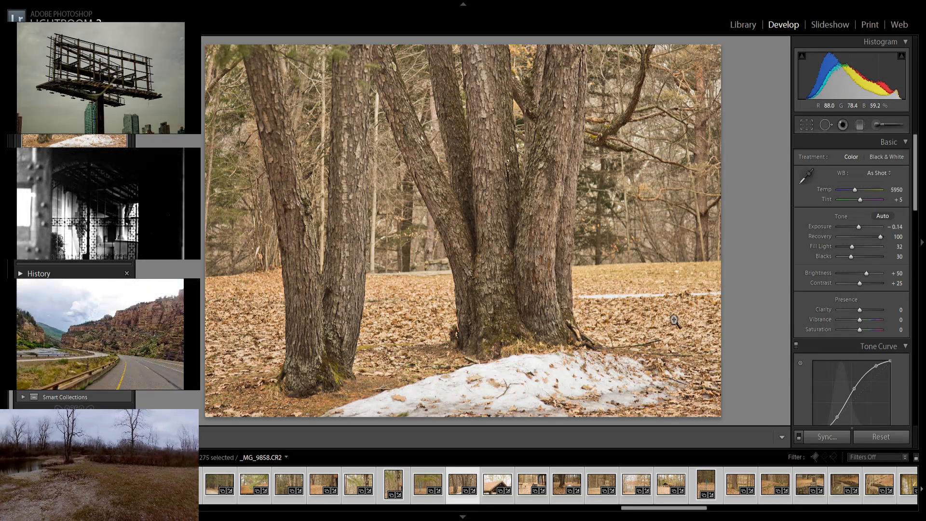
pyautogui.moveTo(859, 227); pyautogui.dragTo(857, 228)
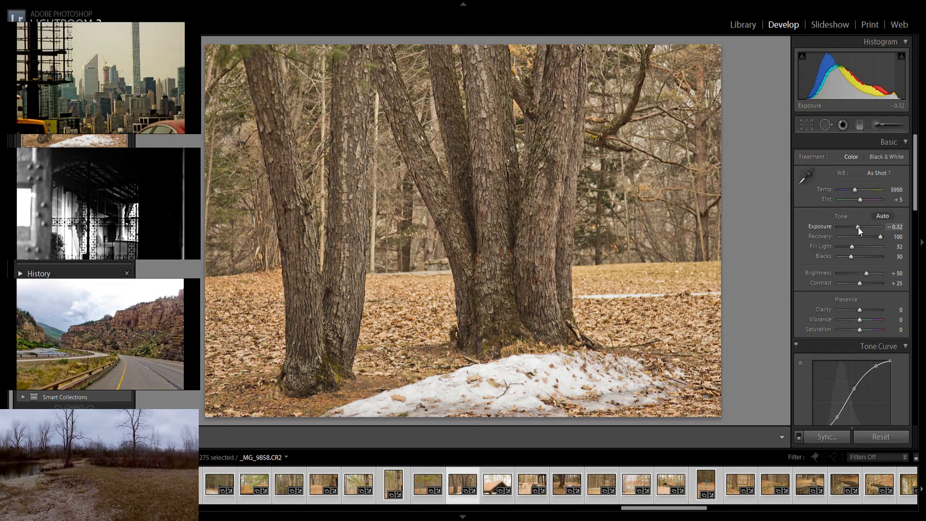
pyautogui.moveTo(852, 257); pyautogui.dragTo(858, 256)
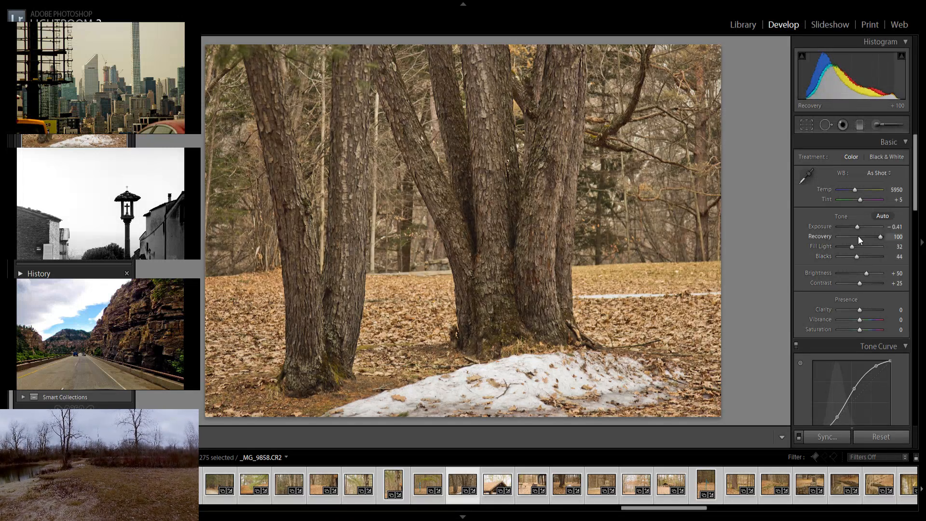
pyautogui.moveTo(858, 230); pyautogui.dragTo(861, 229)
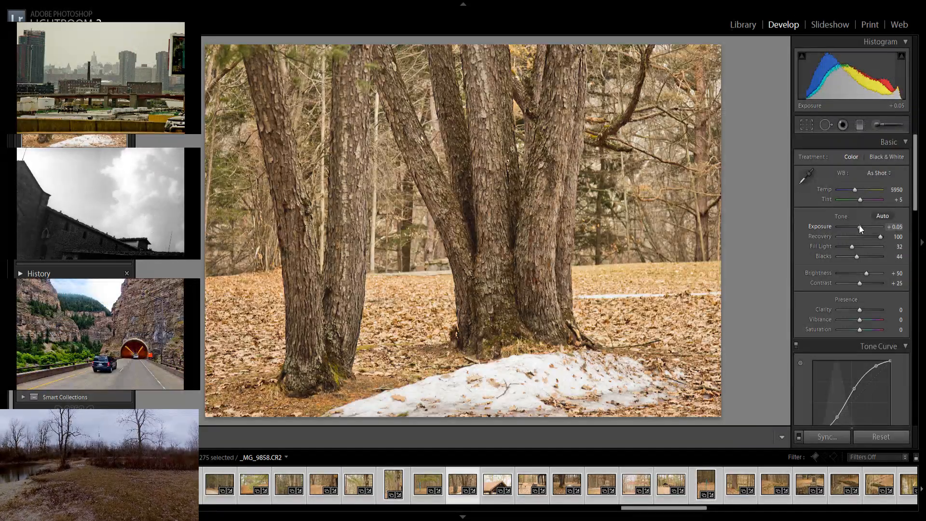
pyautogui.moveTo(861, 229); pyautogui.dragTo(860, 230)
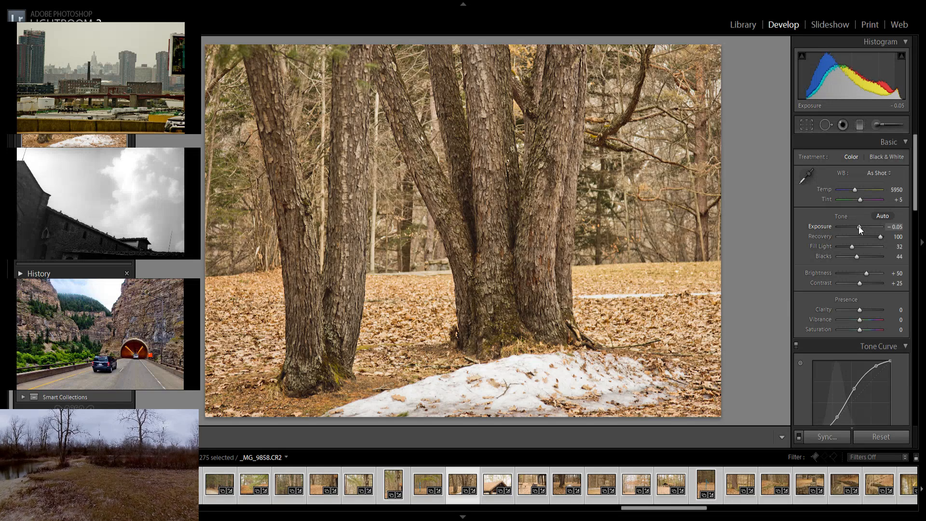
# Set the shelter-roof photo _MG_9859 to exposure -0.05, fill light 37 and blacks 44
pyautogui.press('Right')
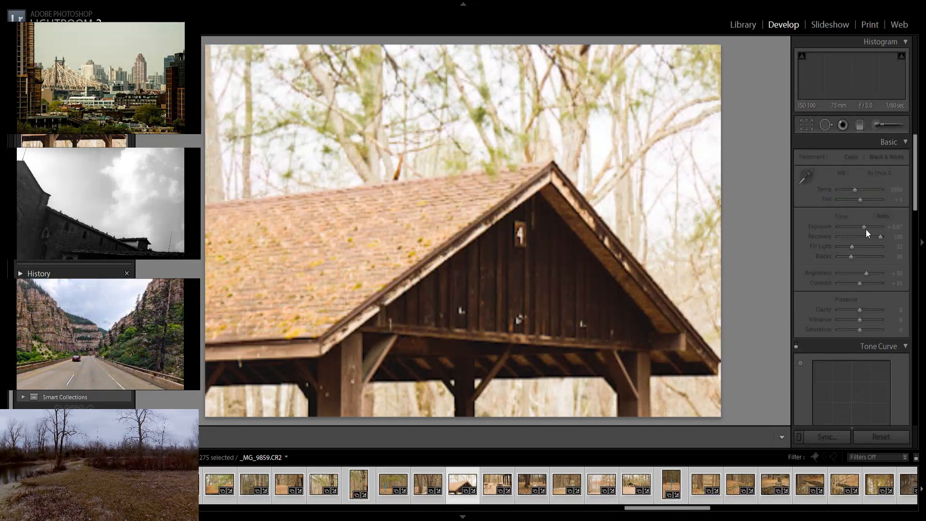
pyautogui.moveTo(864, 232); pyautogui.dragTo(862, 233)
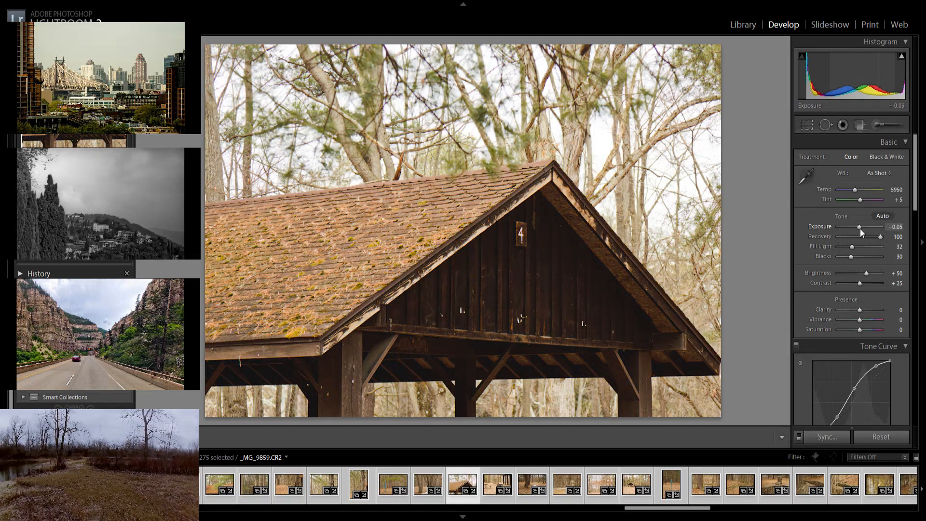
pyautogui.moveTo(854, 248); pyautogui.dragTo(858, 256)
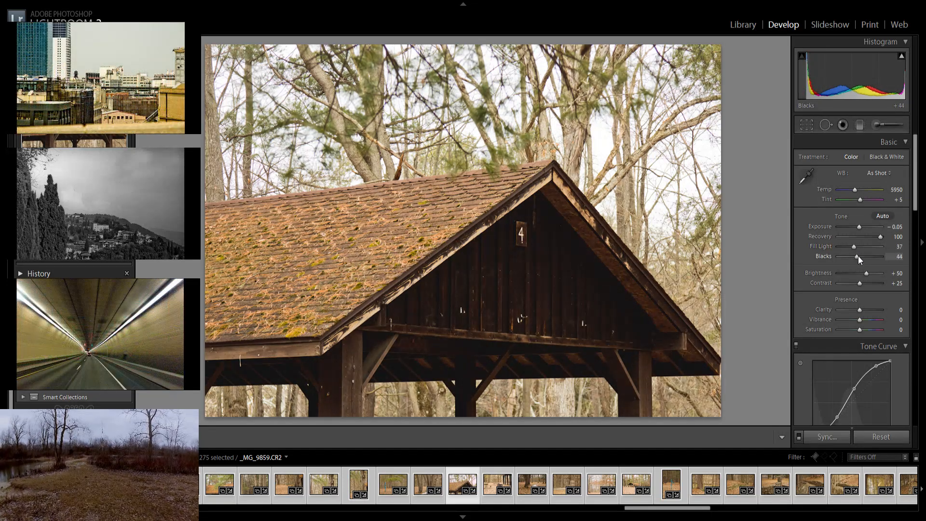
# Lower the exposure of the grill and picnic-table photo _MG_9860 to -0.05 and raise its blacks to 44
pyautogui.press('Right')
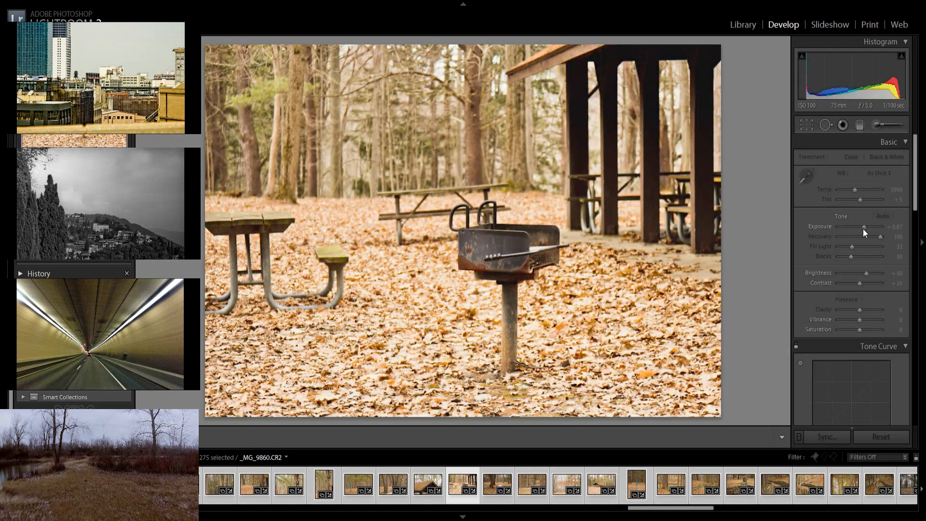
pyautogui.moveTo(862, 229); pyautogui.dragTo(859, 230)
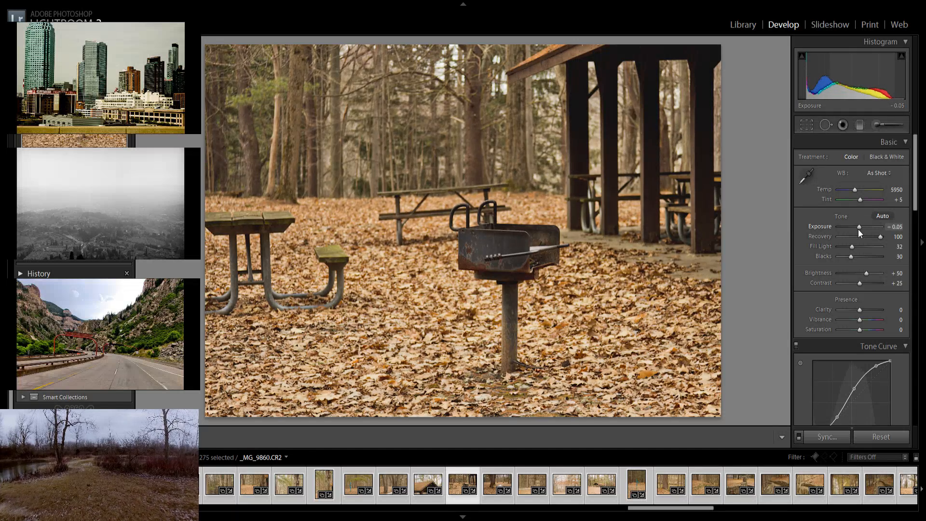
pyautogui.moveTo(853, 259); pyautogui.dragTo(856, 258)
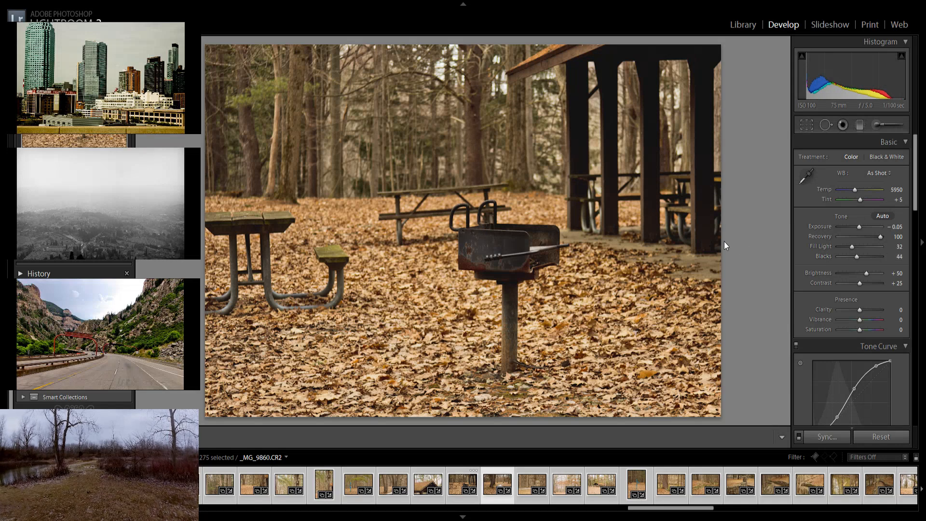
# Raise the exposure of the snow-mound photo _MG_9862 to +1.06, fill light to 41 and blacks to 46
pyautogui.press('Right')
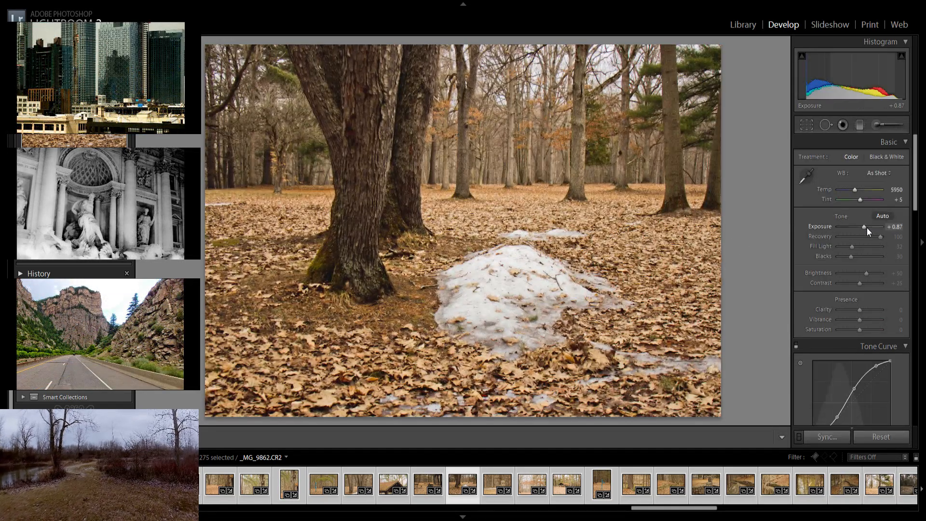
pyautogui.moveTo(867, 231); pyautogui.dragTo(865, 232)
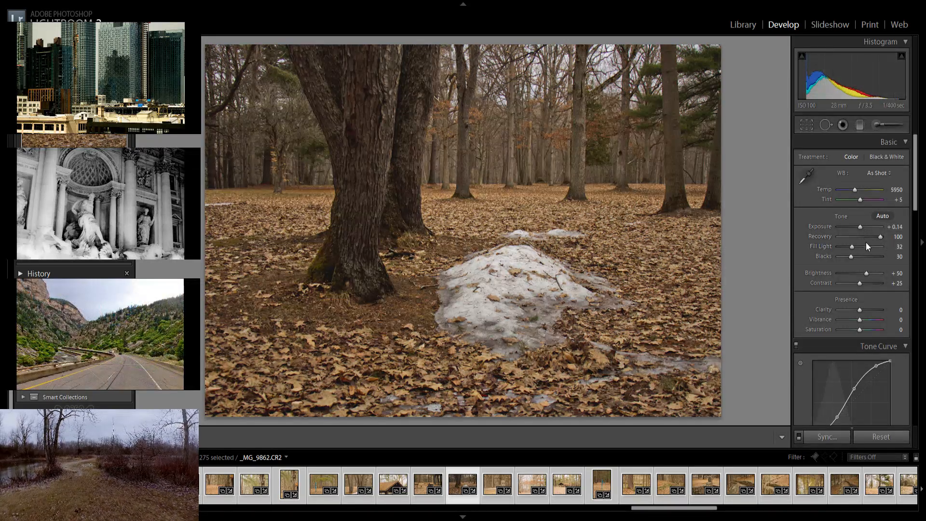
pyautogui.moveTo(850, 257)
pyautogui.mouseDown()
pyautogui.moveTo(866, 228)
pyautogui.moveTo(855, 246)
pyautogui.mouseUp()
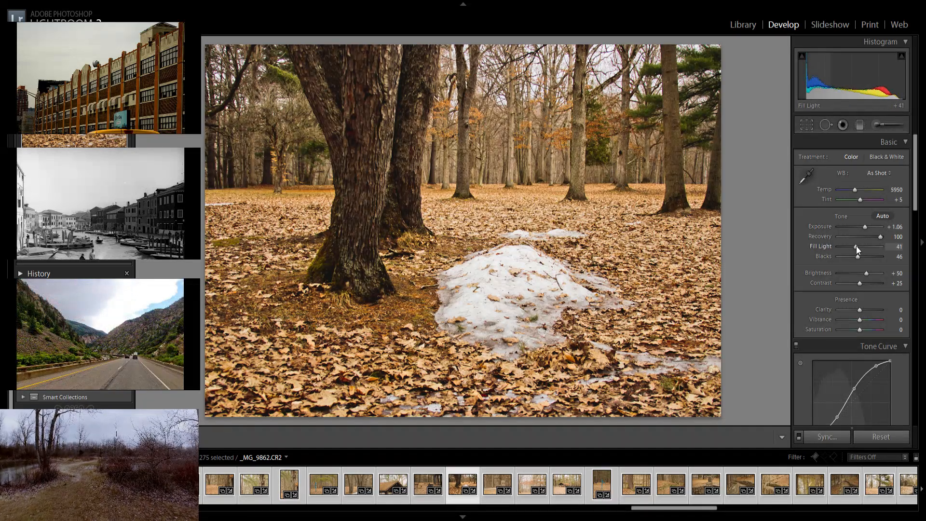
# Adjust the stone-wall photo _MG_9865 to exposure +0.97, fill light 29 and blacks 48
pyautogui.press('Right')
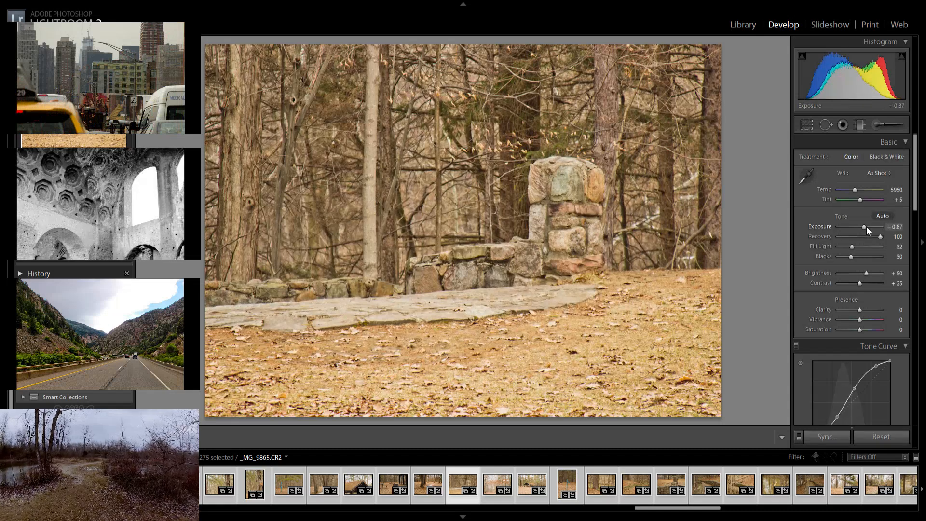
pyautogui.moveTo(865, 228); pyautogui.dragTo(866, 227)
pyautogui.moveTo(853, 259); pyautogui.dragTo(859, 259)
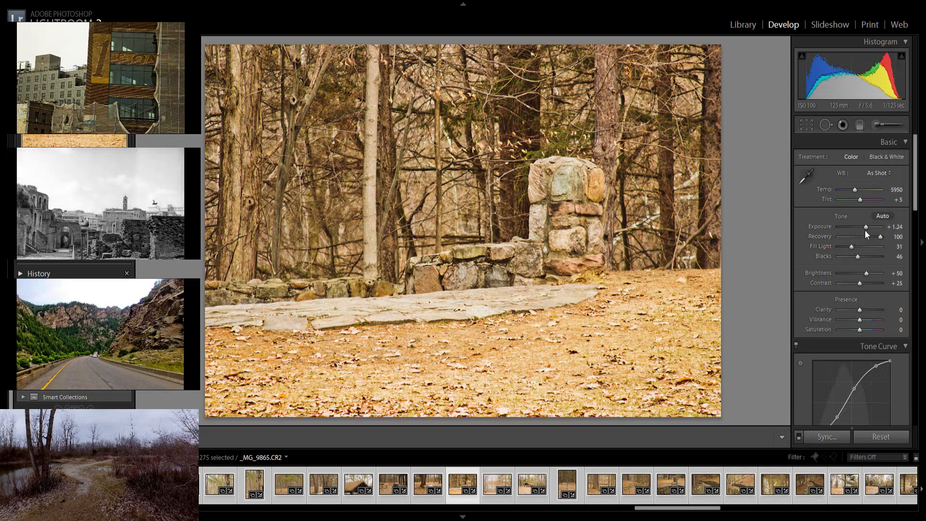
pyautogui.moveTo(866, 230); pyautogui.dragTo(868, 231)
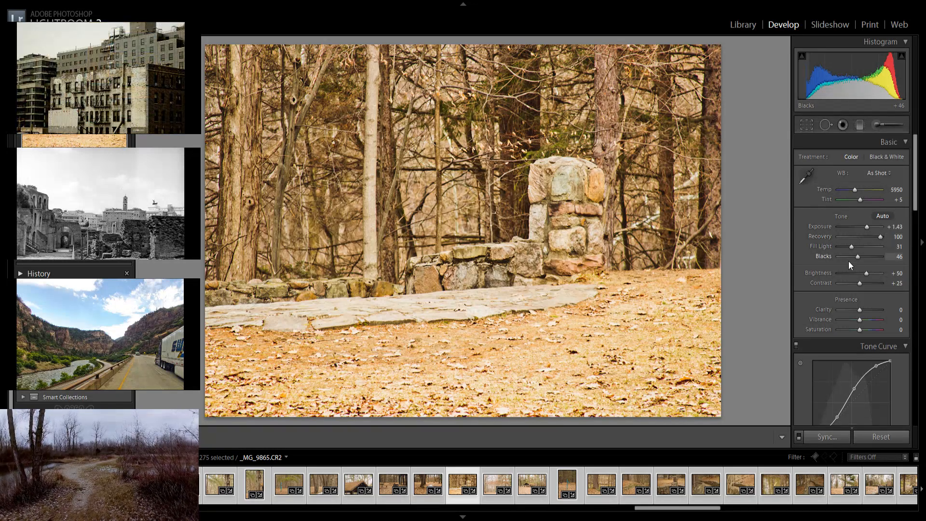
pyautogui.moveTo(867, 231); pyautogui.dragTo(859, 256)
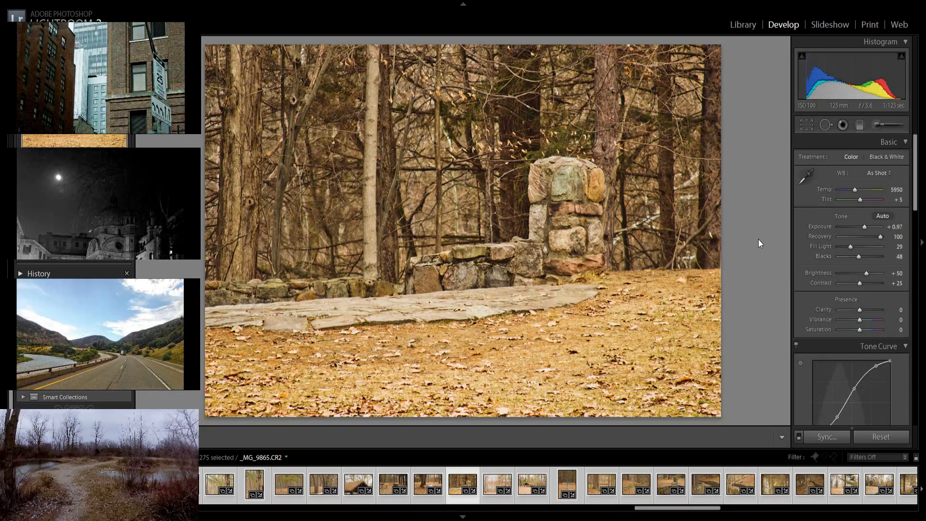
# Set the orange-leaved tree photo _MG_9867 to exposure +0.32, fill light 28 and blacks 48
pyautogui.press('Right')
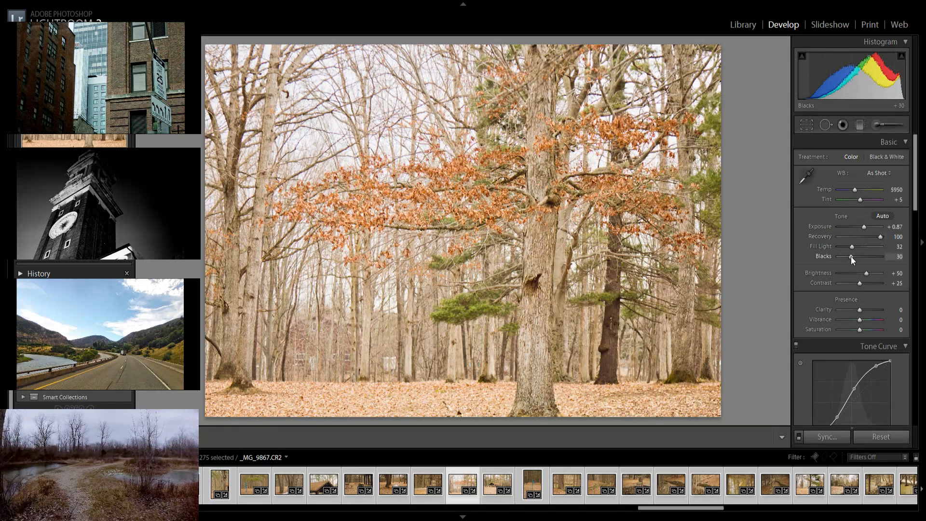
pyautogui.moveTo(853, 261); pyautogui.dragTo(865, 230)
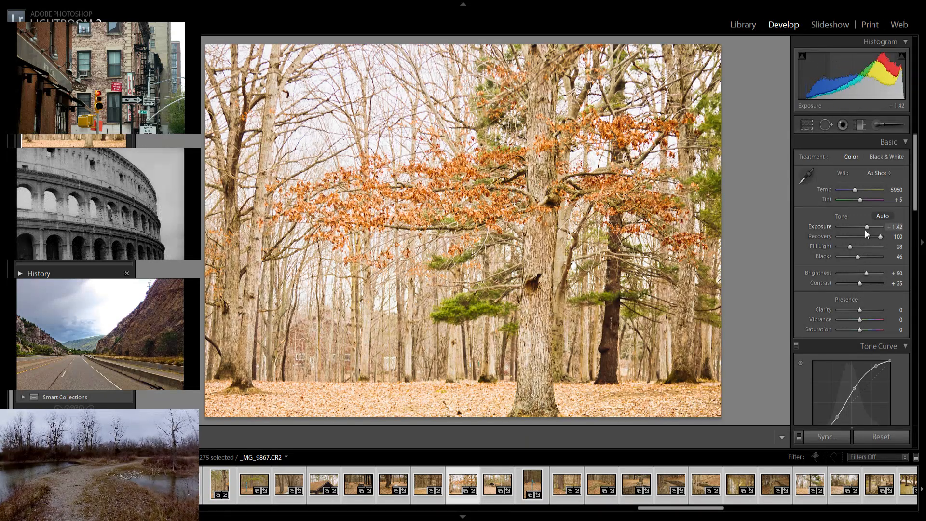
pyautogui.moveTo(865, 227); pyautogui.dragTo(859, 237)
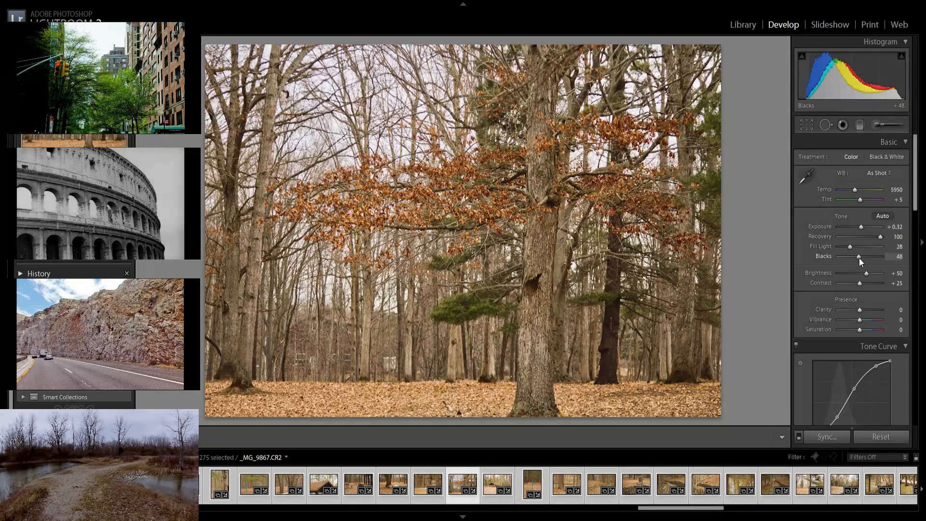
# Set the picnic-shelter photo _MG_9870 to exposure +0.60, fill light 28 and blacks 46
pyautogui.press('Right')
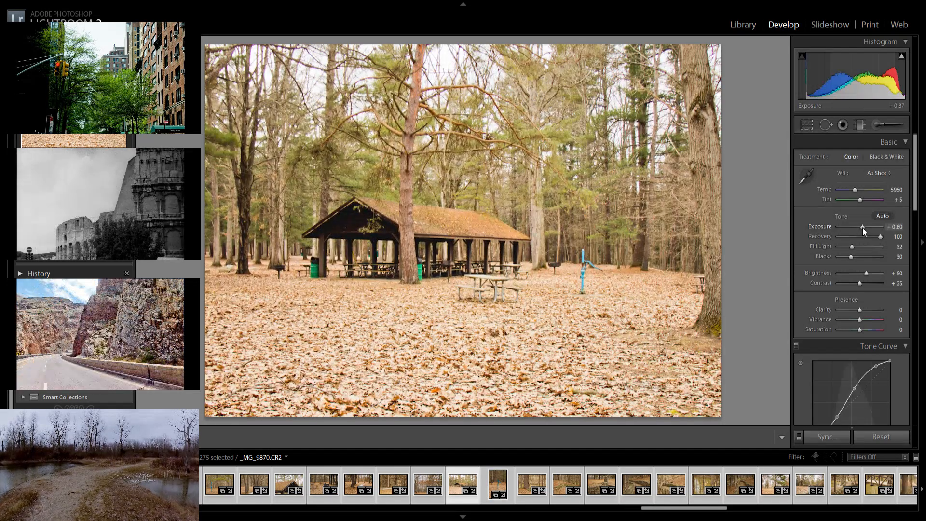
pyautogui.moveTo(852, 258); pyautogui.dragTo(849, 250)
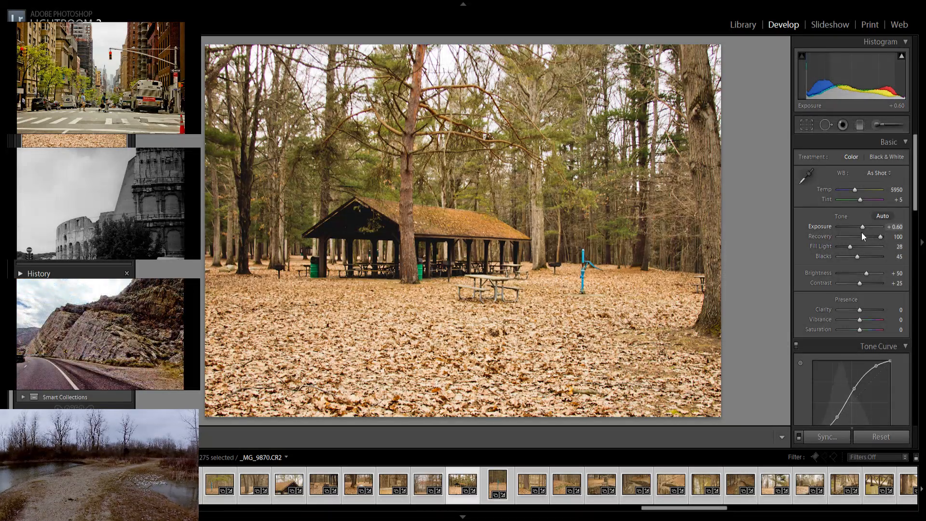
pyautogui.moveTo(857, 256); pyautogui.dragTo(858, 256)
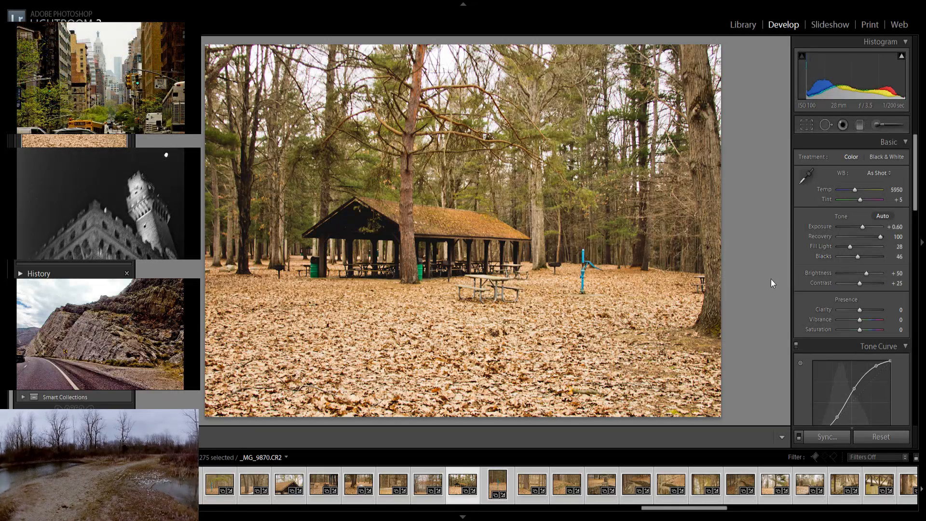
# Set the vertical blue hand-pump photo _MG_9871 to exposure +1.06, fill light 45 and blacks 52, and go on to _MG_9872
pyautogui.press('Right')
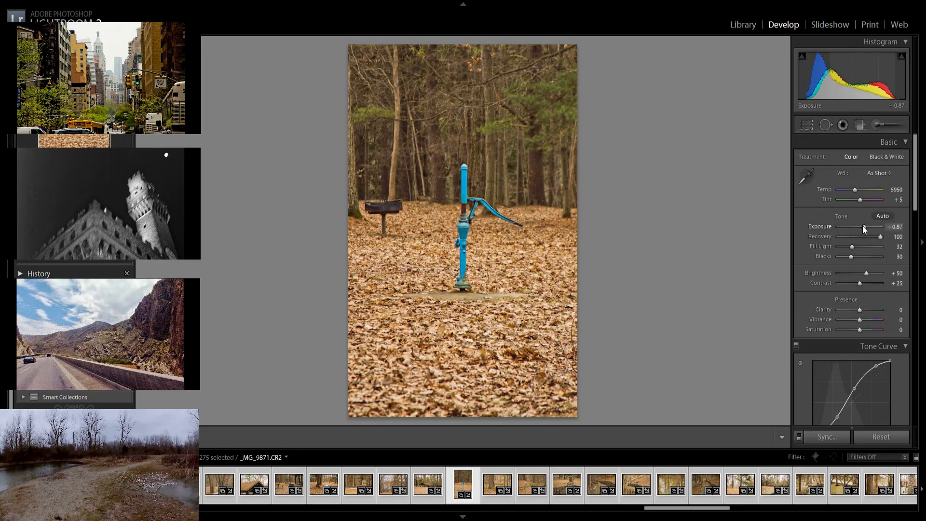
pyautogui.click(863, 232)
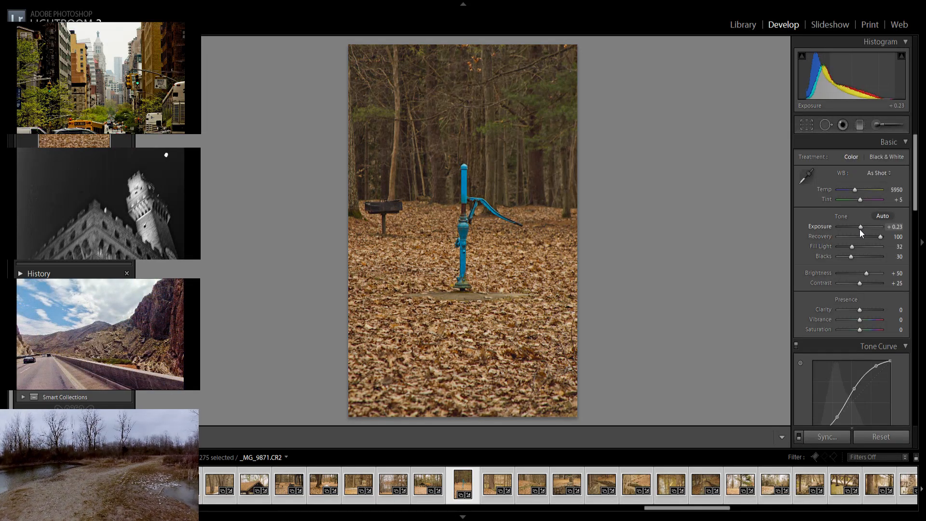
pyautogui.moveTo(852, 257); pyautogui.dragTo(853, 248)
pyautogui.moveTo(862, 227); pyautogui.dragTo(865, 227)
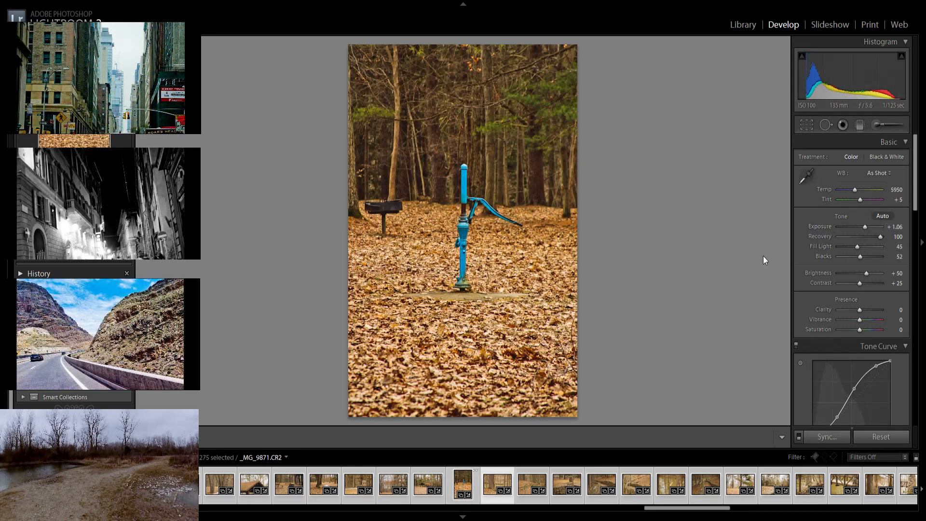
pyautogui.press('Right')
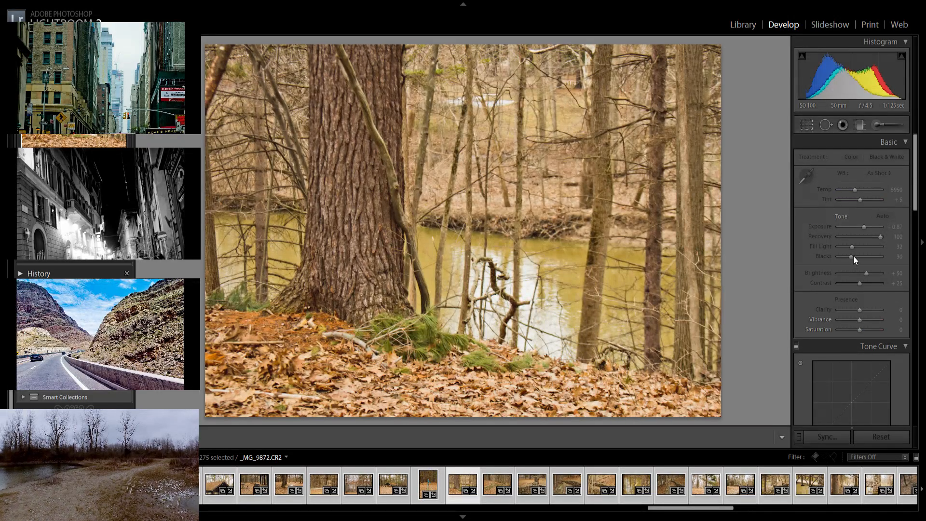
# Set blacks to 46 on the riverside trunk photo _MG_9872, and exposure +0.69, fill light 29 and blacks 39 on the leafy-ground photo _MG_9873
pyautogui.moveTo(854, 257); pyautogui.dragTo(858, 257)
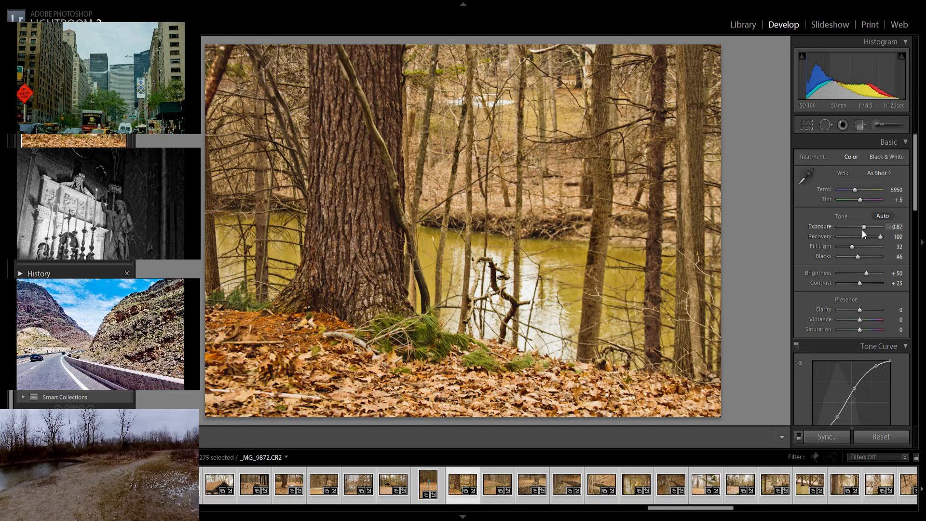
pyautogui.press('Right')
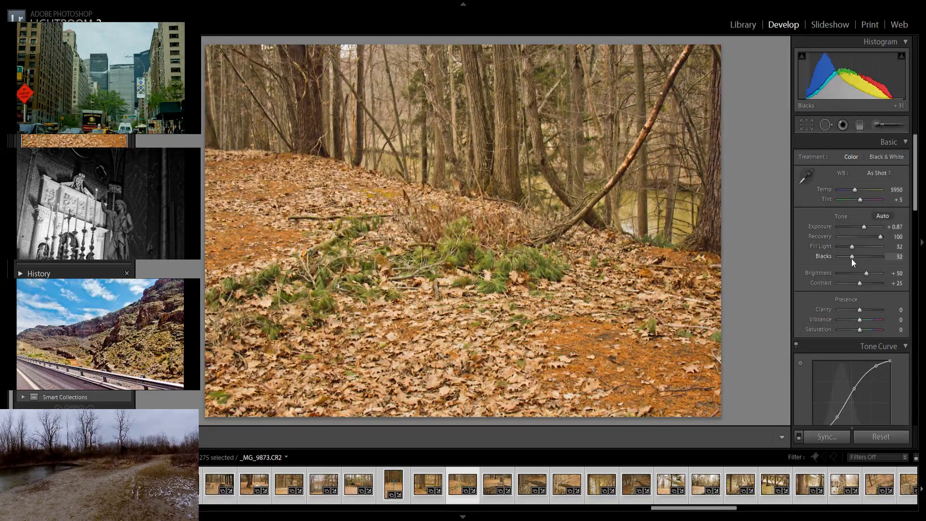
pyautogui.moveTo(854, 256); pyautogui.dragTo(849, 248)
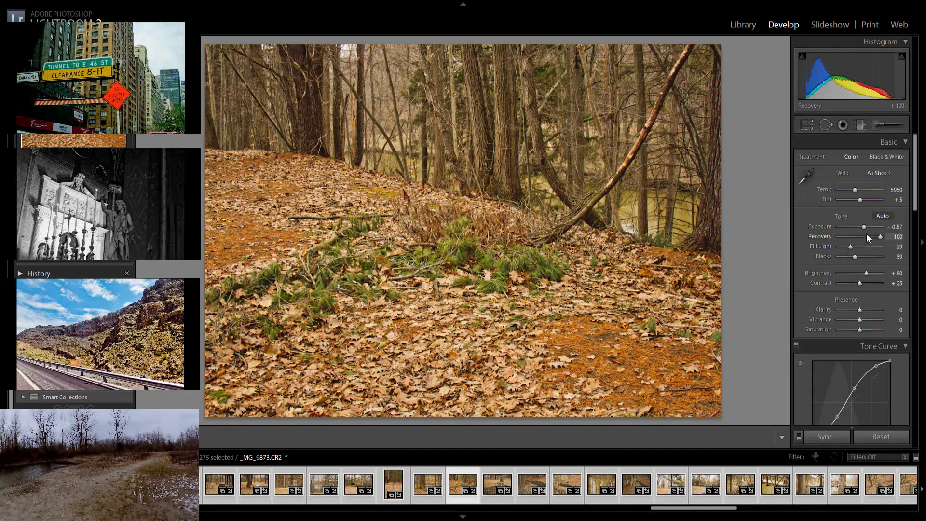
pyautogui.moveTo(864, 234); pyautogui.dragTo(863, 234)
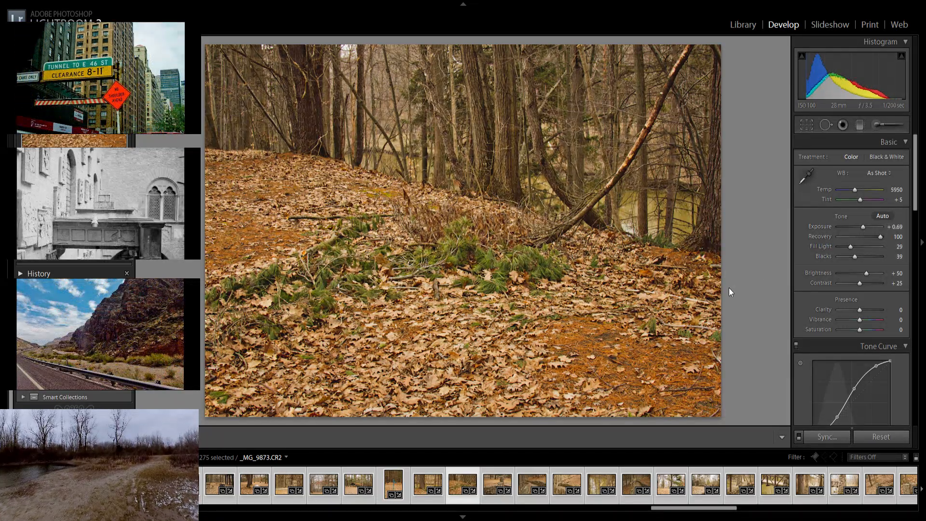
pyautogui.press('Right')
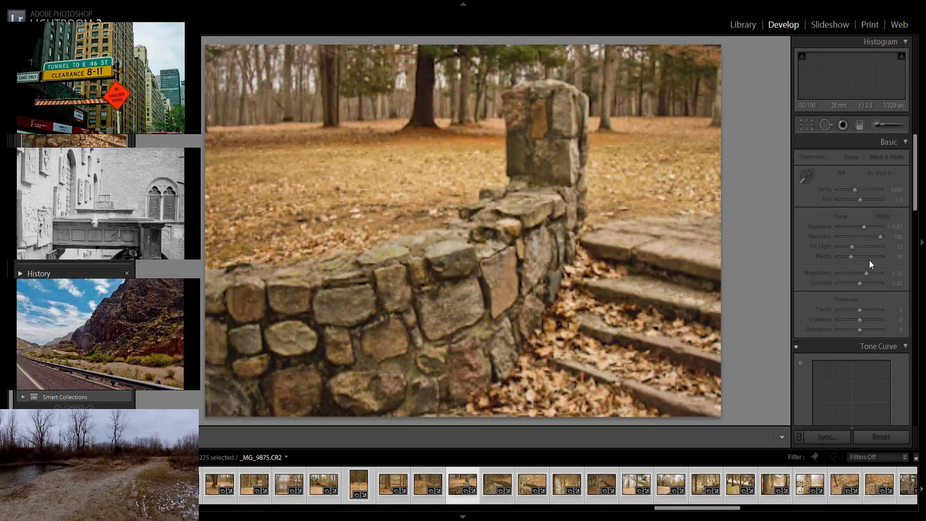
# Set the stone wall and steps photo _MG_9875 to exposure +0.97 and blacks 40
pyautogui.moveTo(852, 257); pyautogui.dragTo(855, 256)
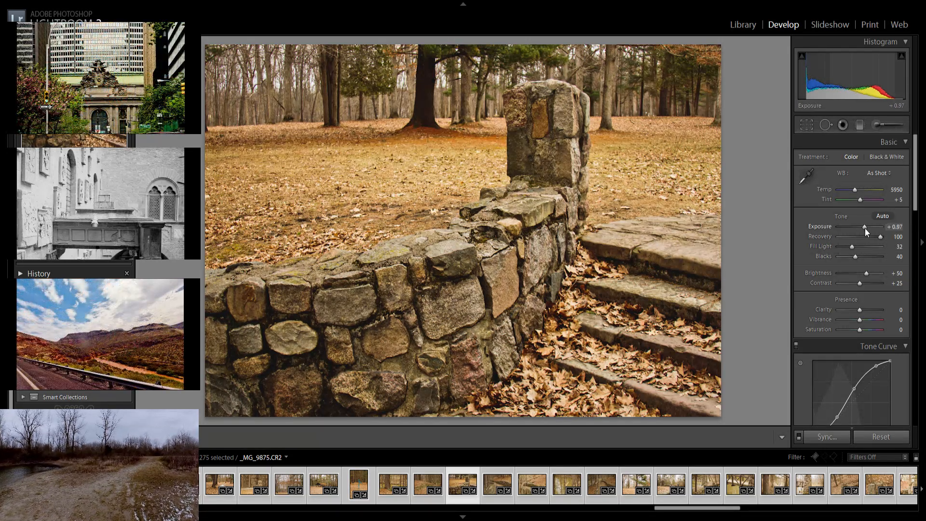
pyautogui.moveTo(866, 233); pyautogui.dragTo(867, 233)
pyautogui.press('Right')
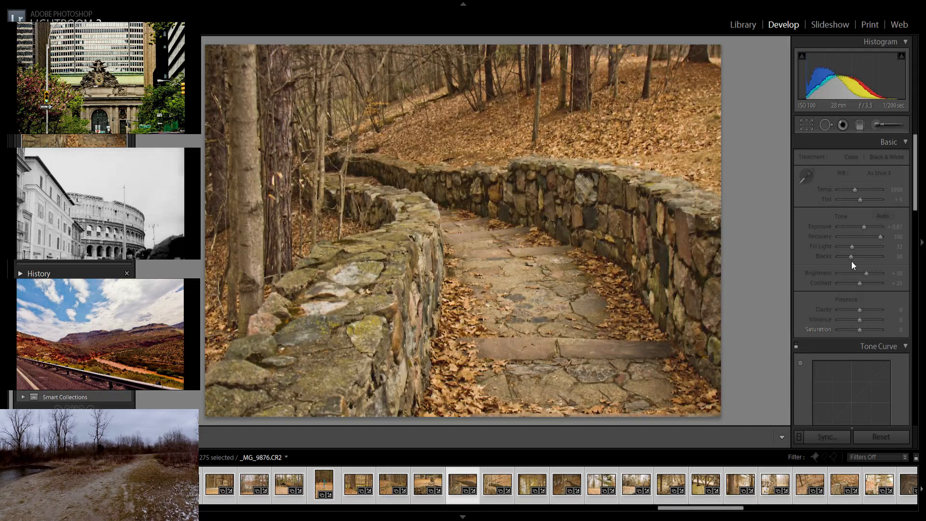
# Set the walled stone path photo _MG_9876 to exposure +1.33 and blacks 41
pyautogui.moveTo(853, 263); pyautogui.dragTo(857, 263)
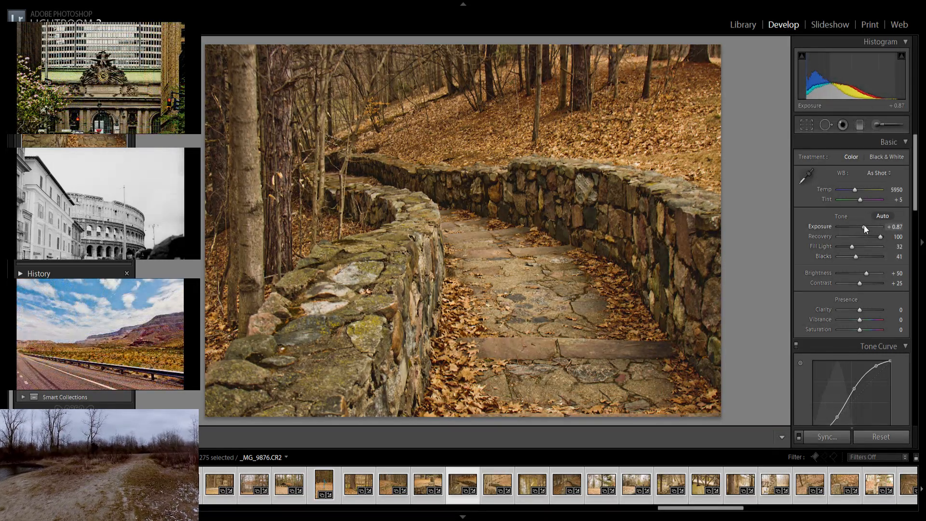
pyautogui.moveTo(863, 229); pyautogui.dragTo(866, 229)
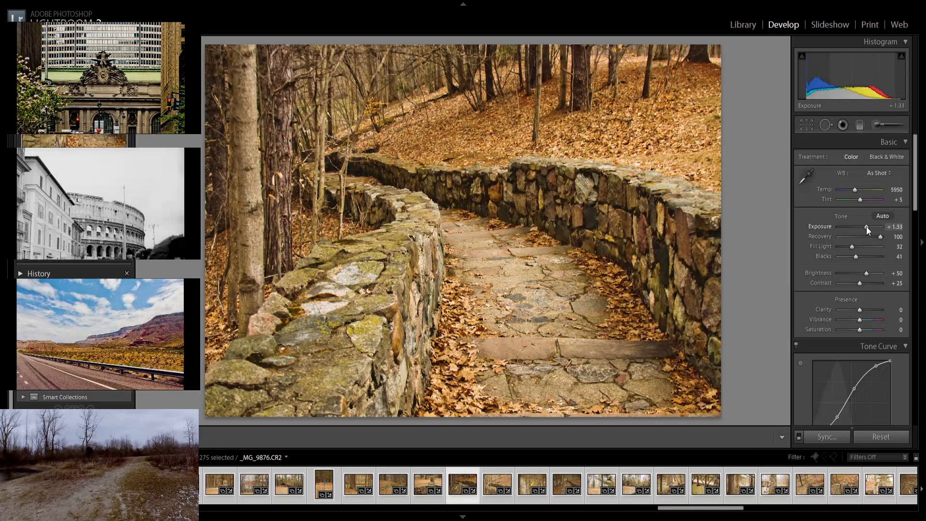
pyautogui.press('Right')
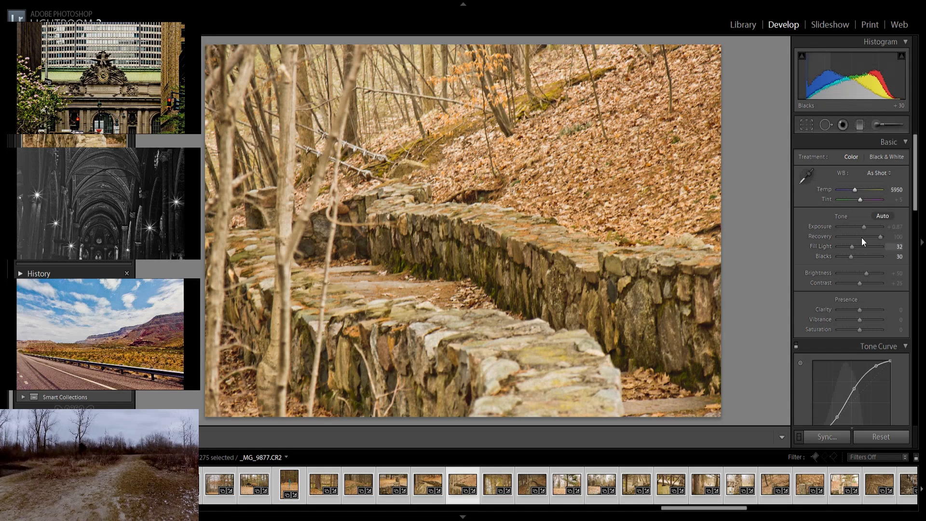
# Set the hillside stone-wall photo _MG_9877 to exposure +0.69 and blacks 41
pyautogui.moveTo(863, 232); pyautogui.dragTo(855, 255)
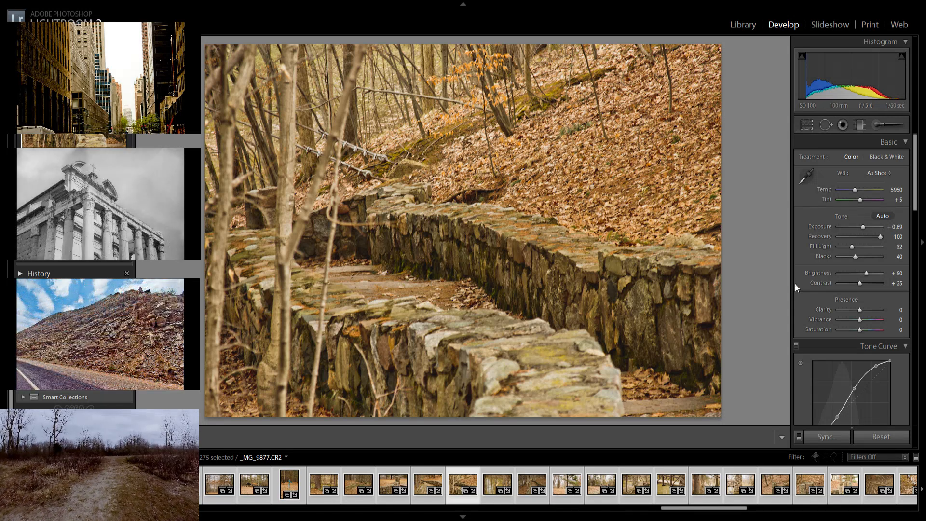
pyautogui.click(855, 257)
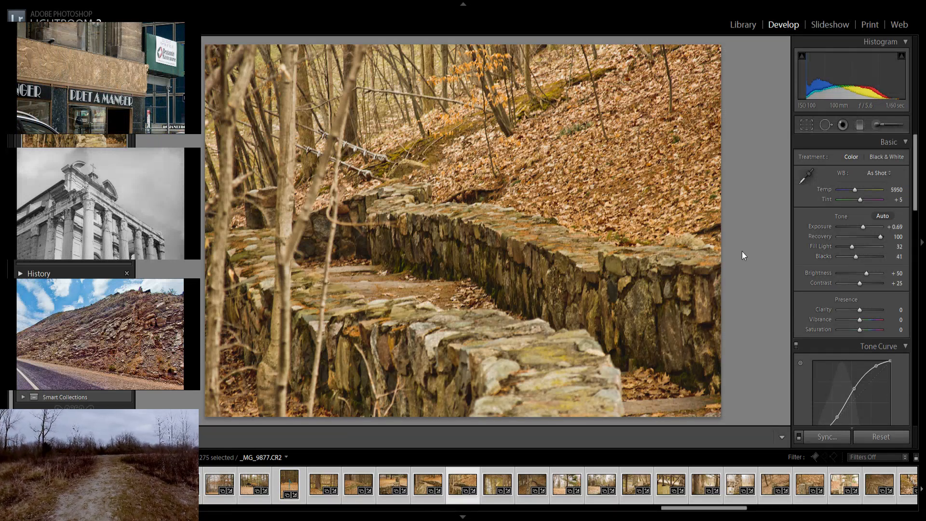
pyautogui.press('Right')
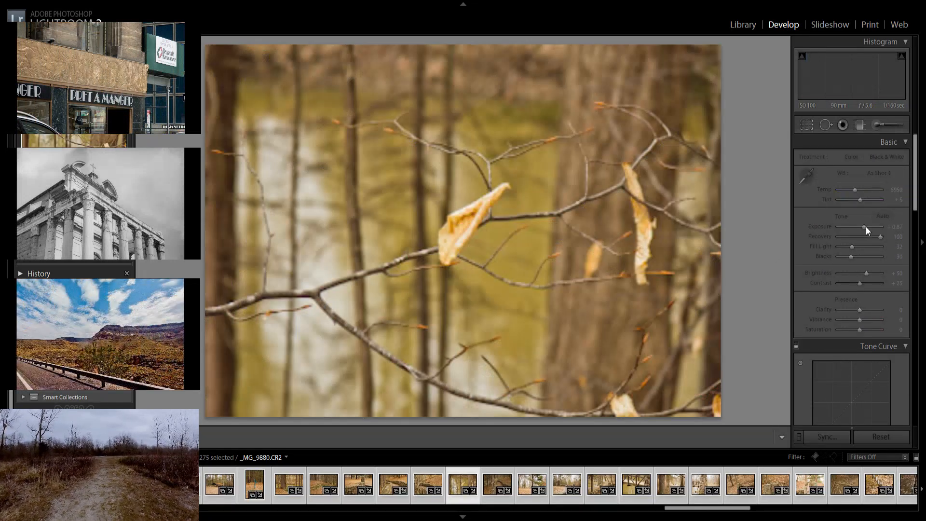
# Set the dried-leaf branch photo _MG_9880 to exposure +0.23 and blacks 45
pyautogui.moveTo(865, 227); pyautogui.dragTo(863, 234)
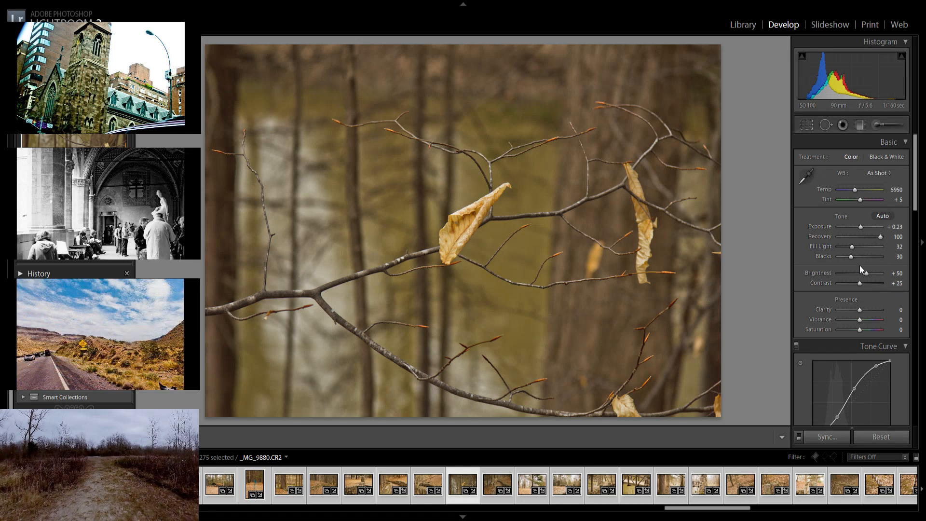
pyautogui.moveTo(852, 261); pyautogui.dragTo(857, 260)
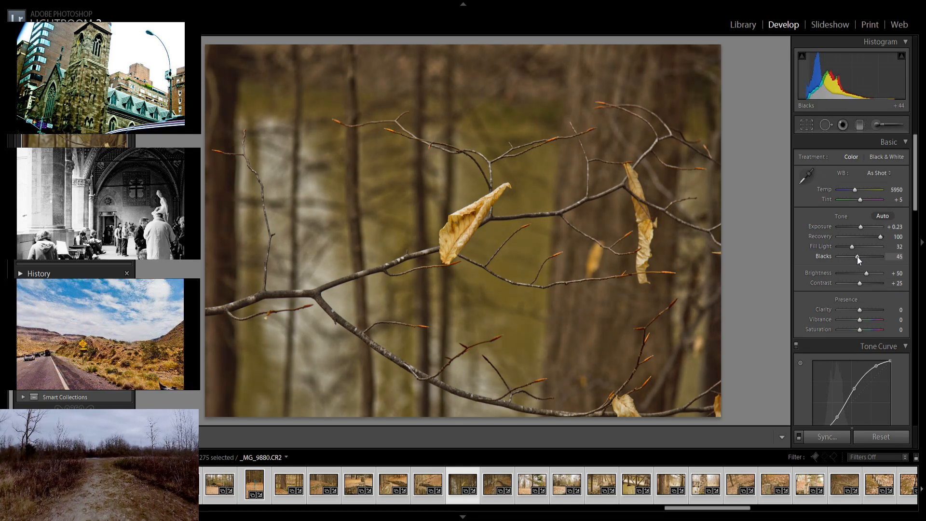
pyautogui.press('Right')
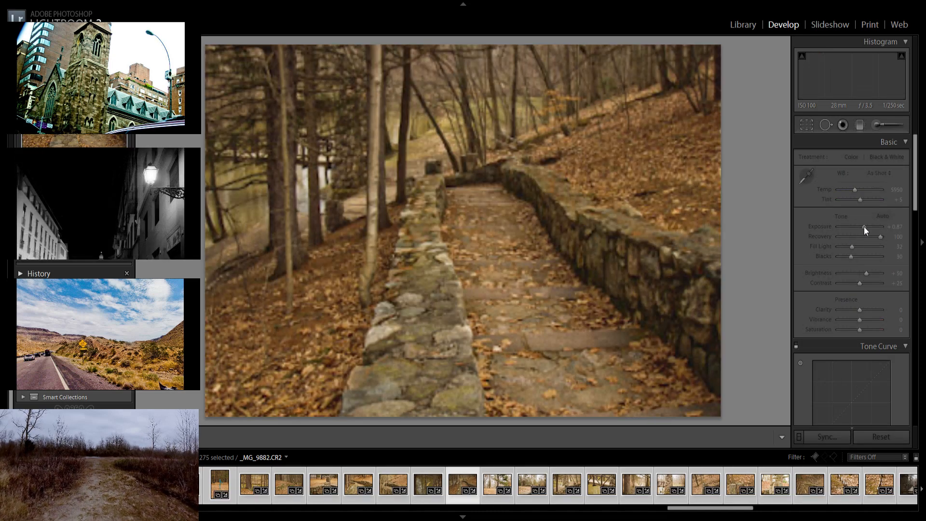
# Adjust exposure and blacks on the descending path photo _MG_9882, and set the large evergreen photo _MG_9884 to exposure -0.32 and blacks 45
pyautogui.moveTo(864, 228); pyautogui.dragTo(856, 257)
pyautogui.press('Right')
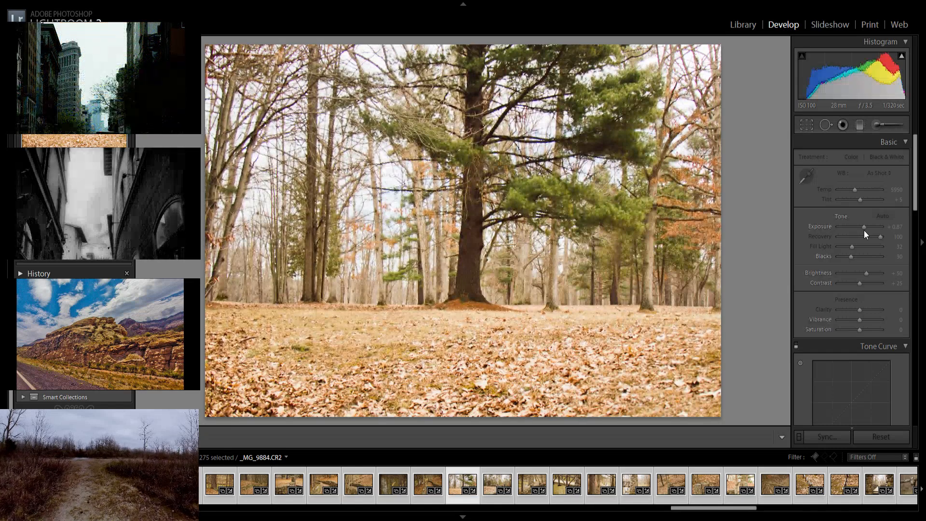
pyautogui.moveTo(865, 231); pyautogui.dragTo(861, 256)
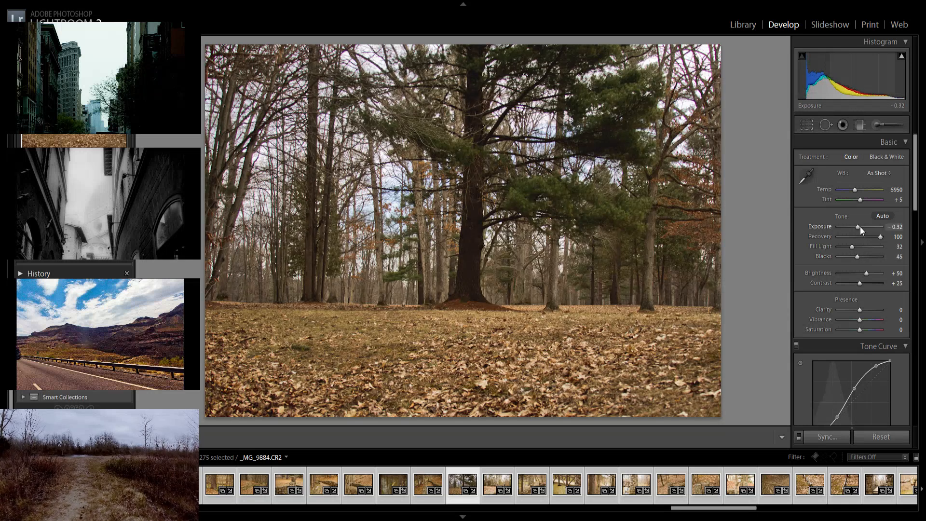
pyautogui.press('Right')
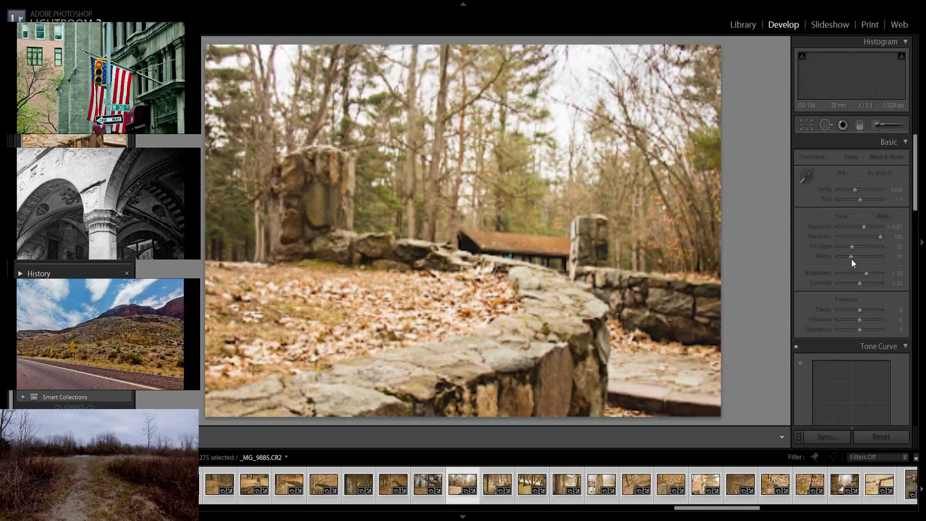
# Set _MG_9885 to exposure +0.23 and blacks 45, and the bridge and steps photo _MG_9889 to exposure +0.41, fill light 52 and blacks 39
pyautogui.moveTo(854, 256); pyautogui.dragTo(860, 231)
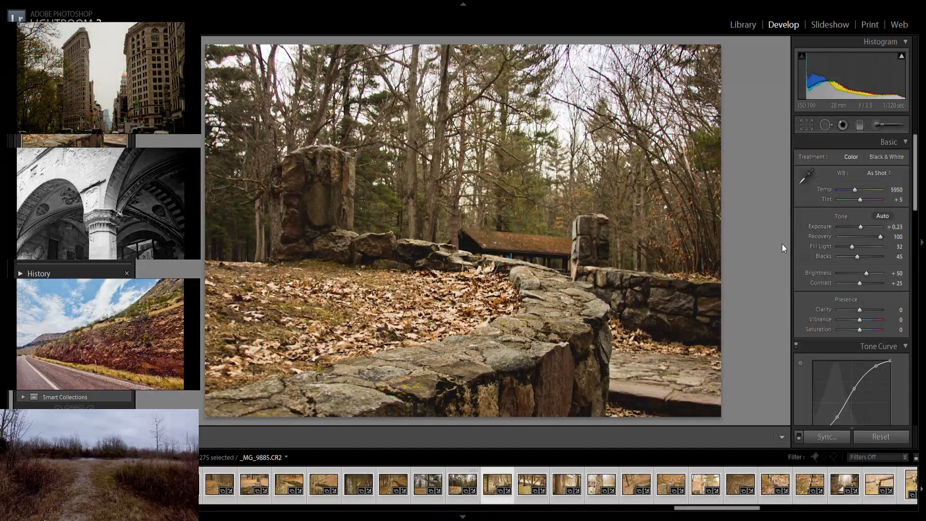
pyautogui.press('Right')
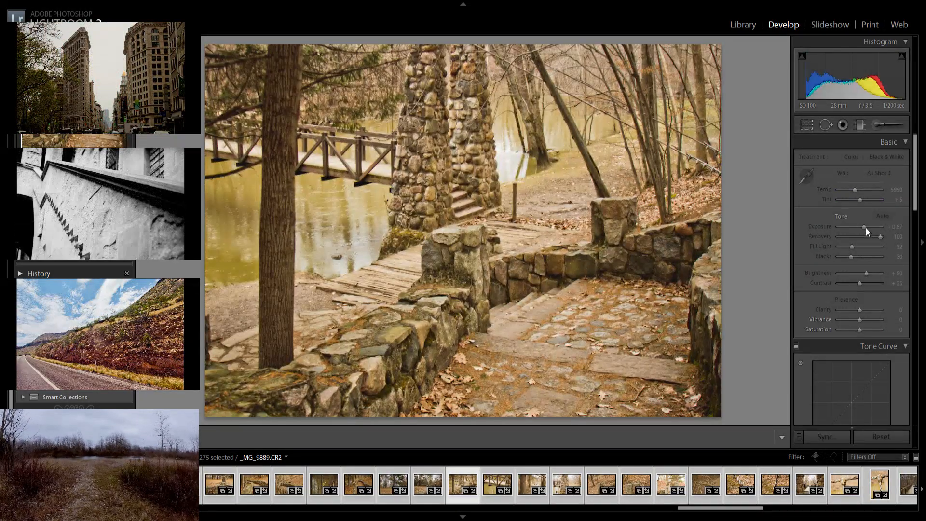
pyautogui.moveTo(867, 232); pyautogui.dragTo(854, 256)
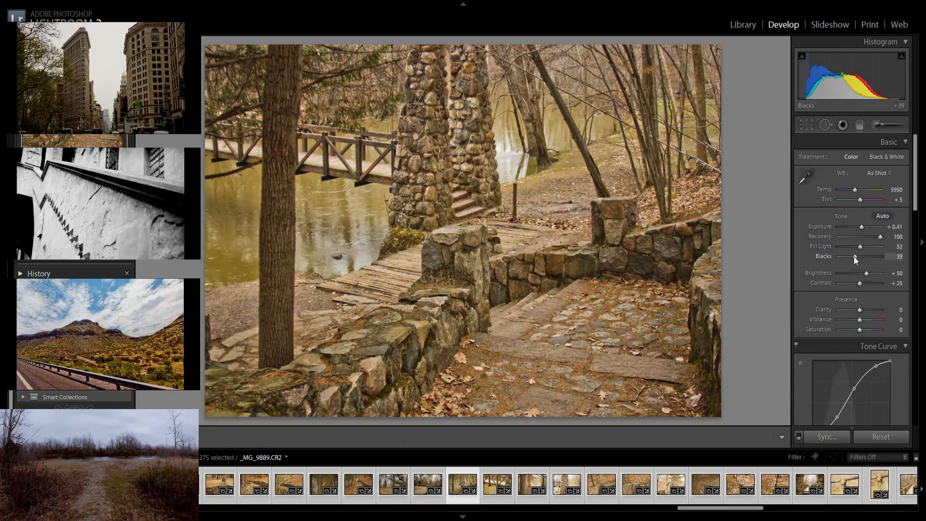
pyautogui.press('Right')
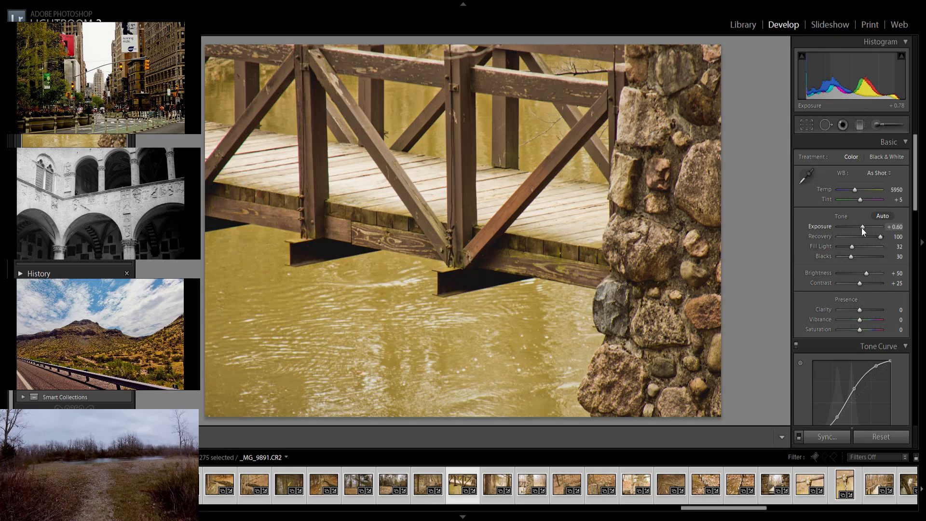
# Set exposure to +0.51 on the wooden bridge photo _MG_9891 and lower the exposure of the riverside trail photo _MG_9893
pyautogui.moveTo(863, 231); pyautogui.dragTo(862, 233)
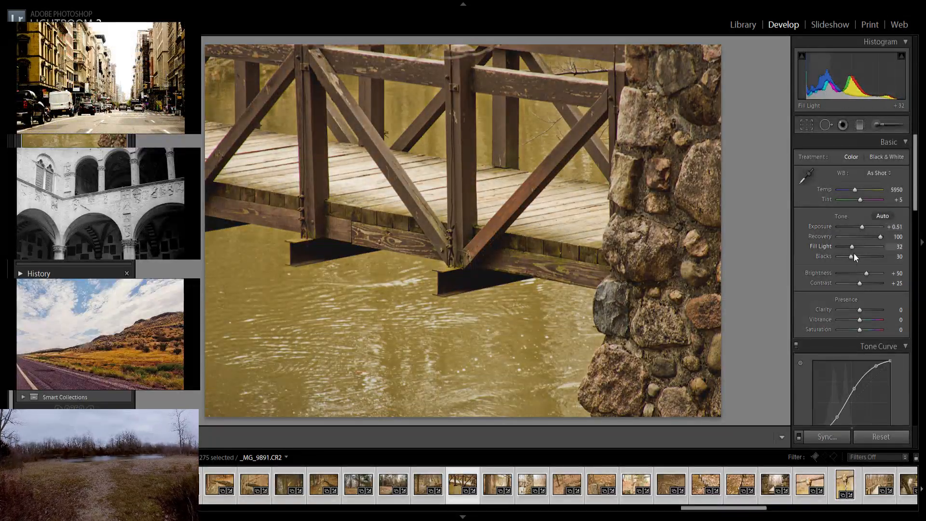
pyautogui.press('Right')
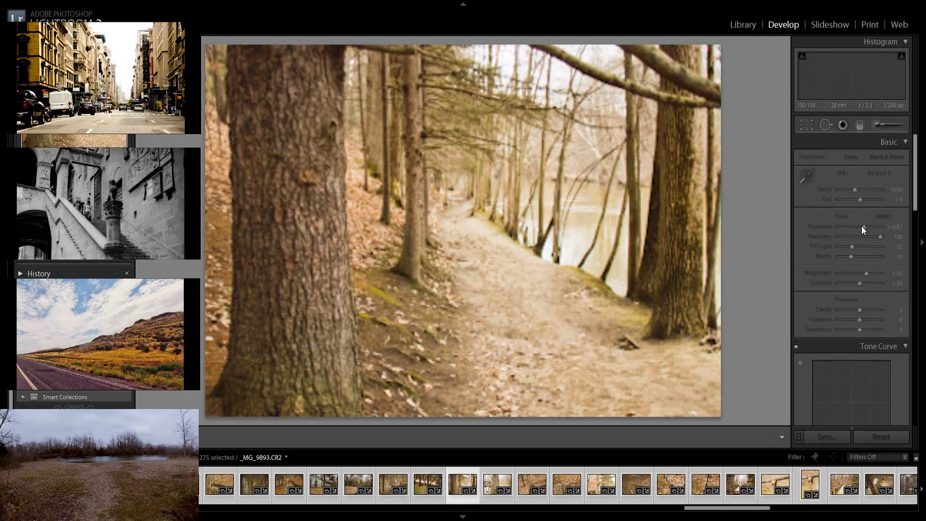
pyautogui.moveTo(867, 232); pyautogui.dragTo(863, 234)
pyautogui.press('Right')
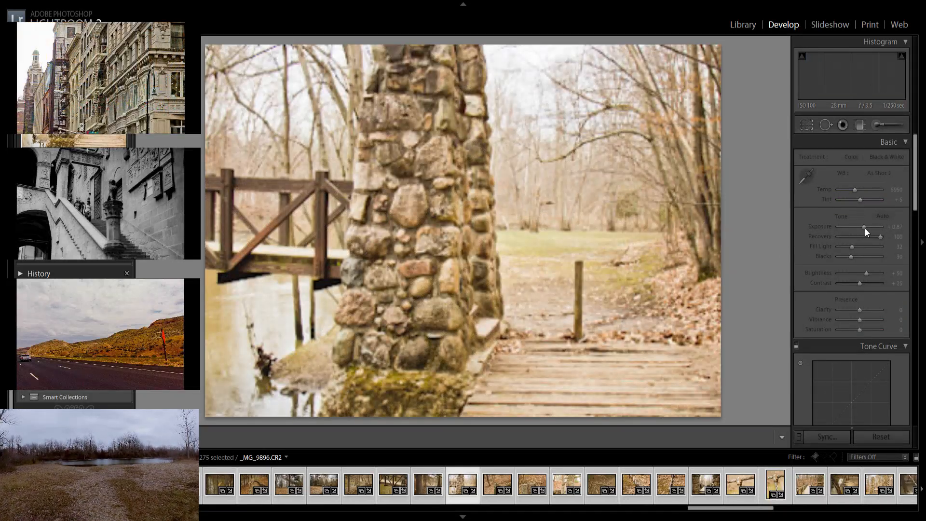
# Set exposure to +0.32 on the stone pillar photo _MG_9896 and +0.60 on the mossy wall photo _MG_9897
pyautogui.moveTo(866, 232); pyautogui.dragTo(863, 234)
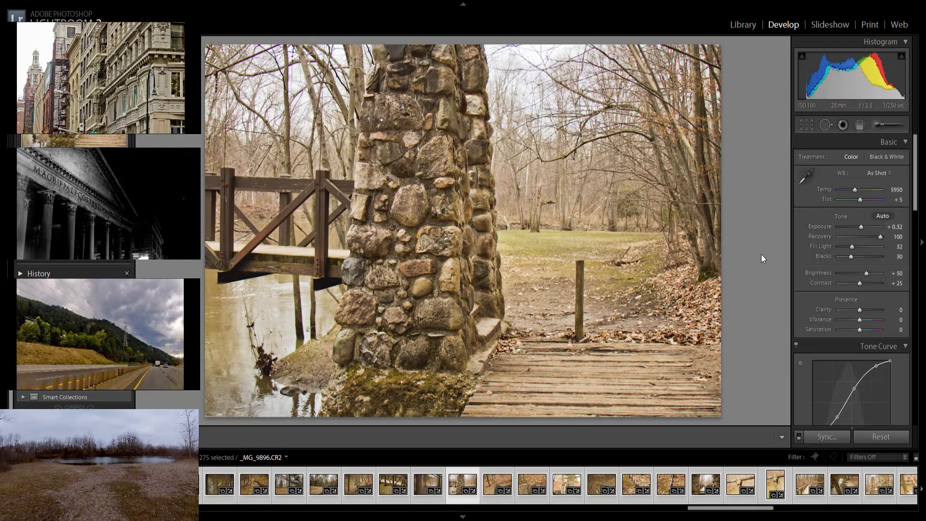
pyautogui.press('Right')
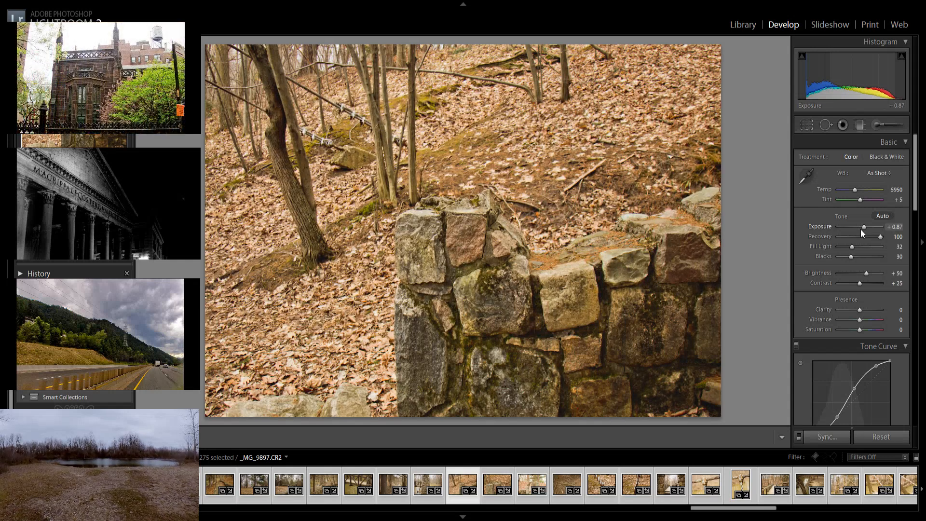
pyautogui.moveTo(864, 230); pyautogui.dragTo(864, 230)
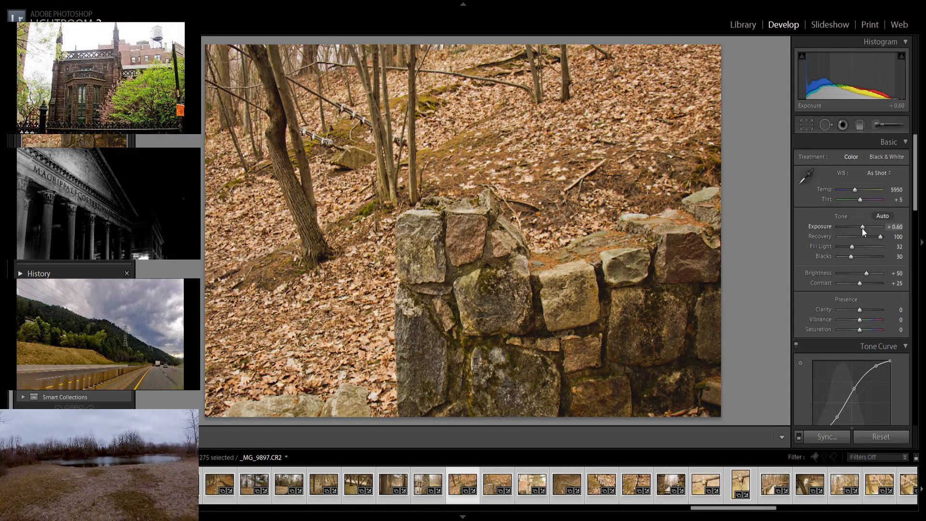
pyautogui.press('Right')
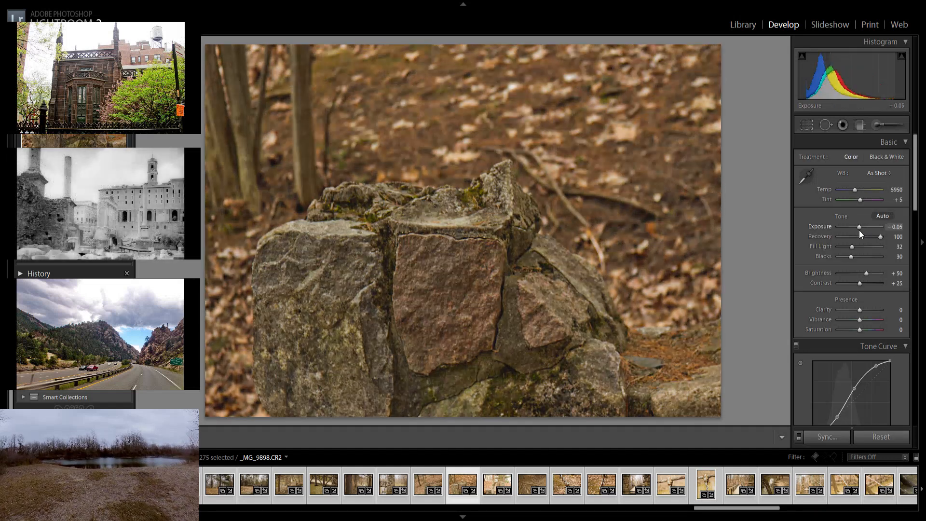
# Set exposure to +0.14 on the stone close-up _MG_9898, -0.05 on the upright-stones photo _MG_9900 and +0.41 on the tree-roots photo _MG_9901
pyautogui.moveTo(861, 231); pyautogui.dragTo(862, 231)
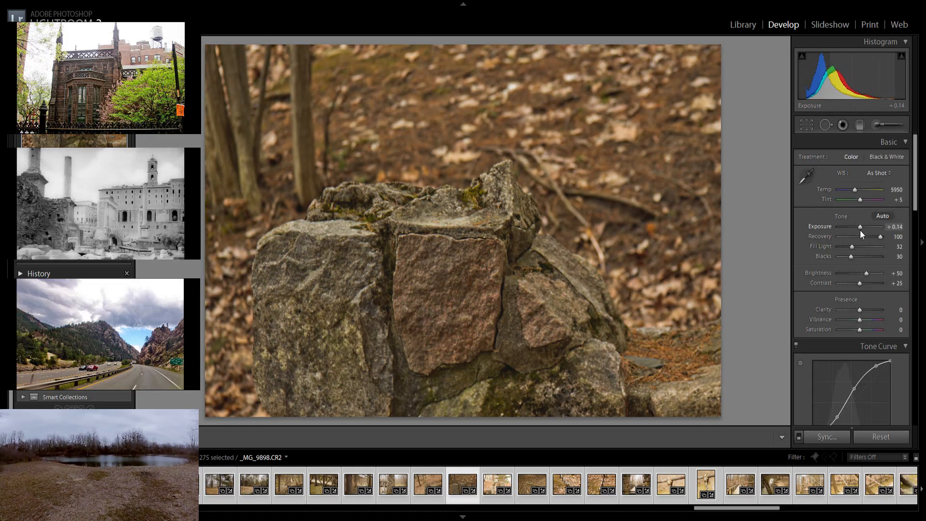
pyautogui.press('Right')
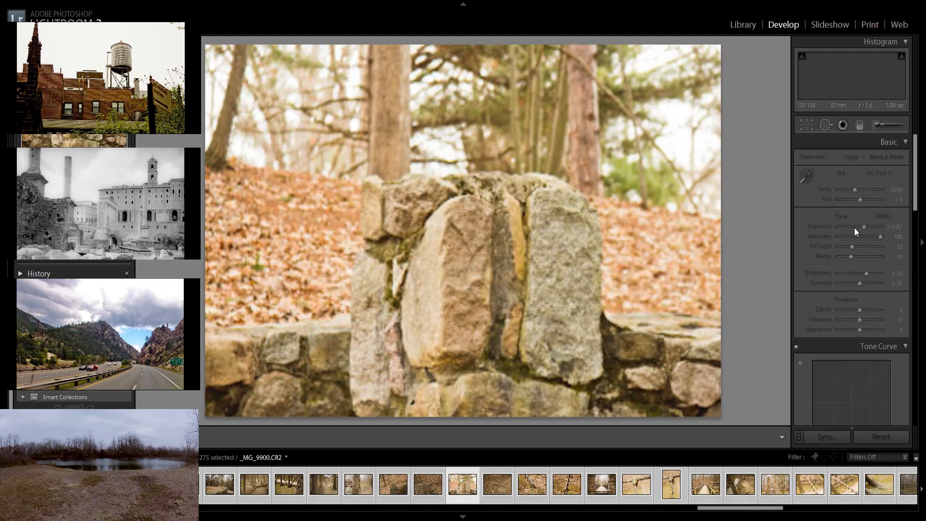
pyautogui.moveTo(864, 231); pyautogui.dragTo(860, 231)
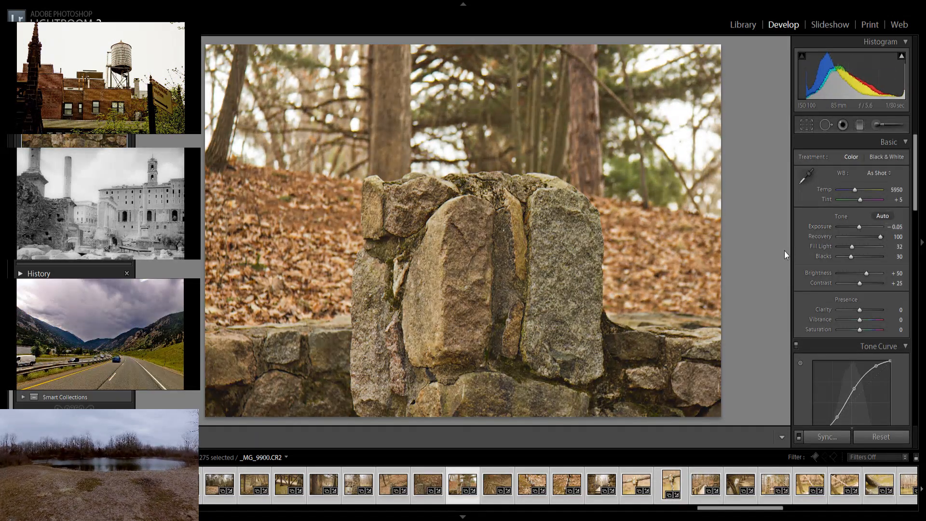
pyautogui.press('Right')
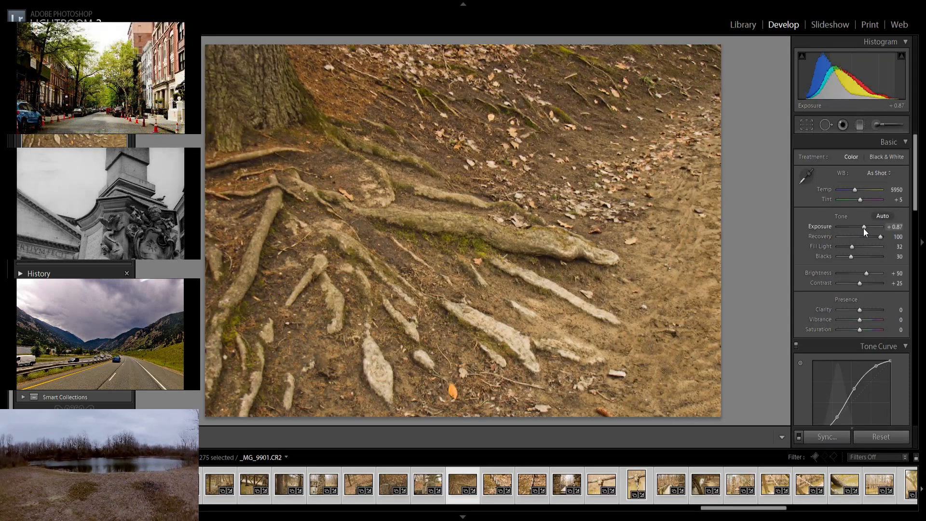
pyautogui.moveTo(859, 232); pyautogui.dragTo(864, 233)
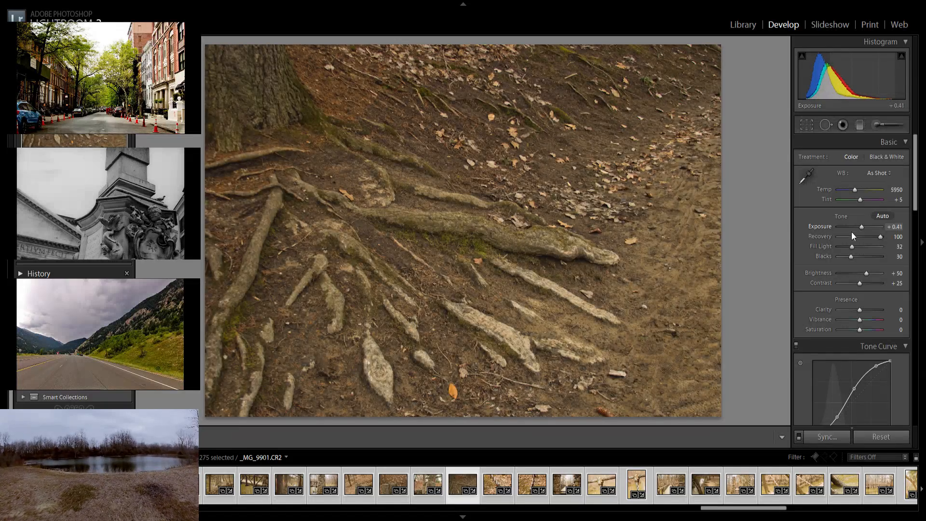
# Set exposure to +0.14 on the cable anchor photo _MG_9903 and +0.41 on the upright cable clamps photo _MG_9904
pyautogui.press('Right')
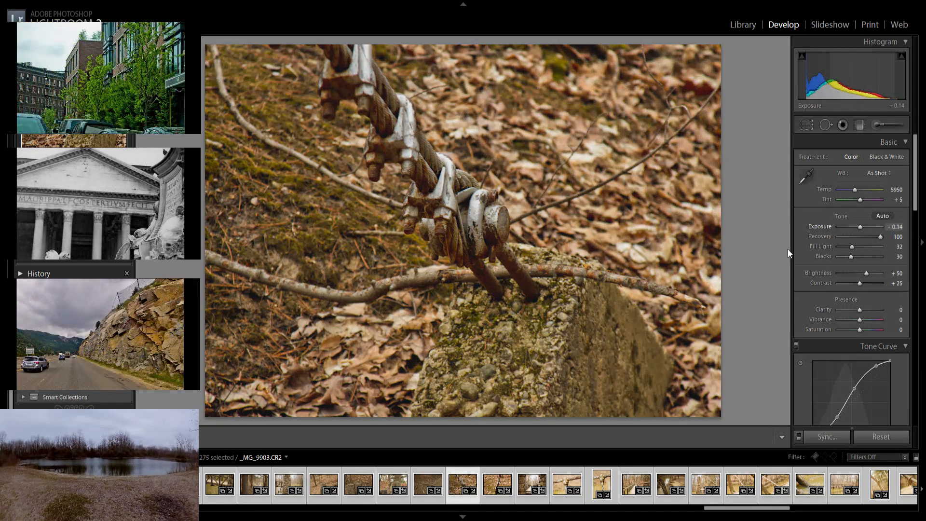
pyautogui.press('Right')
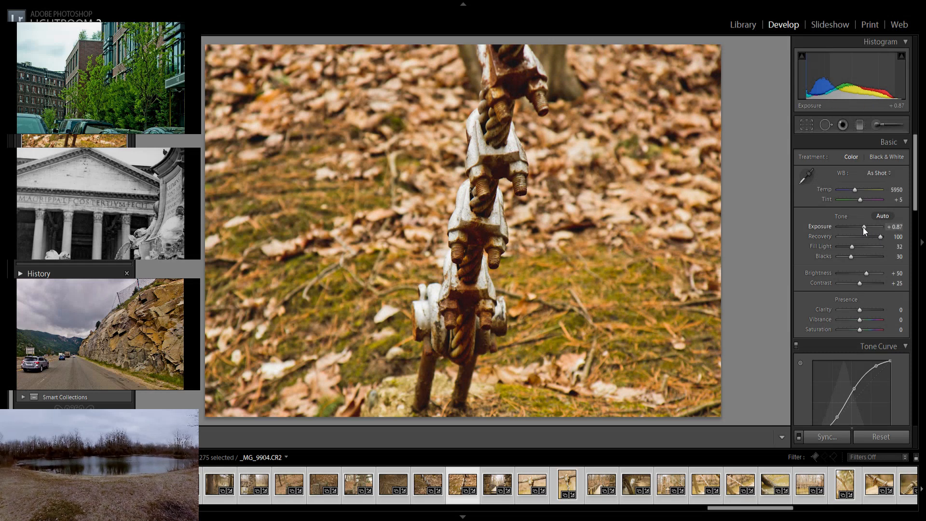
pyautogui.moveTo(863, 228); pyautogui.dragTo(862, 229)
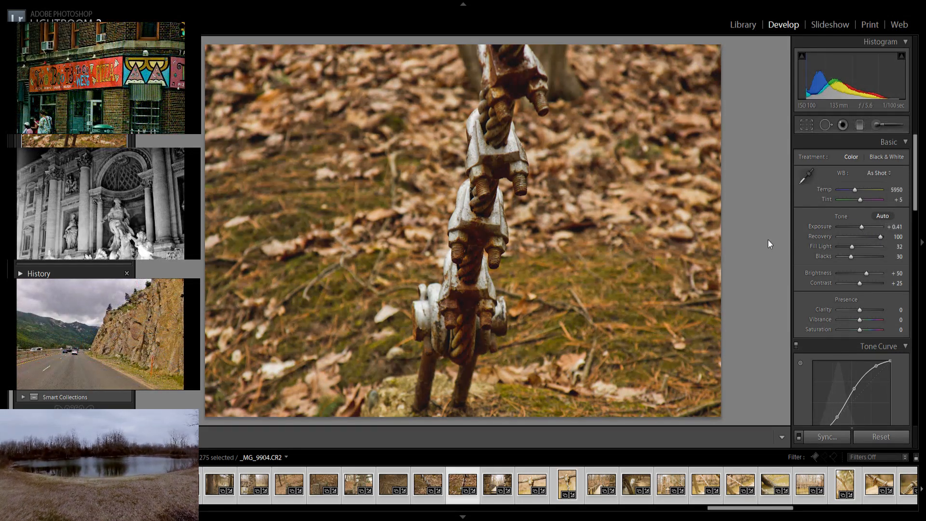
# Set exposure to +0.41 on the footbridge entrance photo _MG_9907 and +0.14 on the rusty cable clamp close-up _MG_9912
pyautogui.press('Right')
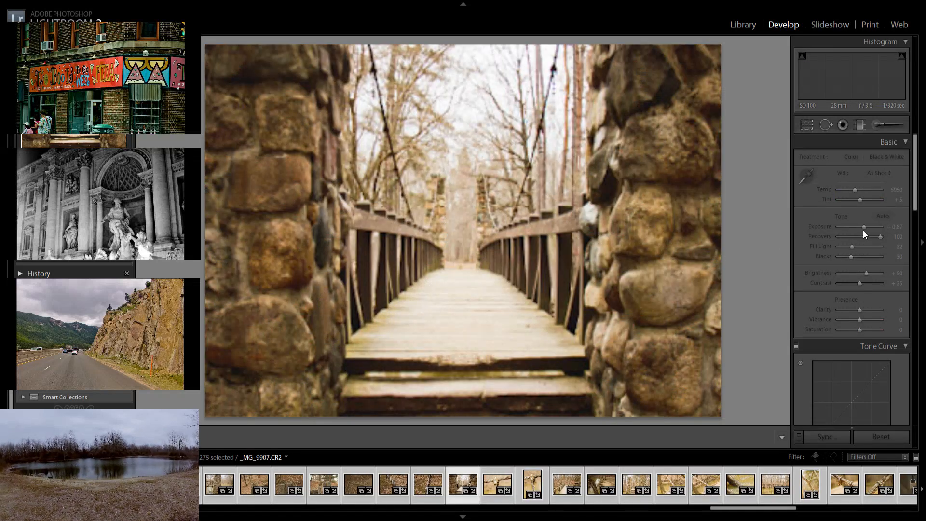
pyautogui.moveTo(864, 233); pyautogui.dragTo(863, 233)
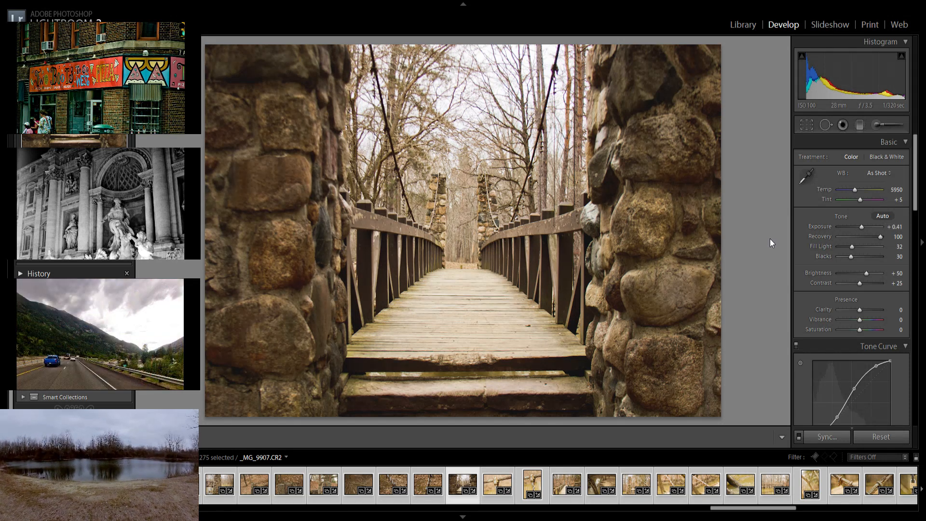
pyautogui.press('Right')
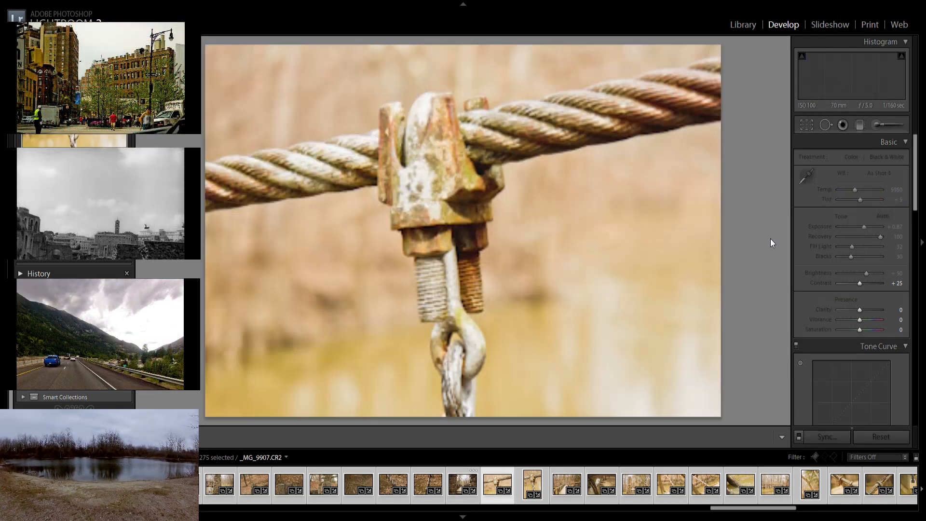
pyautogui.moveTo(865, 233); pyautogui.dragTo(861, 232)
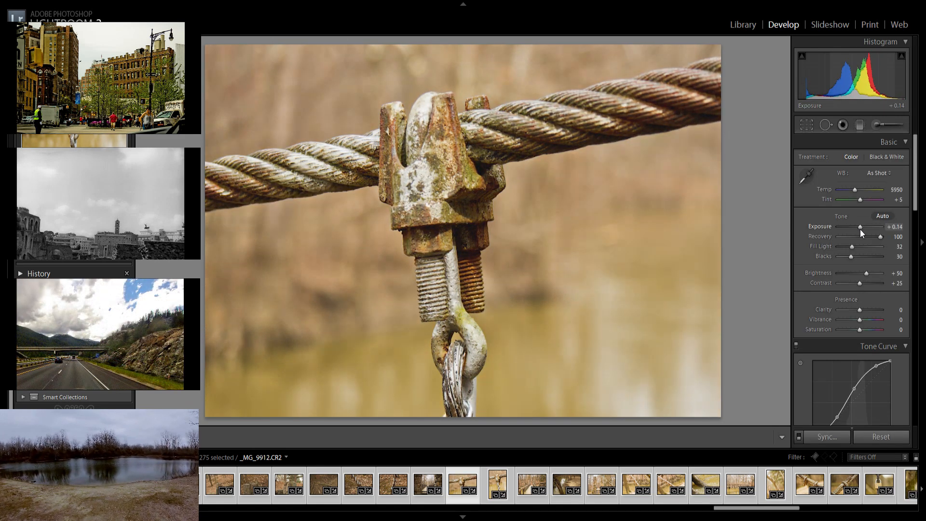
# Set exposure to +0.41 on both the cable and padlock photo _MG_9913 and the bridge walkway photo _MG_9918
pyautogui.press('Right')
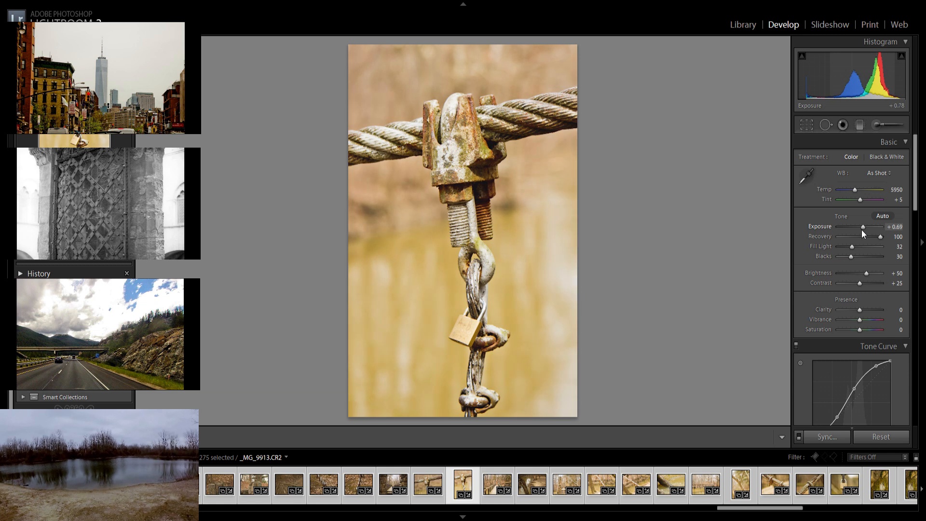
pyautogui.moveTo(863, 230); pyautogui.dragTo(860, 231)
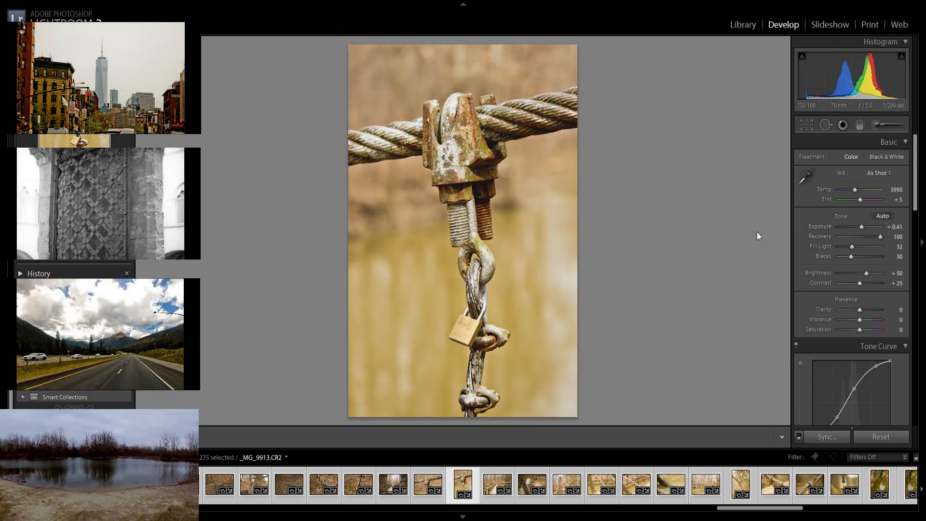
pyautogui.press('Right')
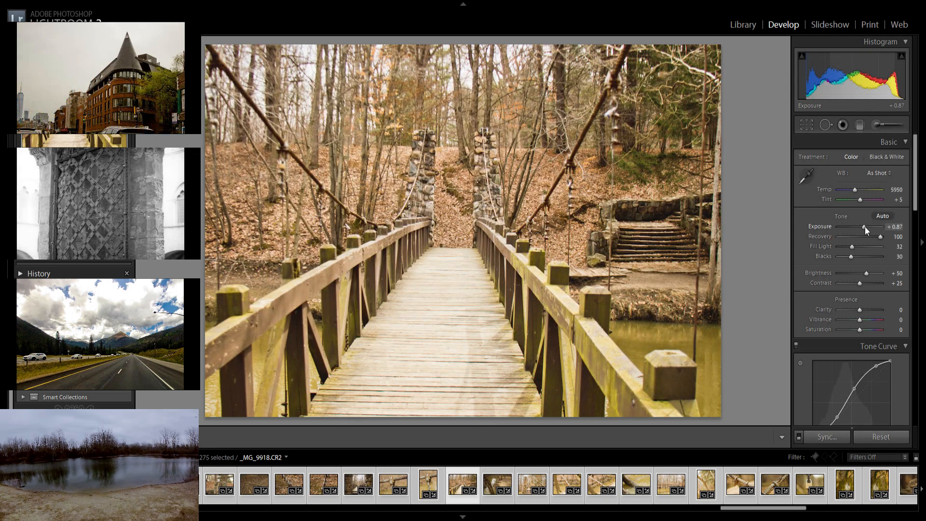
pyautogui.moveTo(863, 231); pyautogui.dragTo(861, 232)
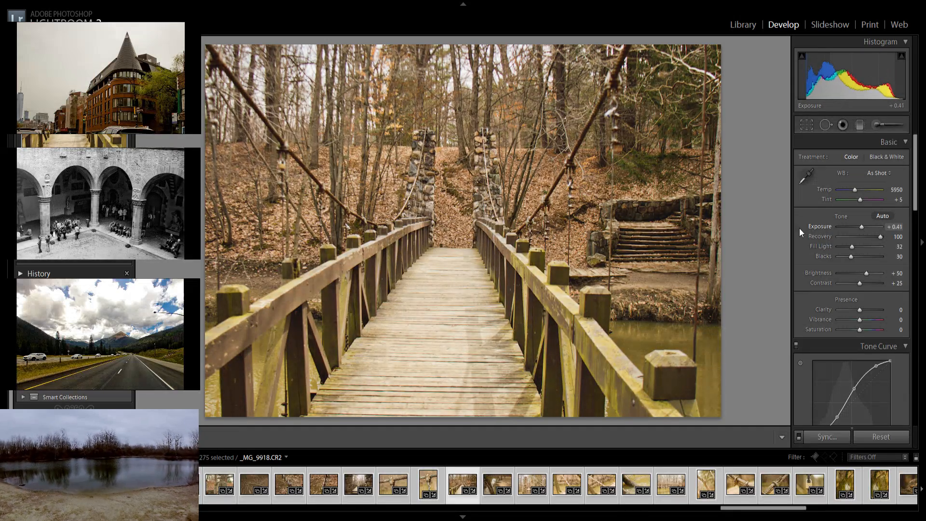
# Adjust exposure on the riverbank photo _MG_9920, then set it to +0.23 on the stone towers photo _MG_9923 and -0.23 on the cable photo _MG_9925
pyautogui.press('Right')
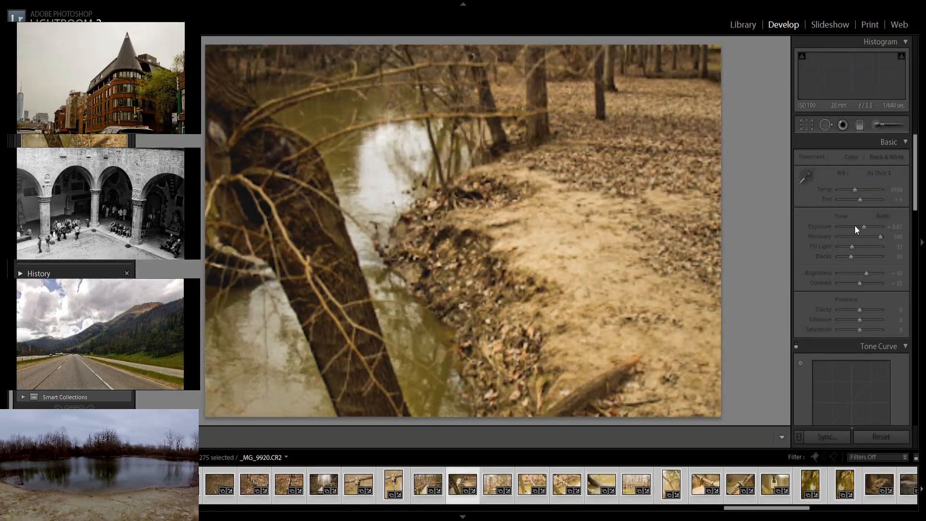
pyautogui.moveTo(864, 232); pyautogui.dragTo(865, 232)
pyautogui.press('Right')
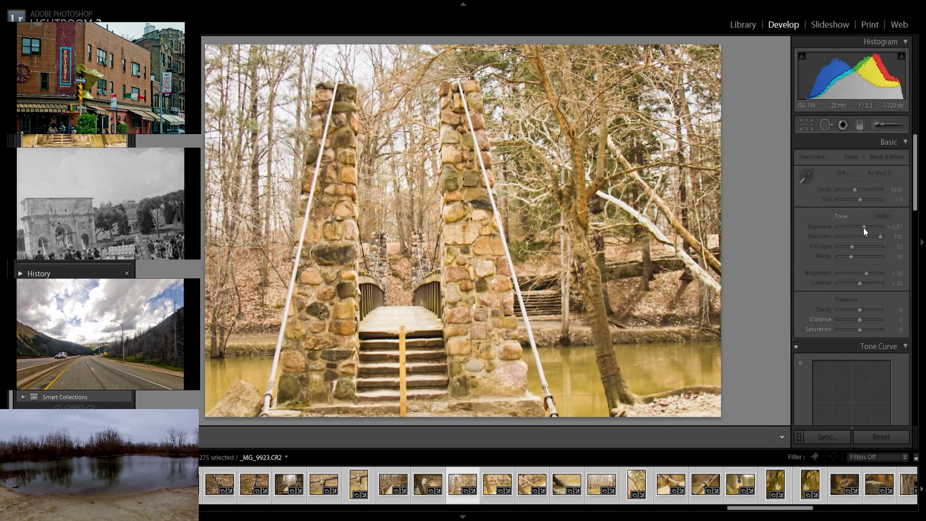
pyautogui.moveTo(864, 231); pyautogui.dragTo(862, 232)
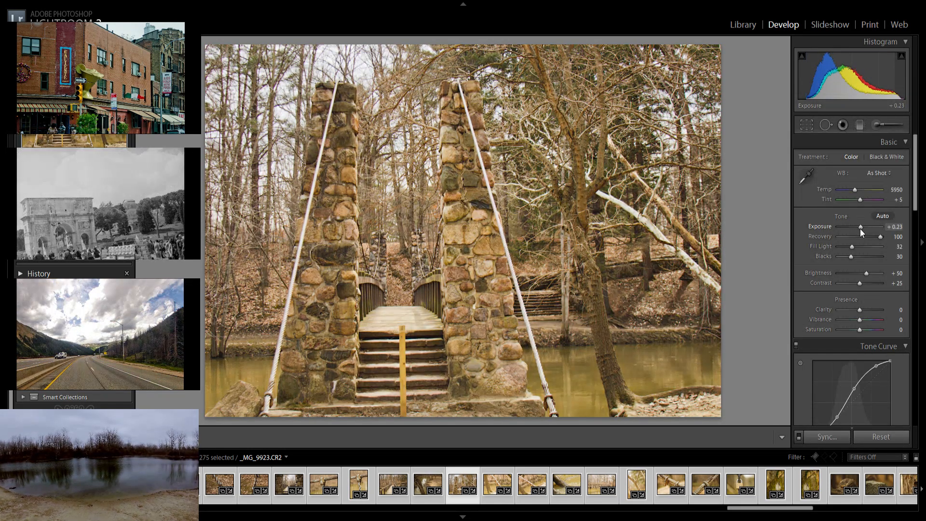
pyautogui.press('Right')
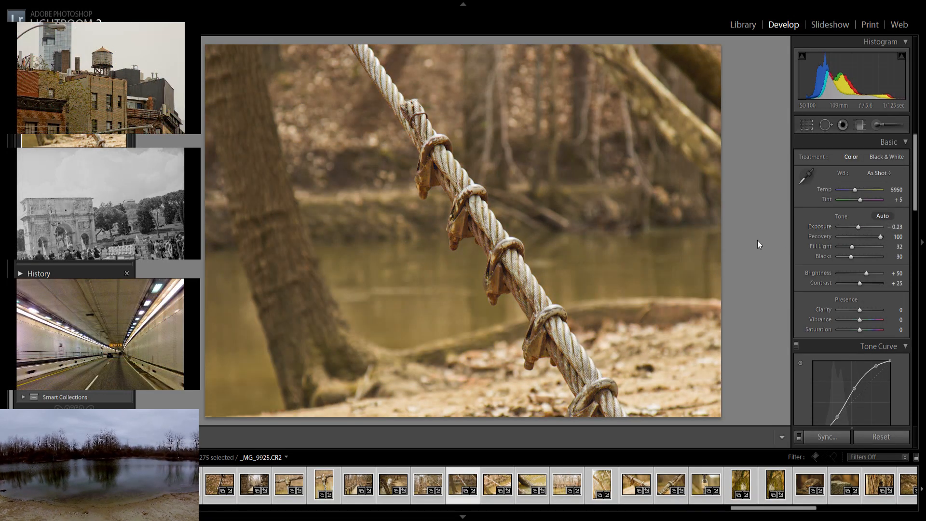
# Set exposure to +0.05 on the diagonal cable photo _MG_9926 and -0.23 on the submerged tree trunk photo _MG_9929
pyautogui.press('Right')
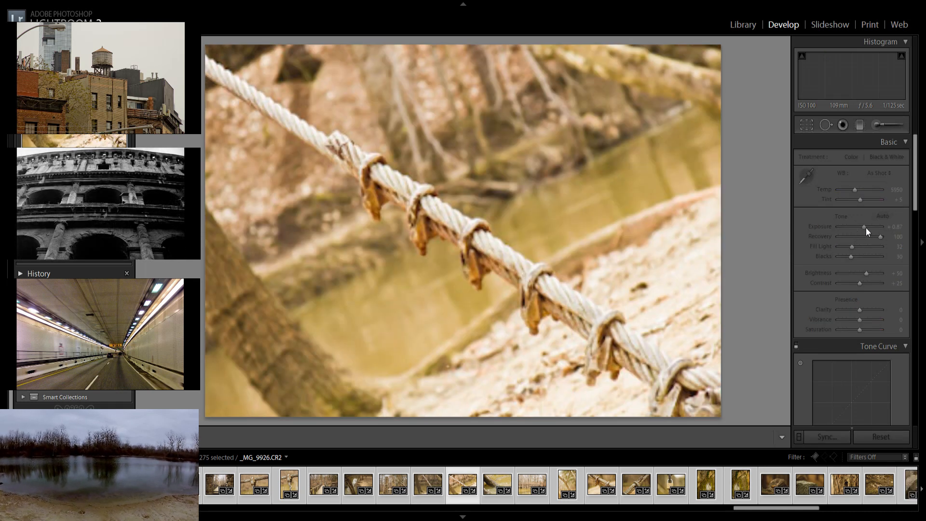
pyautogui.moveTo(866, 232); pyautogui.dragTo(863, 234)
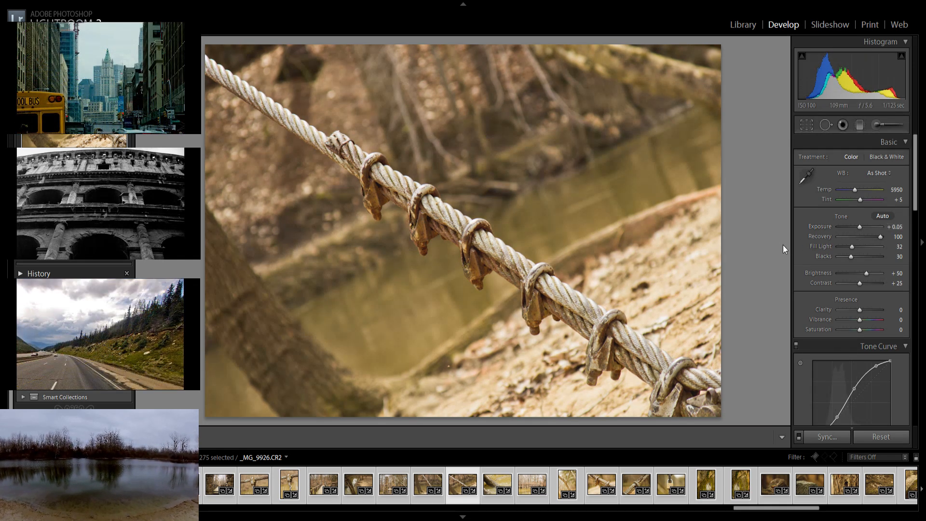
pyautogui.press('Right')
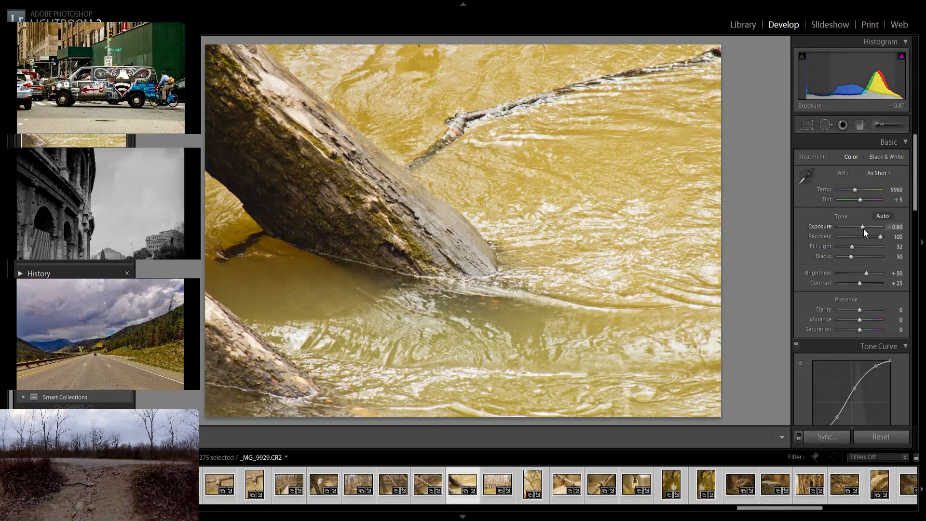
pyautogui.moveTo(864, 230); pyautogui.dragTo(861, 230)
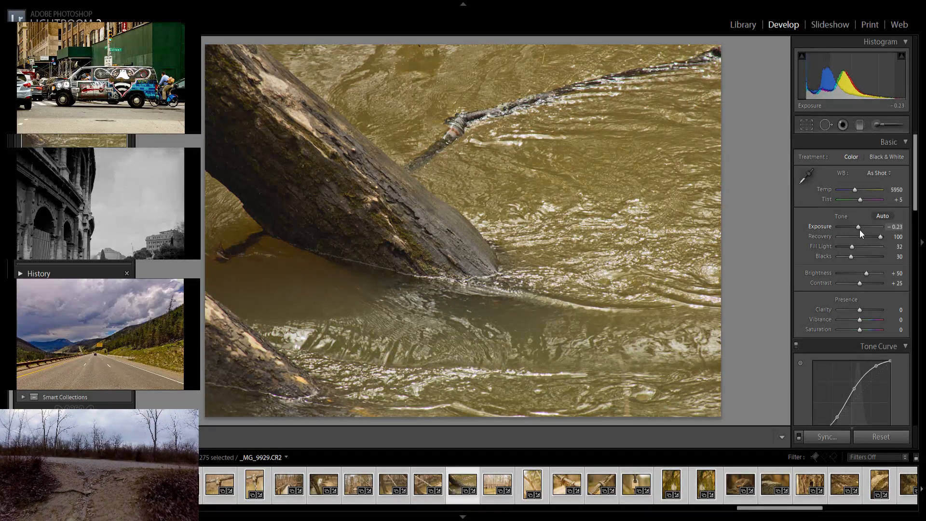
# Set exposure to +0.05 on the bridge over the river photo _MG_9932 and +0.41 on the forked branch photo _MG_9938
pyautogui.press('Right')
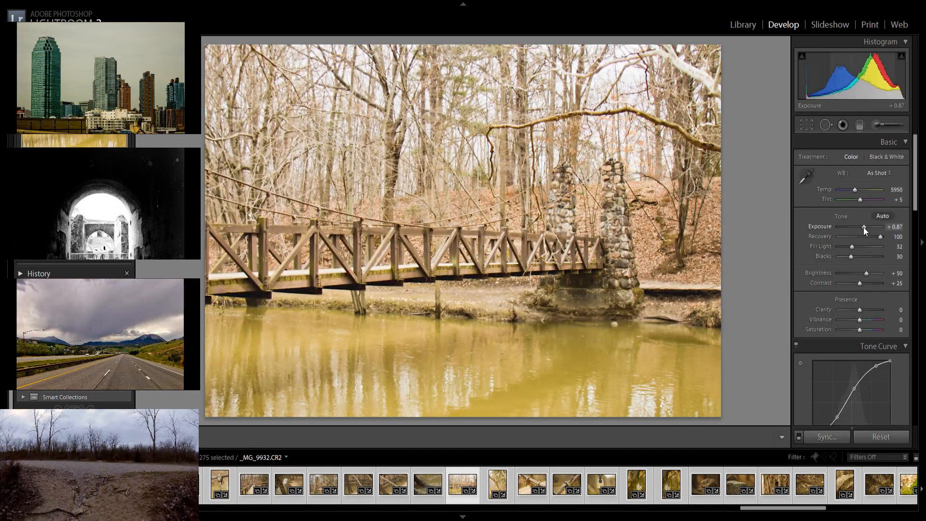
pyautogui.moveTo(865, 231); pyautogui.dragTo(862, 232)
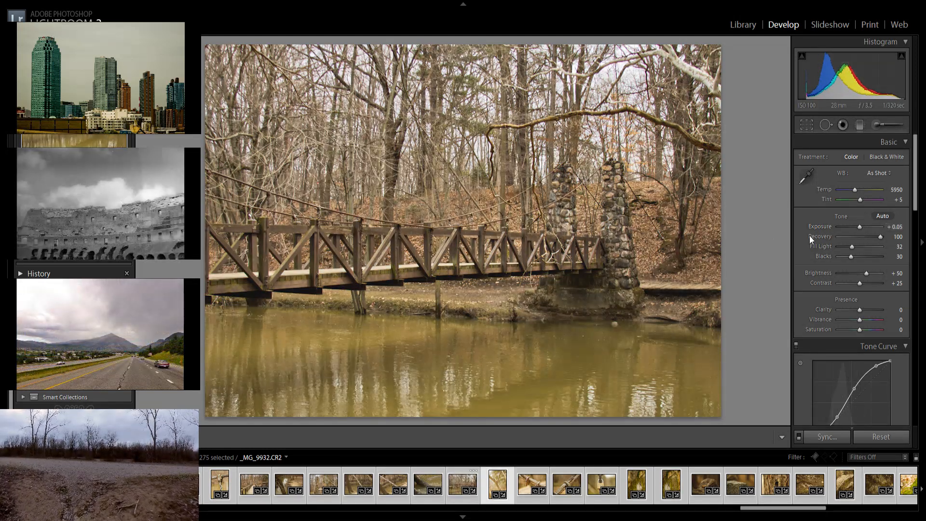
pyautogui.press('Right')
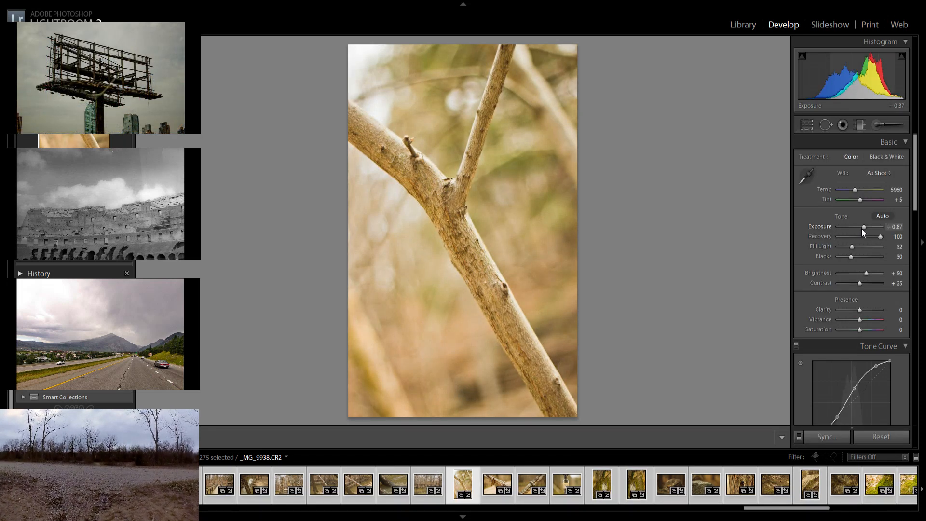
pyautogui.moveTo(865, 233); pyautogui.dragTo(863, 233)
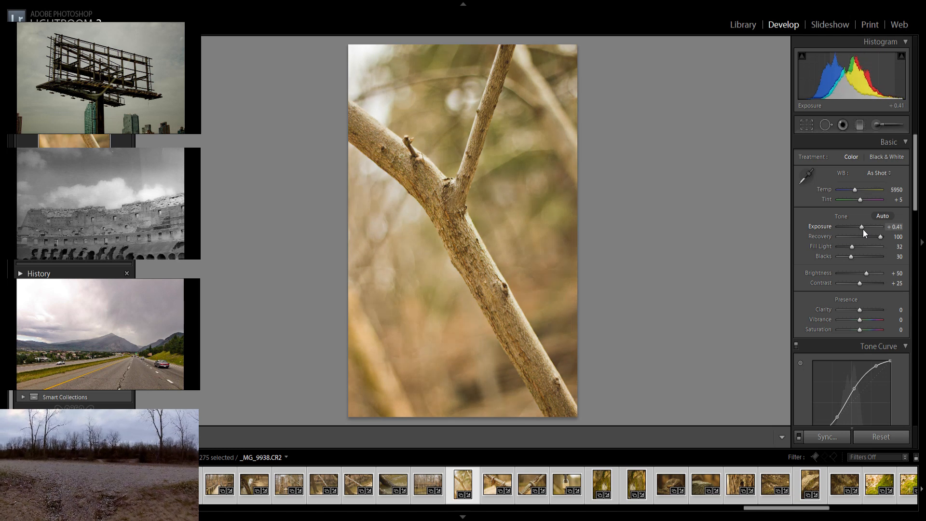
# Set exposure to +0.05 on the double cable clamp close-up _MG_9942 and +0.23 on the single clamp close-up _MG_9943
pyautogui.press('Right')
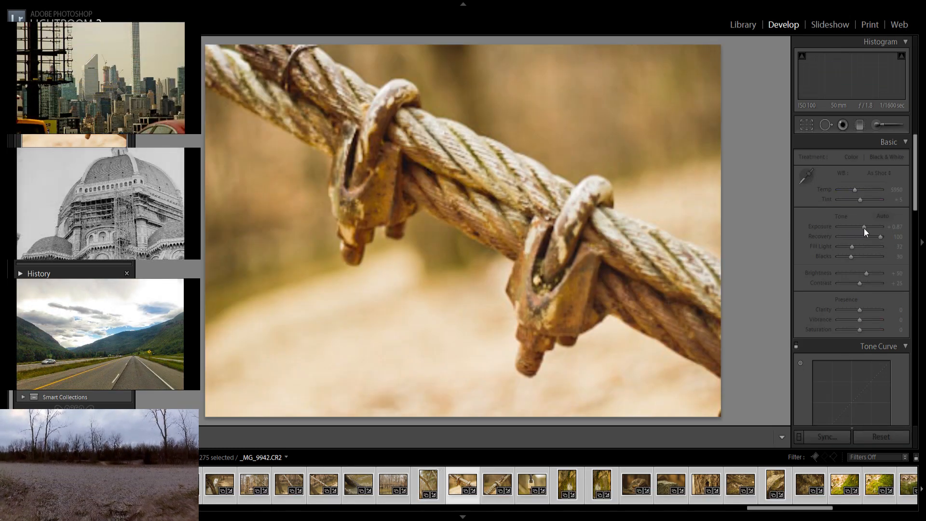
pyautogui.moveTo(861, 230); pyautogui.dragTo(860, 232)
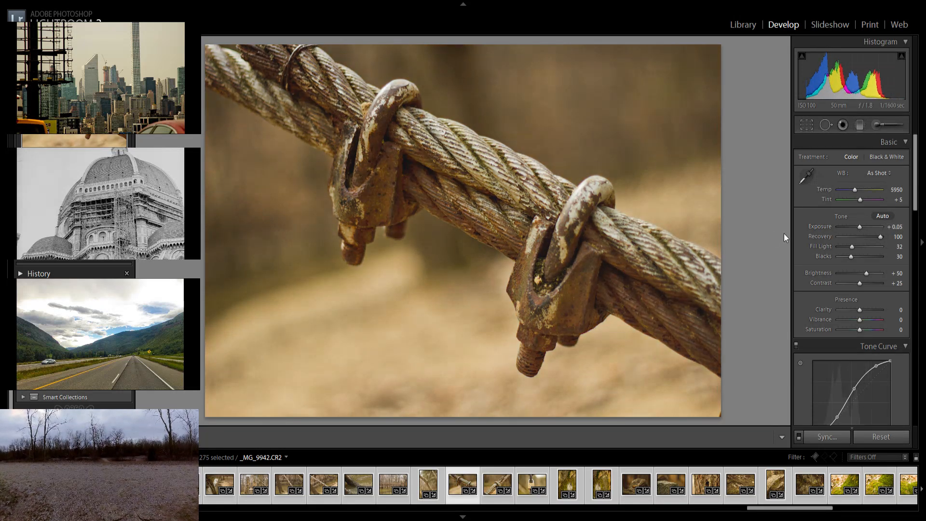
pyautogui.press('Right')
pyautogui.press('Right')
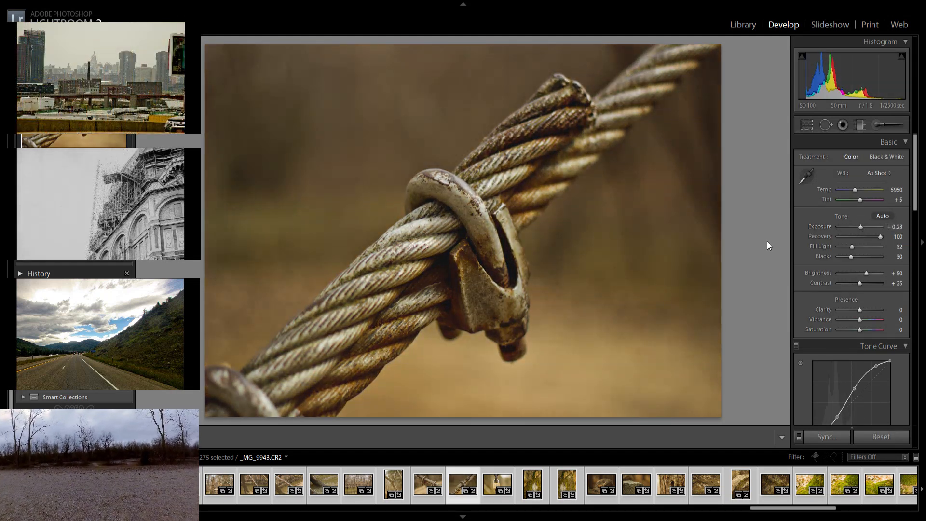
# Set exposure to -0.32 on the padlock photo _MG_9951, +0.61 on the mossy rock photo _MG_9952 and +0.51 on the mossy rock photo _MG_9953
pyautogui.press('Right')
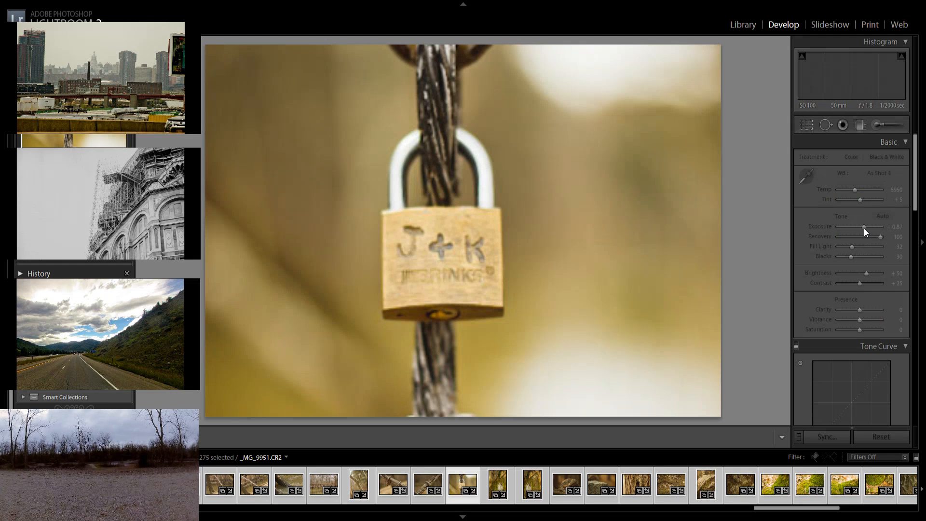
pyautogui.moveTo(864, 232); pyautogui.dragTo(859, 232)
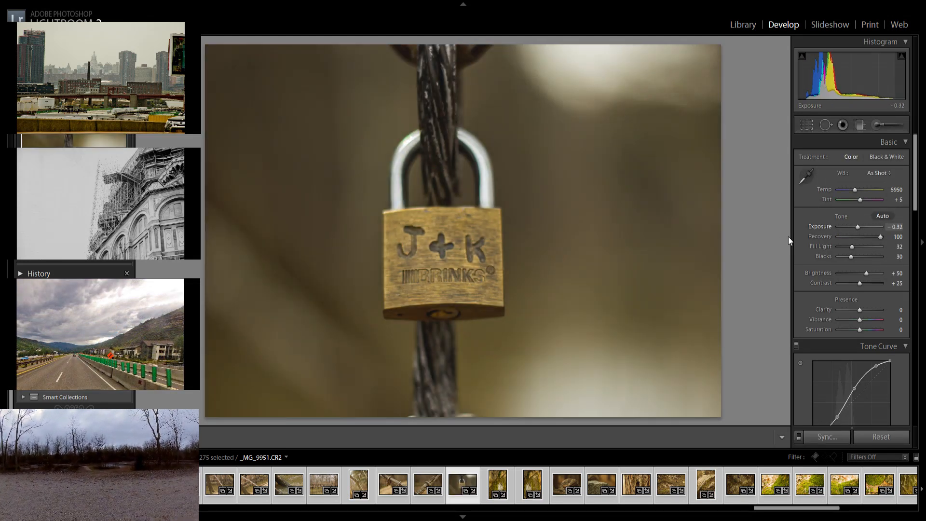
pyautogui.press('Right')
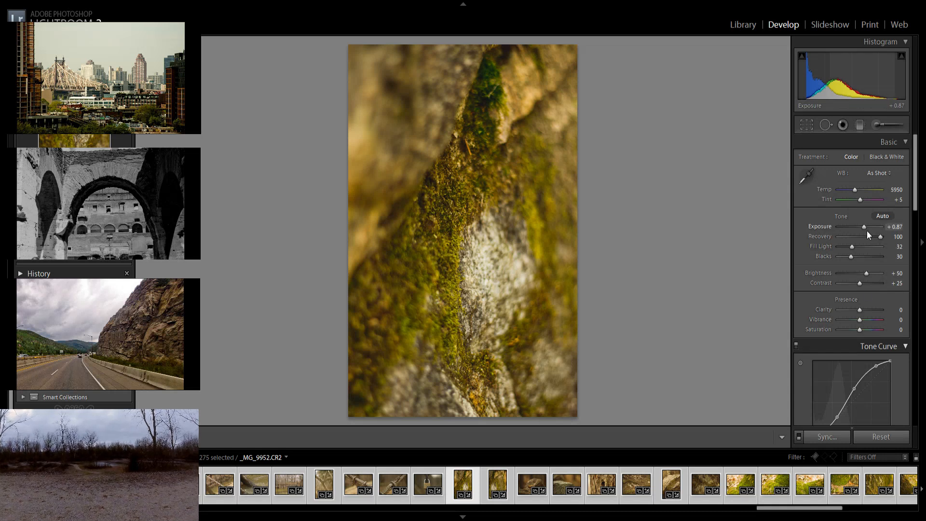
pyautogui.moveTo(866, 231); pyautogui.dragTo(865, 231)
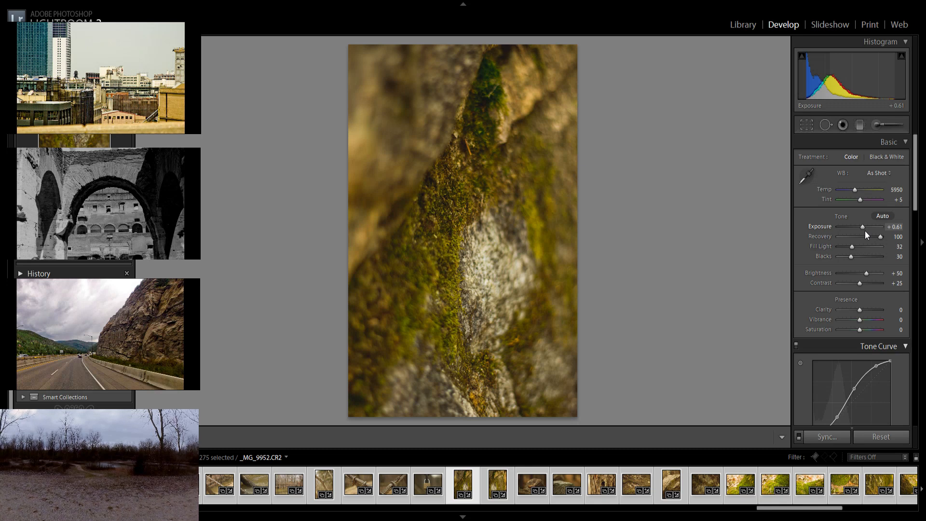
pyautogui.press('Right')
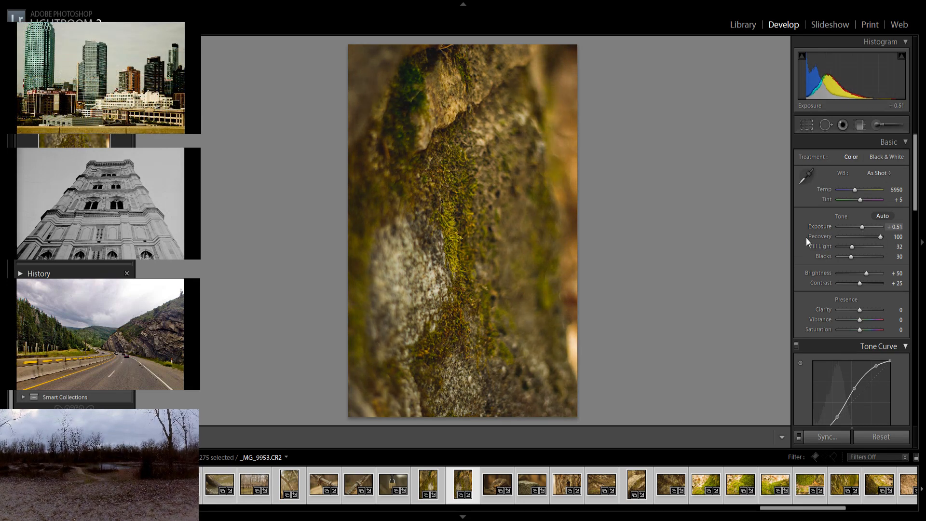
# Set exposure to +1.24 on both the pine cone photo _MG_9954 and the granite rock photo _MG_9955
pyautogui.press('Right')
pyautogui.press('Right')
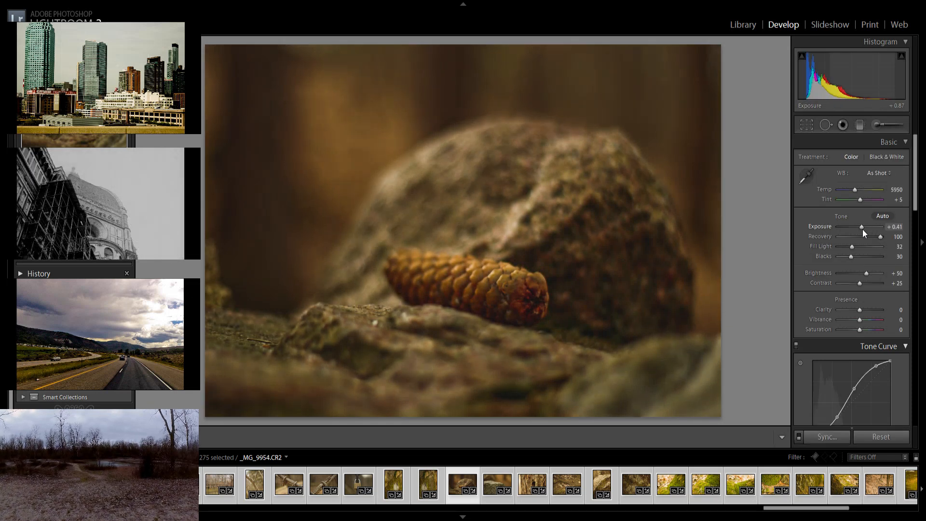
pyautogui.moveTo(867, 230); pyautogui.dragTo(873, 230)
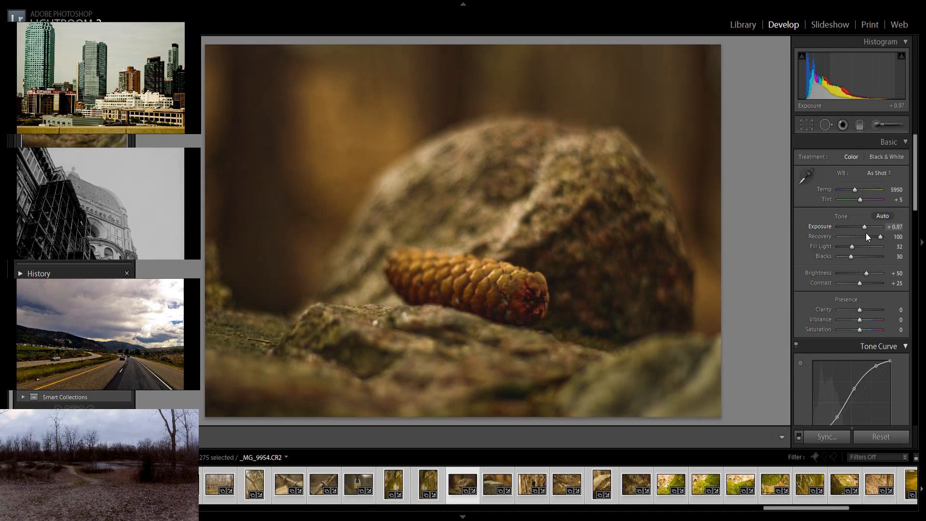
pyautogui.moveTo(867, 234); pyautogui.dragTo(868, 234)
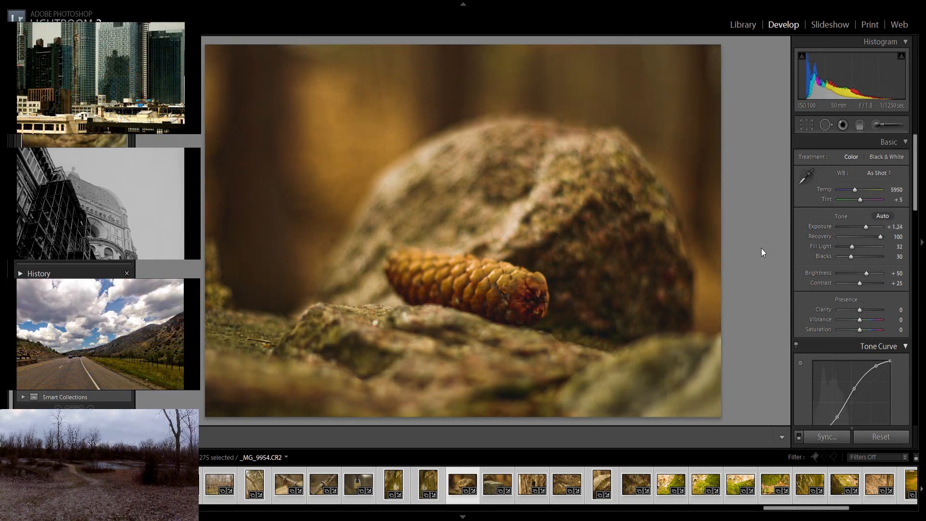
pyautogui.press('Right')
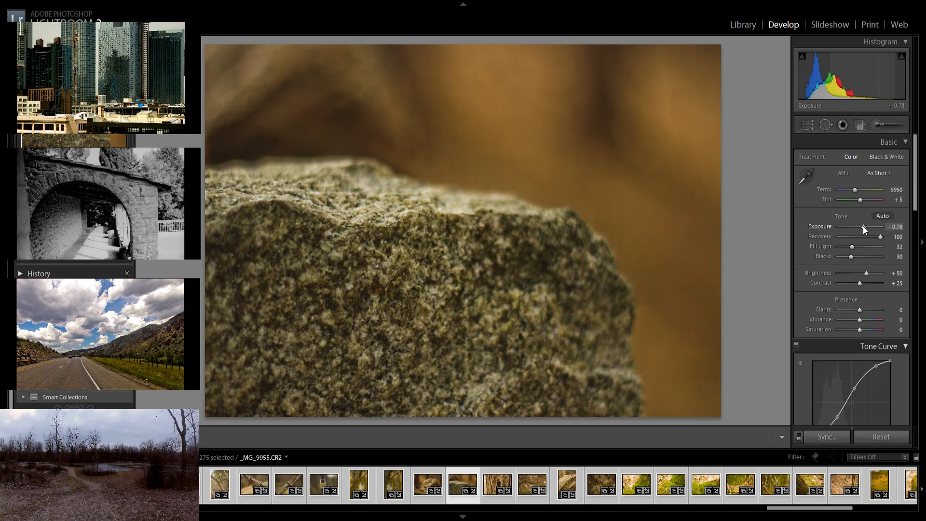
pyautogui.moveTo(864, 231); pyautogui.dragTo(867, 231)
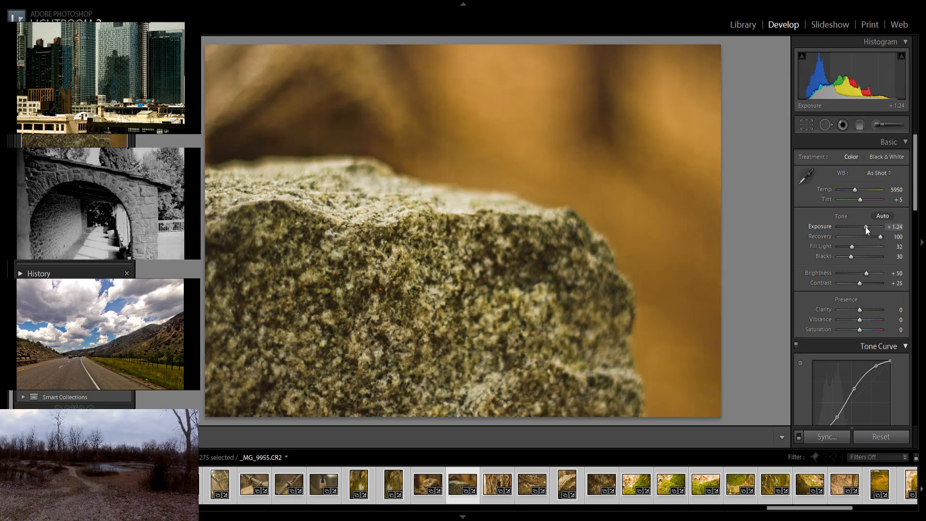
# Set exposure to +0.32 on the tree knothole photo _MG_9956 and +1.15 on the leaf-strewn mossy ground photo _MG_9958
pyautogui.press('Right')
pyautogui.press('Right')
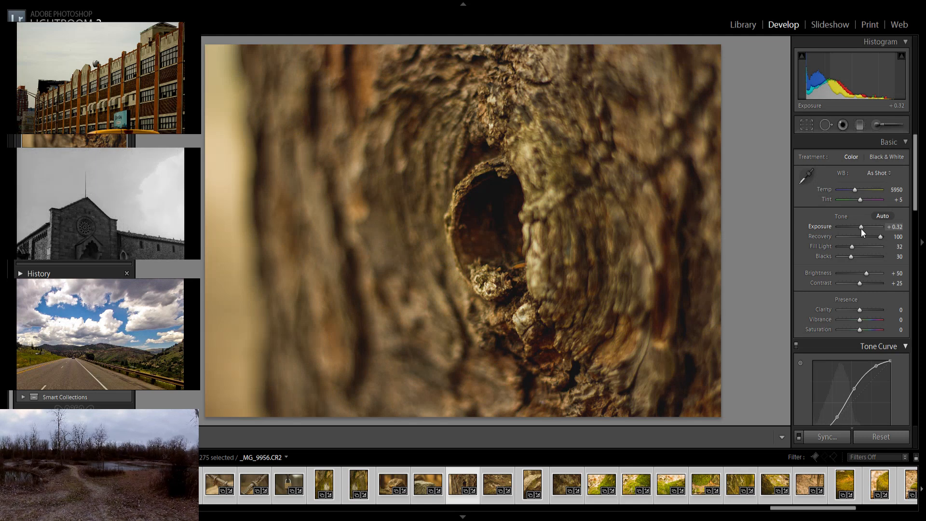
pyautogui.press('Right')
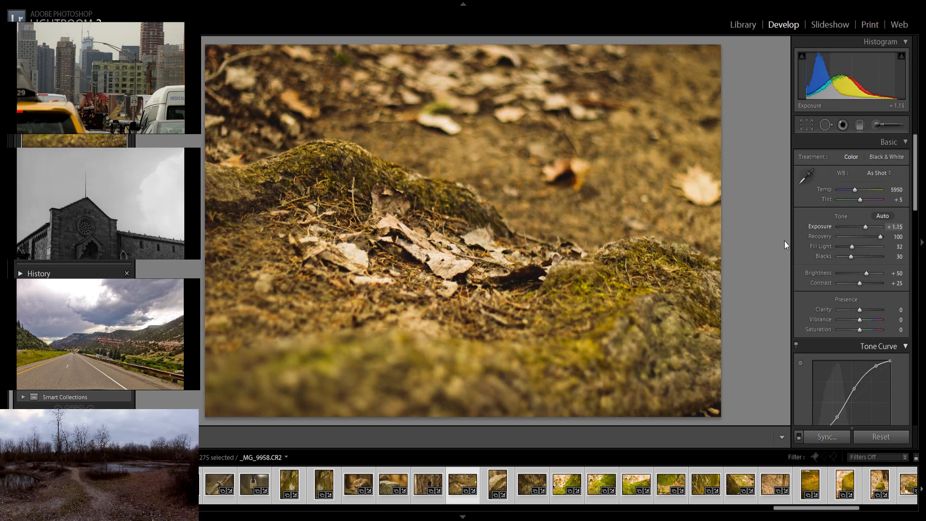
# Set exposure to +0.87 on the pale rock and moss photo _MG_9959 and +1.15 on the rough mossy rock close-up _MG_9961
pyautogui.press('Right')
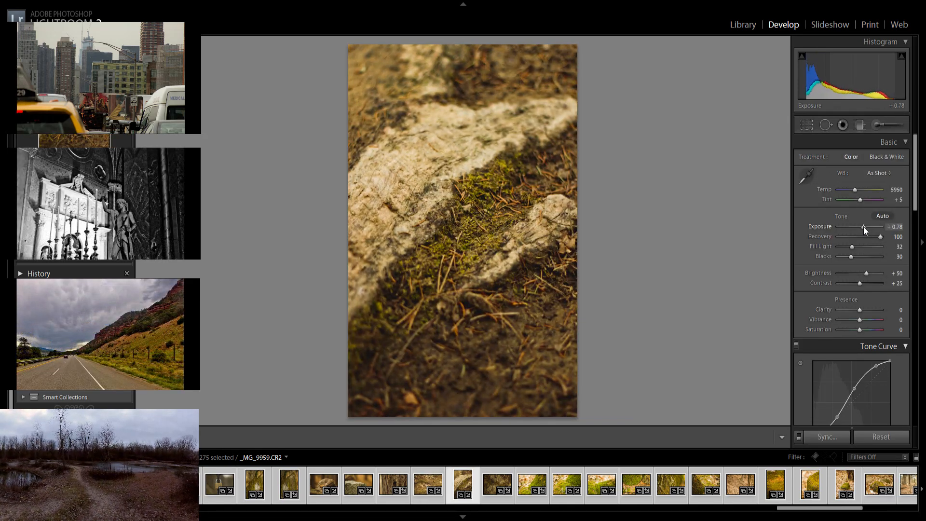
pyautogui.moveTo(863, 230); pyautogui.dragTo(863, 231)
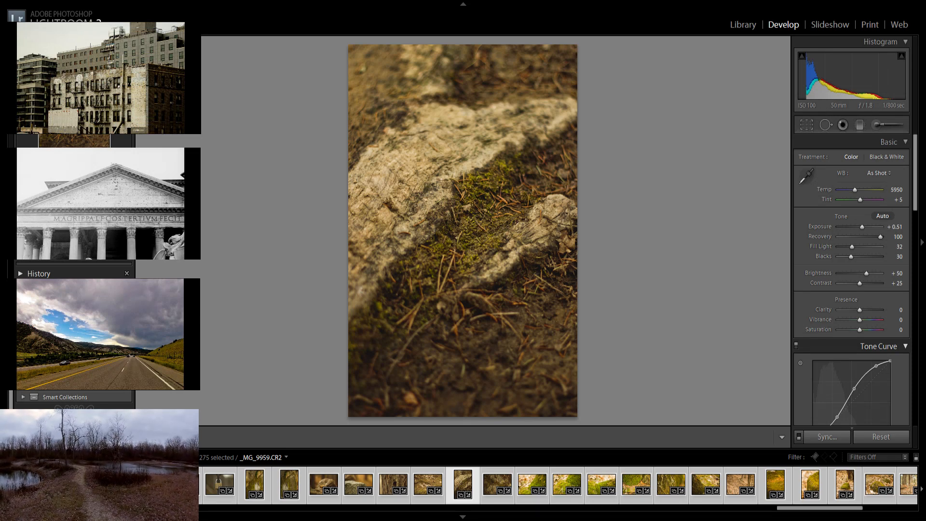
pyautogui.moveTo(865, 232); pyautogui.dragTo(867, 231)
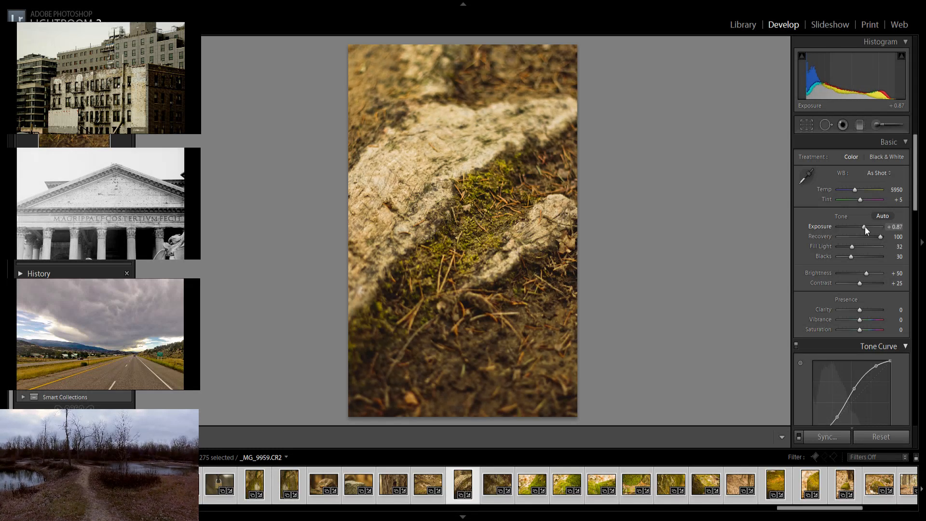
pyautogui.press('Right')
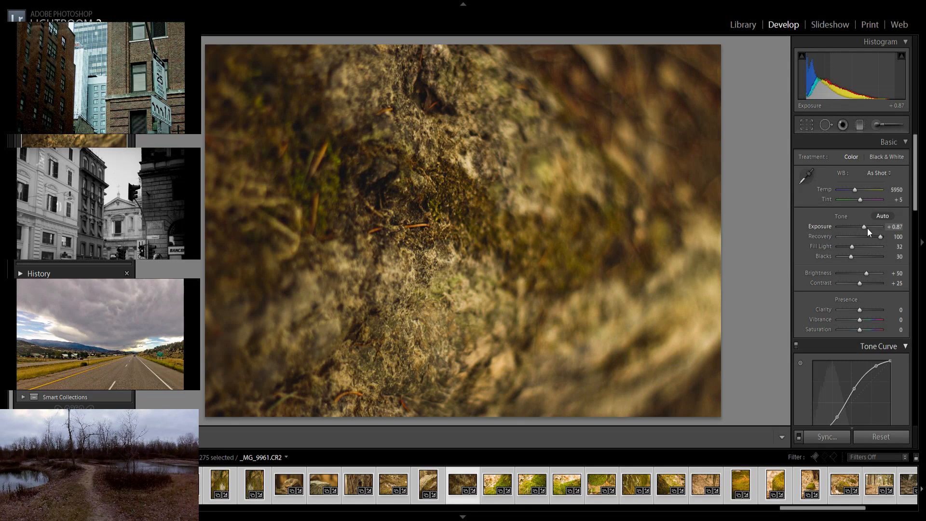
pyautogui.moveTo(865, 231); pyautogui.dragTo(866, 231)
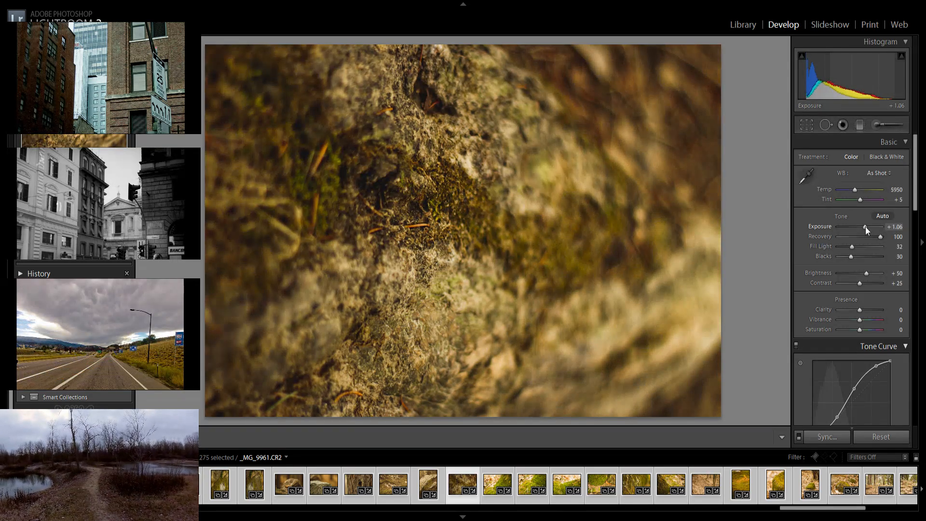
pyautogui.moveTo(867, 230); pyautogui.dragTo(867, 231)
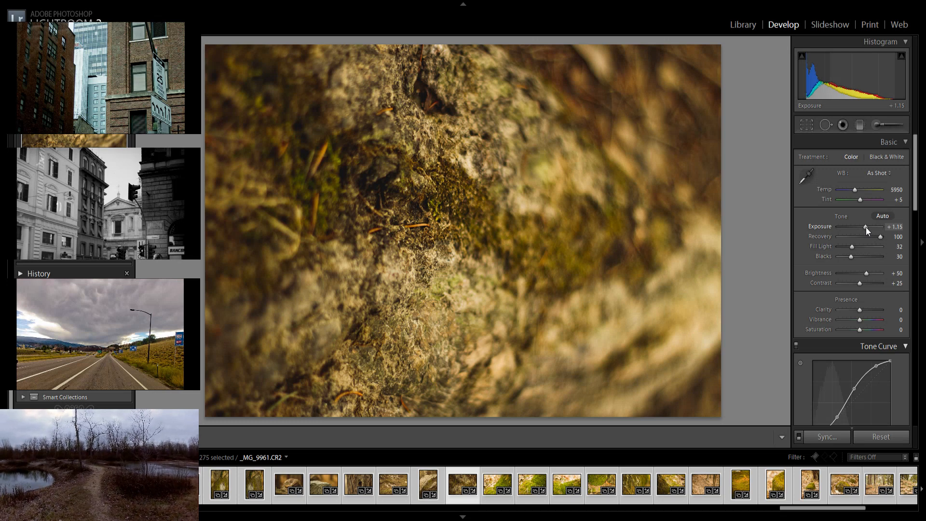
# Set exposure to +0.32 on the mossy slope photo _MG_9962 and +0.23 on the moss and twigs photo _MG_9963
pyautogui.press('Right')
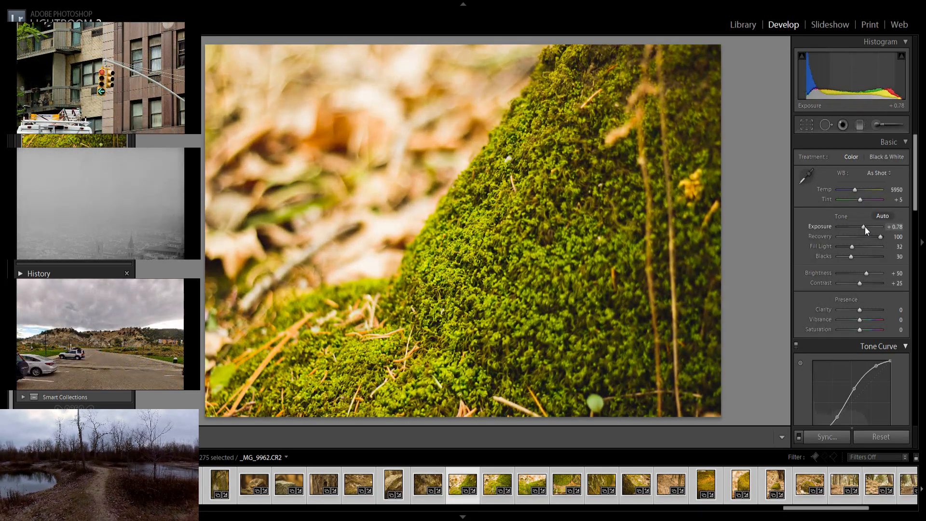
pyautogui.moveTo(865, 230); pyautogui.dragTo(865, 231)
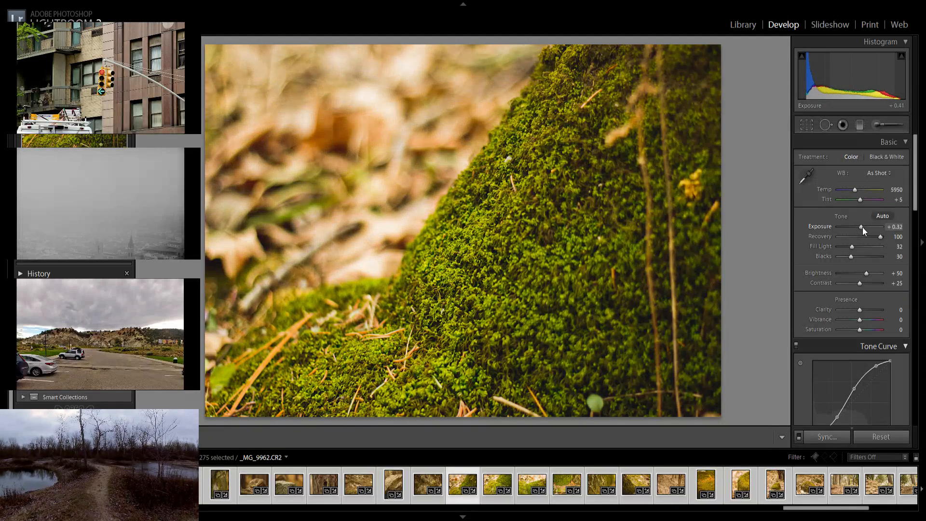
pyautogui.press('Right')
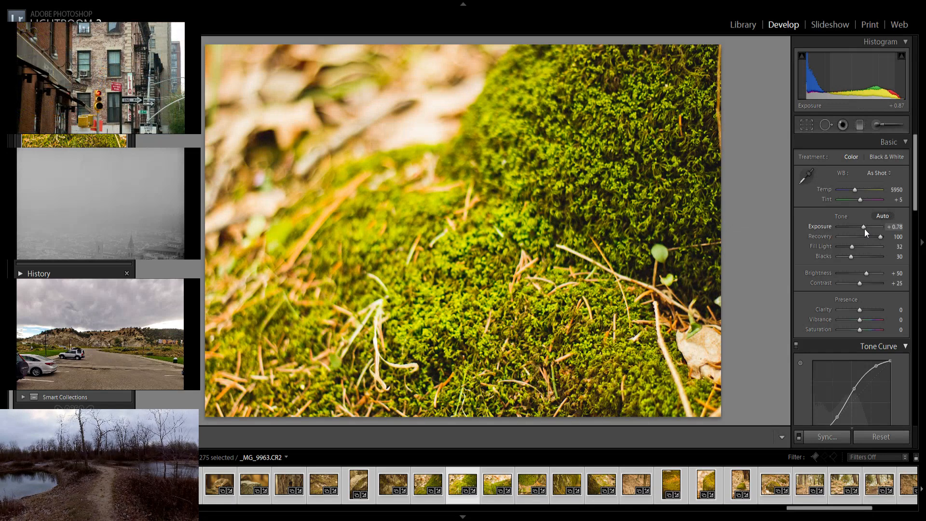
pyautogui.moveTo(863, 233); pyautogui.dragTo(863, 233)
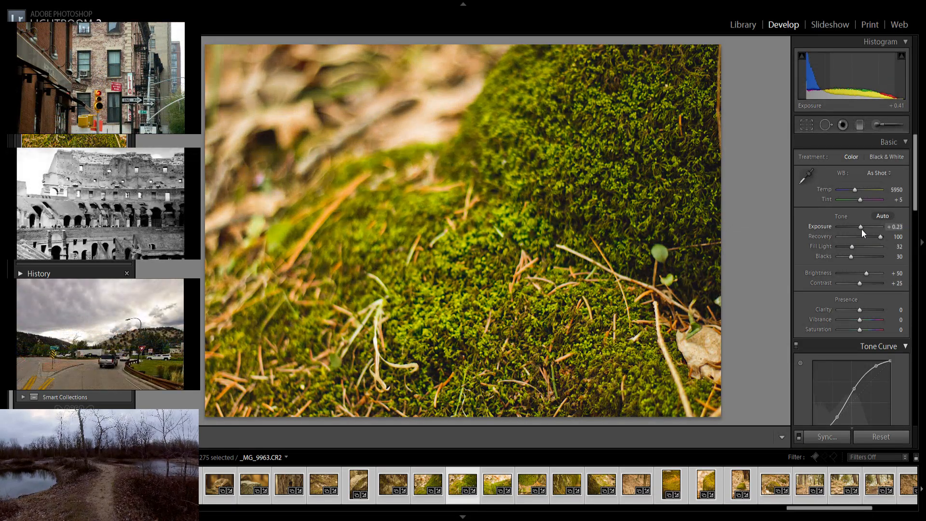
# Lower the exposure of the mossy mound photo _MG_9966 and set it to +0.14 on the moss and log photo _MG_9967
pyautogui.press('Right')
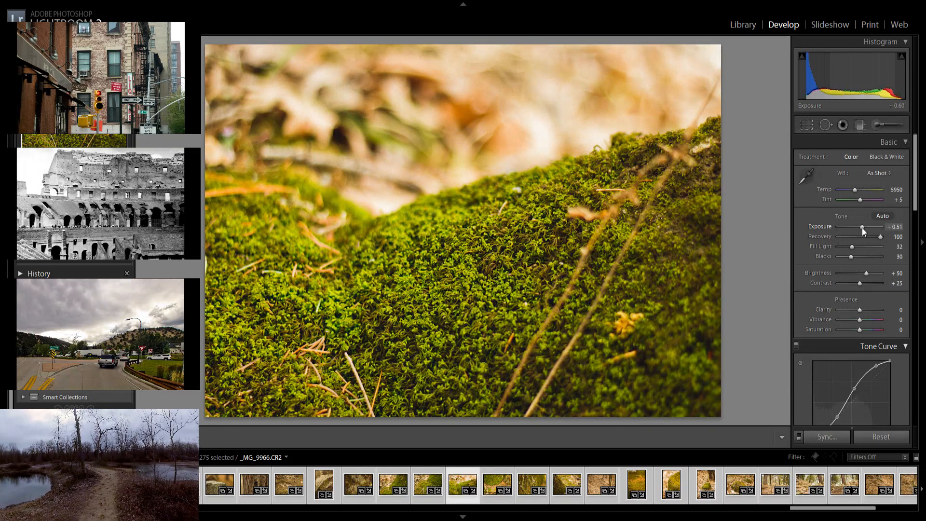
pyautogui.moveTo(862, 230); pyautogui.dragTo(861, 230)
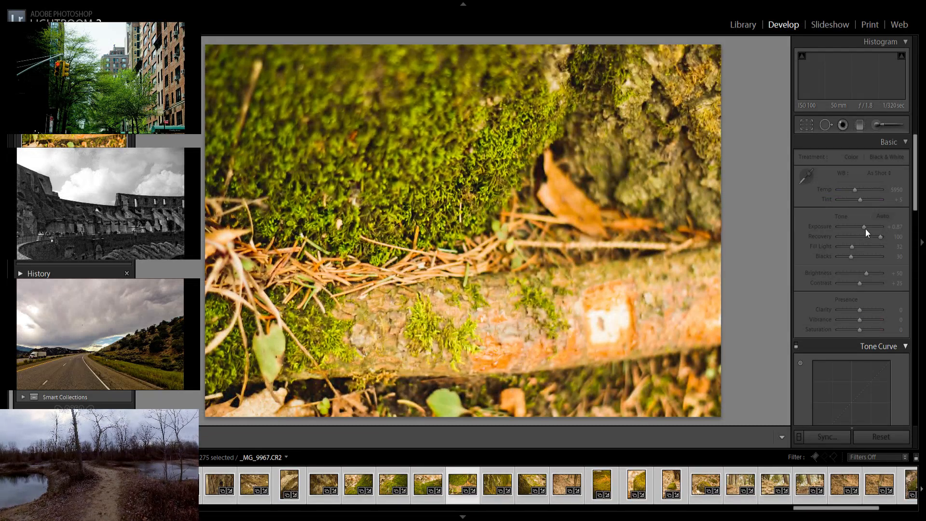
pyautogui.moveTo(866, 232); pyautogui.dragTo(863, 233)
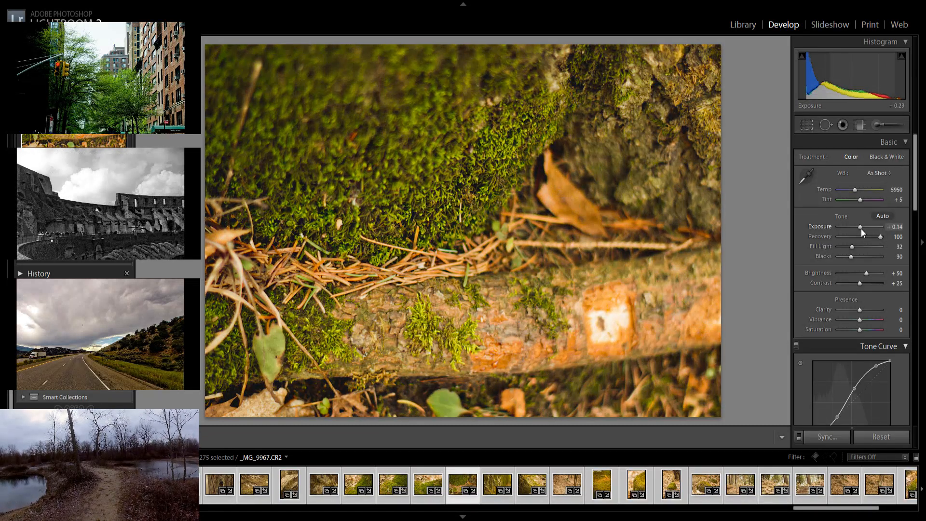
# Set exposure to +0.32 on the mossy bark close-up _MG_9970 and +0.41 on the mossy tree base photo _MG_9972
pyautogui.press('Right')
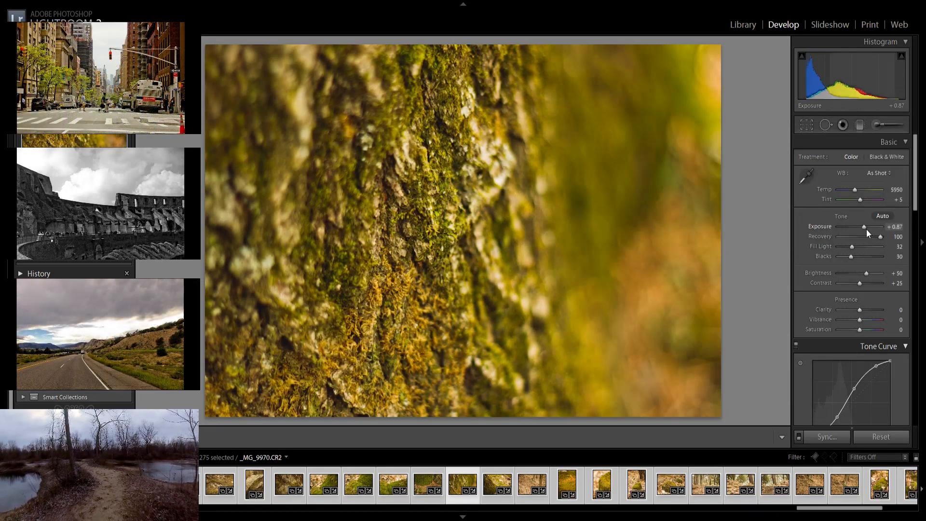
pyautogui.moveTo(866, 233); pyautogui.dragTo(865, 234)
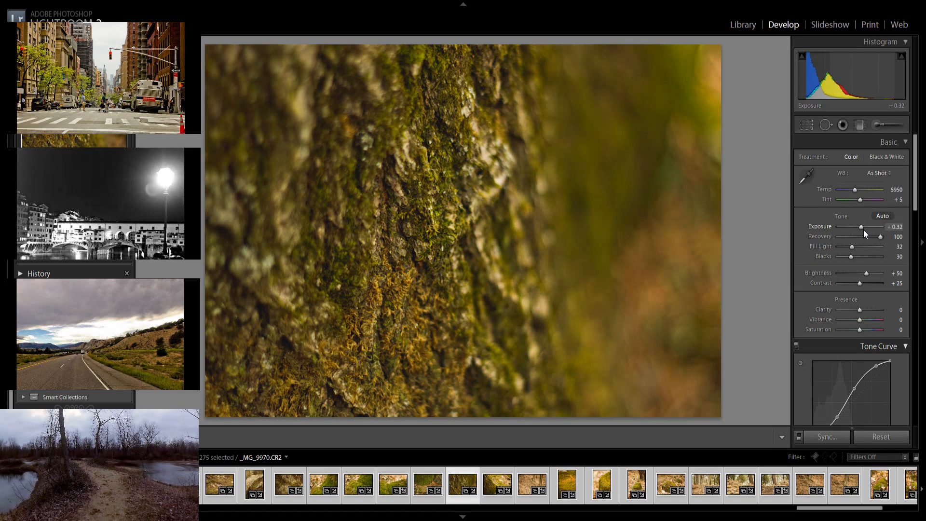
pyautogui.press('Right')
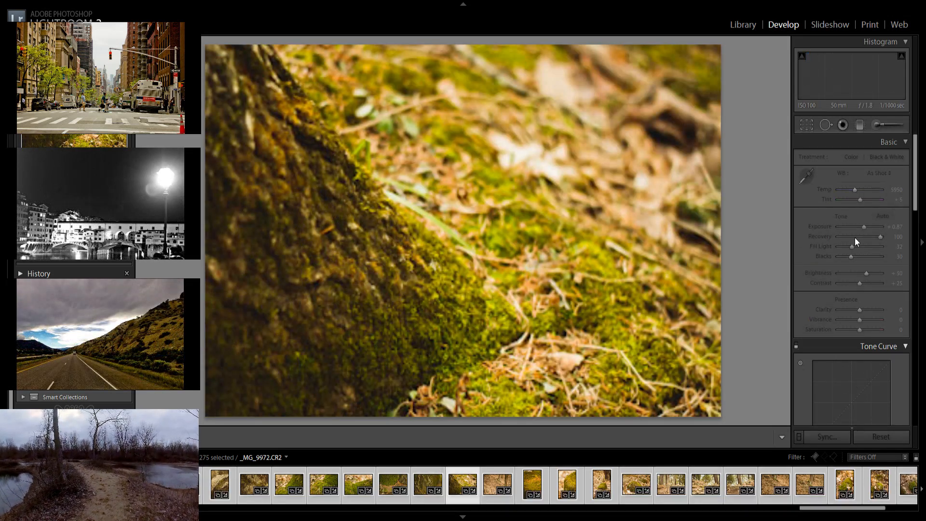
pyautogui.moveTo(866, 232); pyautogui.dragTo(864, 232)
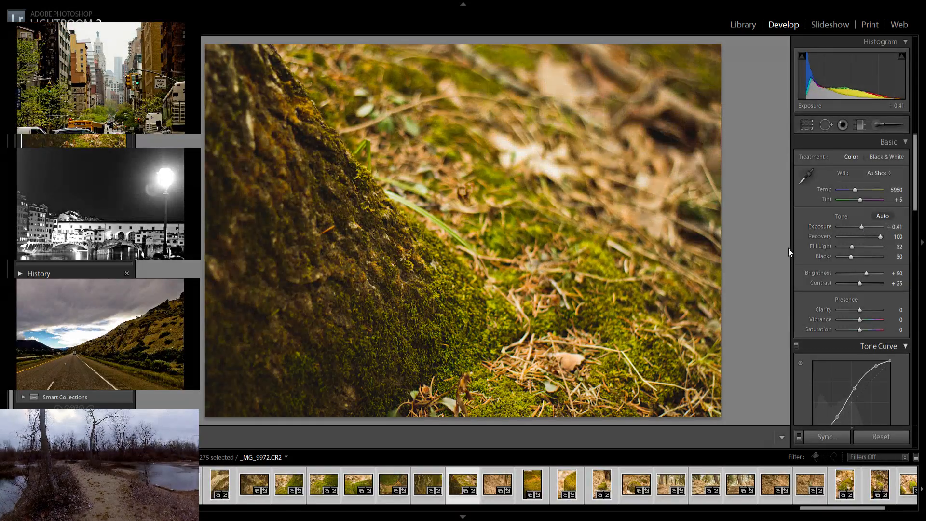
# Set exposure to +0.69 on the leafy hillside photo _MG_9973 and +0.41 on the pine needles on moss photo _MG_9974
pyautogui.press('Right')
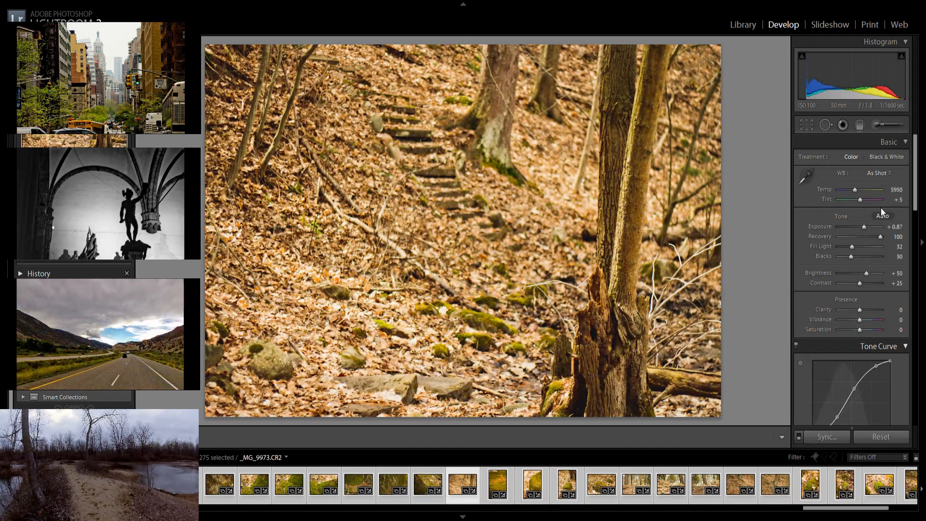
pyautogui.moveTo(864, 231); pyautogui.dragTo(863, 231)
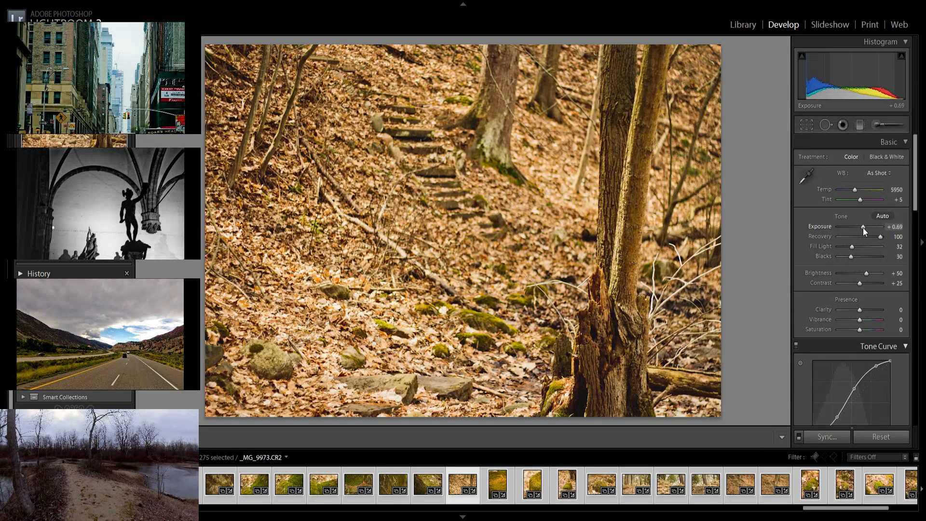
pyautogui.press('Right')
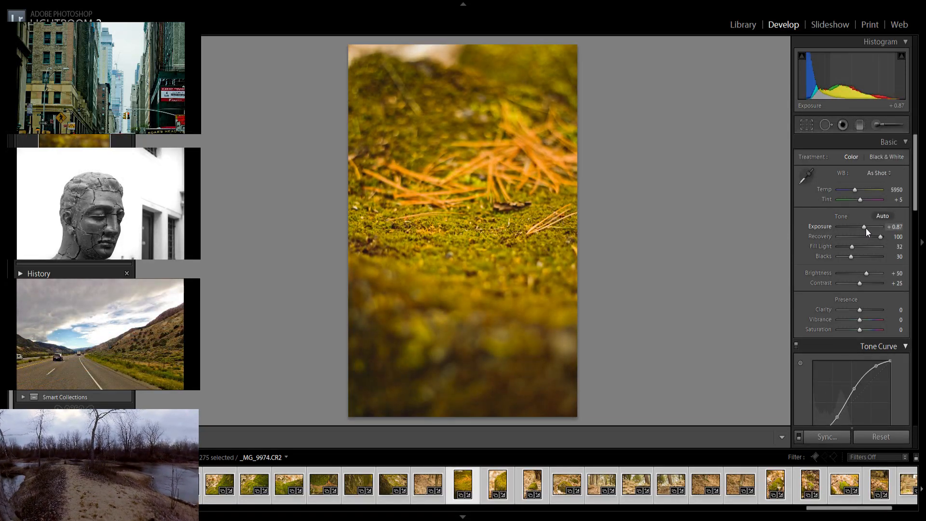
pyautogui.moveTo(865, 230); pyautogui.dragTo(864, 231)
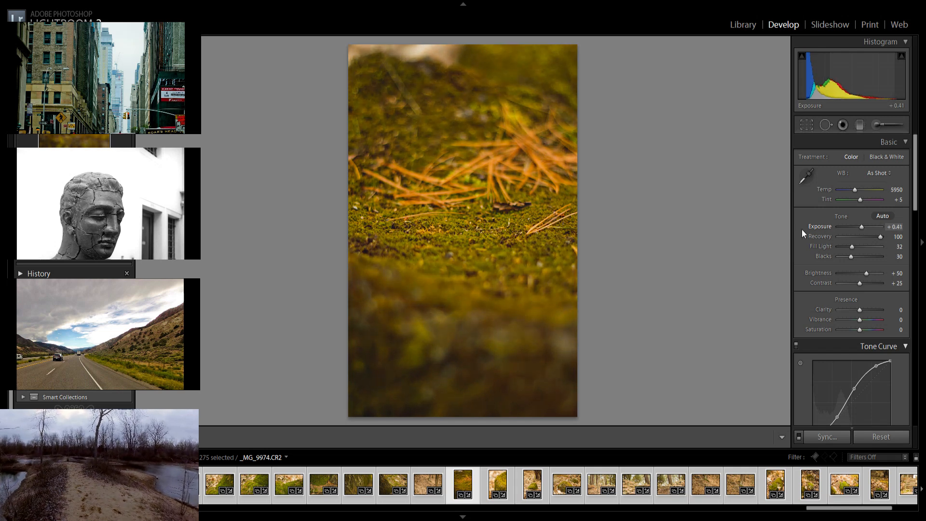
# Set exposure to +1.24 on the mossy ledge photo _MG_9975 and +0.32 on the mossy boulder in leaves photo _MG_9977
pyautogui.press('Right')
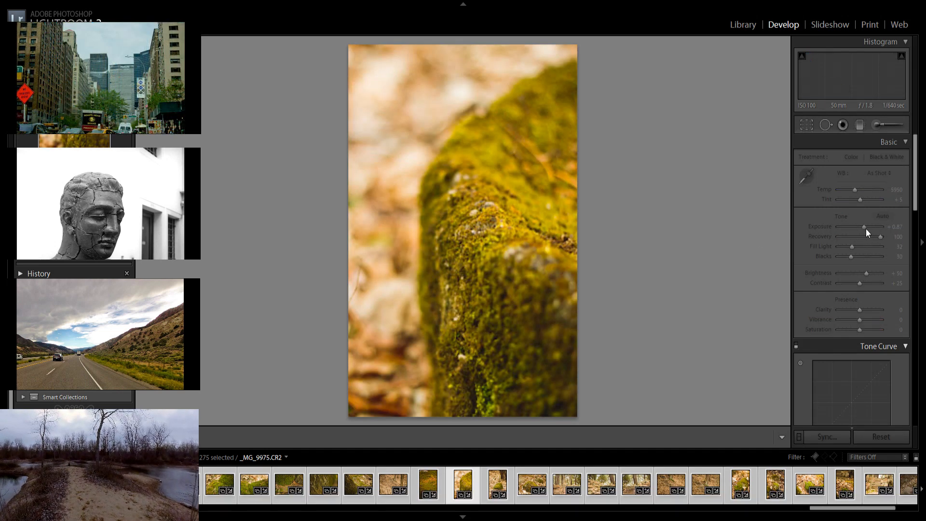
pyautogui.moveTo(864, 230); pyautogui.dragTo(867, 228)
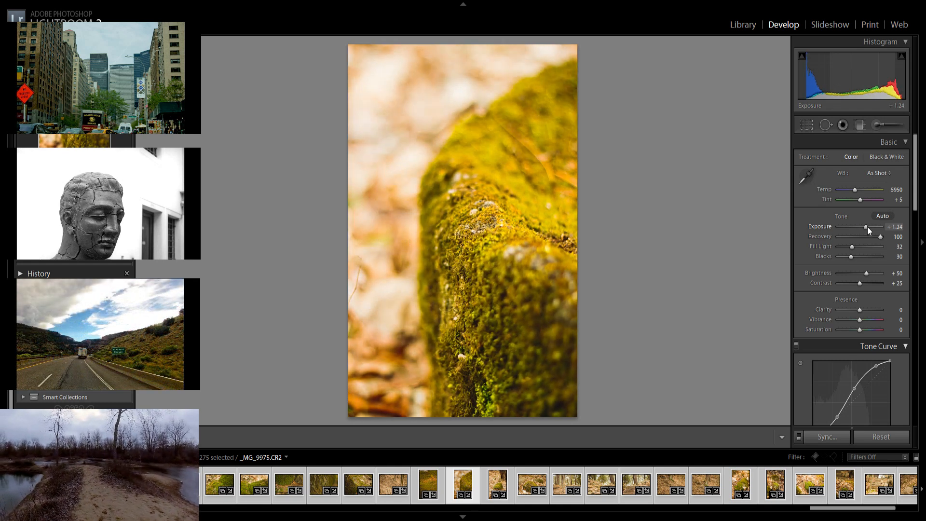
pyautogui.press('Right')
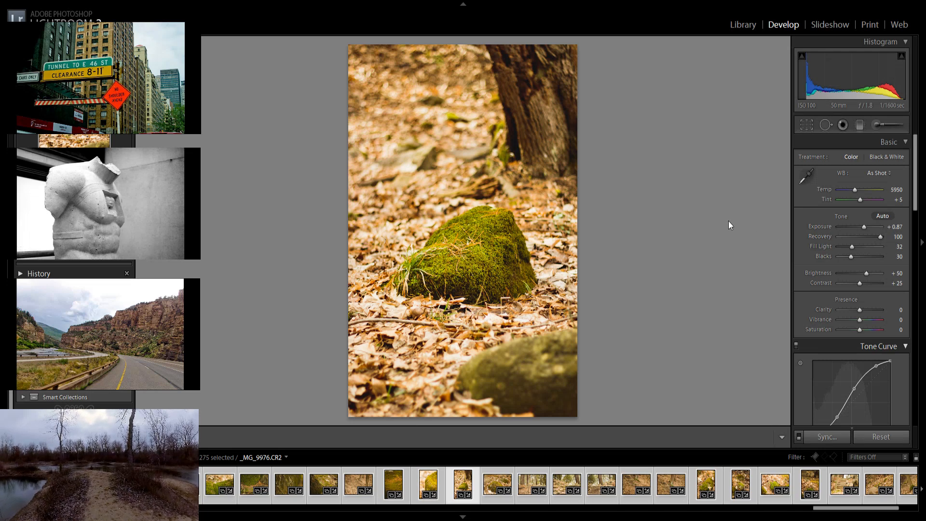
pyautogui.press('Right')
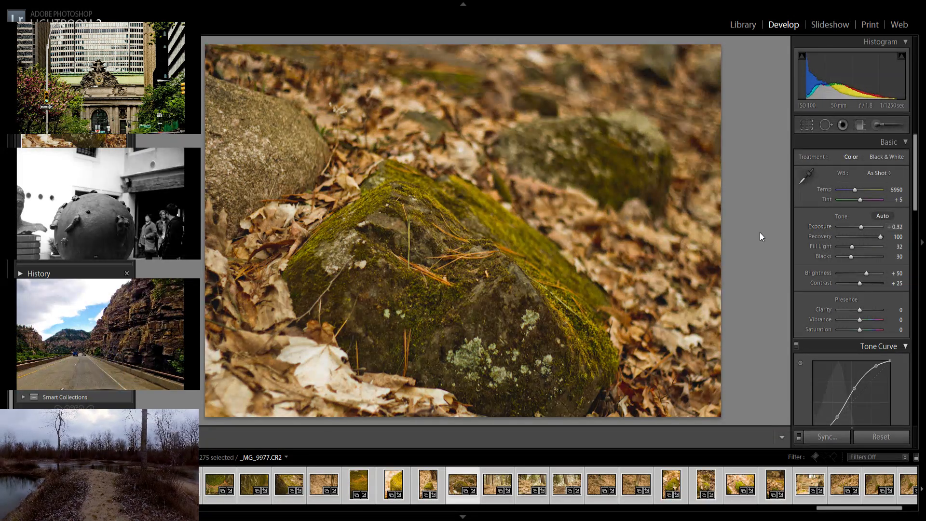
# Set exposure to +0.14 on the forest photo with flowers among rocks _MG_9978 and open the following photo of woodland steps
pyautogui.press('Right')
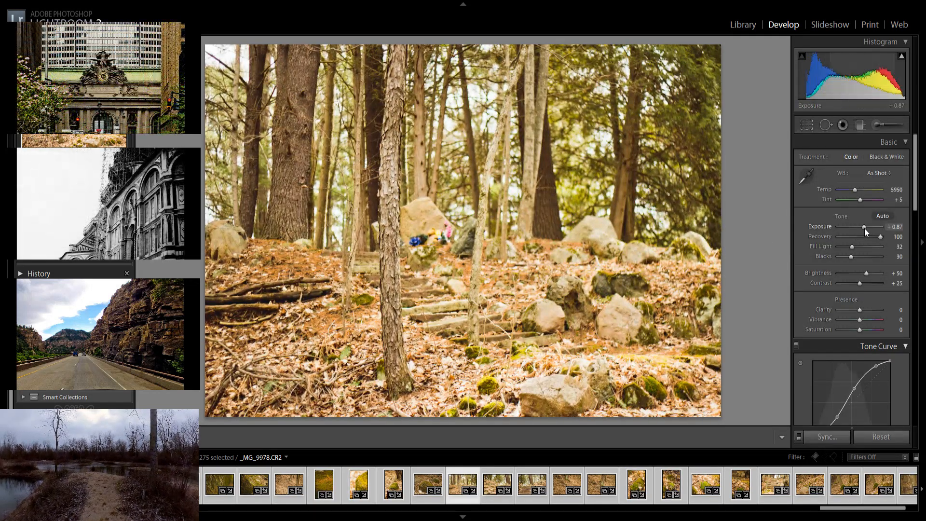
pyautogui.moveTo(866, 231); pyautogui.dragTo(862, 231)
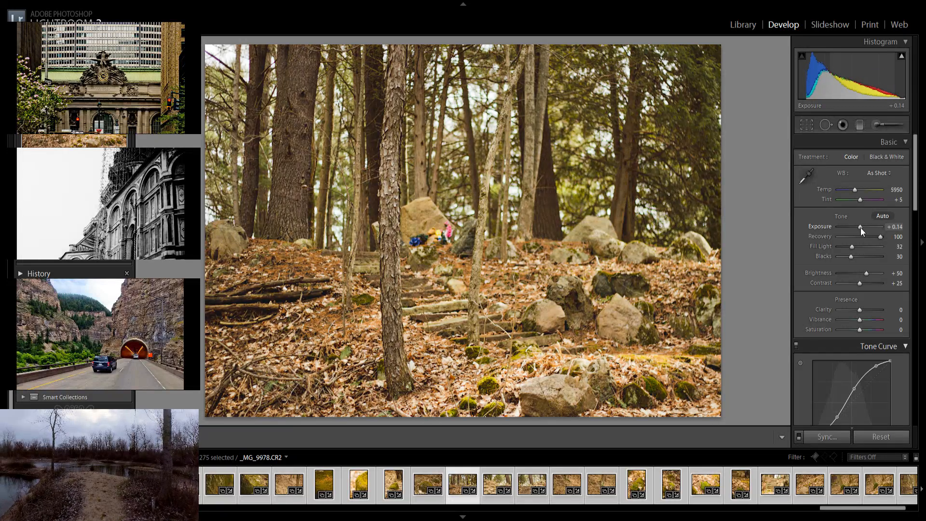
pyautogui.press('Right')
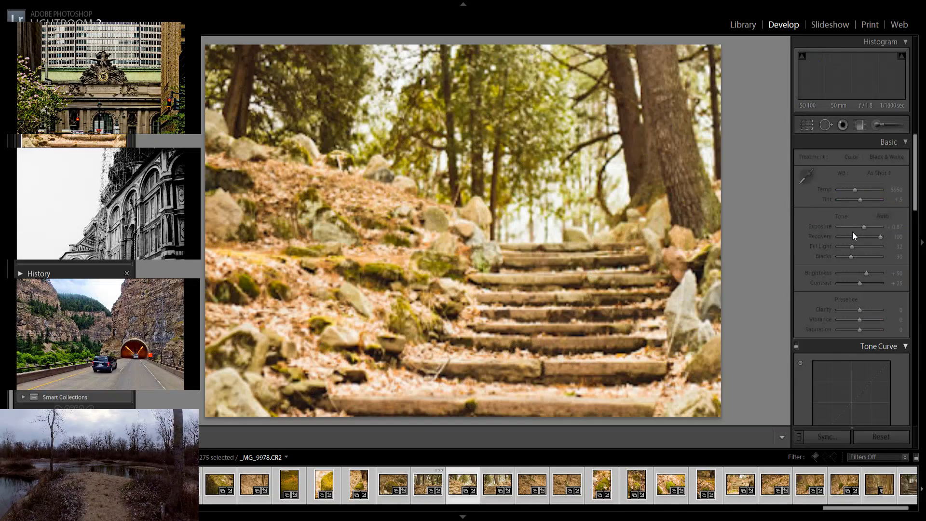
# Lower the exposure of the open woodland steps photo and set exposure to -0.32 on the wider steps photo _MG_9980
pyautogui.moveTo(864, 226); pyautogui.dragTo(859, 232)
pyautogui.press('Right')
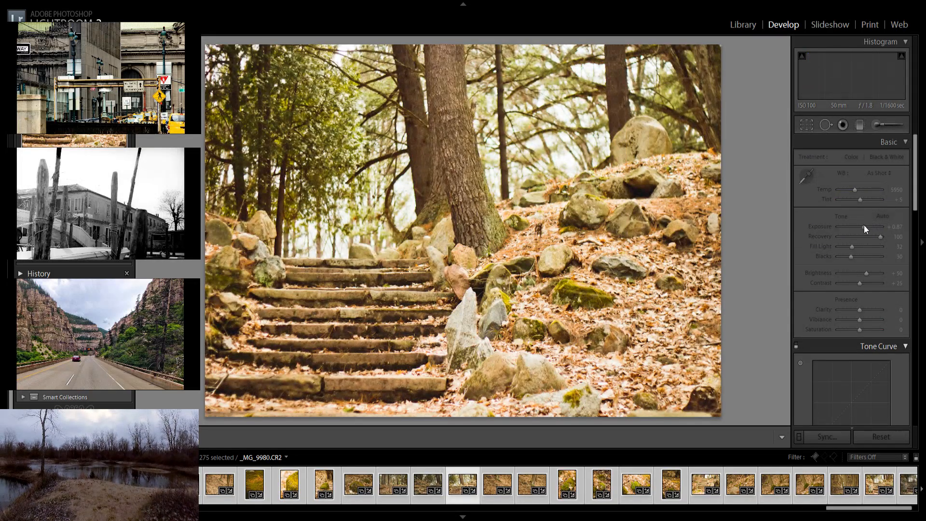
pyautogui.moveTo(864, 230); pyautogui.dragTo(859, 232)
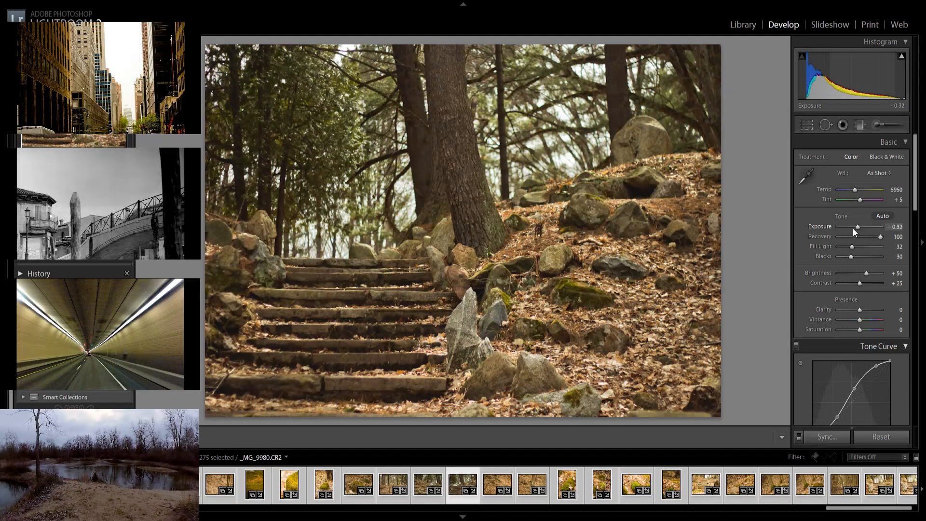
pyautogui.press('Right')
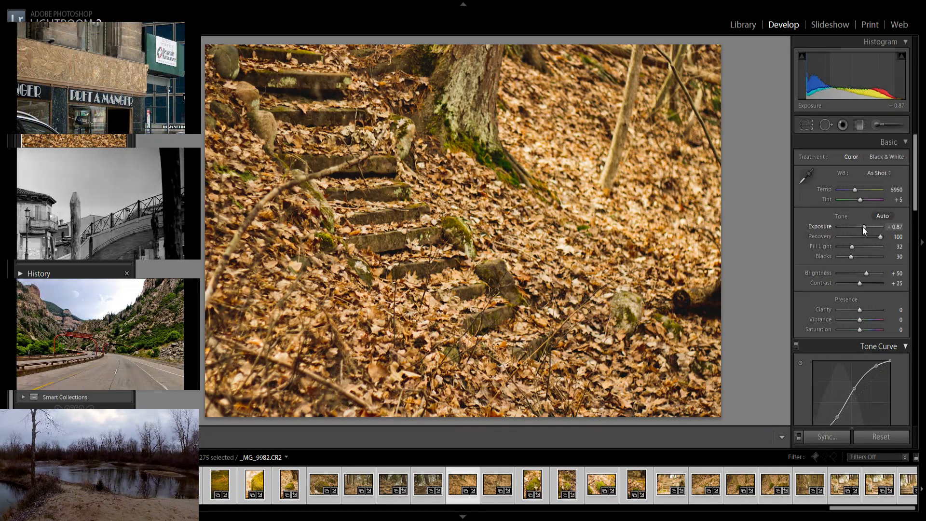
# Set exposure to +0.69 on the leaf-covered steps photo _MG_9982 and +0.32 on the steps beside tree trunk photo _MG_9984
pyautogui.moveTo(865, 231); pyautogui.dragTo(863, 231)
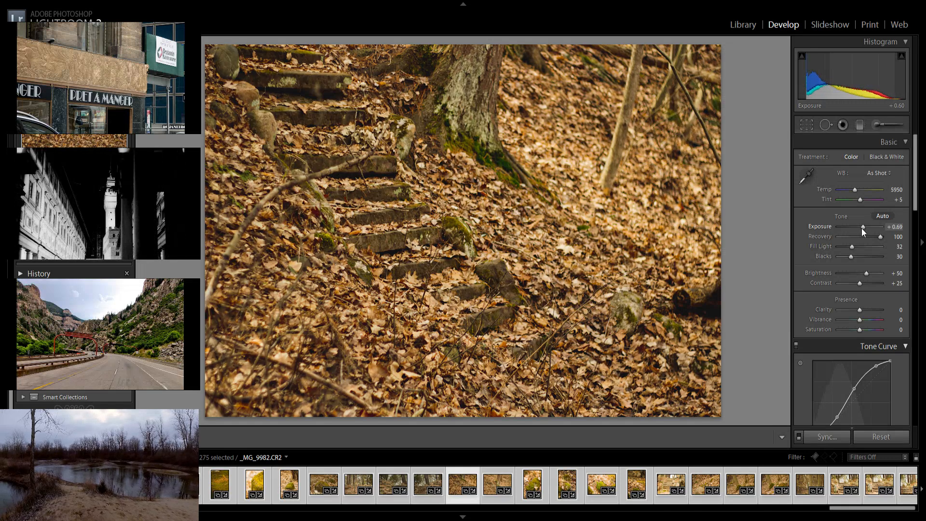
pyautogui.press('Right')
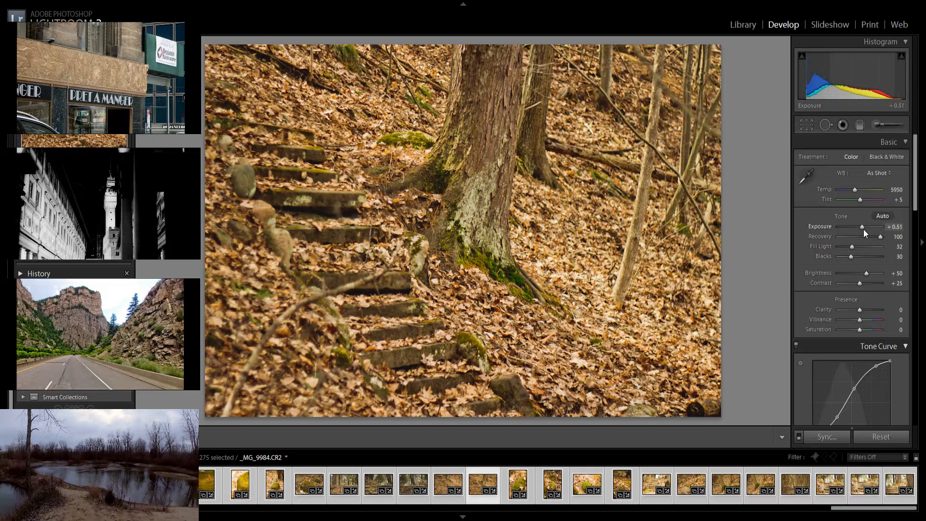
pyautogui.moveTo(865, 233); pyautogui.dragTo(865, 233)
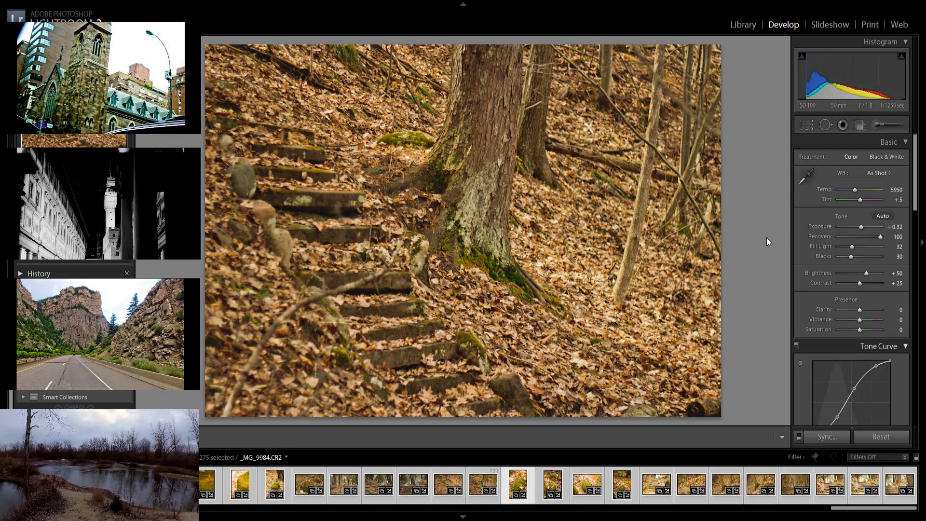
pyautogui.press('Right')
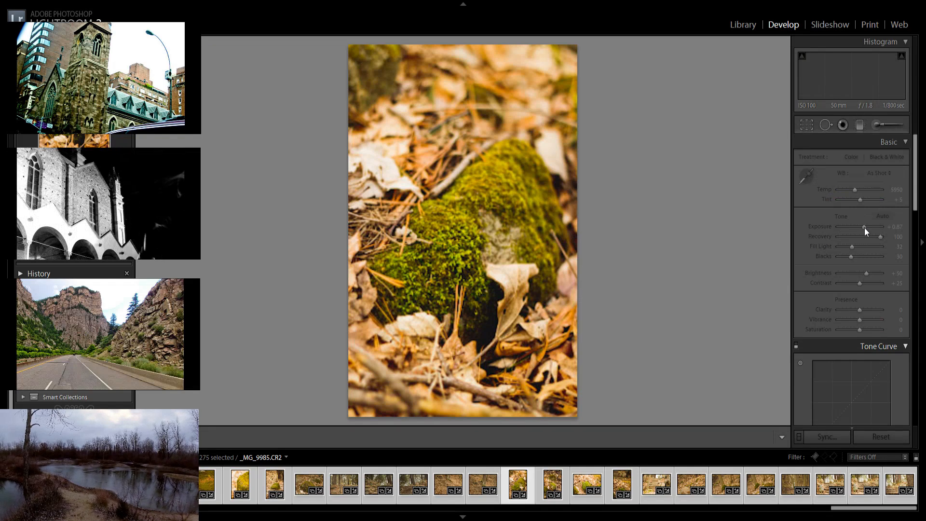
# Set exposure to +0.51 on the vertical mossy rock photo _MG_9985 and +0.69 on the mossy stones in leaves photo _MG_9986
pyautogui.moveTo(864, 228); pyautogui.dragTo(864, 232)
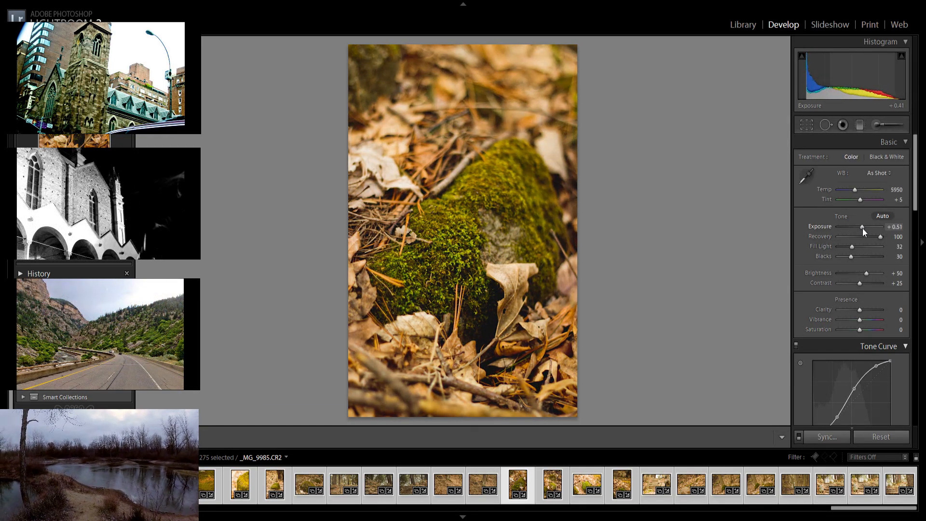
pyautogui.press('Right')
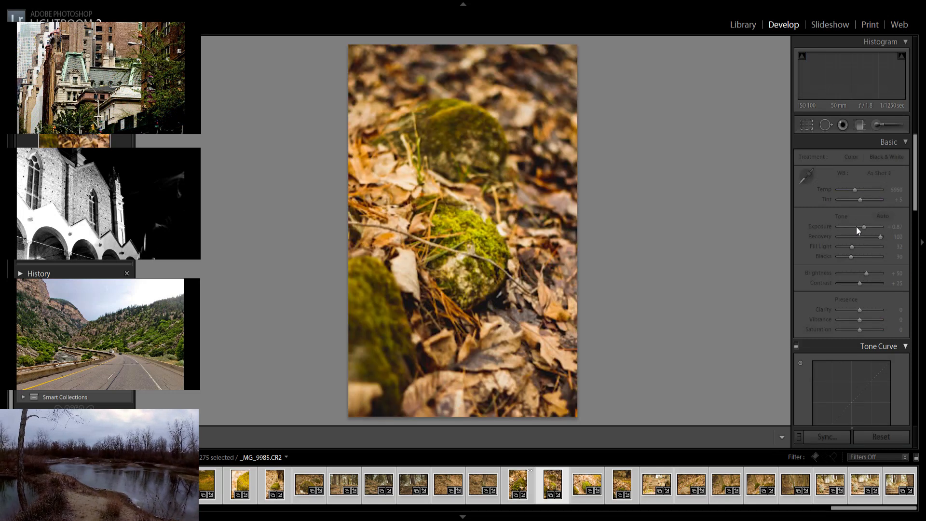
pyautogui.moveTo(864, 228); pyautogui.dragTo(864, 229)
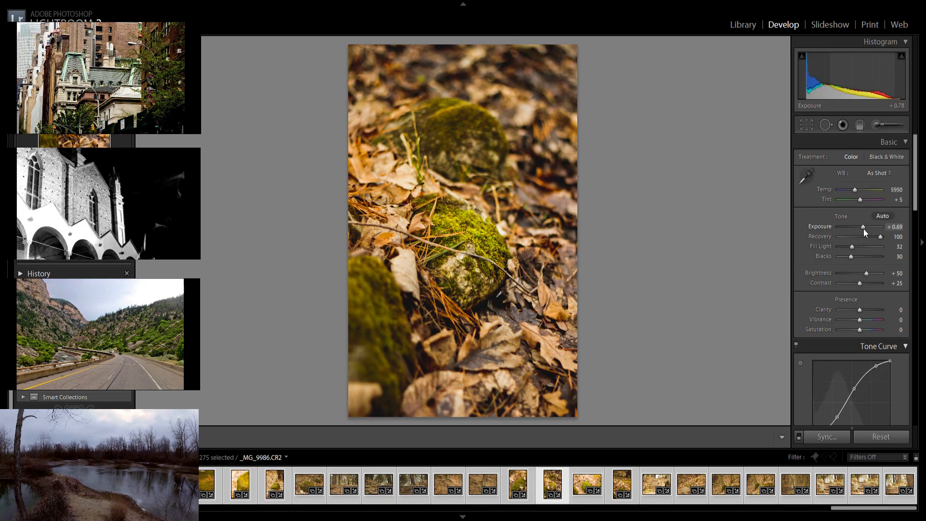
pyautogui.press('Right')
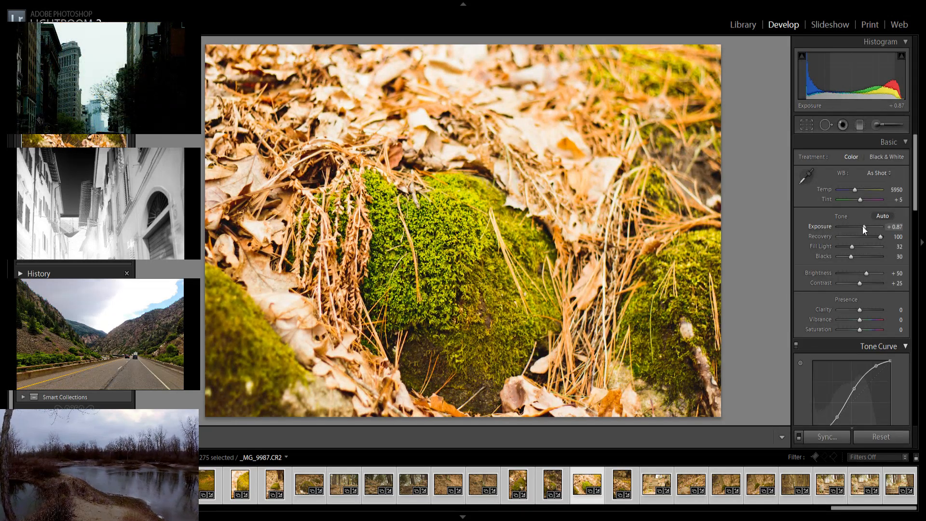
# Set exposure to +0.14 on the moss and dry needles photo _MG_9987 and +1.07 on the vertical mossy mound photo _MG_9988
pyautogui.moveTo(864, 232); pyautogui.dragTo(862, 233)
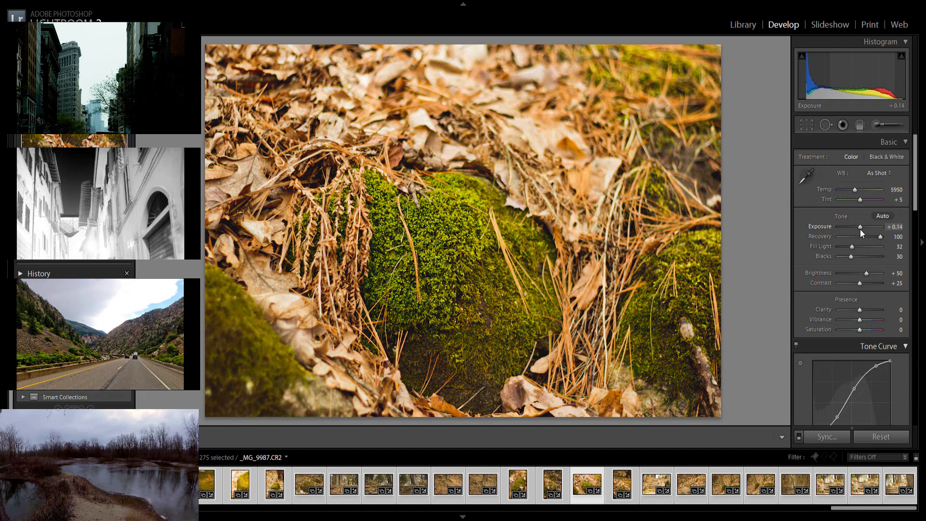
pyautogui.press('Right')
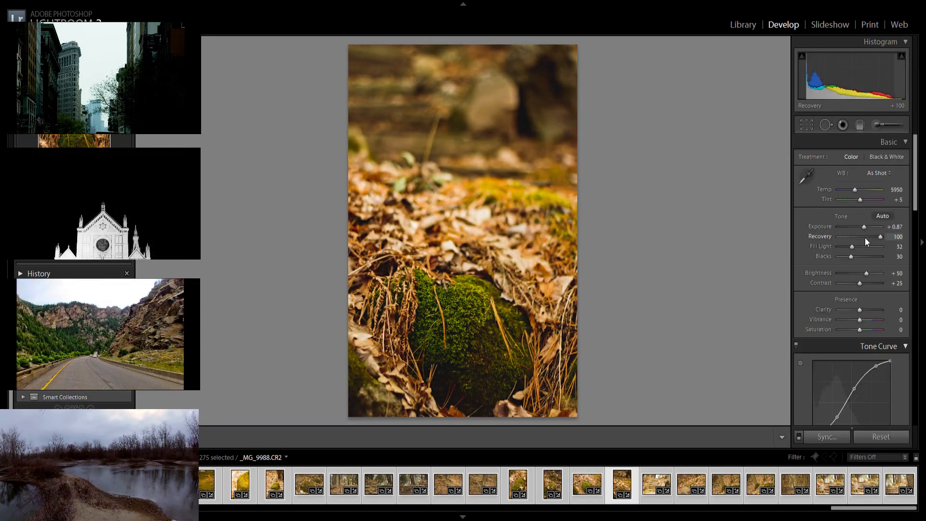
pyautogui.moveTo(866, 227); pyautogui.dragTo(867, 231)
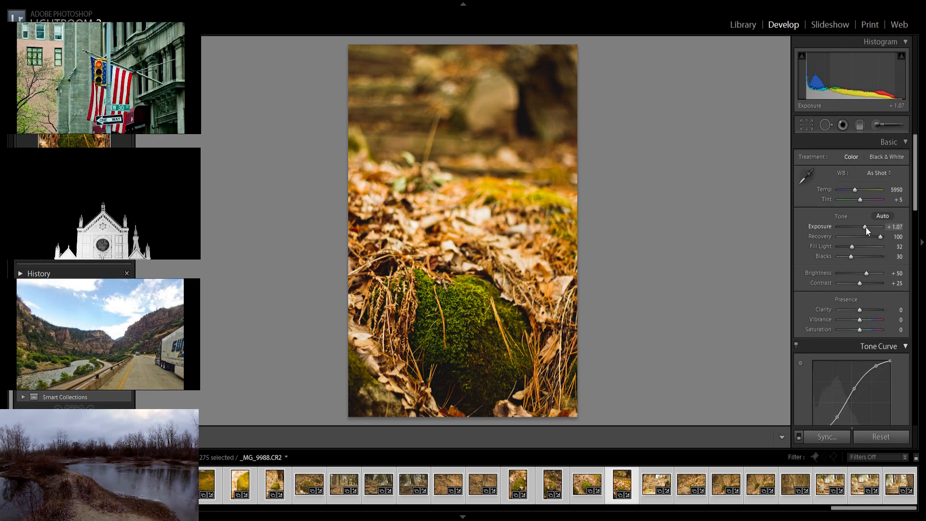
pyautogui.press('Right')
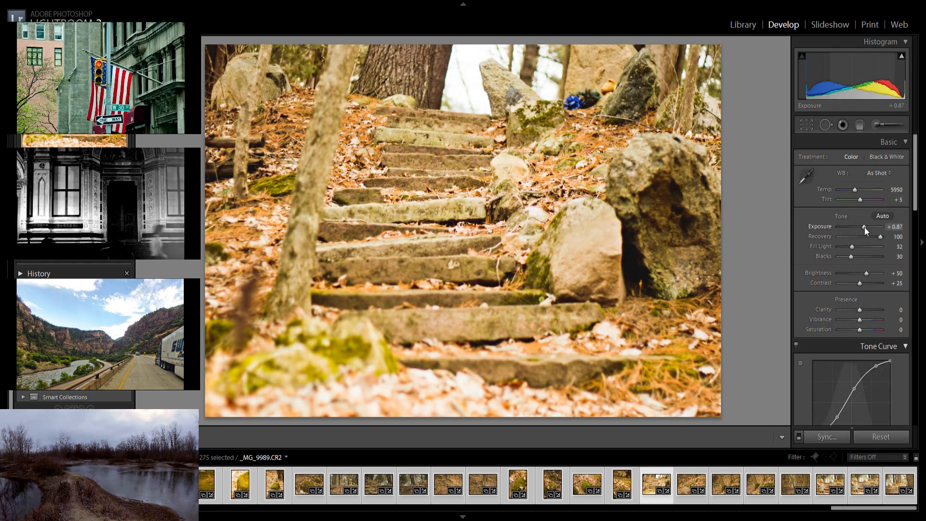
# Set exposure to -0.14 on the steps between boulders photo _MG_9989 and +0.41 on the leafy slope with rocks photo _MG_9990
pyautogui.moveTo(865, 230); pyautogui.dragTo(861, 232)
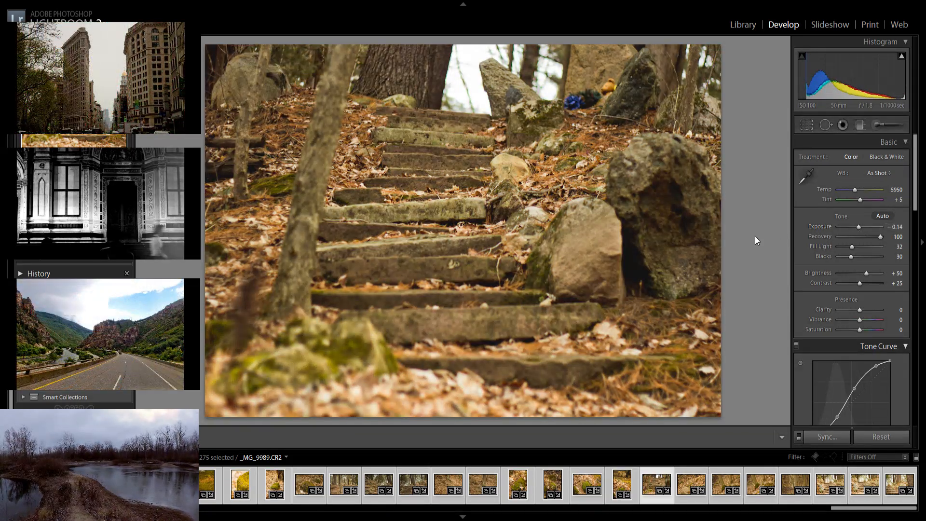
pyautogui.press('Right')
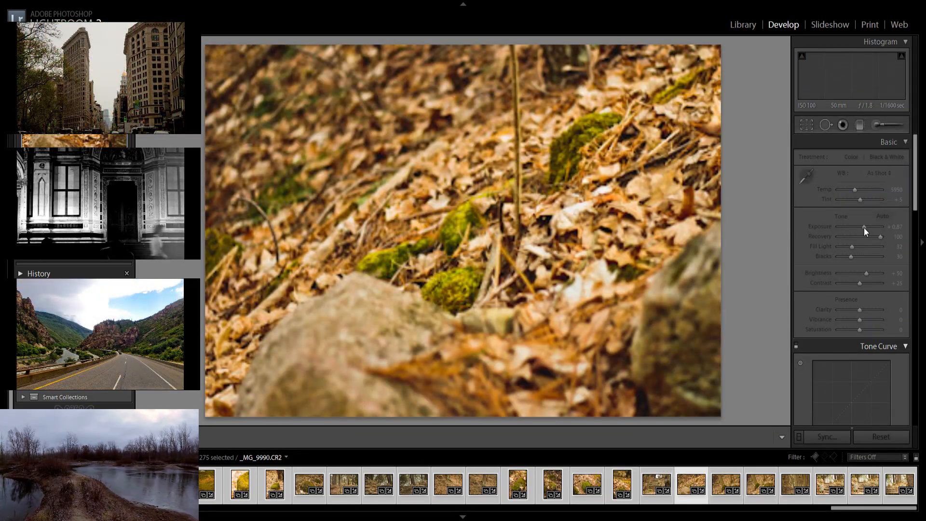
pyautogui.moveTo(864, 232); pyautogui.dragTo(863, 232)
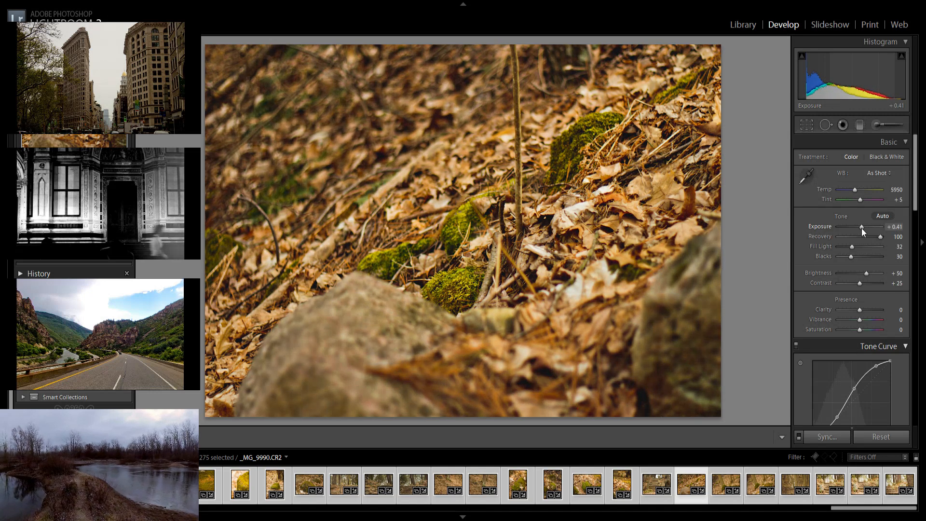
pyautogui.press('Right')
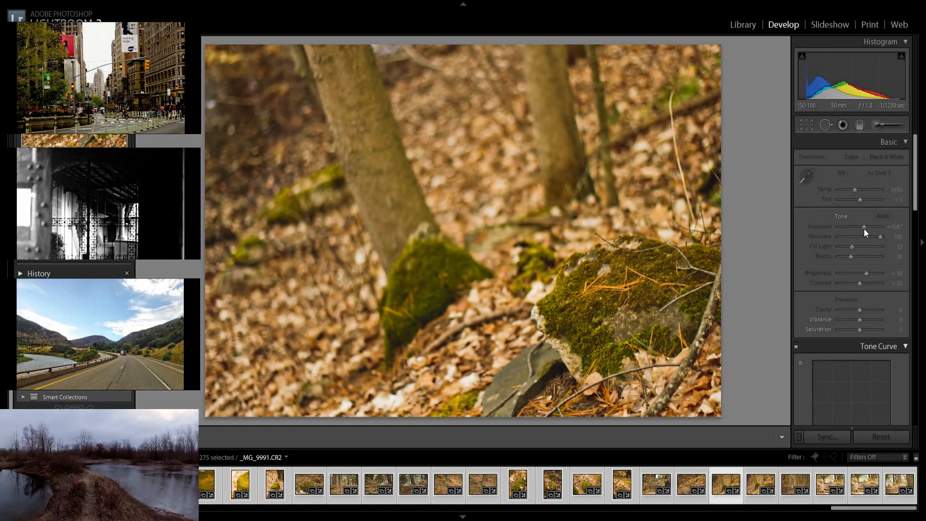
# Set exposure to +0.51 on the mossy tree base and rock photo _MG_9991 and +0.23 on the similar shot _MG_9992
pyautogui.moveTo(865, 232); pyautogui.dragTo(863, 232)
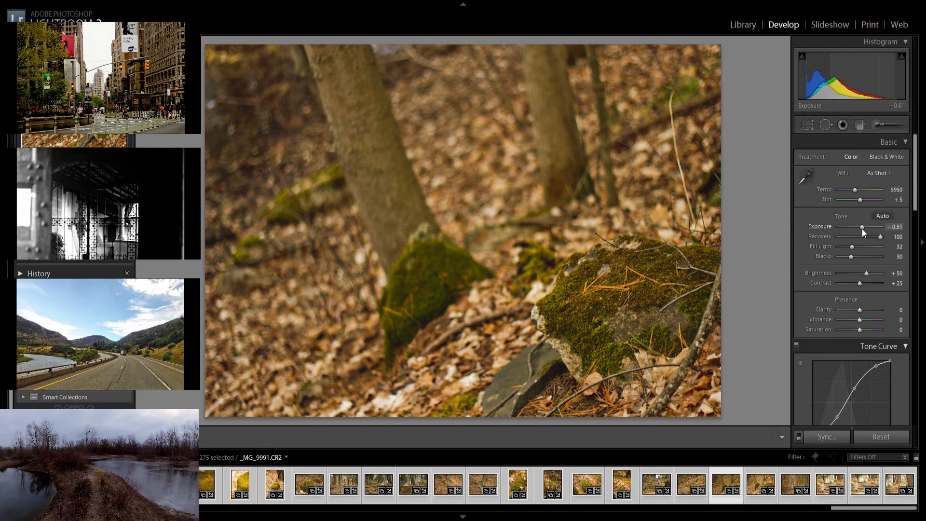
pyautogui.press('Right')
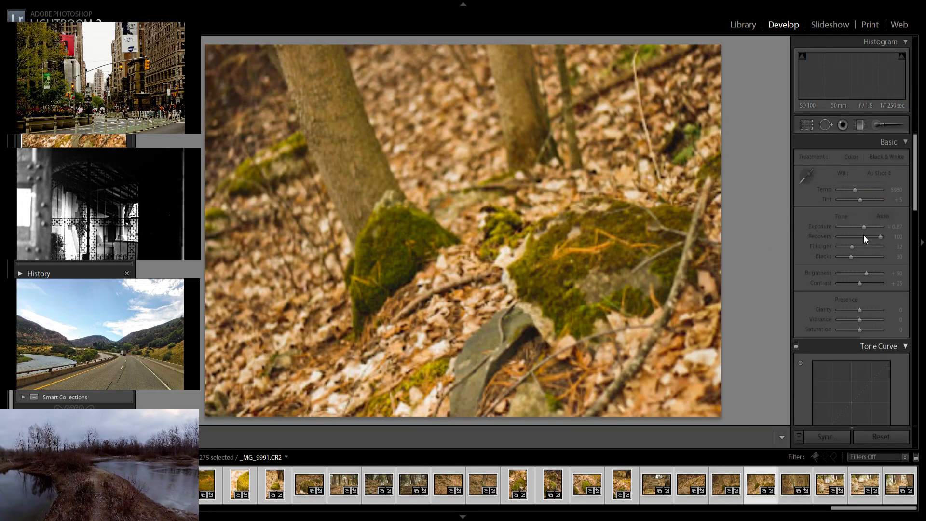
pyautogui.moveTo(867, 233); pyautogui.dragTo(863, 235)
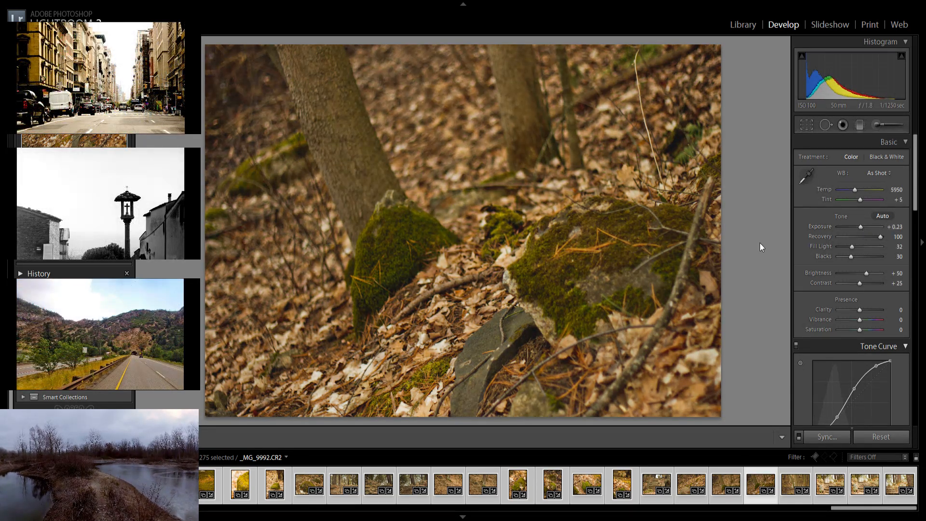
pyautogui.press('Right')
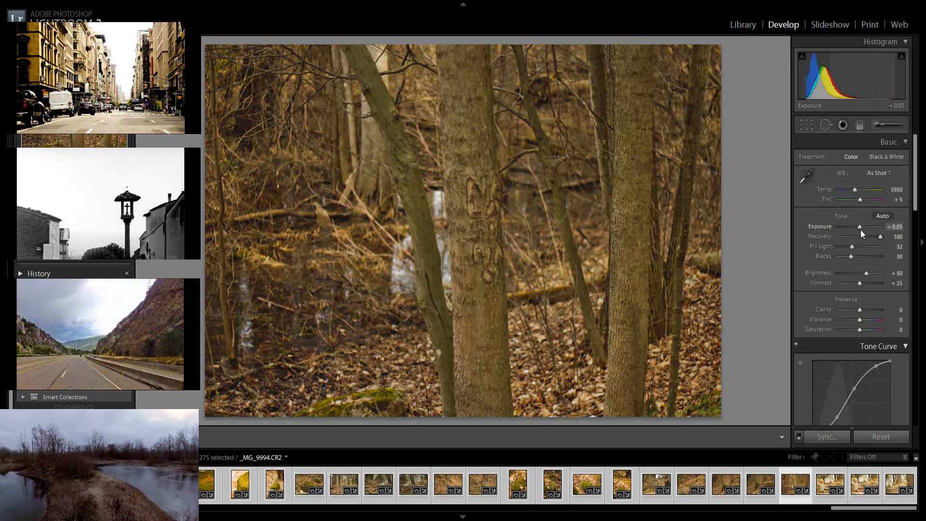
# Set exposure to +0.87 on the tree trunks by water photo _MG_9994 and +0.41 on the stone-lined steps photo _MG_9995
pyautogui.moveTo(861, 231); pyautogui.dragTo(865, 230)
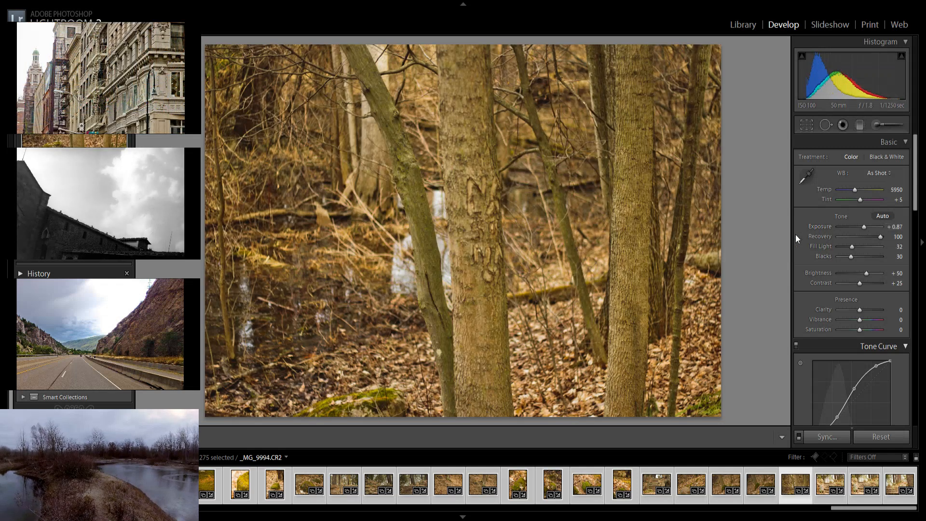
pyautogui.press('Right')
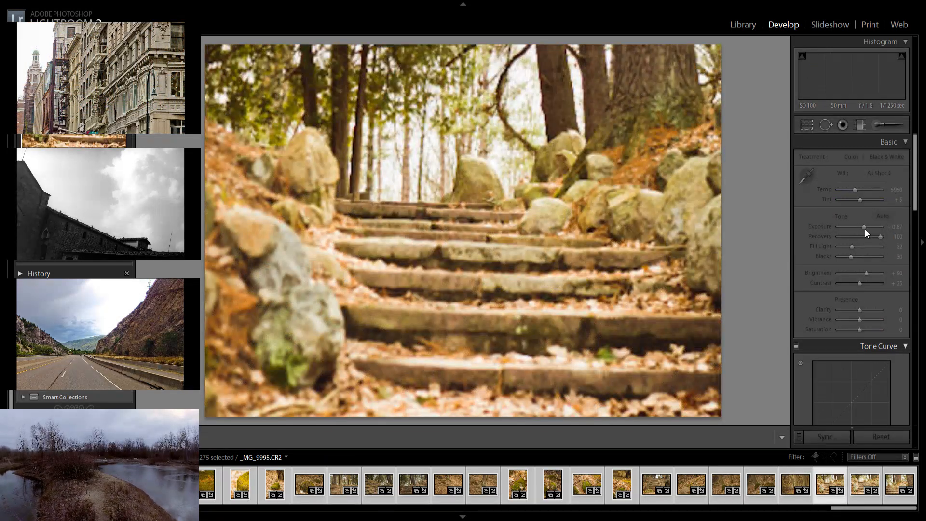
pyautogui.moveTo(865, 230); pyautogui.dragTo(864, 232)
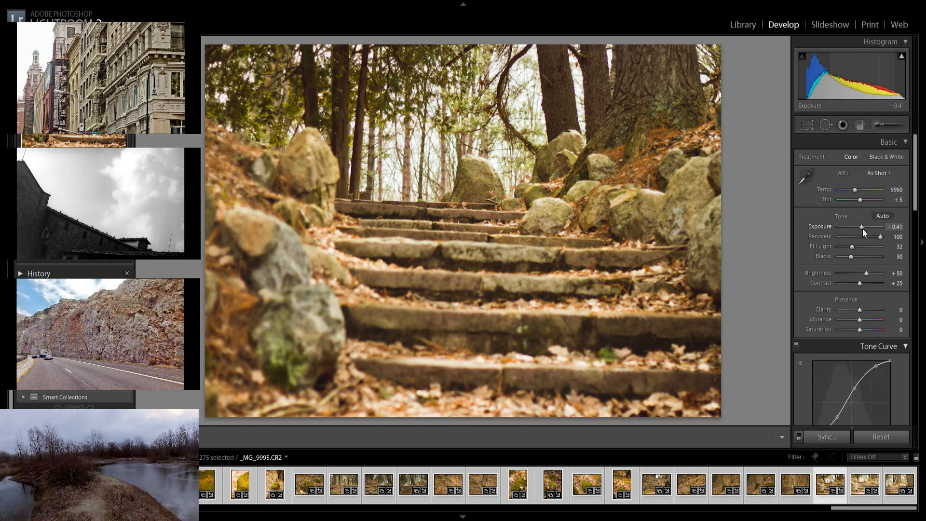
pyautogui.press('Right')
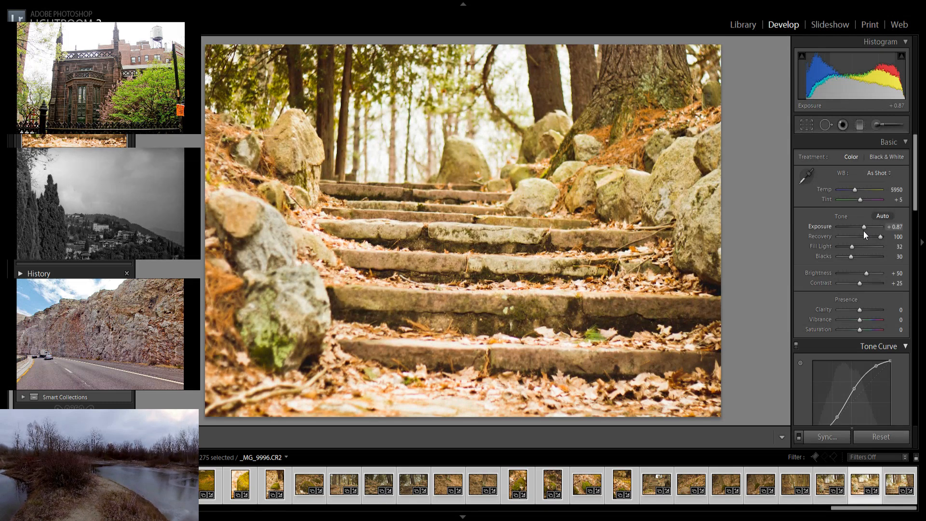
# Set exposure to +0.14 on the stone-lined steps photo _MG_9996 and +0.41 on the boulders beside large trunk photo _MG_9997
pyautogui.moveTo(864, 235); pyautogui.dragTo(862, 235)
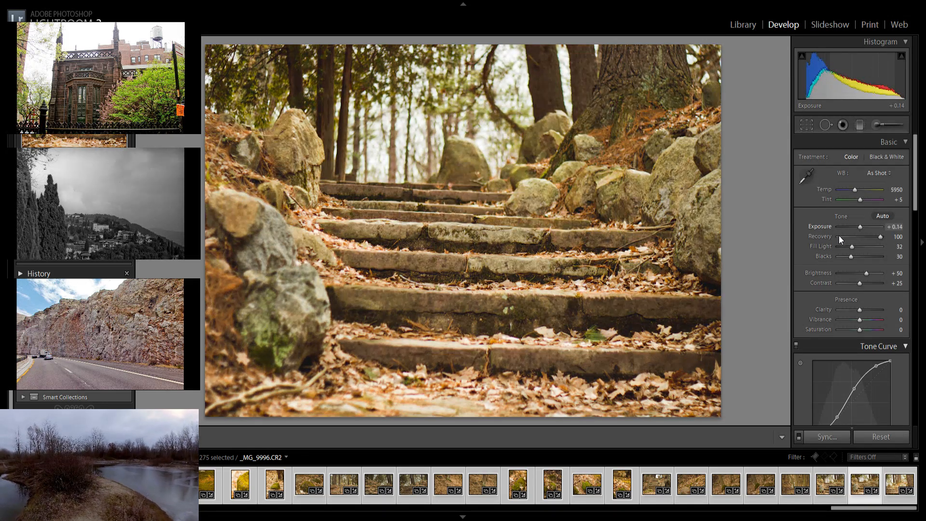
pyautogui.press('Right')
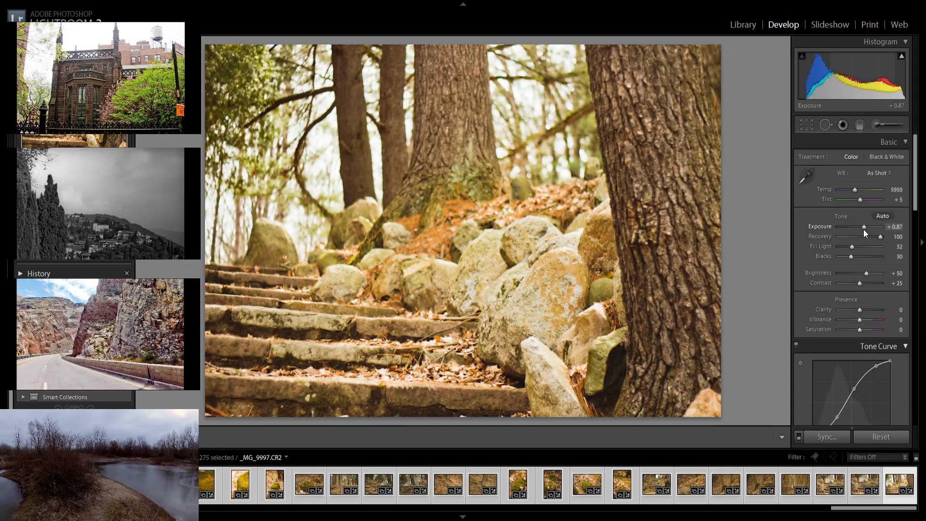
pyautogui.moveTo(865, 233); pyautogui.dragTo(863, 232)
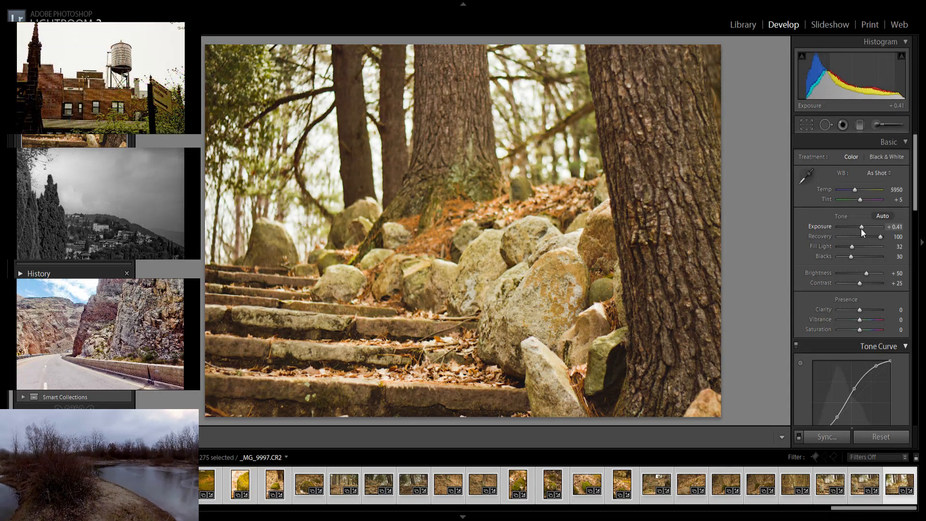
# Open the picnic area photo _MG_9594 with two rocks in fallen leaves and set its exposure to +1.06
pyautogui.press('Right')
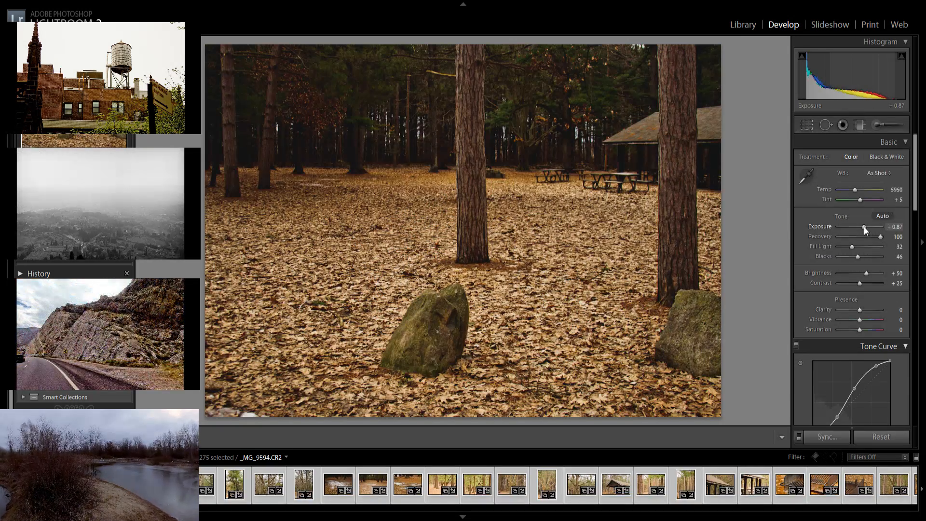
pyautogui.moveTo(864, 230); pyautogui.dragTo(866, 231)
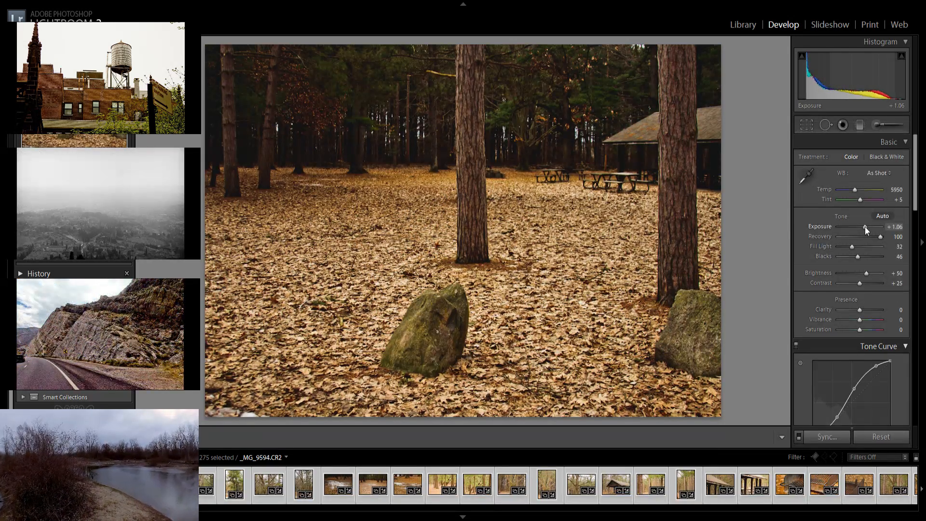